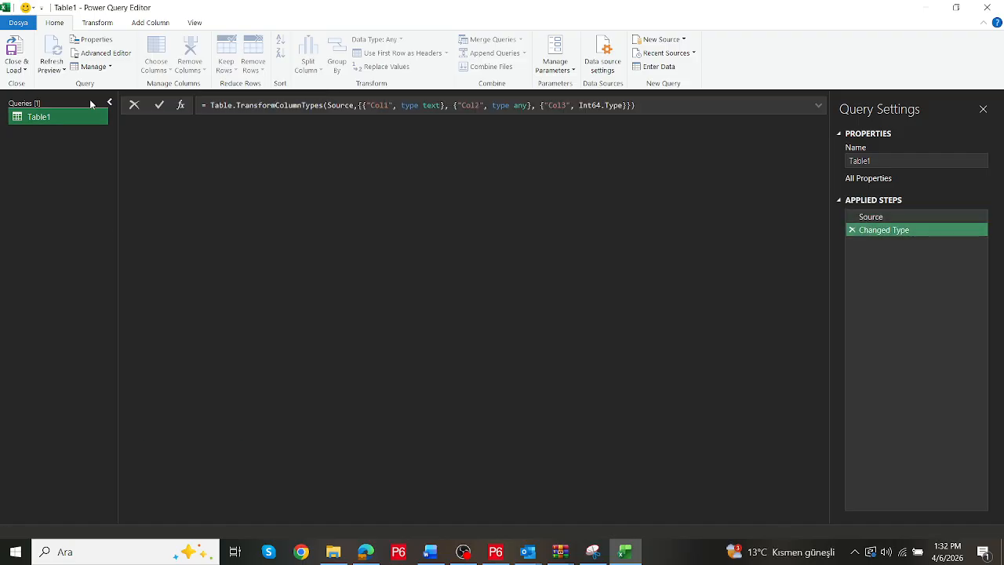
# Delete the Changed Type step from Table1 and add a new custom step that references Source
pyautogui.click(854, 229)
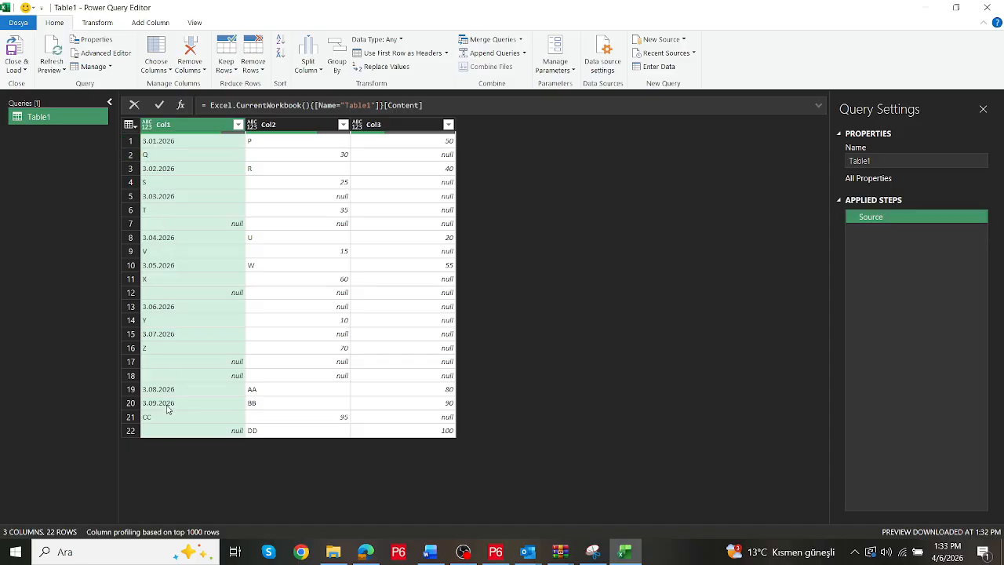
pyautogui.click(180, 104)
pyautogui.click(206, 107)
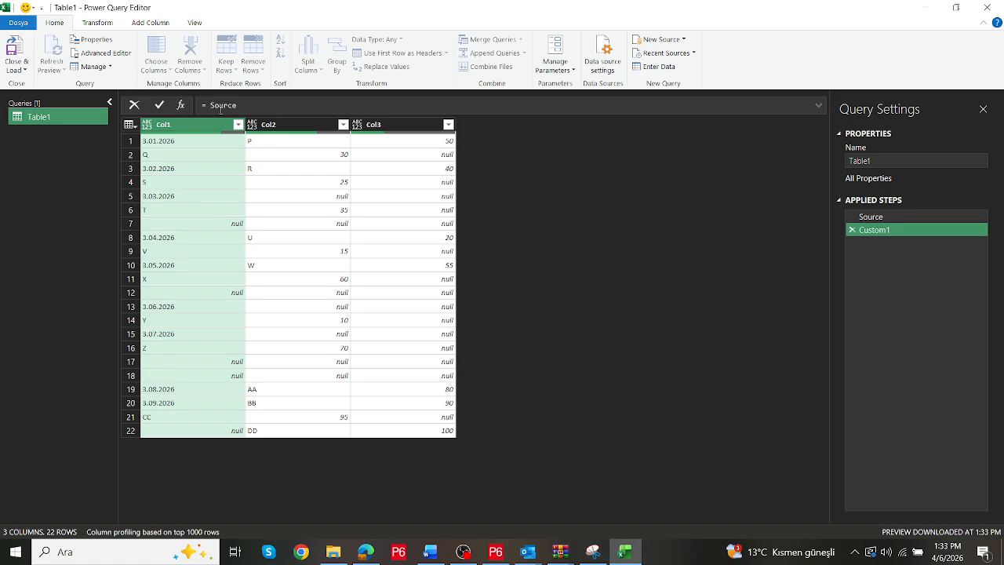
# Wrap Source in a Table.AddColumn function in the custom step's formula and name the new column "x"
pyautogui.write('tableadd')
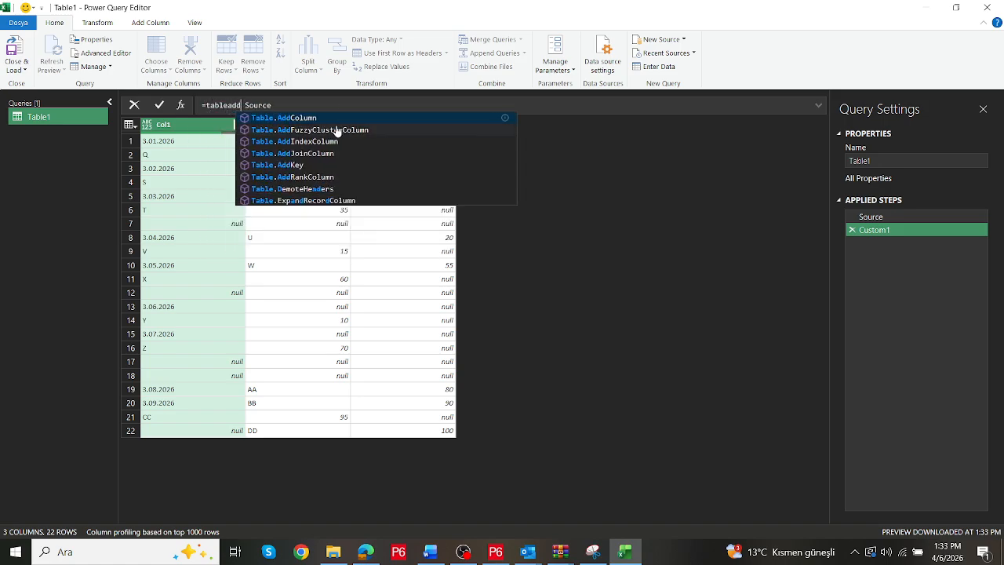
pyautogui.click(337, 119)
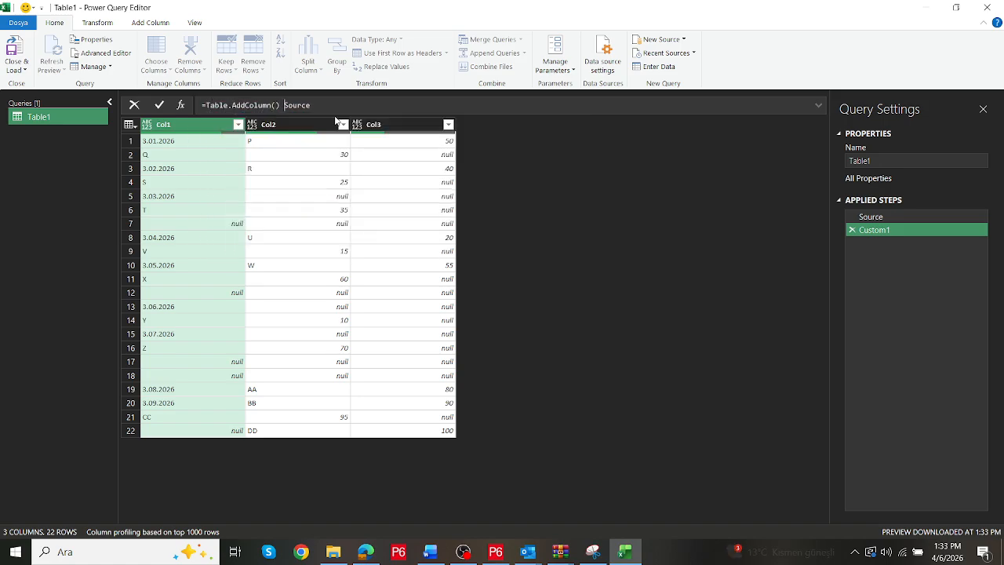
pyautogui.press('Delete')
pyautogui.press('Delete')
pyautogui.press('Right')
pyautogui.press('Right')
pyautogui.press('Right')
pyautogui.press('Right')
pyautogui.press('Right')
pyautogui.press('Right')
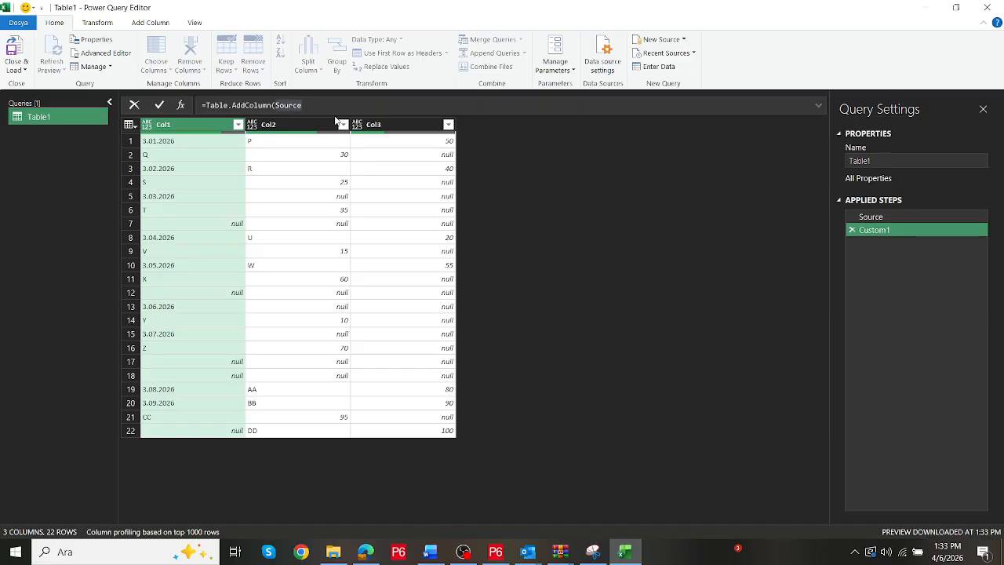
pyautogui.write(', "x",')
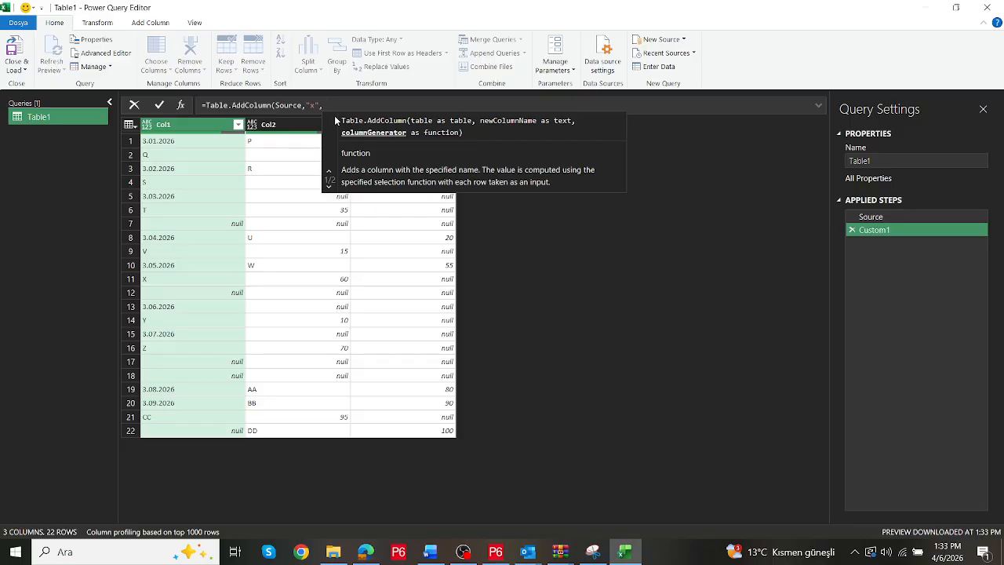
# Complete the column "x" formula with each Text.Contains([Col1],".") and apply it
pyautogui.write(' each')
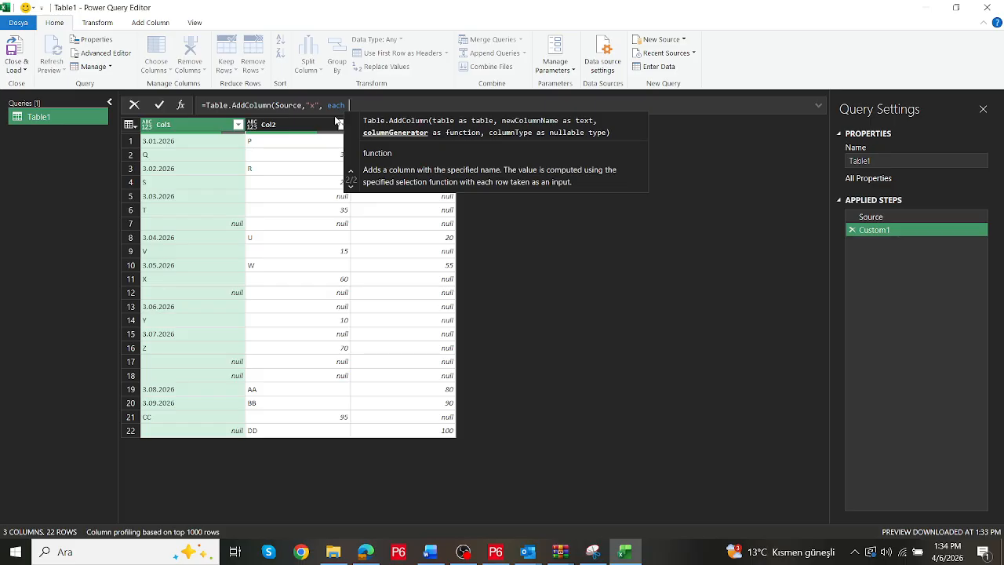
pyautogui.write('textcon')
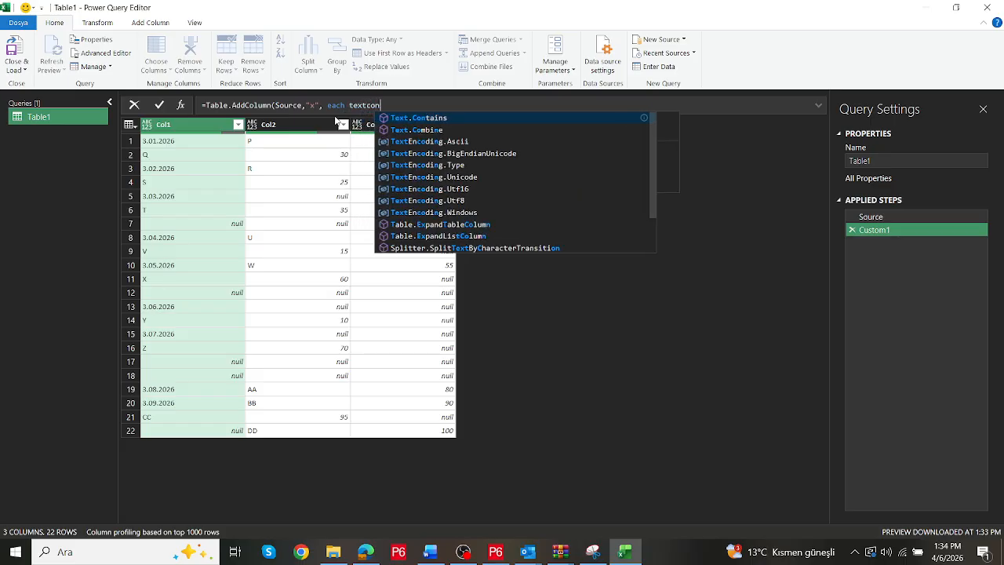
pyautogui.click(461, 118)
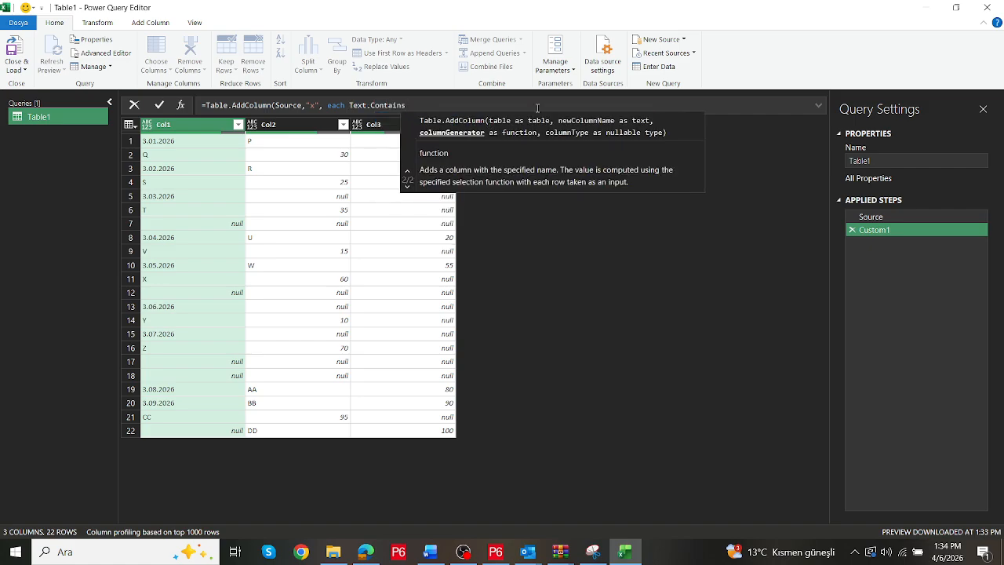
pyautogui.write('(')
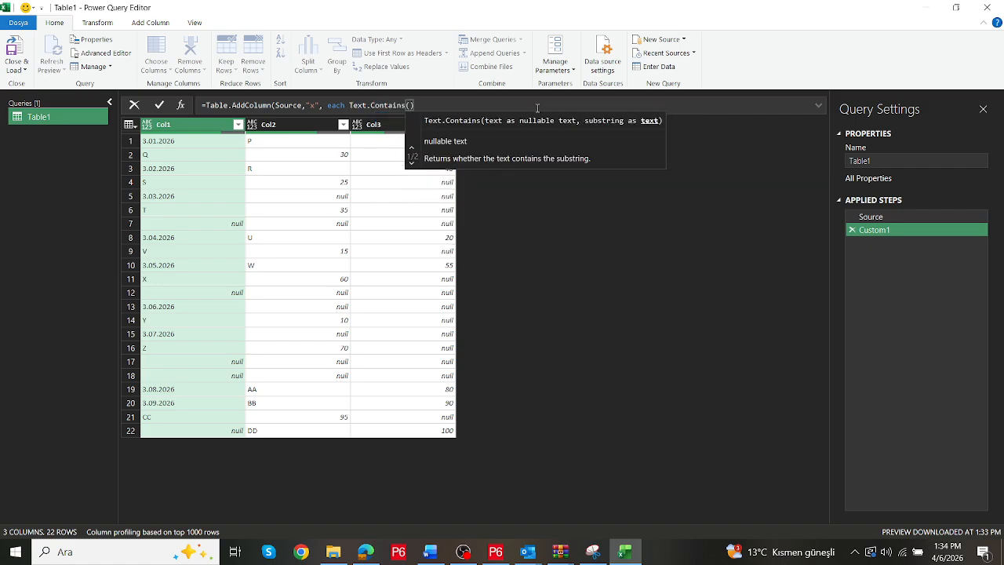
pyautogui.write('[')
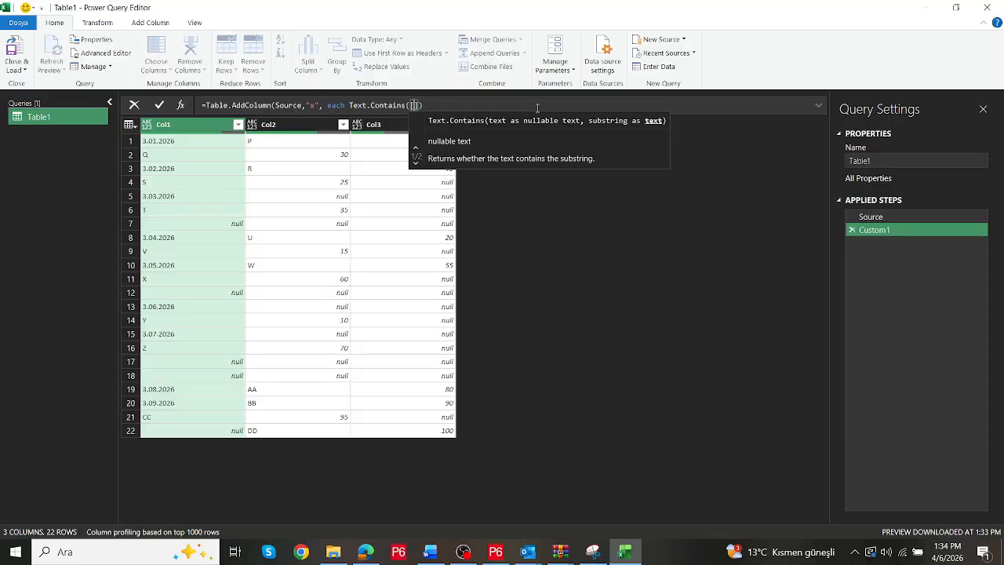
pyautogui.write('Col1]')
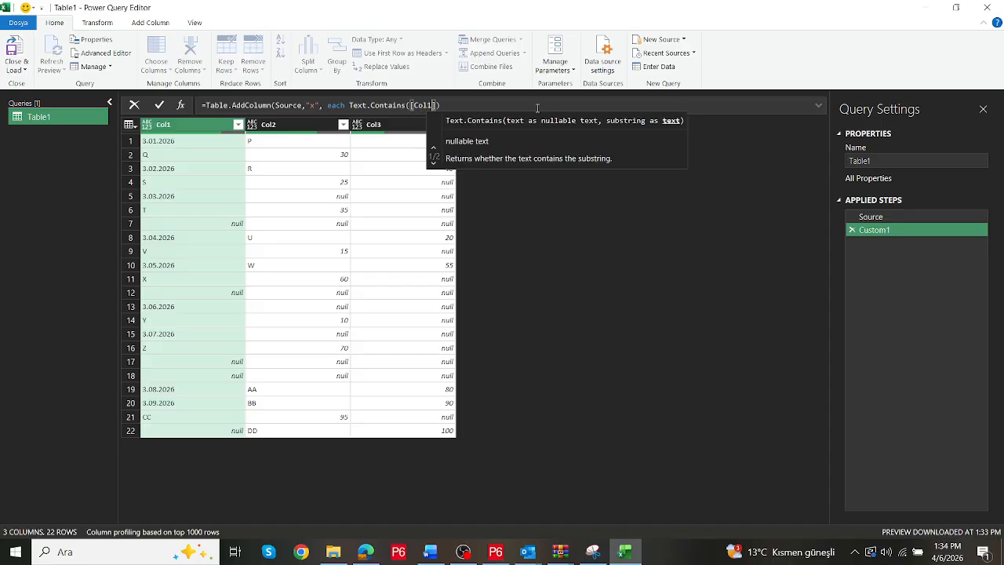
pyautogui.write(',"."')
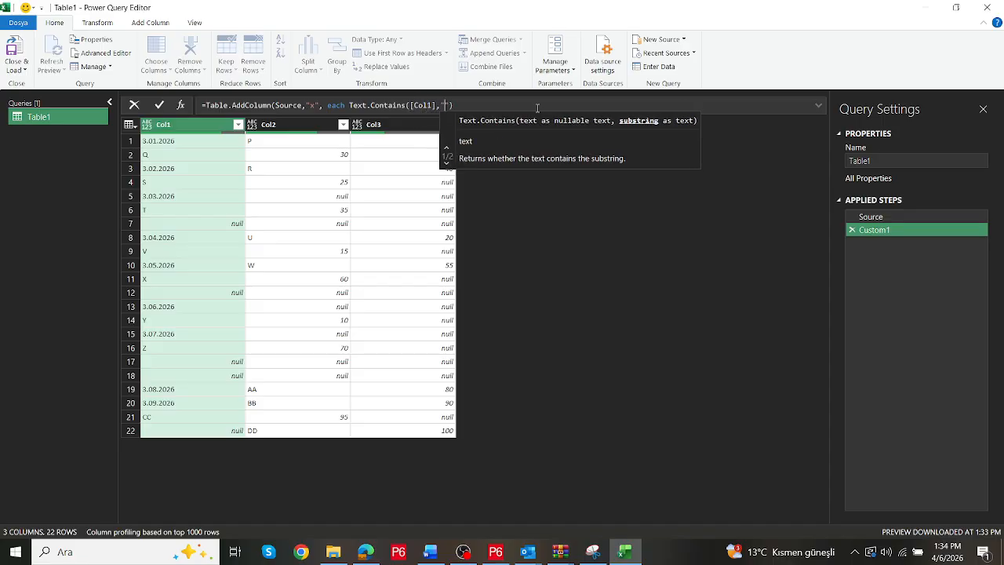
pyautogui.write(')')
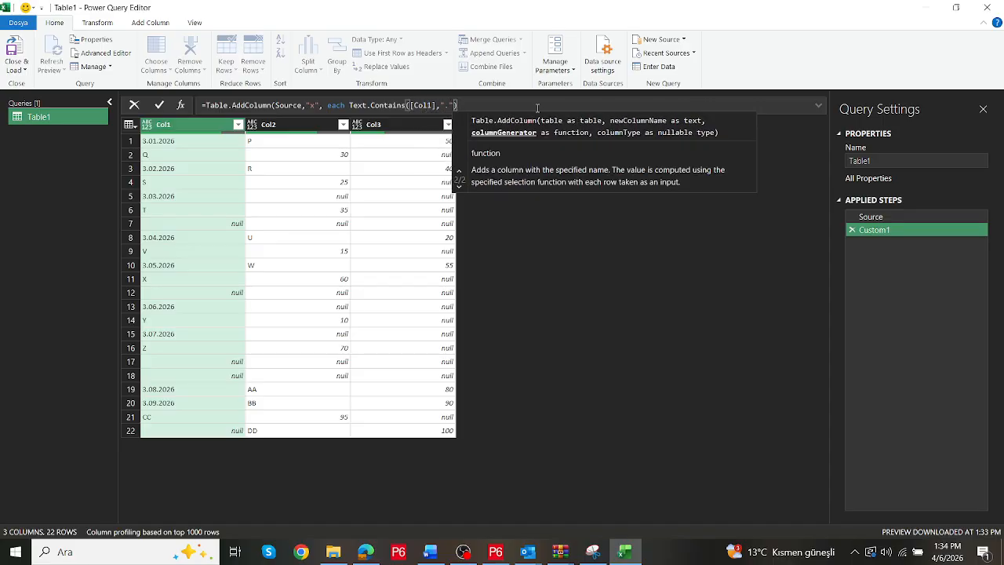
pyautogui.press('Return')
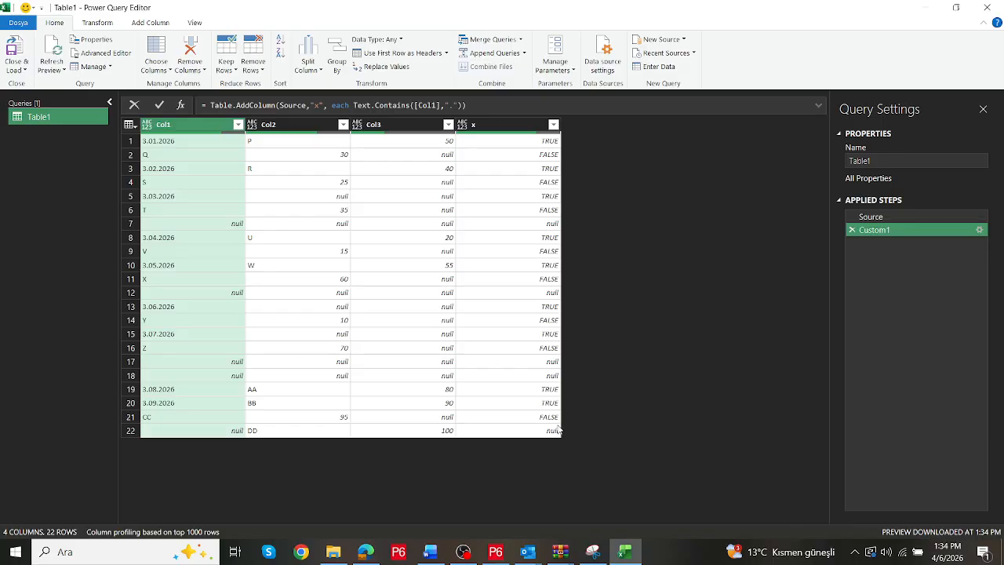
# Turn the column "x" expression into if Text.Contains([Col1],".")=null then 1=0 else null and apply it
pyautogui.click(353, 105)
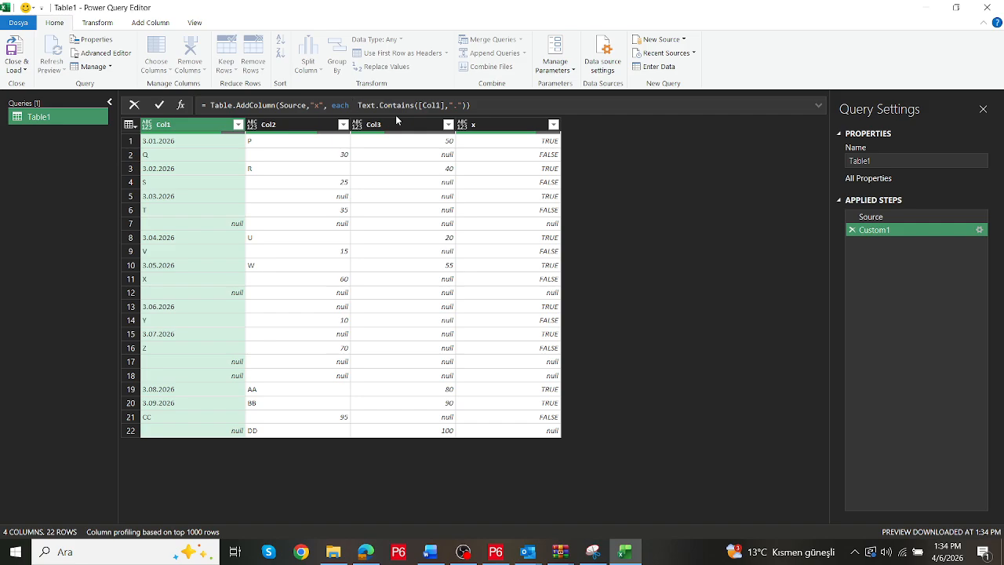
pyautogui.write('if')
pyautogui.press('Right')
pyautogui.press('Right')
pyautogui.press('Right')
pyautogui.press('Right')
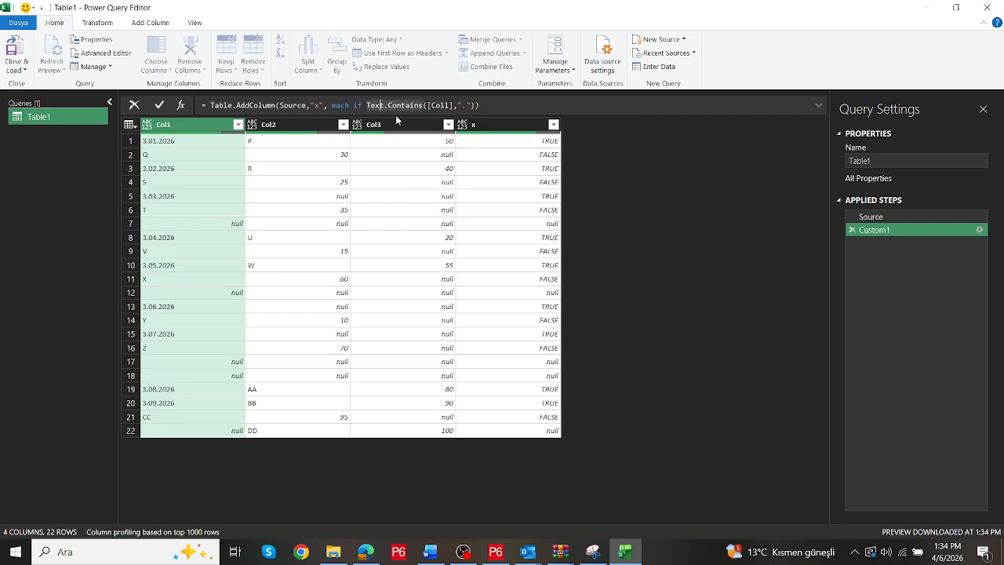
pyautogui.press('Right')
pyautogui.press('Right')
pyautogui.press('Right')
pyautogui.press('Right')
pyautogui.press('Right')
pyautogui.press('Right')
pyautogui.press('Right')
pyautogui.press('Right')
pyautogui.press('Right')
pyautogui.press('Right')
pyautogui.press('Right')
pyautogui.press('Right')
pyautogui.press('Right')
pyautogui.press('Right')
pyautogui.press('Right')
pyautogui.press('Right')
pyautogui.press('Right')
pyautogui.press('Right')
pyautogui.press('Right')
pyautogui.press('Right')
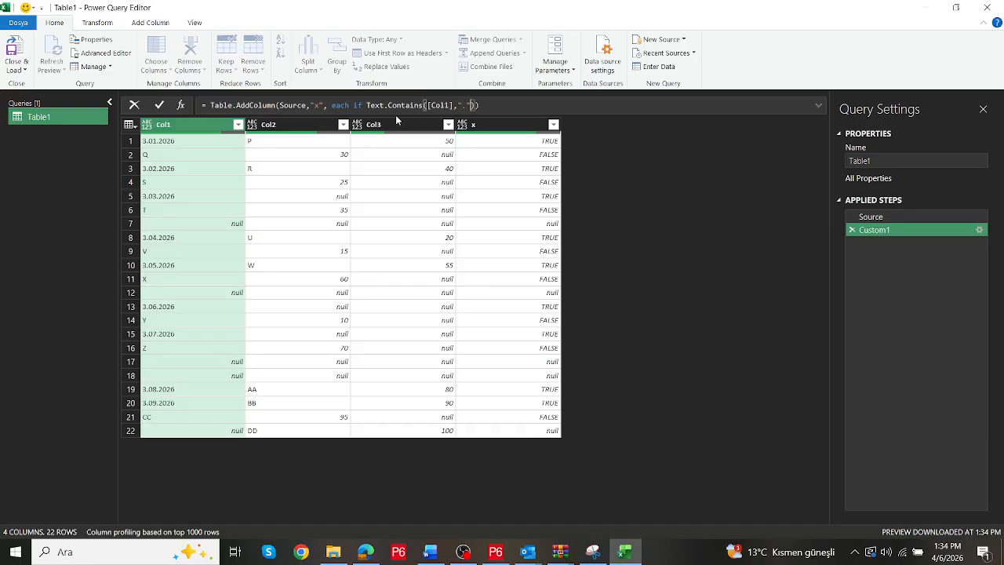
pyautogui.press('Right')
pyautogui.write('=null then  1=0')
pyautogui.write('else ')
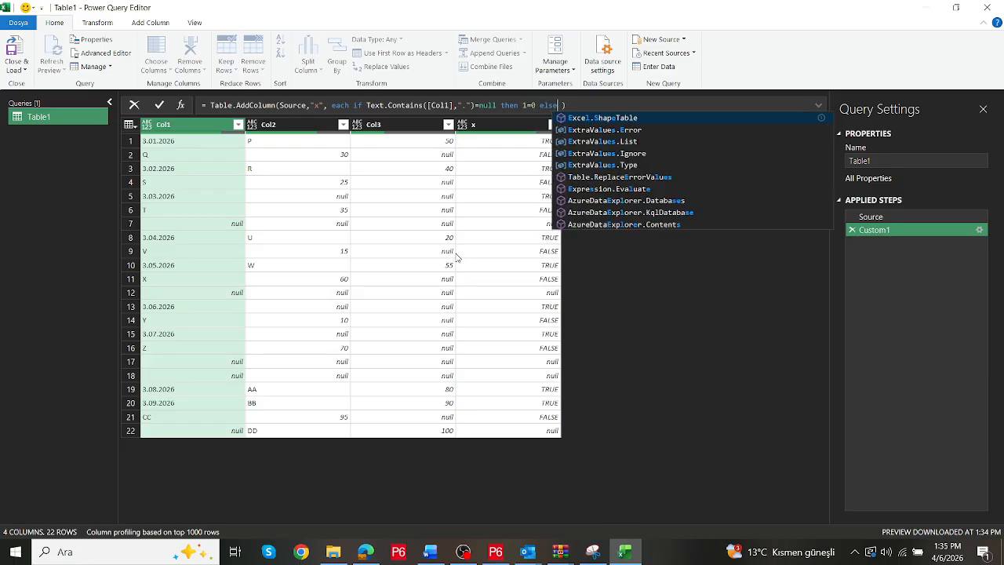
pyautogui.write('nu ')
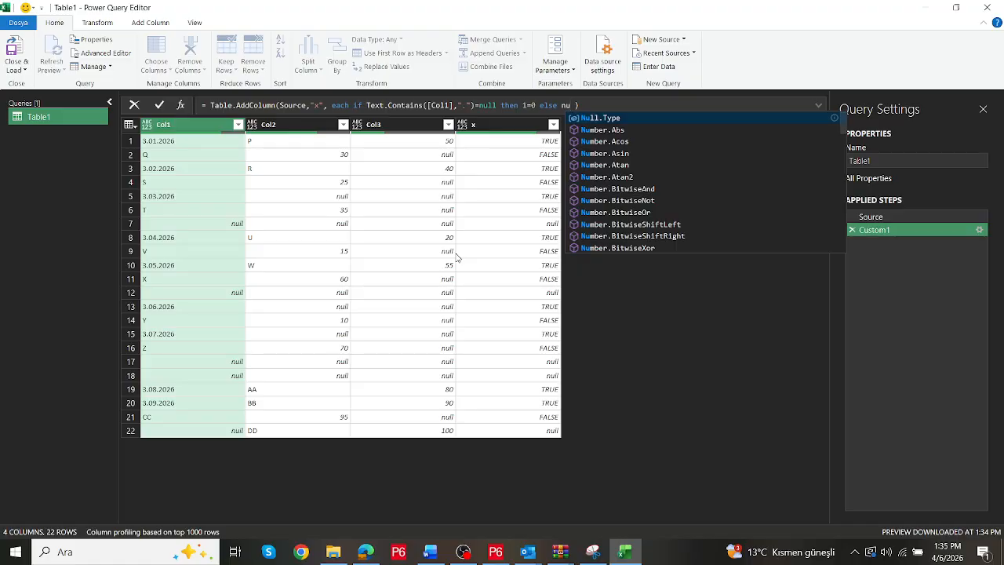
pyautogui.write('ll')
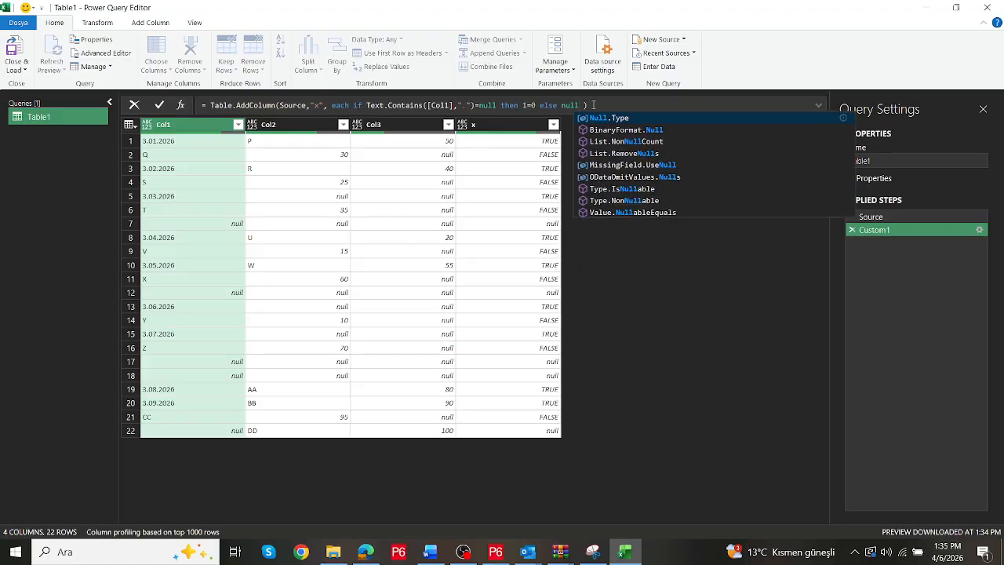
pyautogui.click(594, 104)
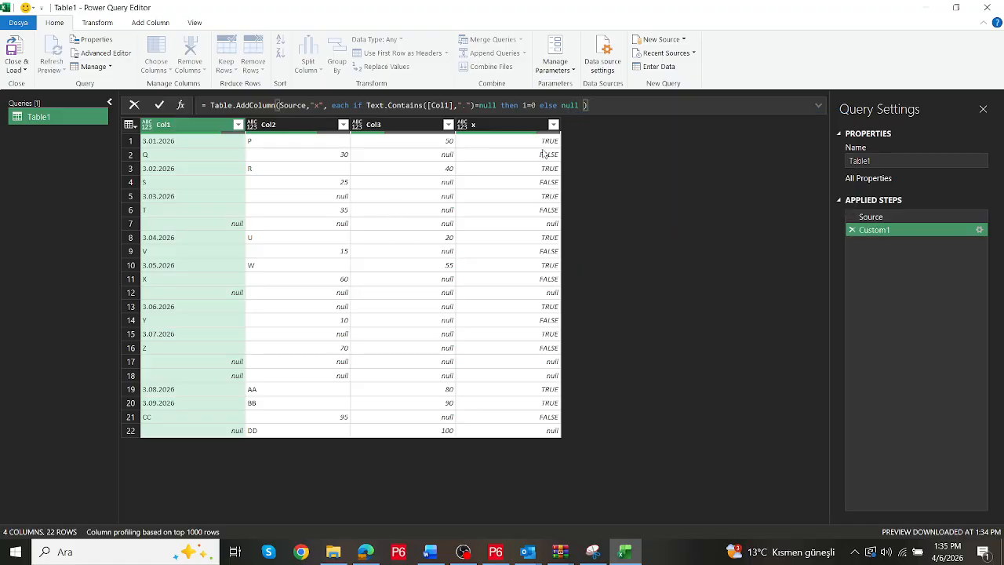
pyautogui.press('Return')
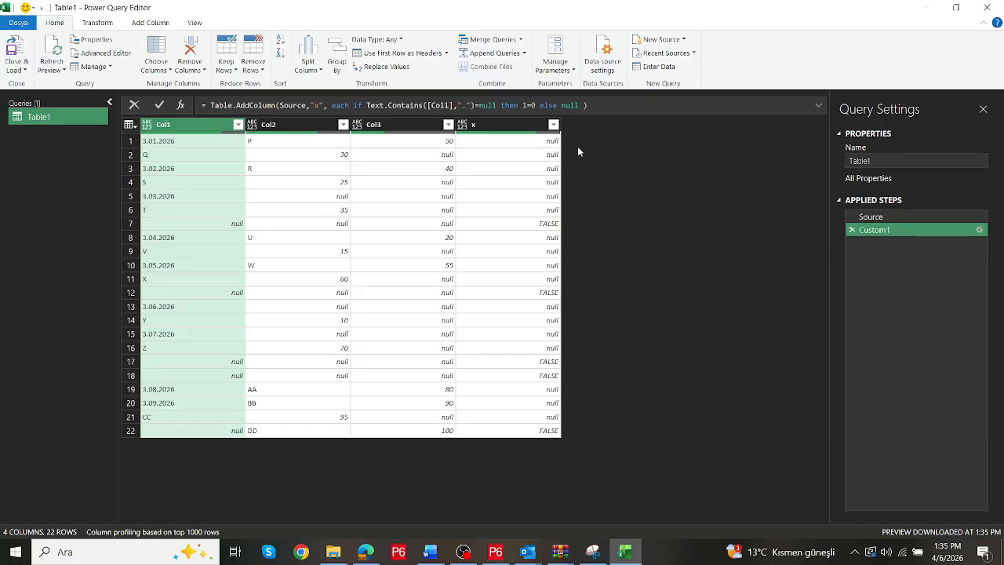
# Replace the null in the else branch with a copy of Text.Contains([Col1],".") and apply the formula
pyautogui.click(578, 105)
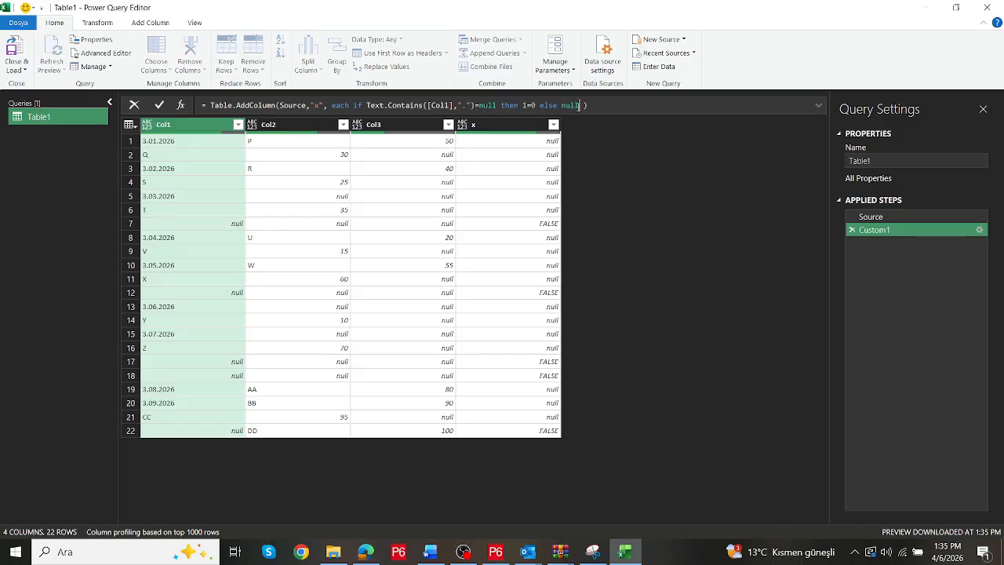
pyautogui.press('BackSpace')
pyautogui.press('BackSpace')
pyautogui.press('BackSpace')
pyautogui.press('BackSpace')
pyautogui.moveTo(475, 105); pyautogui.dragTo(368, 105)
pyautogui.hotkey('ctrl', 'c')
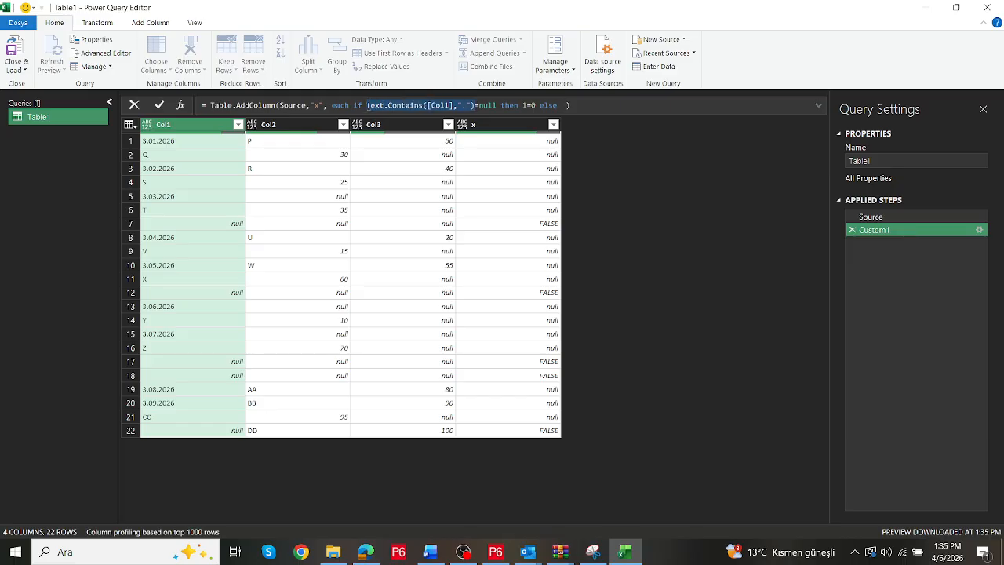
pyautogui.click(562, 105)
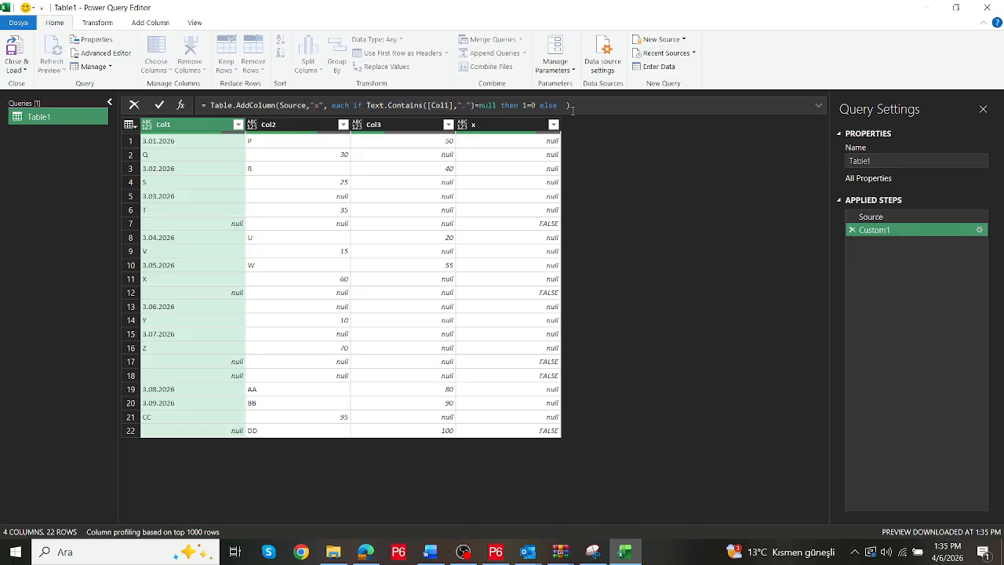
pyautogui.hotkey('ctrl', 'v')
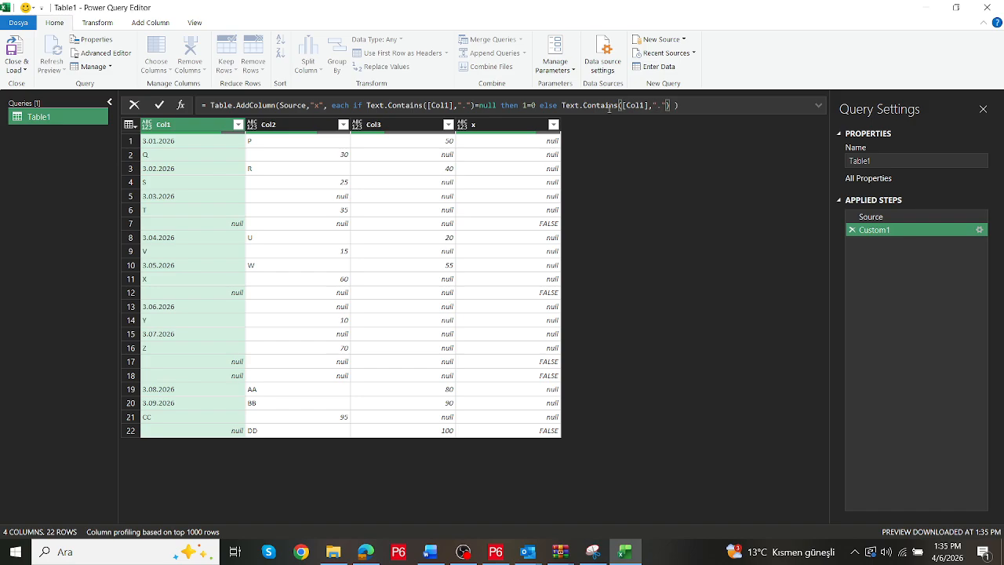
pyautogui.press('Return')
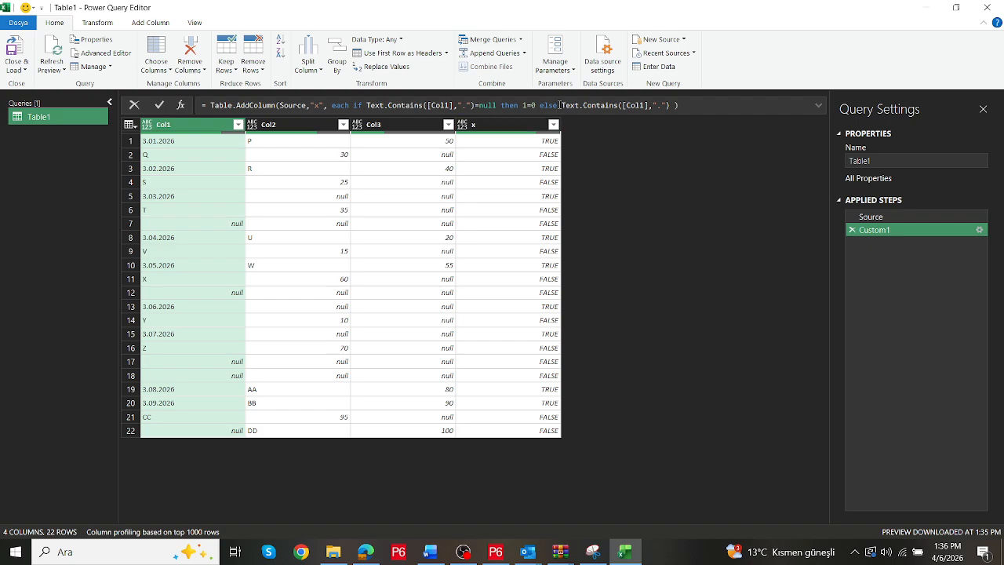
# Try to nest the column "x" condition in an outer if that returns then 1 else 0
pyautogui.click(537, 104)
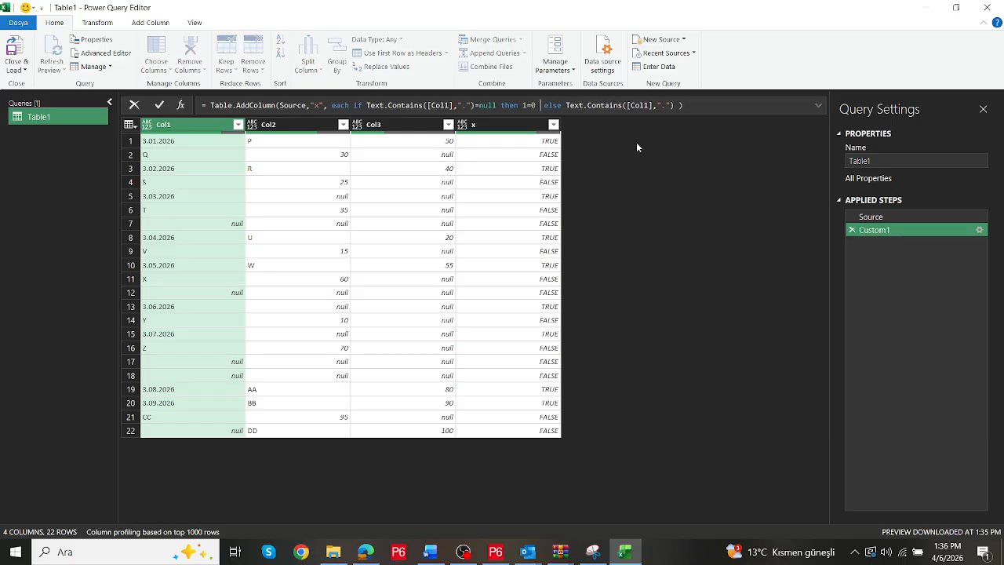
pyautogui.press('BackSpace')
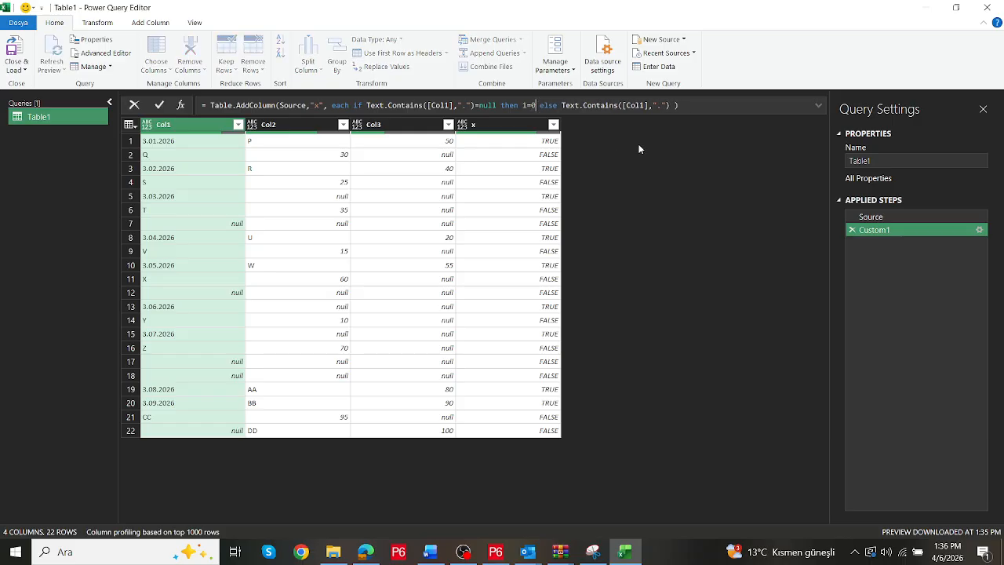
pyautogui.click(354, 105)
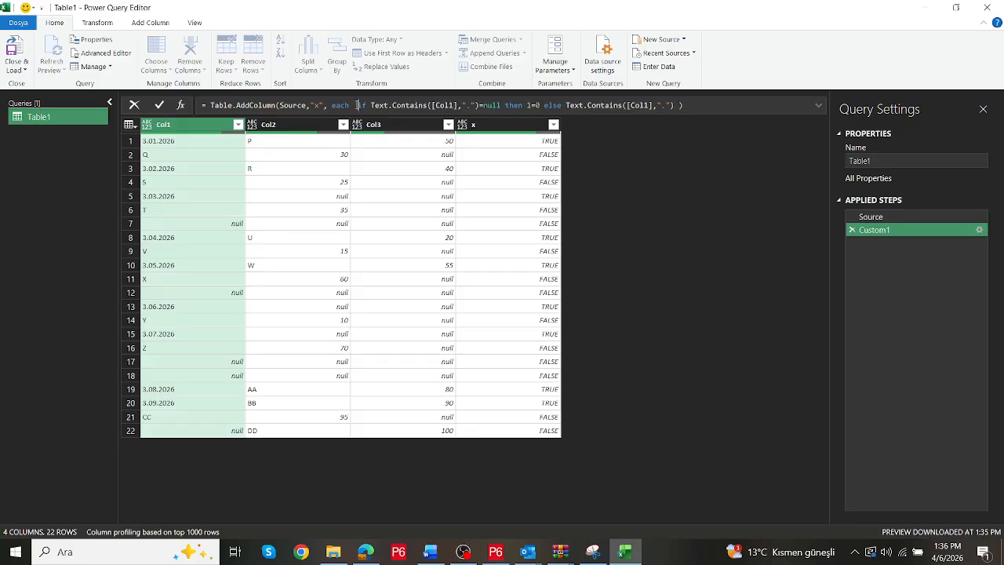
pyautogui.write('if')
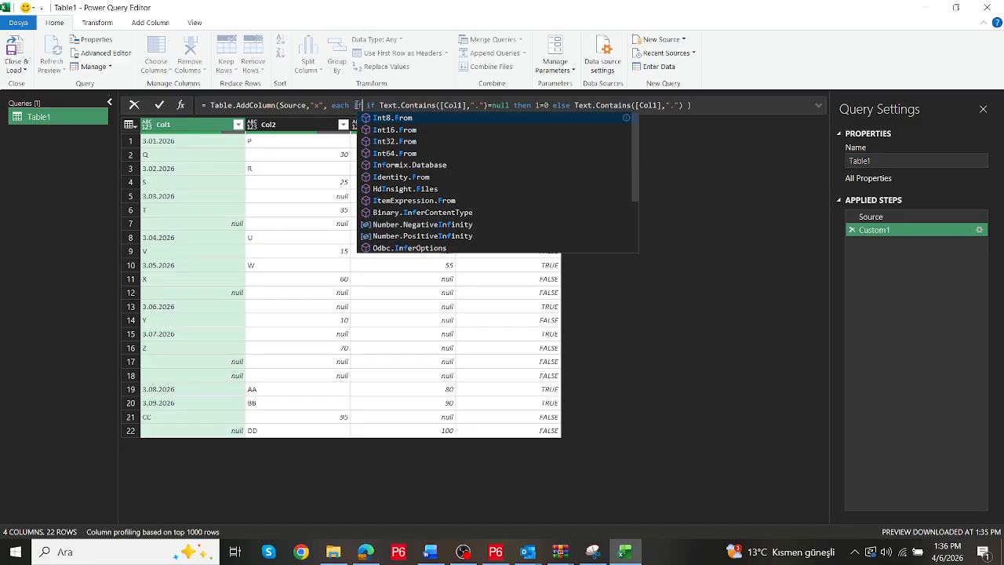
pyautogui.click(703, 104)
pyautogui.write('then')
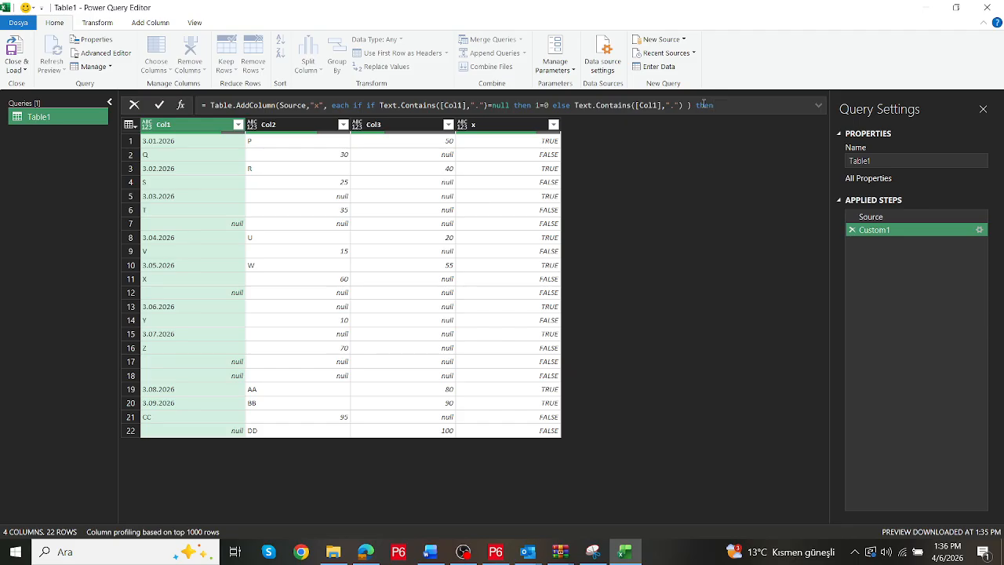
pyautogui.write(' 1 else 0)')
pyautogui.press('Return')
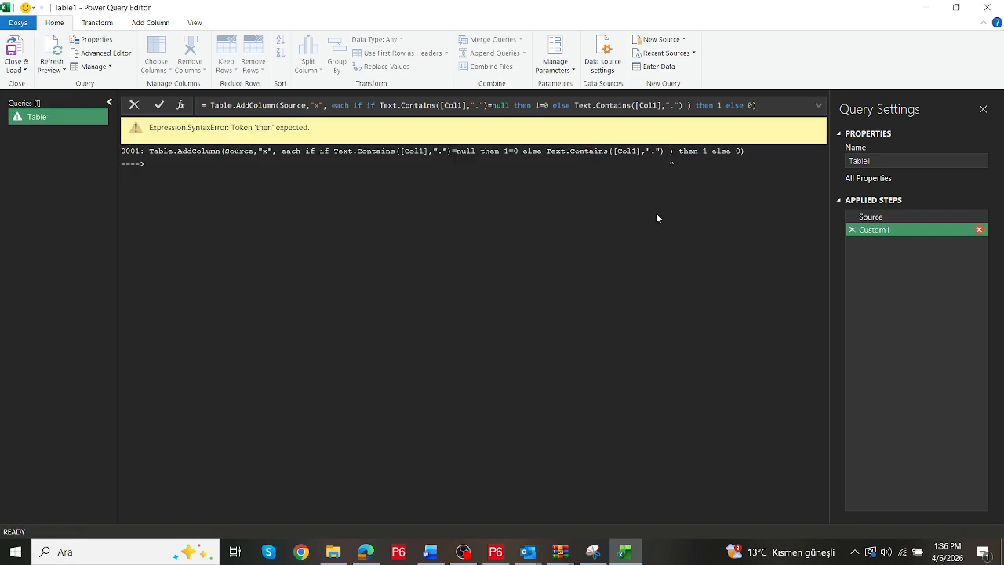
# Remove the outer if, its then 1 else 0 and the surplus parenthesis from the column "x" formula and apply it
pyautogui.doubleClick(357, 105)
pyautogui.press('Delete')
pyautogui.moveTo(683, 105); pyautogui.dragTo(739, 105)
pyautogui.press('Delete')
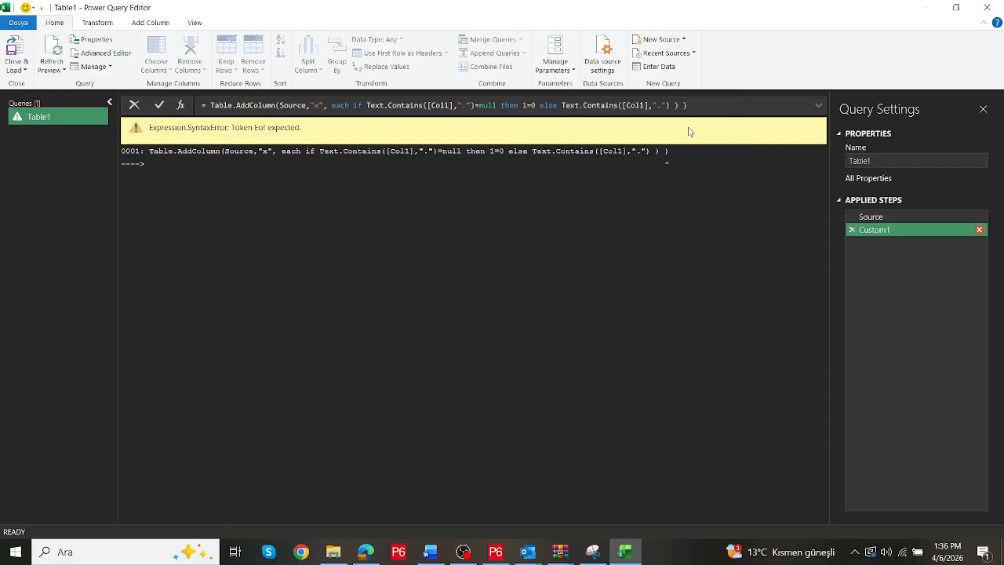
pyautogui.press('Delete')
pyautogui.press('Delete')
pyautogui.press('Delete')
pyautogui.press('Delete')
pyautogui.press('Return')
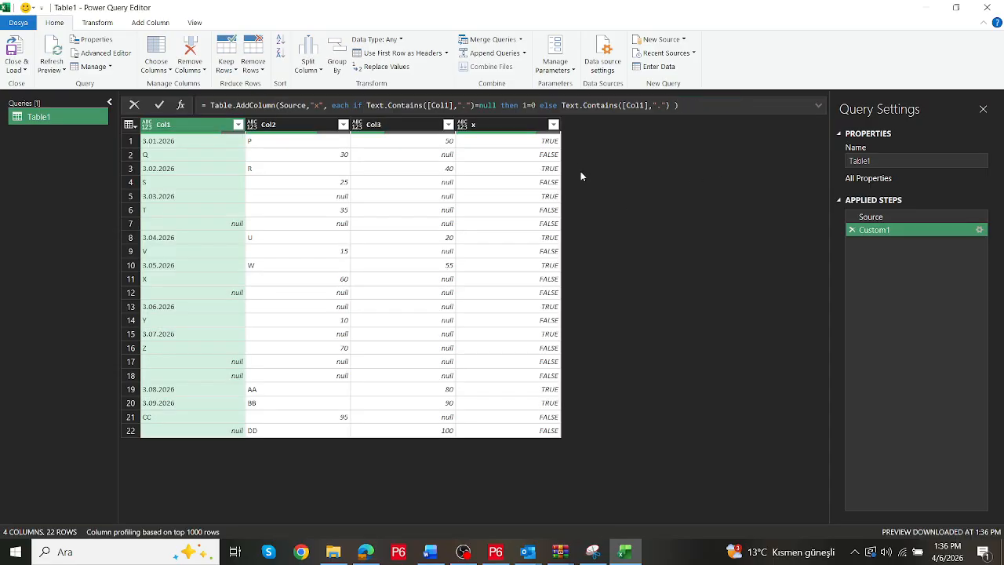
# Rename the custom step that adds column "x" as a
pyautogui.rightClick(876, 234)
pyautogui.click(887, 249)
pyautogui.write('a')
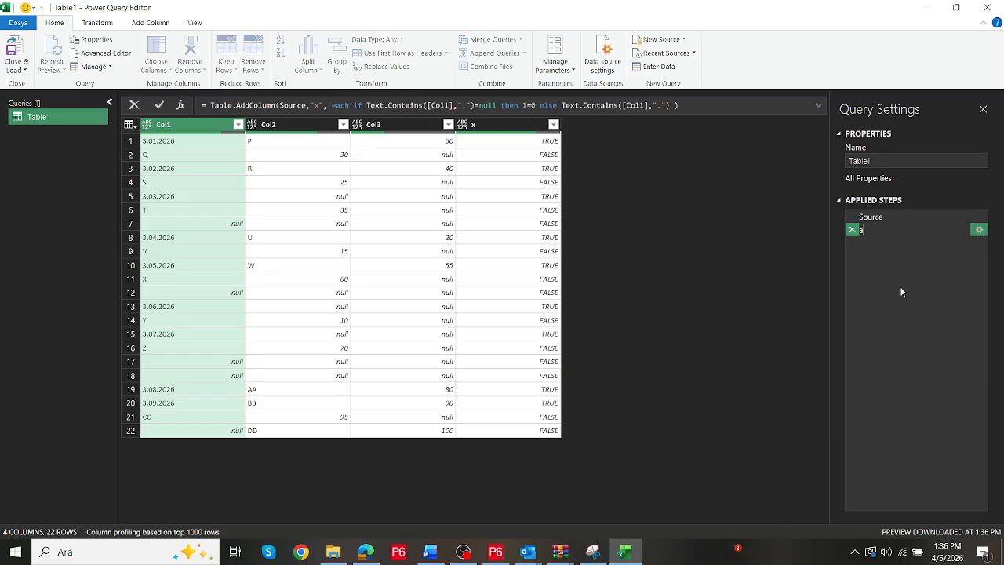
pyautogui.click(876, 235)
# Insert a new custom step after a and begin its formula with Table.AddColumn(a,"y",
pyautogui.click(183, 104)
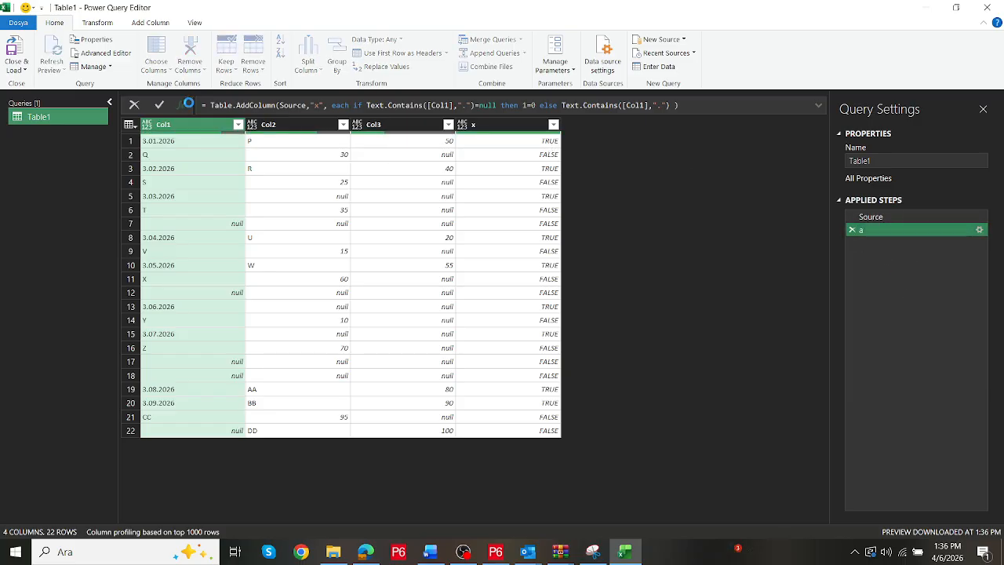
pyautogui.write('tableadd a')
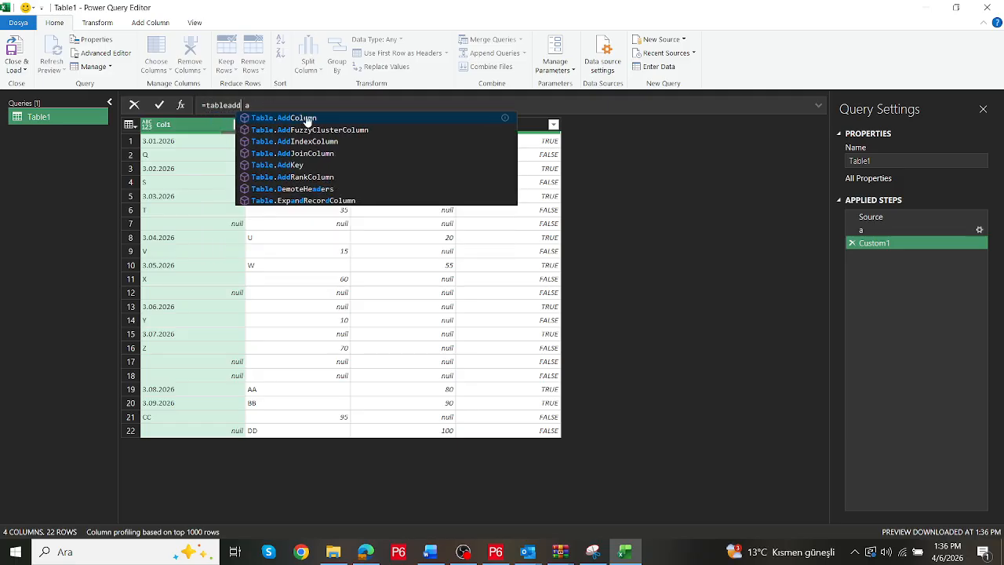
pyautogui.click(306, 119)
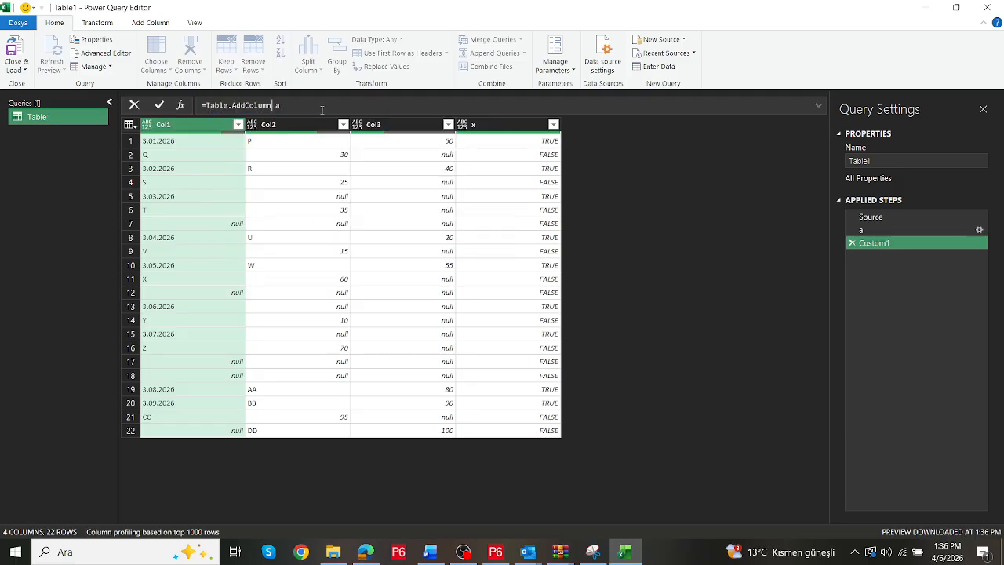
pyautogui.write('(')
pyautogui.write(', ')
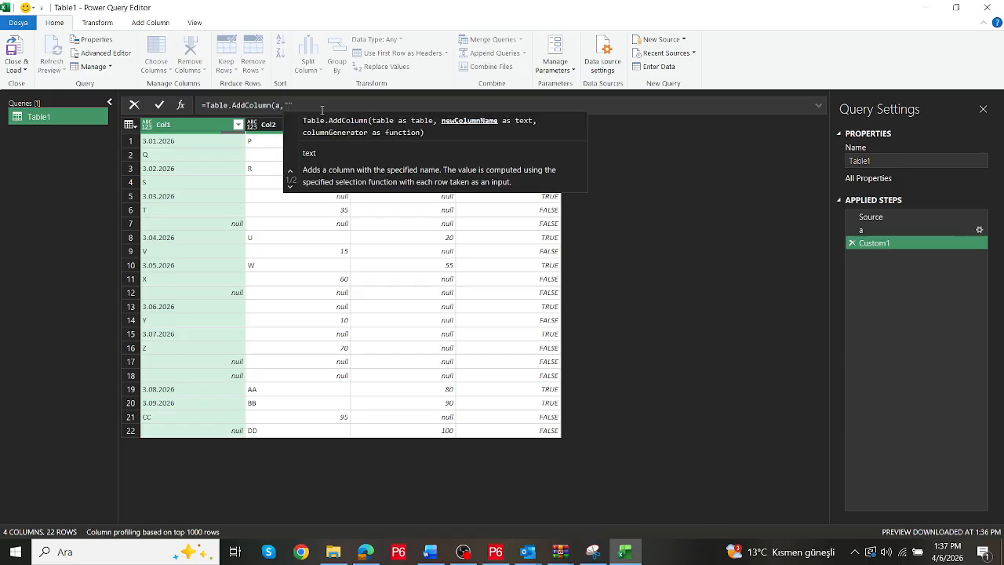
pyautogui.write('y')
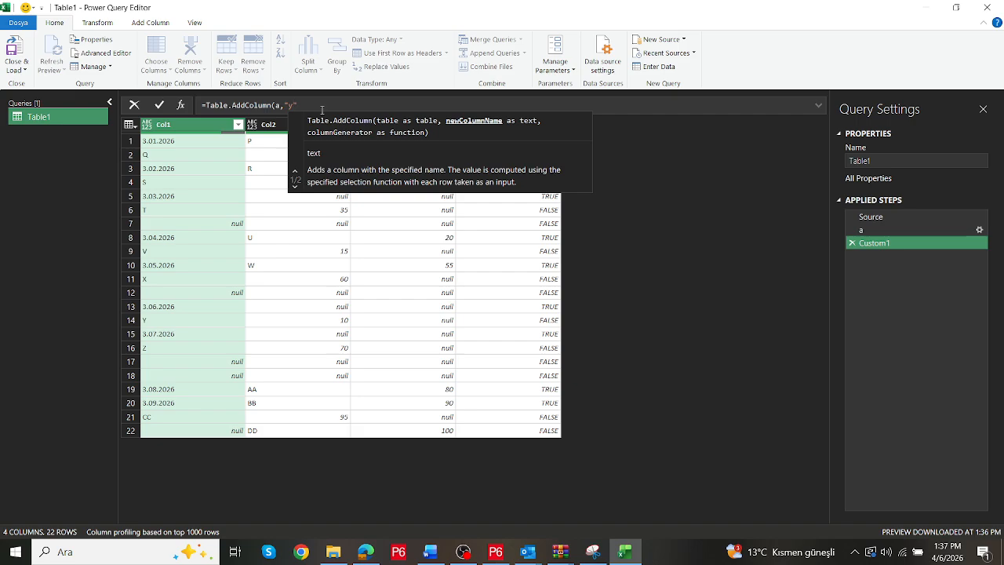
pyautogui.write(',')
pyautogui.hotkey('shift', 'Return')
pyautogui.press('BackSpace')
pyautogui.press('BackSpace')
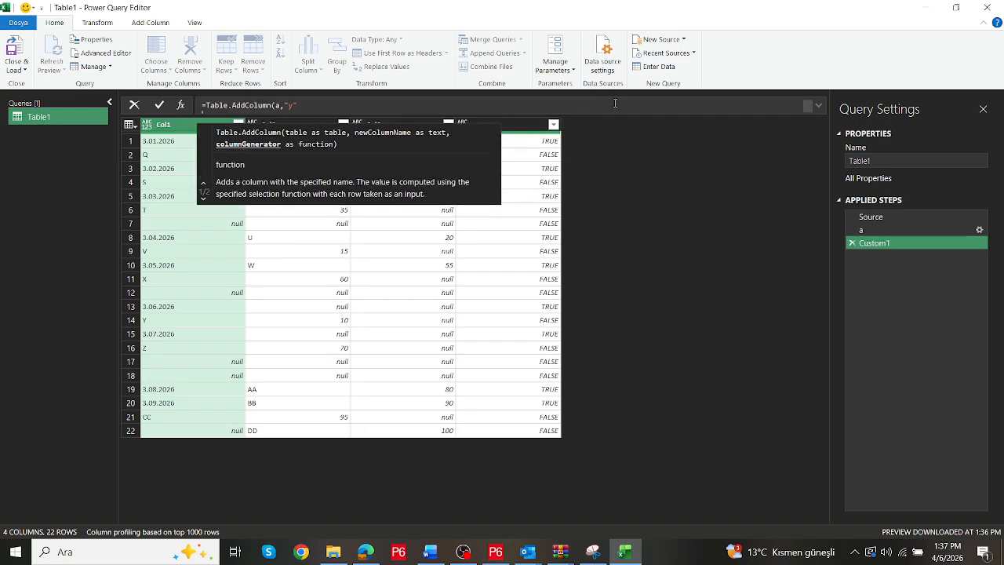
pyautogui.press('Return')
pyautogui.write(', ')
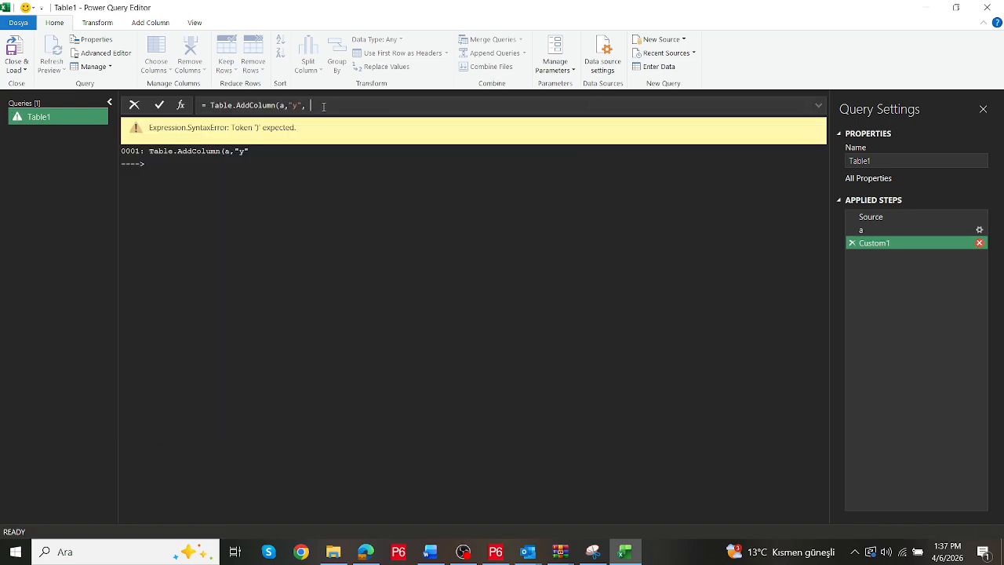
# Complete the column "y" formula with each if [x] then 1 else 0) and apply it
pyautogui.write('each ')
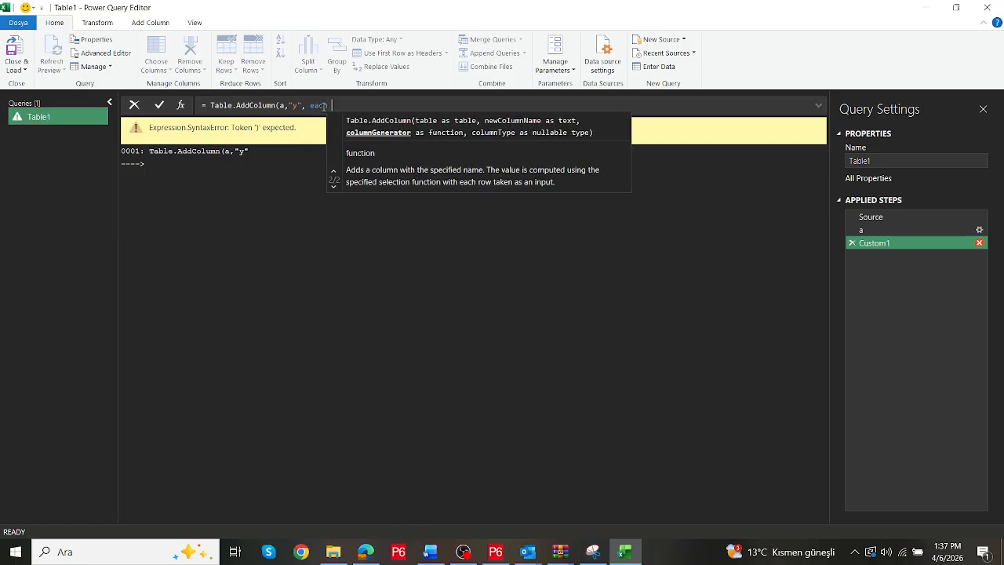
pyautogui.write('if ')
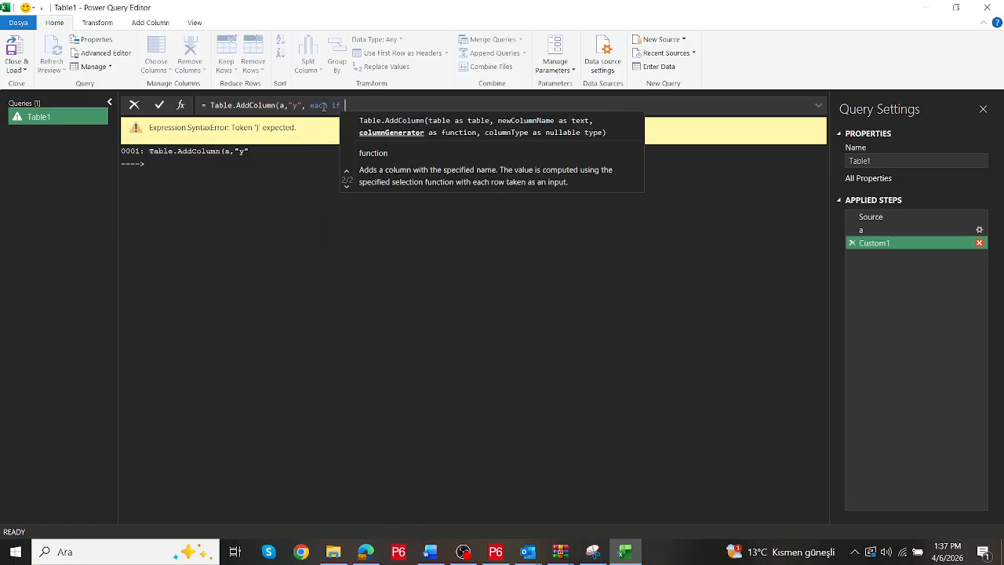
pyautogui.write('[x] ')
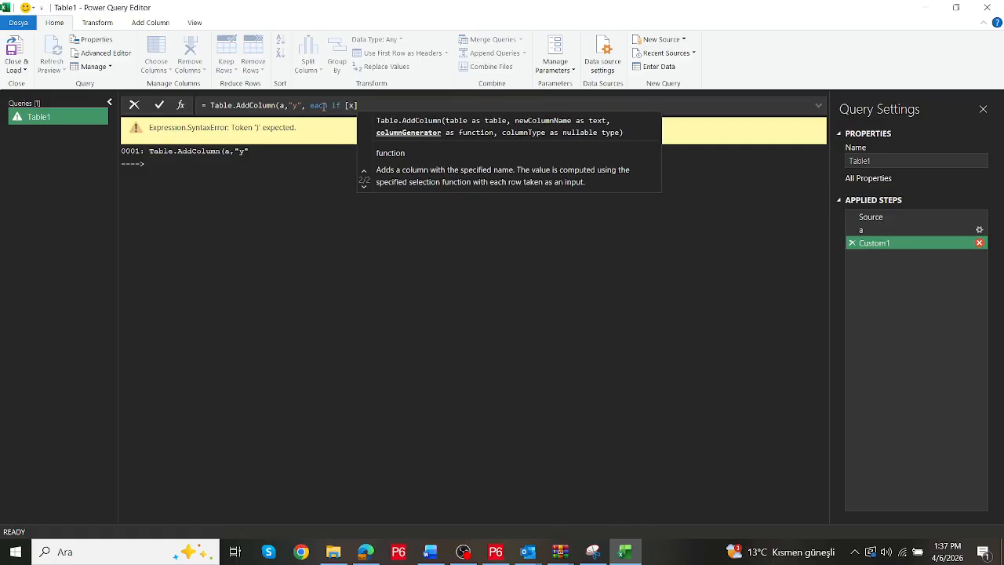
pyautogui.write('then 1 ')
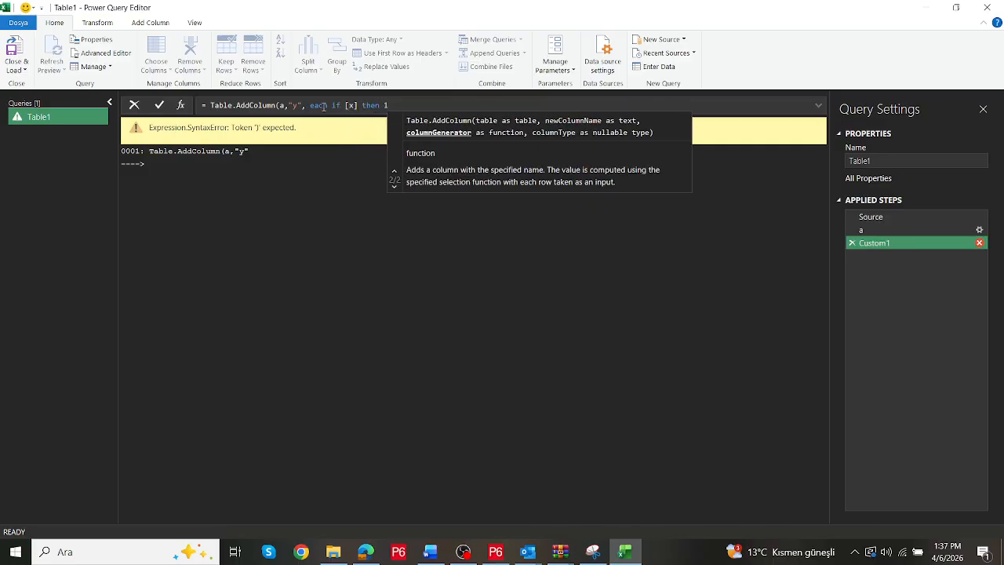
pyautogui.write('else 0)')
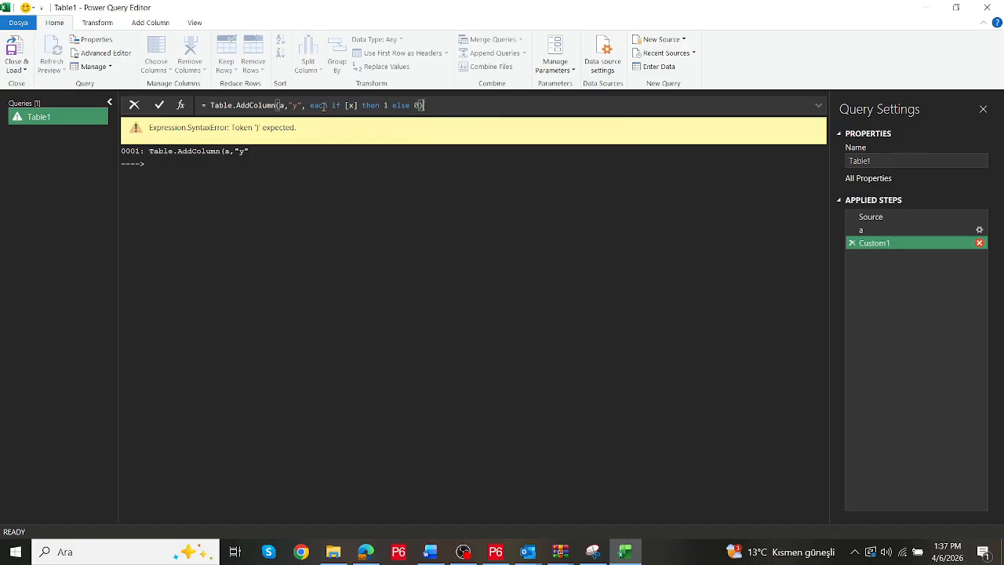
pyautogui.press('Return')
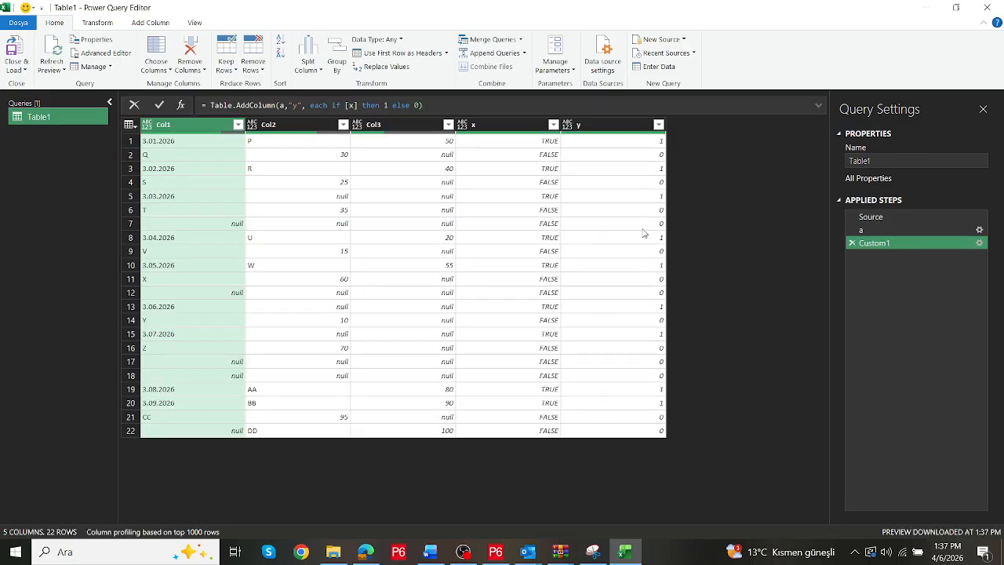
# Rename the custom step that adds column "y" as b
pyautogui.rightClick(882, 242)
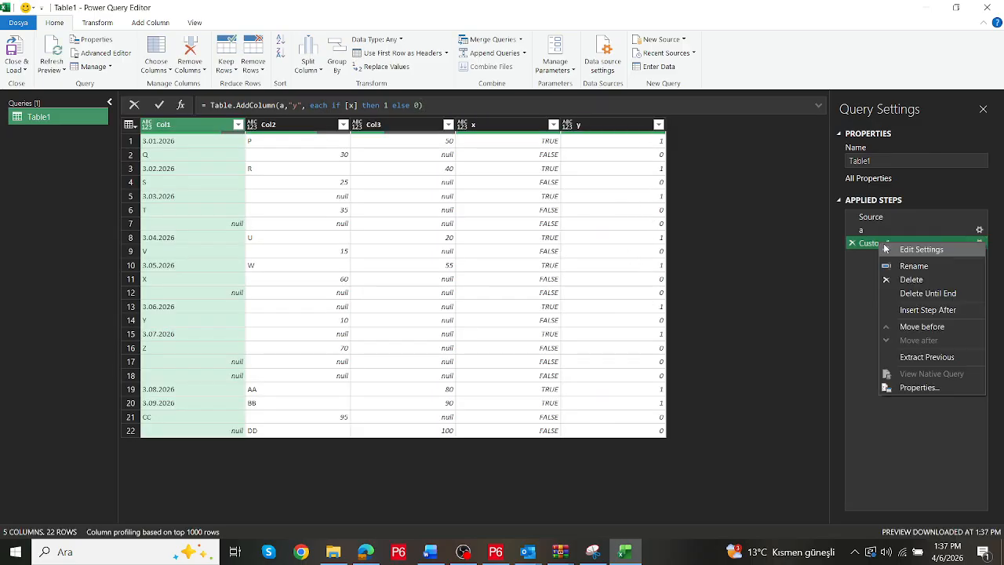
pyautogui.click(915, 267)
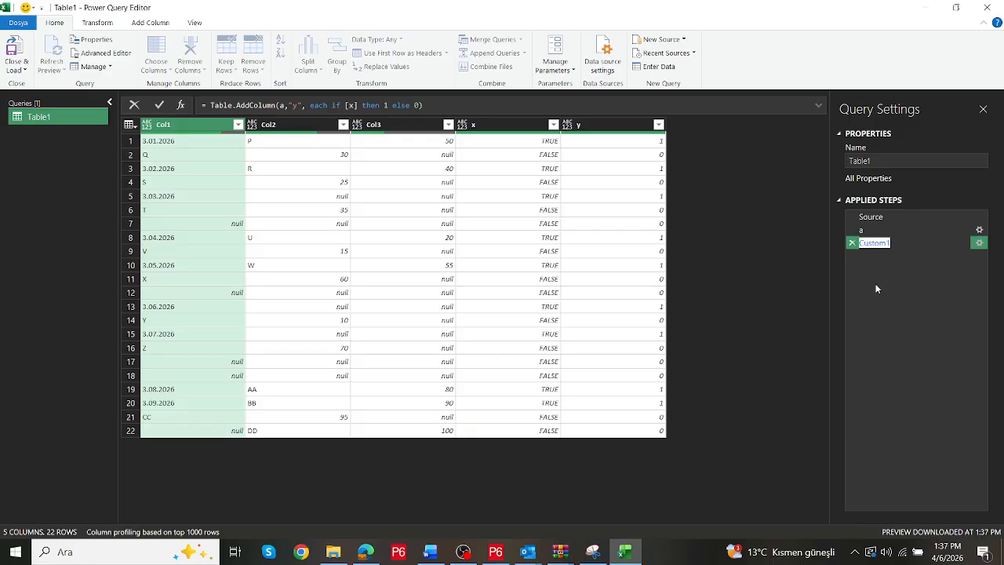
pyautogui.write('b')
pyautogui.press('Return')
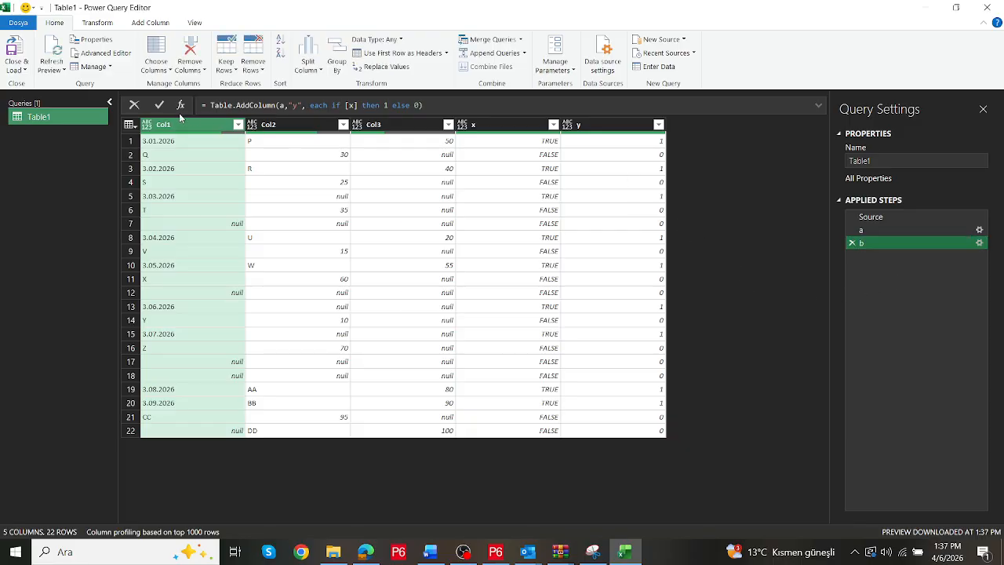
# Add an index column starting from 1 and rename its applied step as c
pyautogui.click(148, 25)
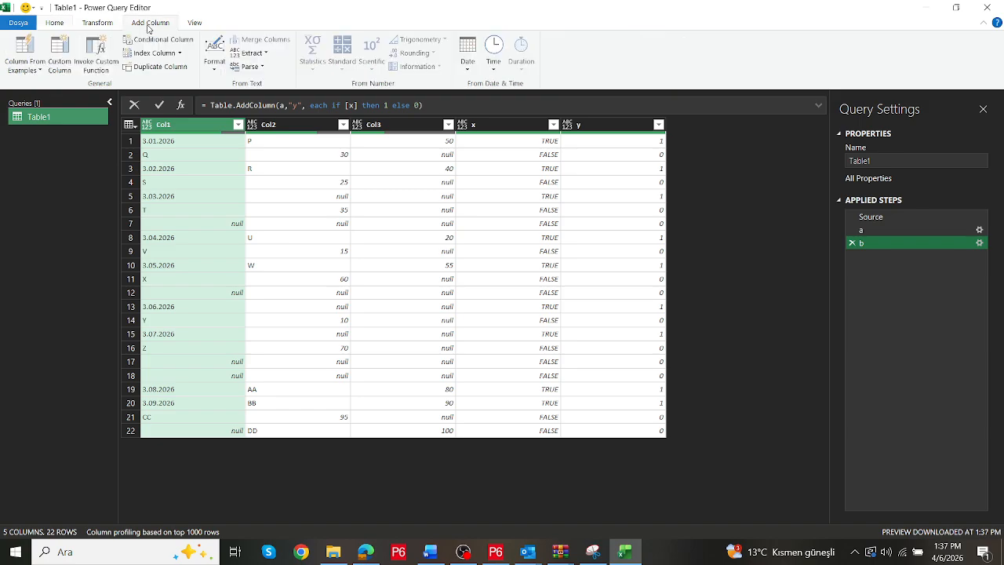
pyautogui.click(179, 53)
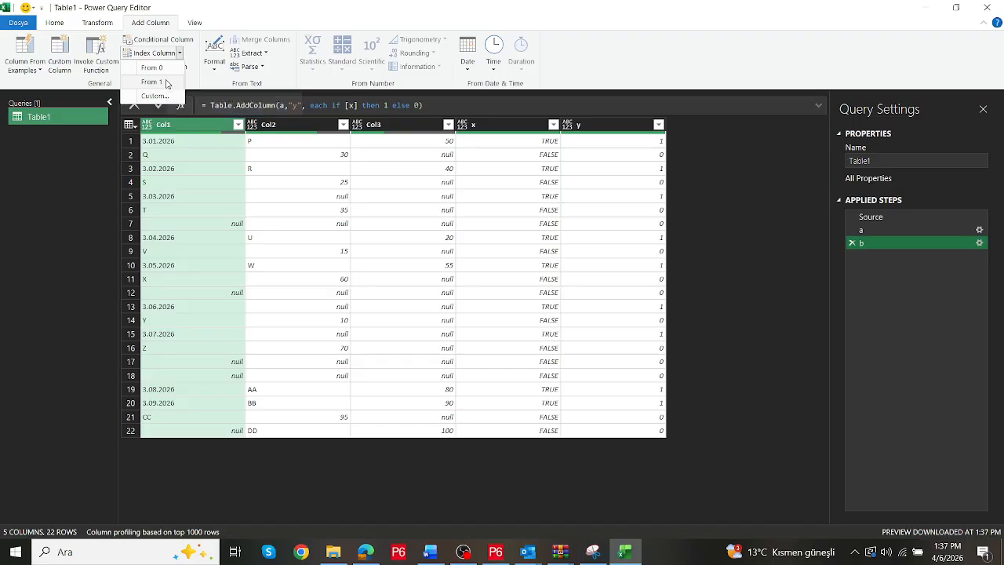
pyautogui.click(166, 82)
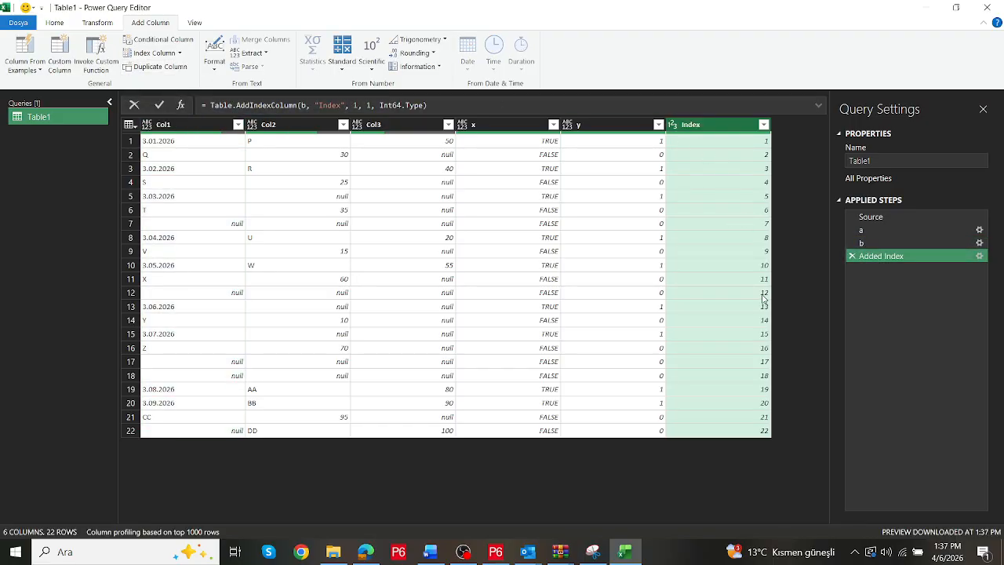
pyautogui.rightClick(881, 266)
pyautogui.click(886, 278)
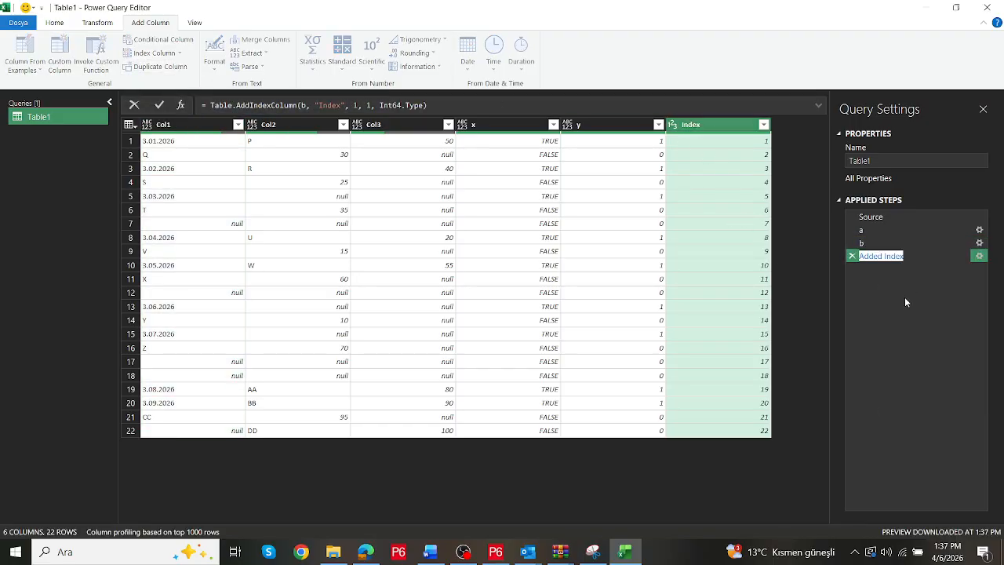
pyautogui.write('c')
pyautogui.press('Return')
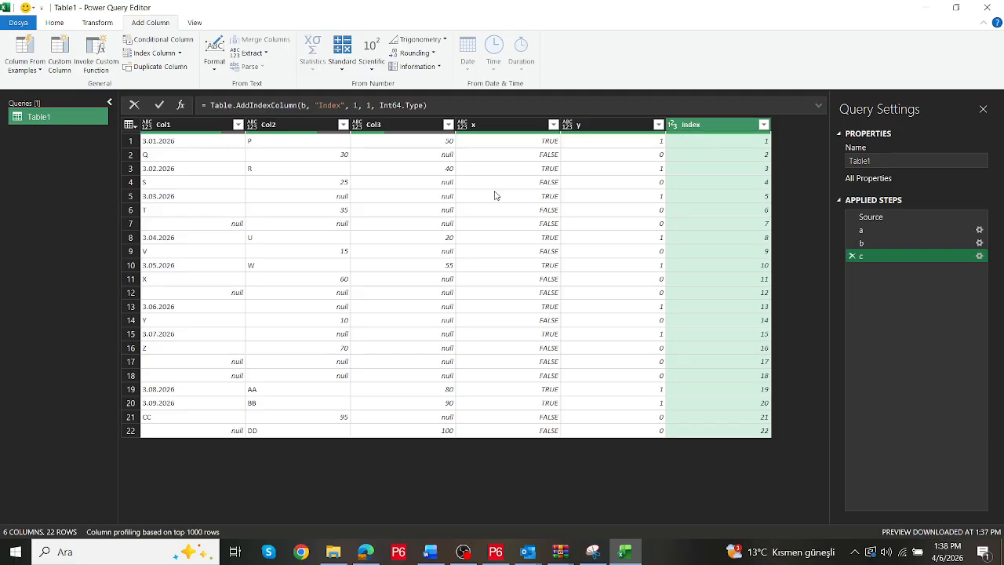
# Insert a new custom step after c and begin its formula with Table.AddColumn(c,"z",
pyautogui.click(181, 104)
pyautogui.click(207, 104)
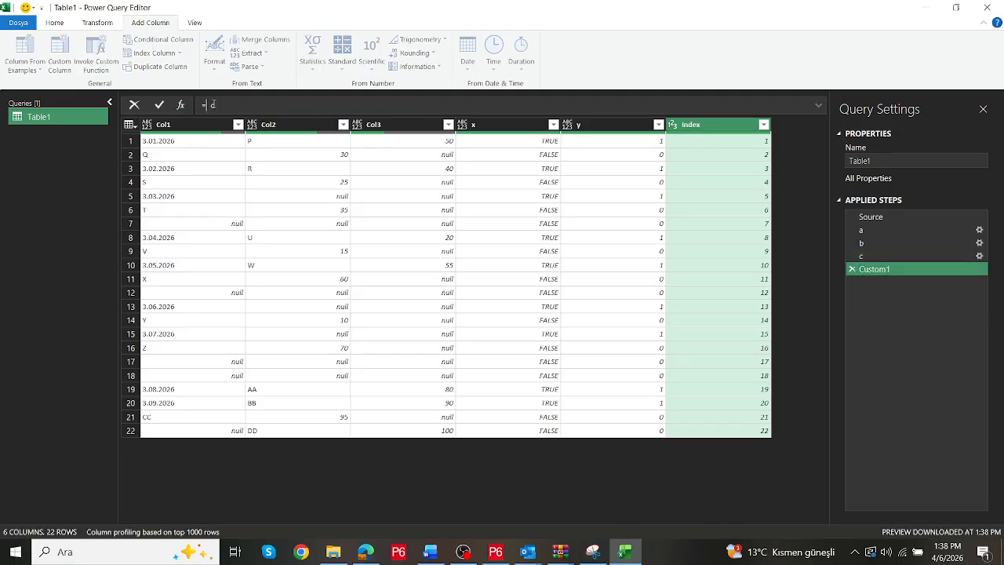
pyautogui.write('tabl')
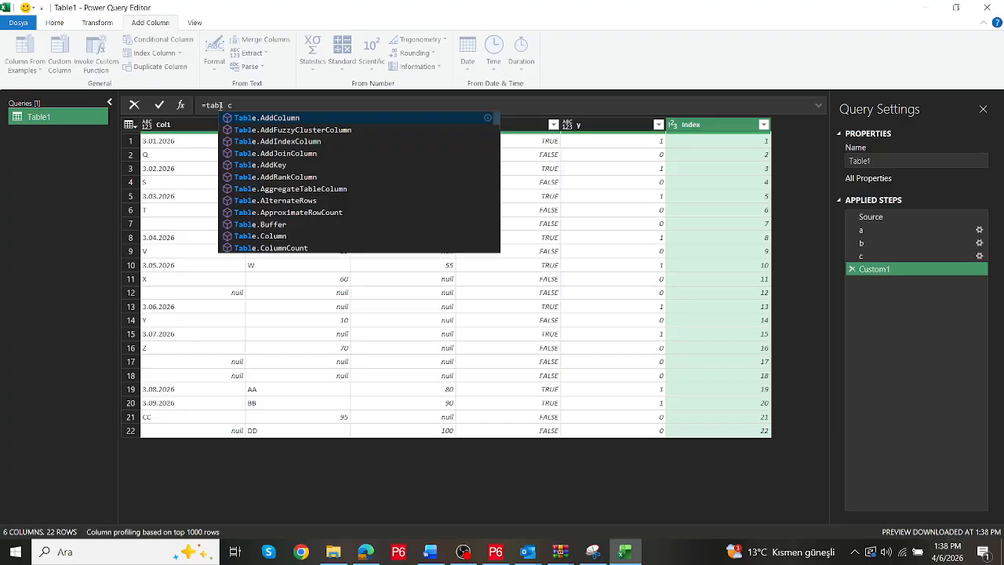
pyautogui.click(274, 116)
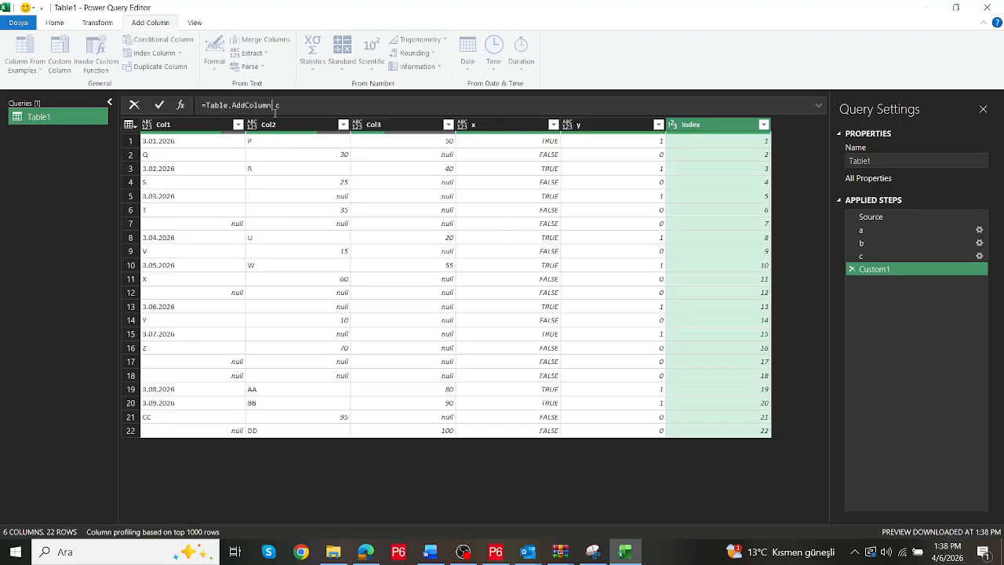
pyautogui.write('(')
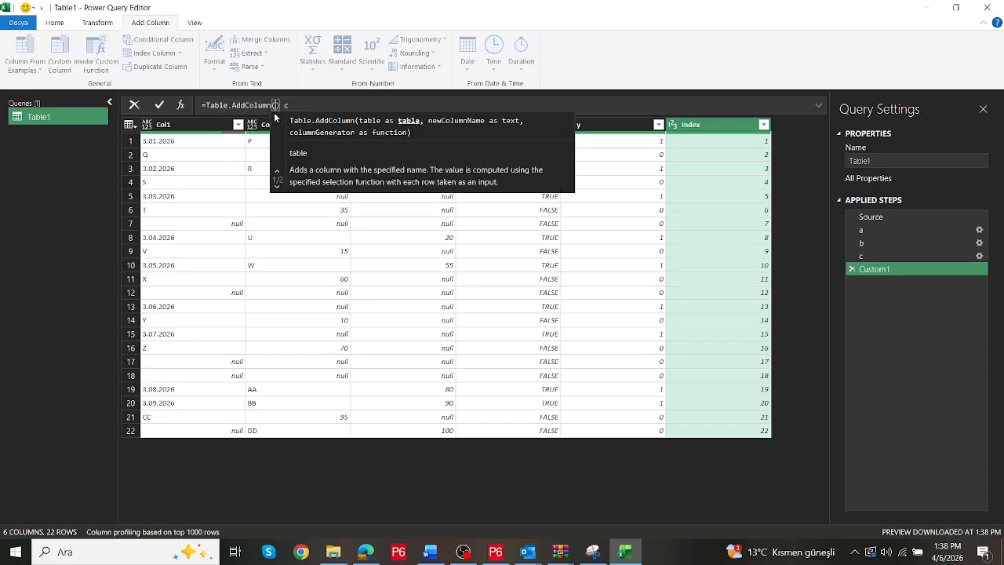
pyautogui.press('Delete')
pyautogui.press('Delete')
pyautogui.press('Right')
pyautogui.write(',')
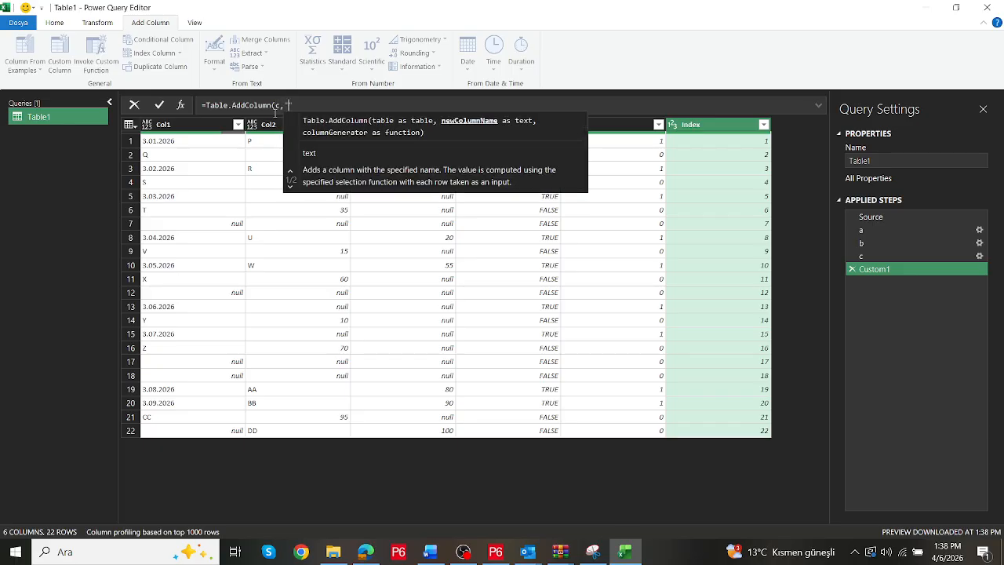
pyautogui.write(' z", ')
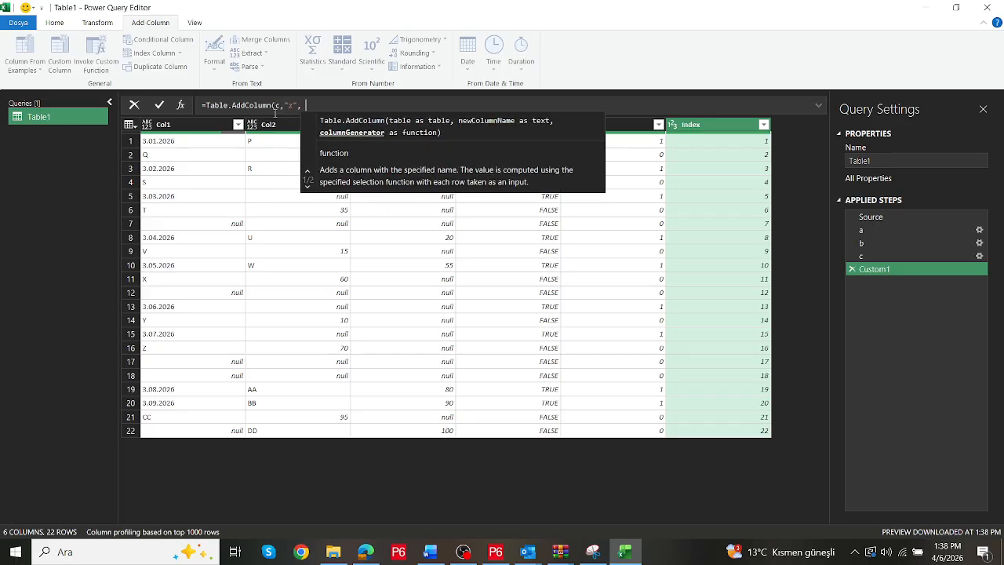
# Complete the column "z" formula with each [y]) and apply it
pyautogui.write('each')
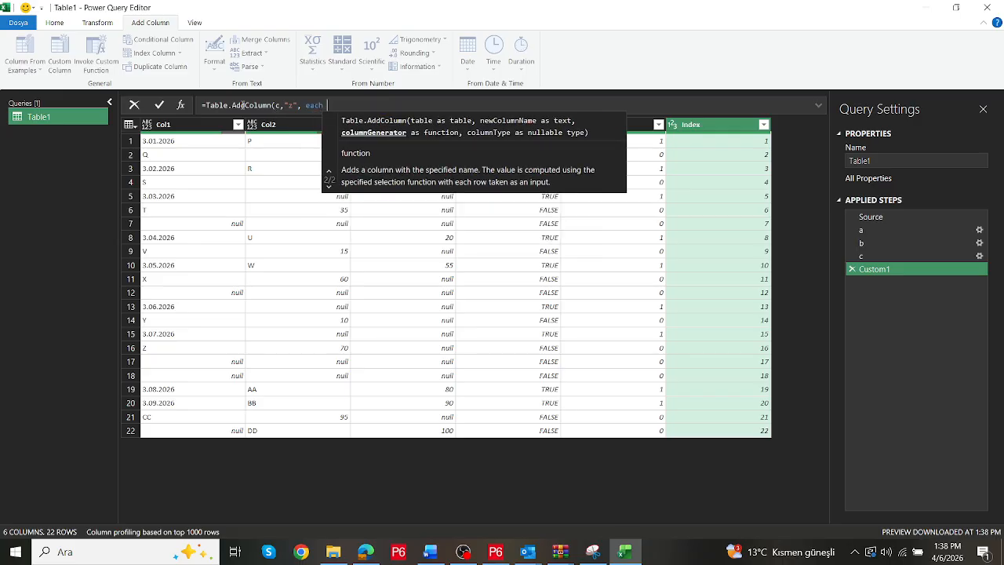
pyautogui.click(244, 107)
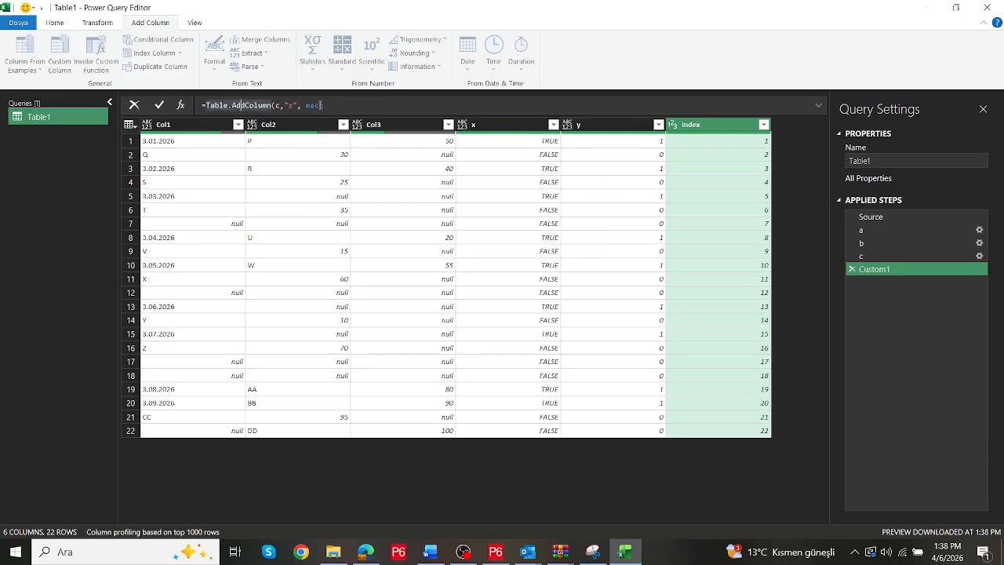
pyautogui.click(329, 106)
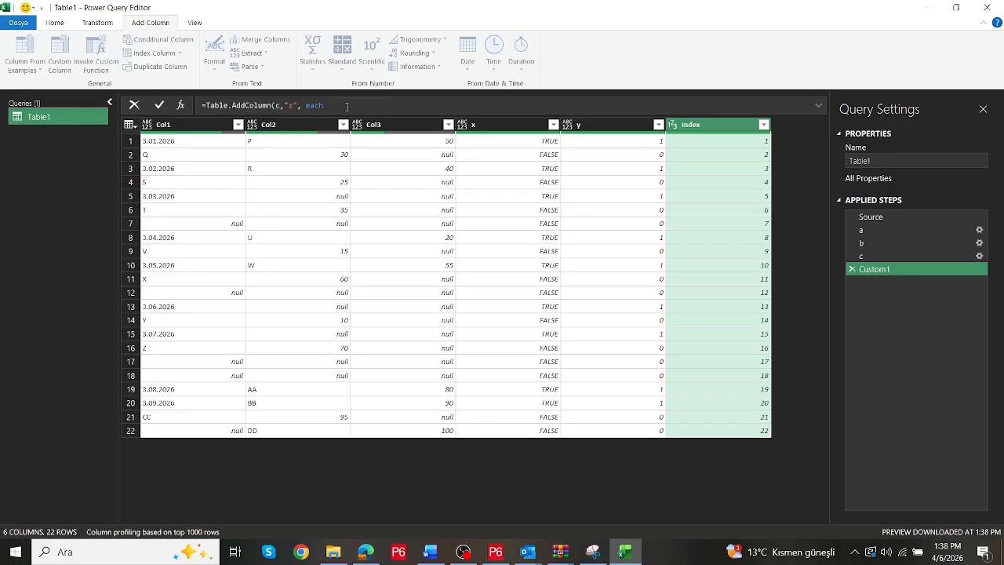
pyautogui.write('[z]')
pyautogui.press('BackSpace')
pyautogui.write('y])')
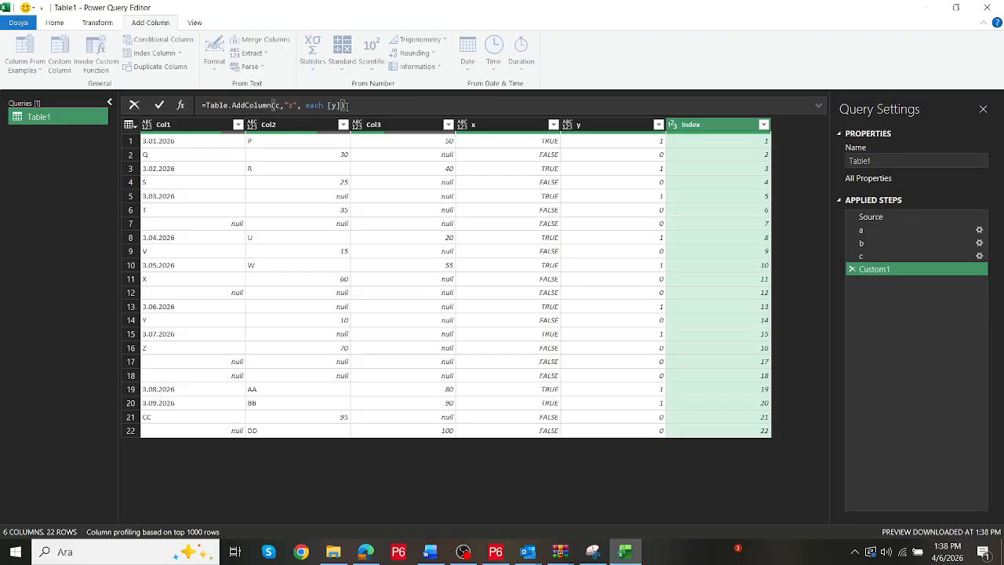
pyautogui.press('Return')
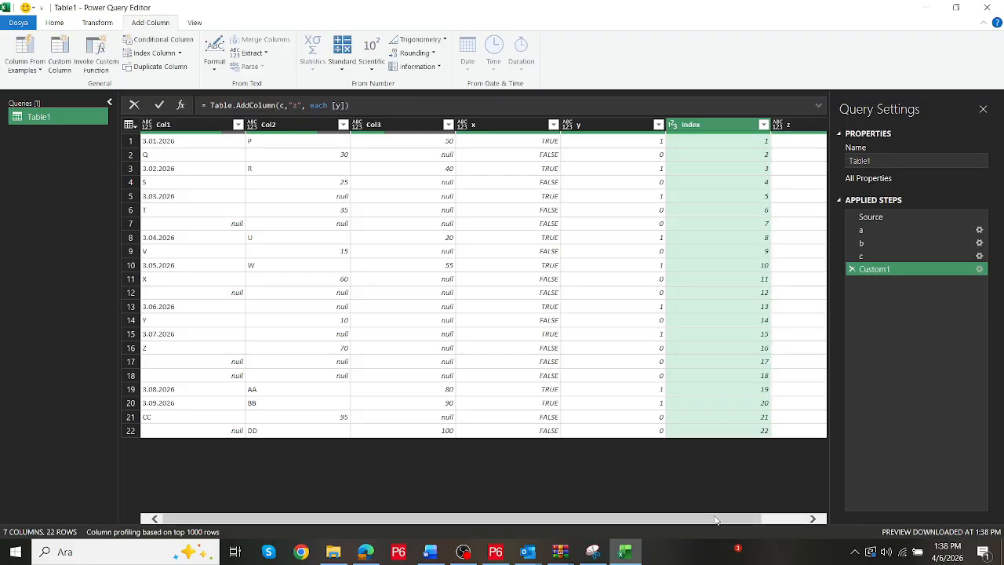
# Change the column "z" formula to return each c[y] instead of the current row's [y] value, and apply it
pyautogui.moveTo(716, 520); pyautogui.dragTo(764, 510)
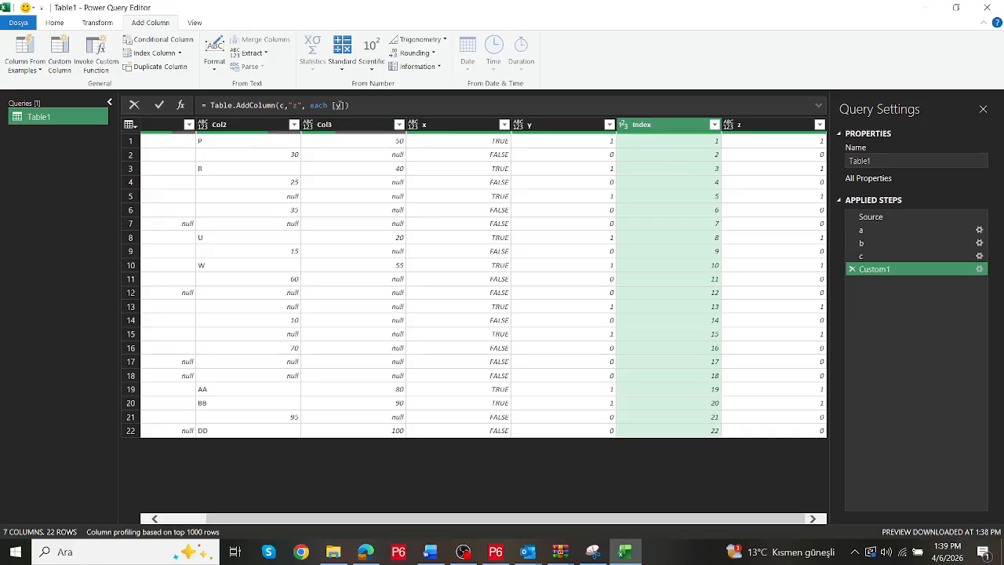
pyautogui.click(333, 104)
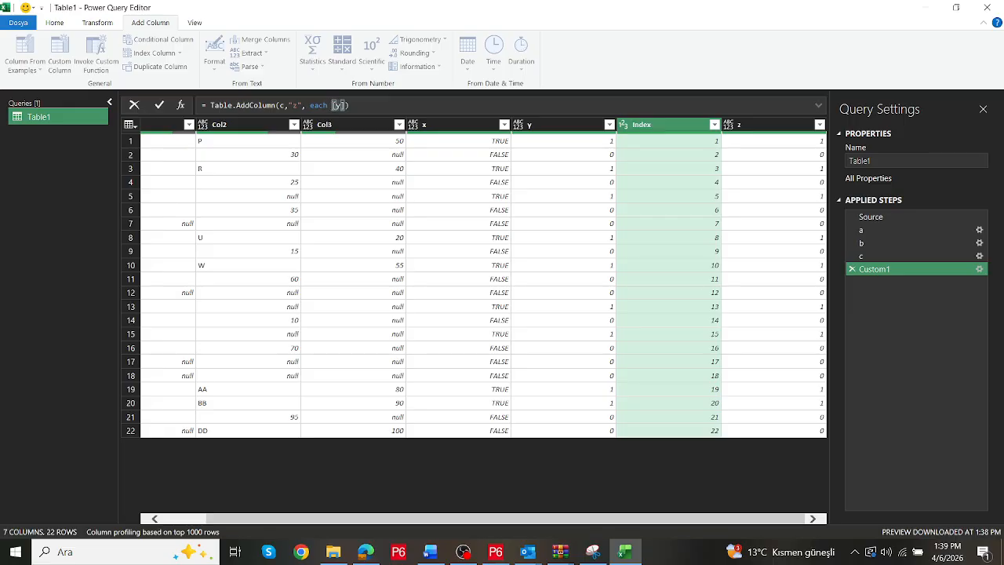
pyautogui.doubleClick(282, 104)
pyautogui.press('Return')
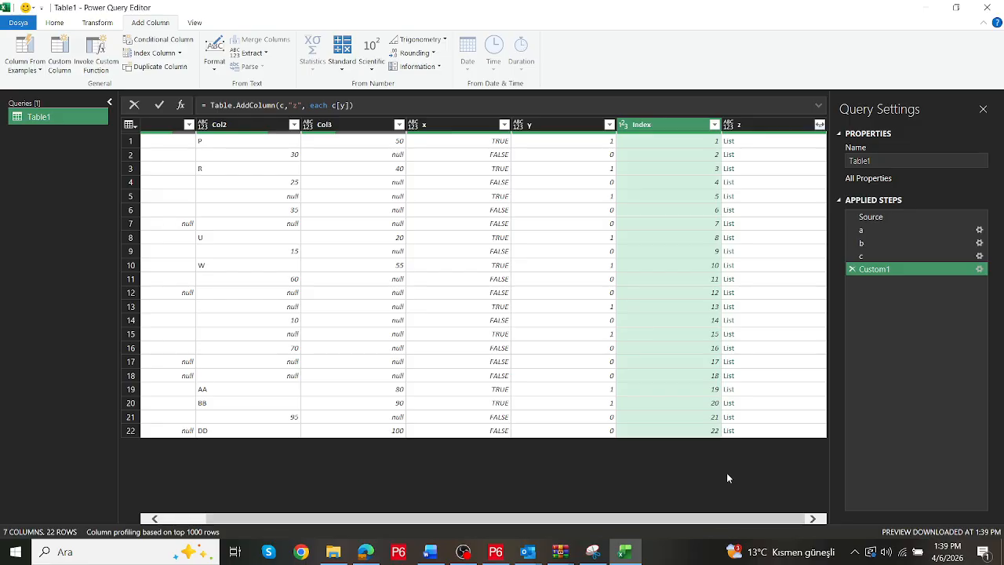
# Preview the list in the first row of column z and examine its values against column y
pyautogui.click(755, 144)
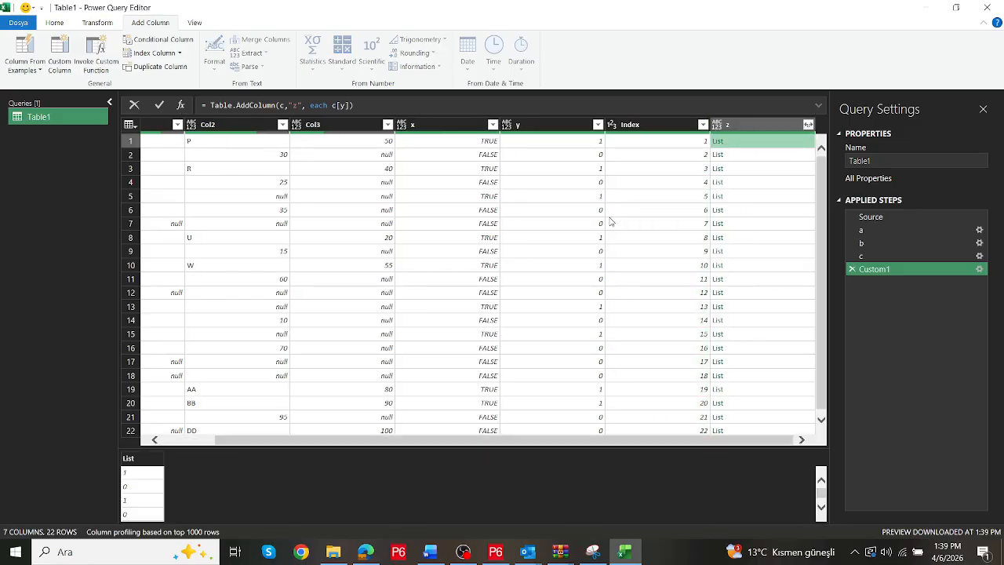
pyautogui.moveTo(317, 332); pyautogui.dragTo(271, 291)
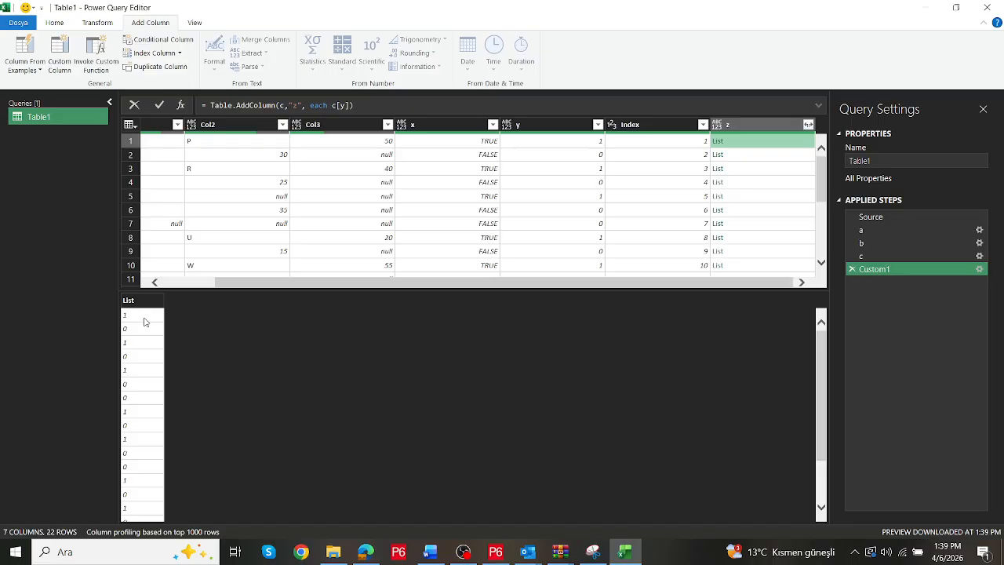
pyautogui.scroll(-4, 330, 225)
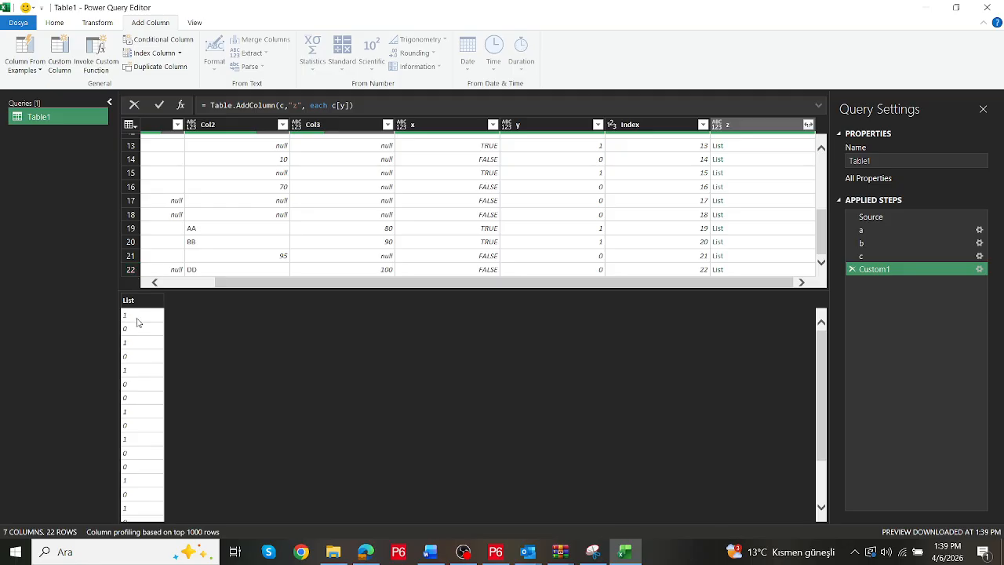
pyautogui.scroll(-1, 145, 391)
pyautogui.scroll(2, 146, 392)
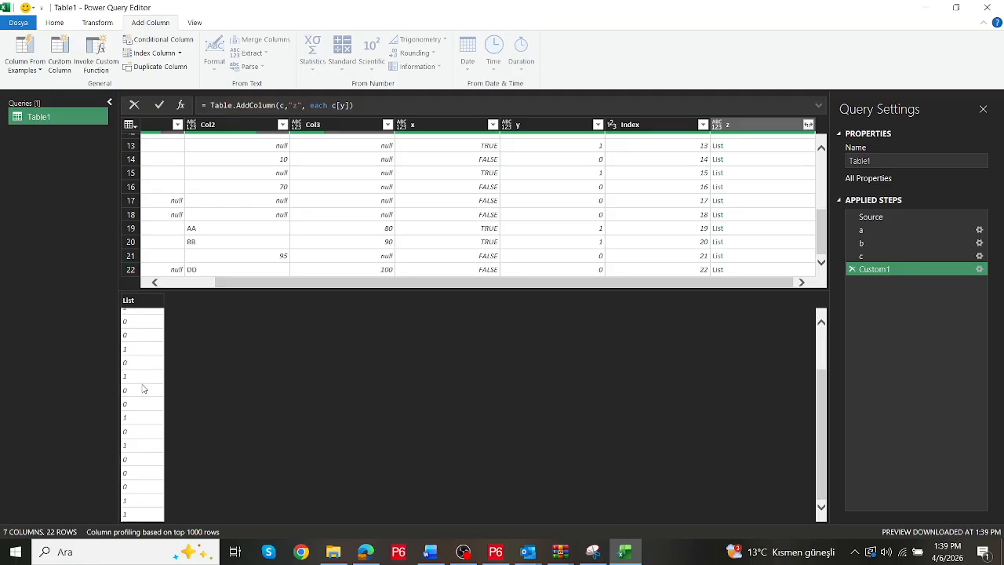
pyautogui.scroll(2, 638, 215)
pyautogui.scroll(3, 637, 215)
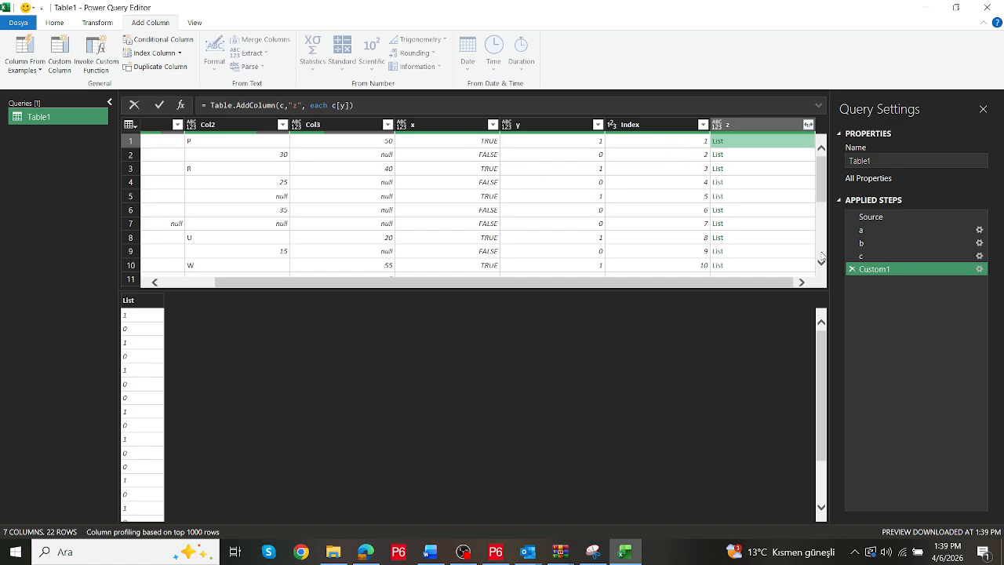
# Try to wrap c[y] in List.Transform( as its list argument in the column "z" formula
pyautogui.click(332, 104)
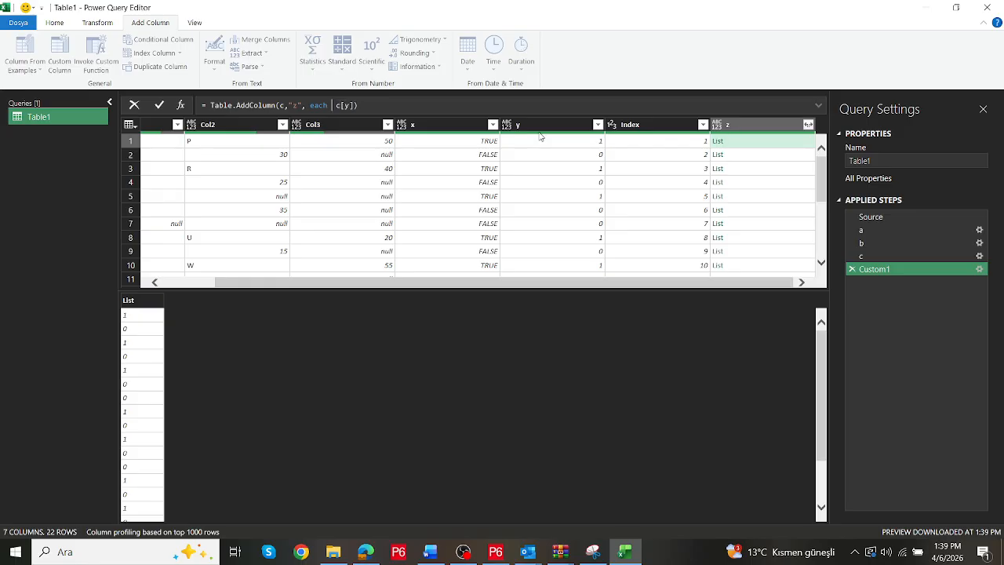
pyautogui.write('listyt')
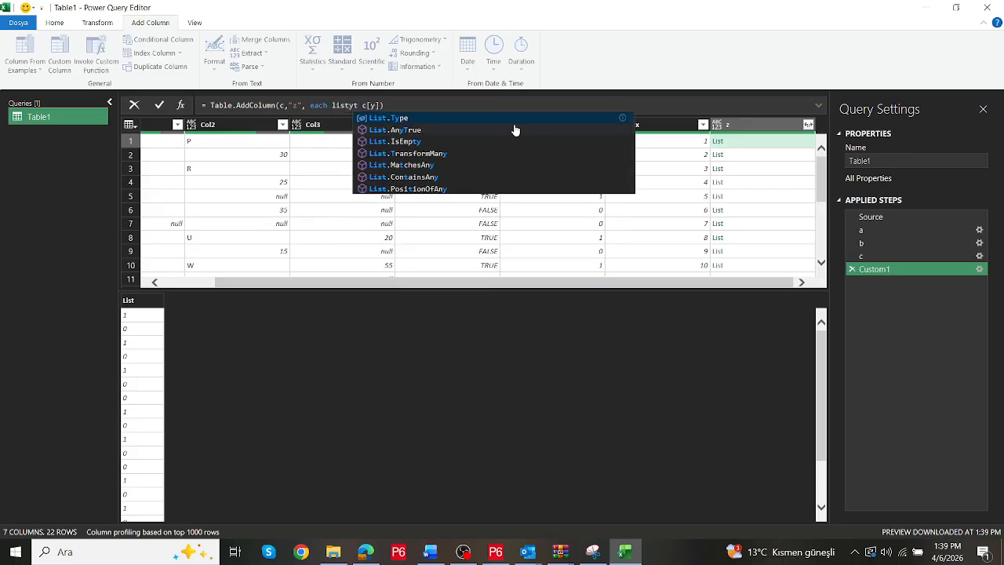
pyautogui.press('BackSpace')
pyautogui.press('BackSpace')
pyautogui.write('tra')
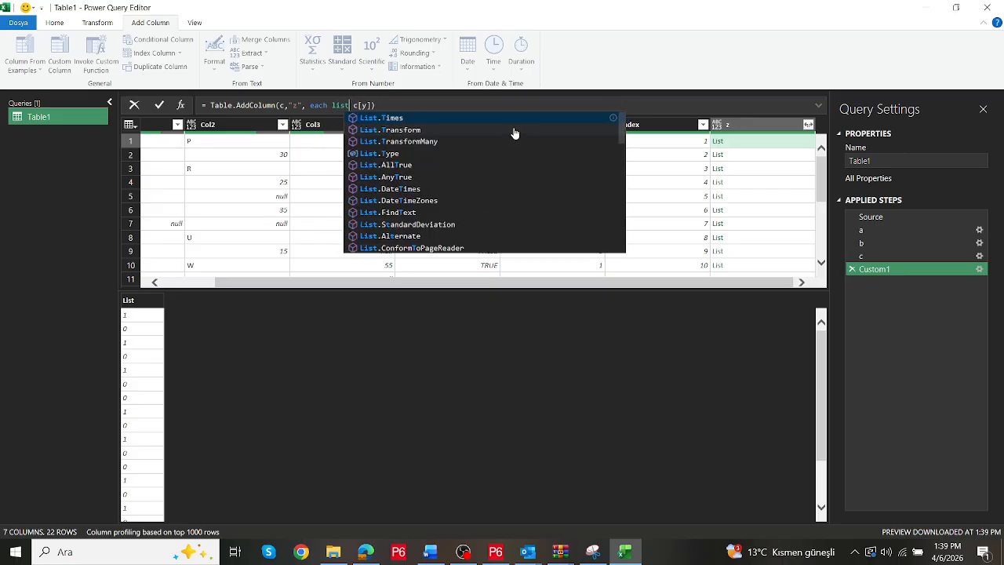
pyautogui.click(479, 120)
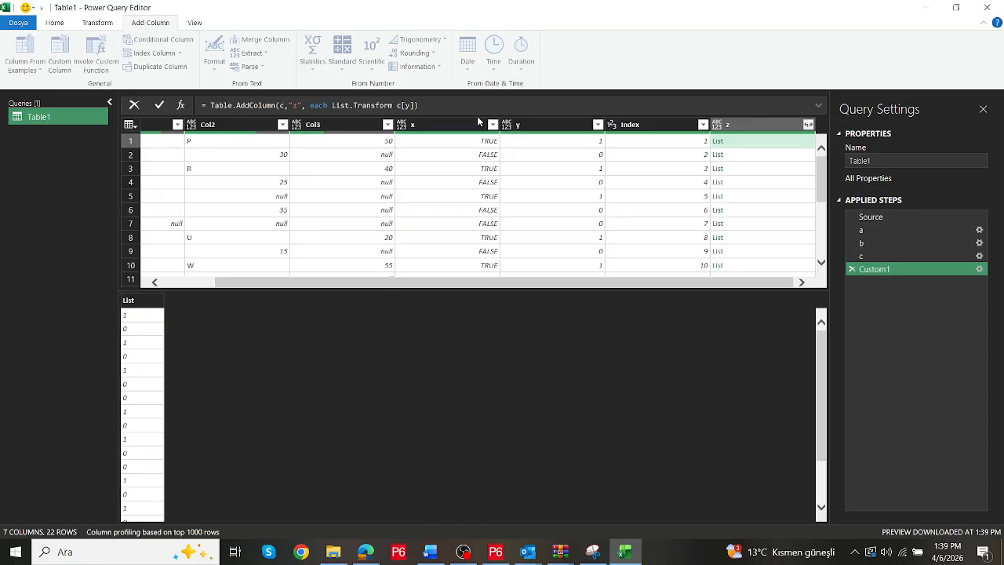
pyautogui.write('(')
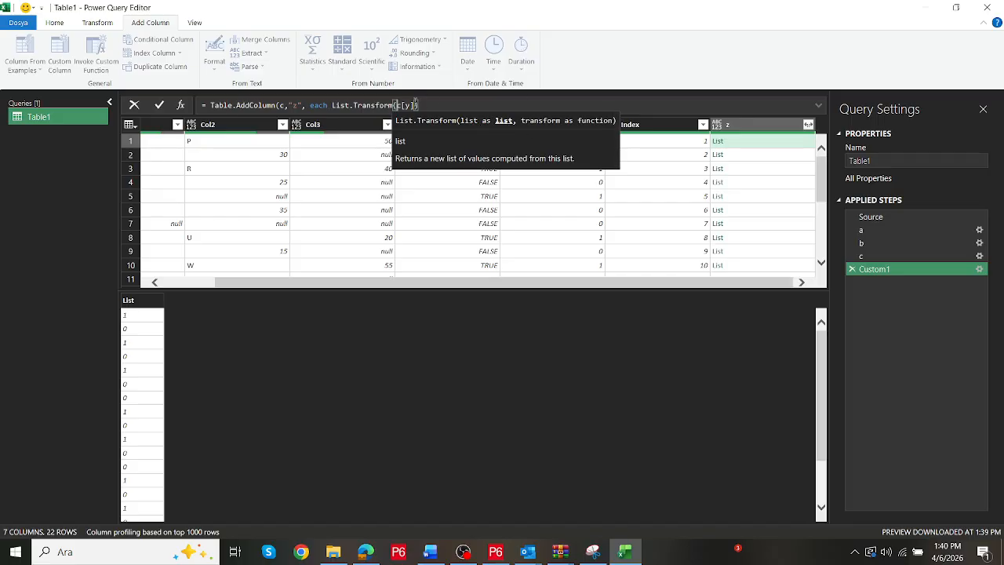
pyautogui.write(', ')
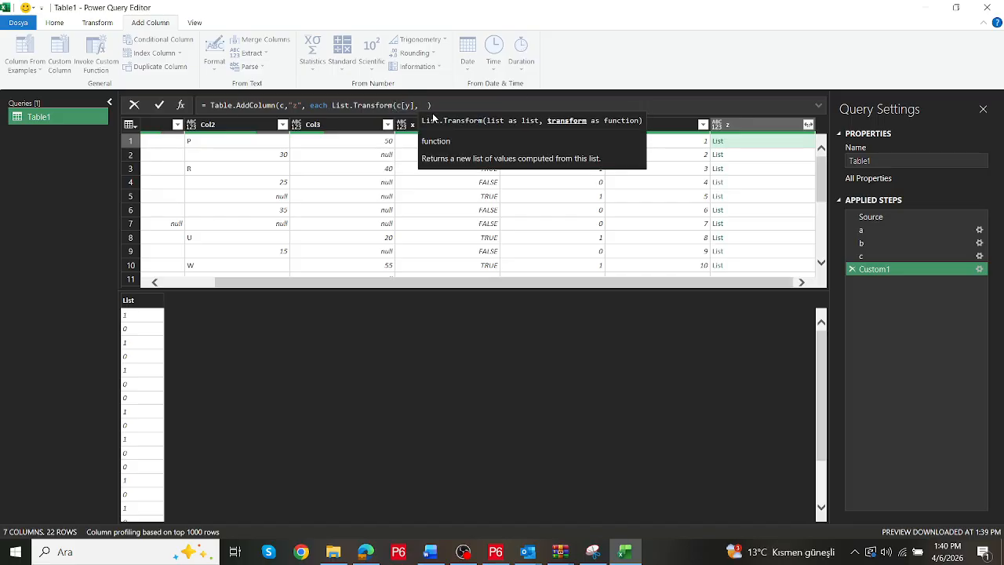
# Try each List.FirstN(_,[Index]) as the List.Transform function in the column "z" formula and apply it
pyautogui.write('each')
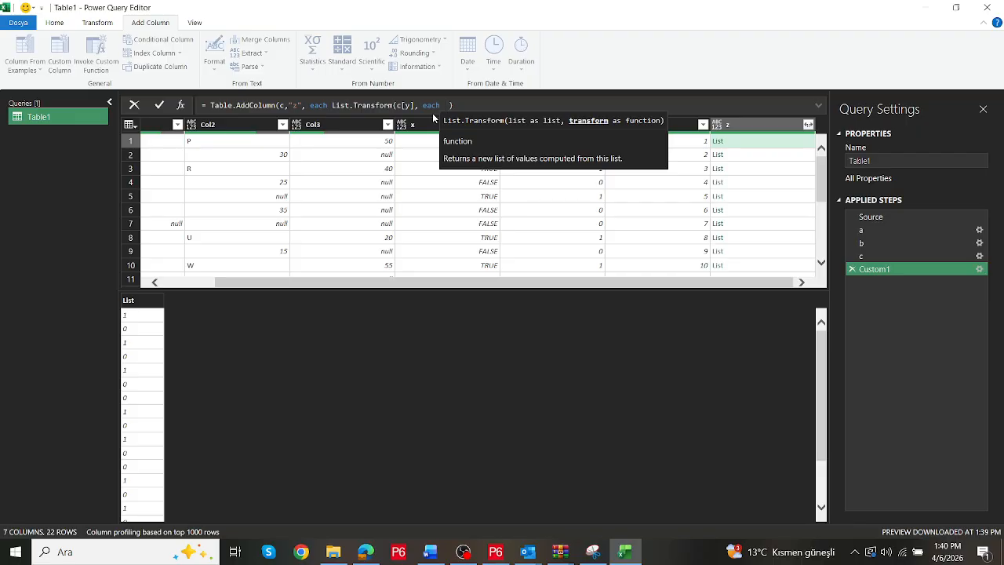
pyautogui.write('list')
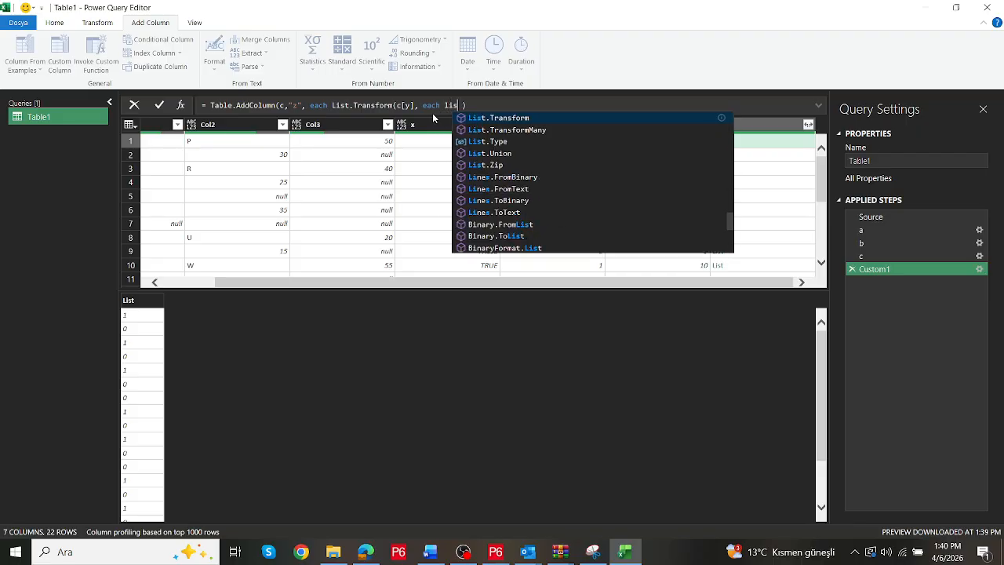
pyautogui.write('firs')
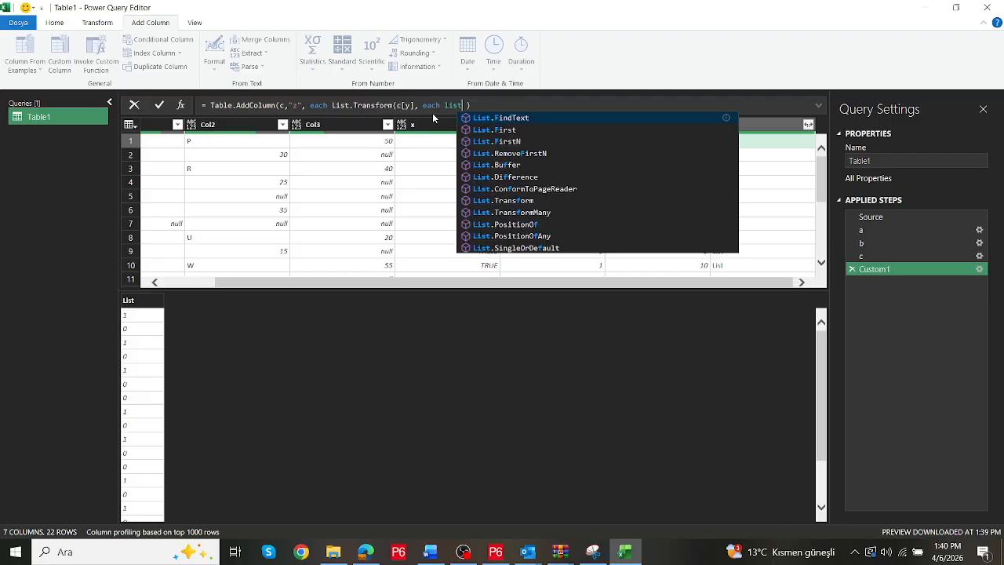
pyautogui.click(535, 129)
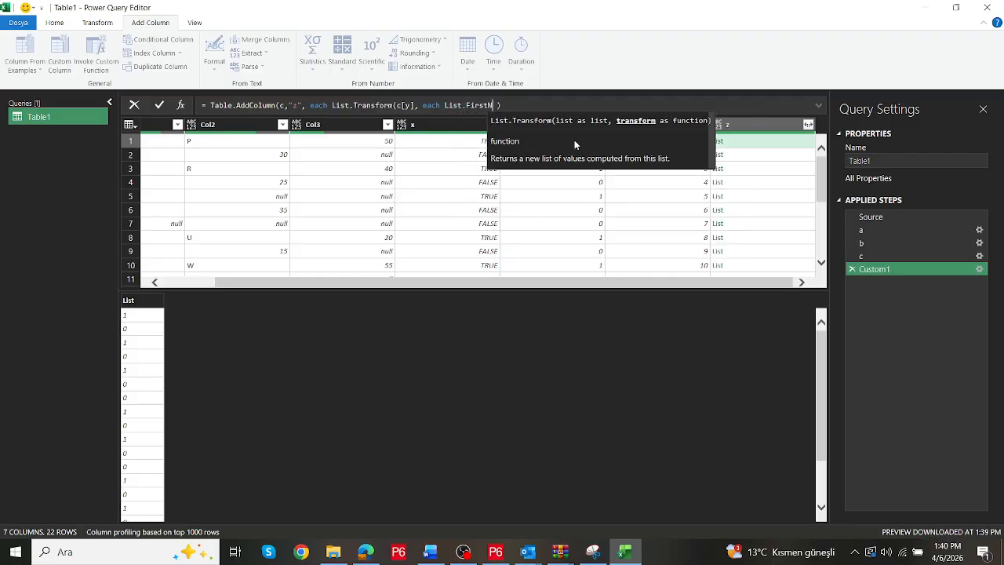
pyautogui.write('(_')
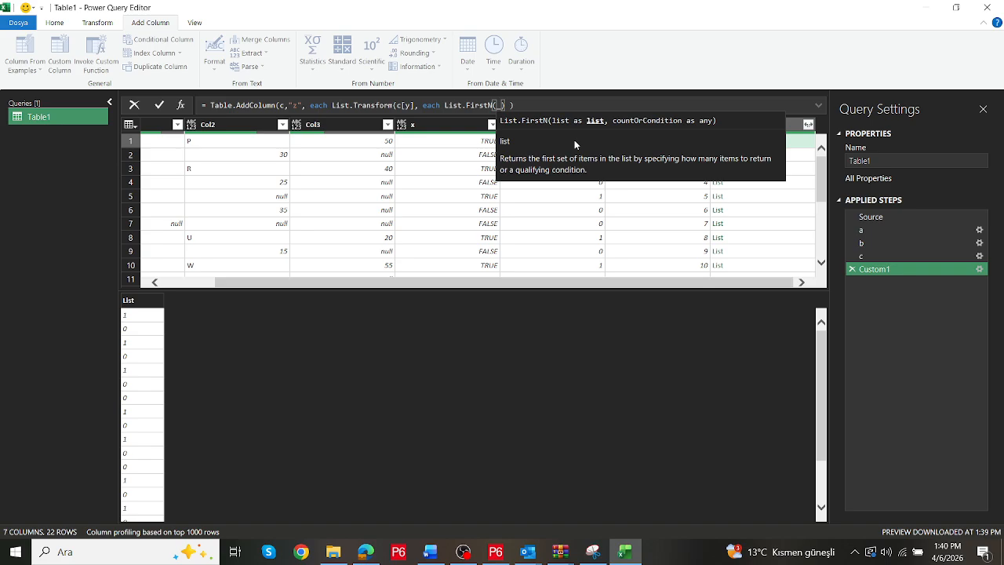
pyautogui.write(' ,')
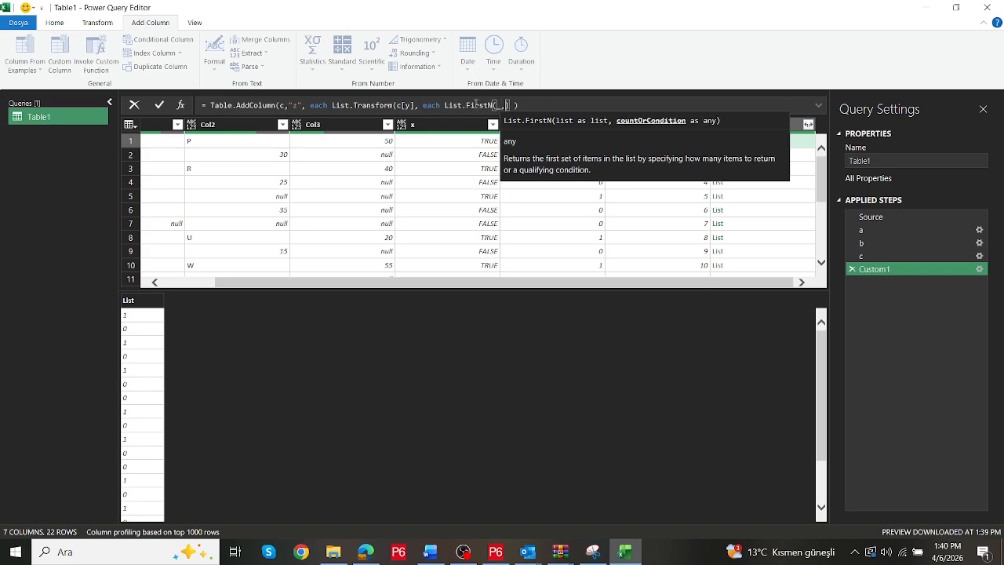
pyautogui.click(477, 105)
pyautogui.click(507, 105)
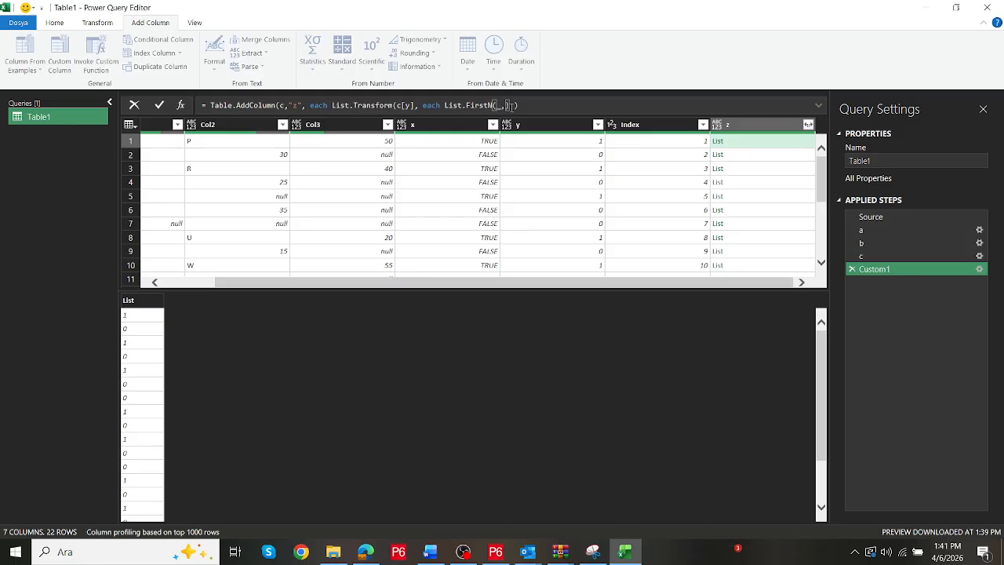
pyautogui.write('[Index')
pyautogui.click(555, 105)
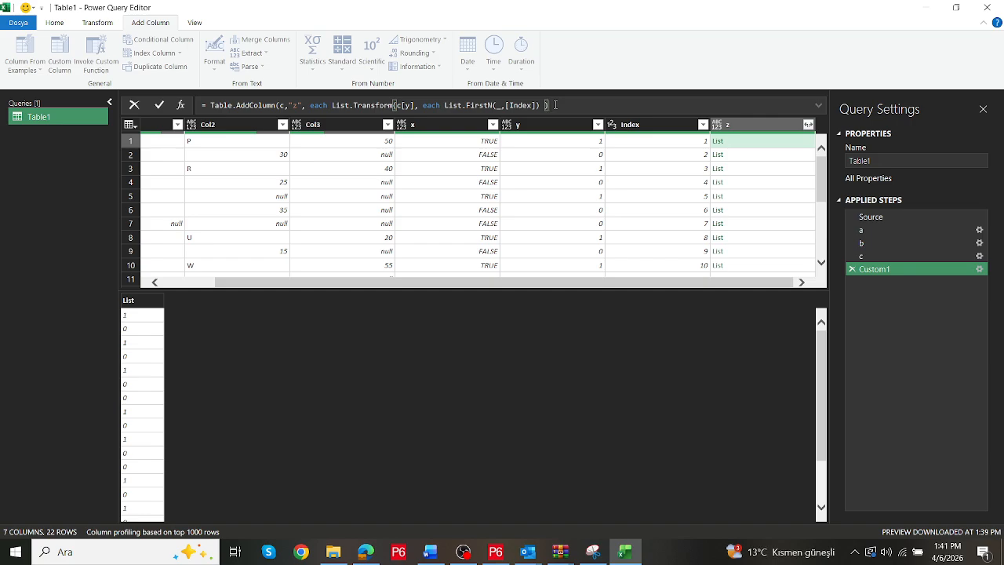
pyautogui.write(')')
pyautogui.press('Return')
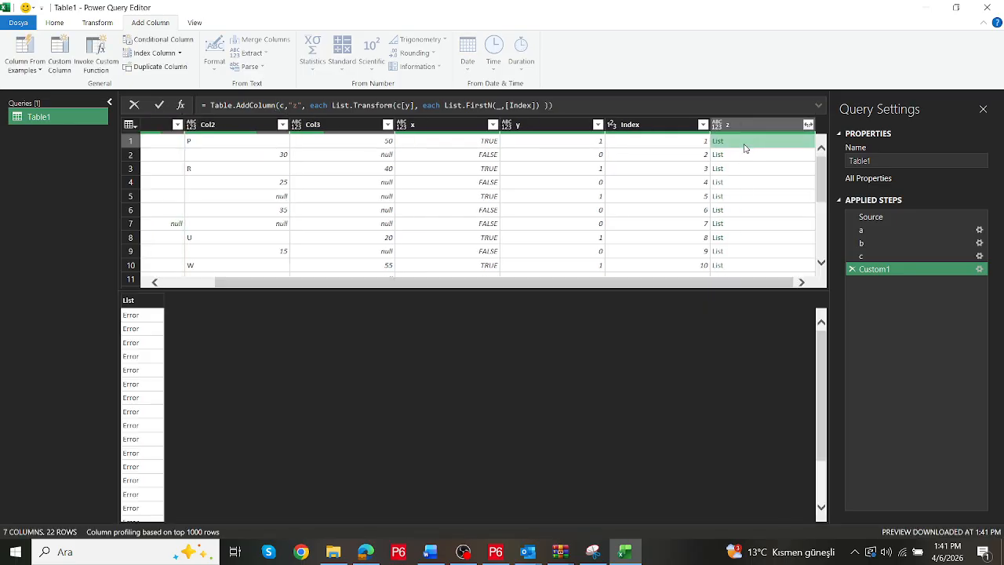
# Try [y] in place of the underscore in List.FirstN, apply the formula and check the lists in column z
pyautogui.click(503, 105)
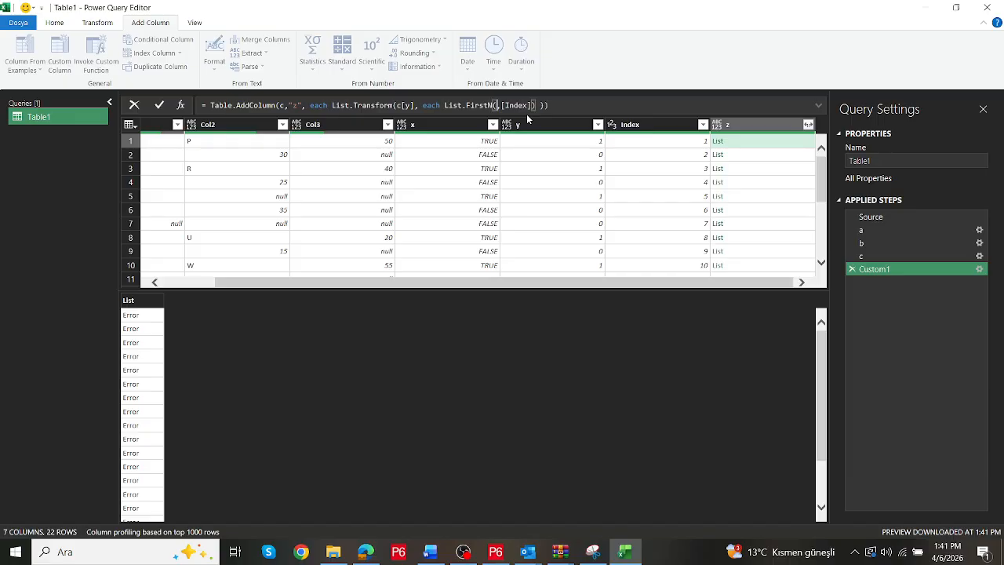
pyautogui.write('[y')
pyautogui.press('Return')
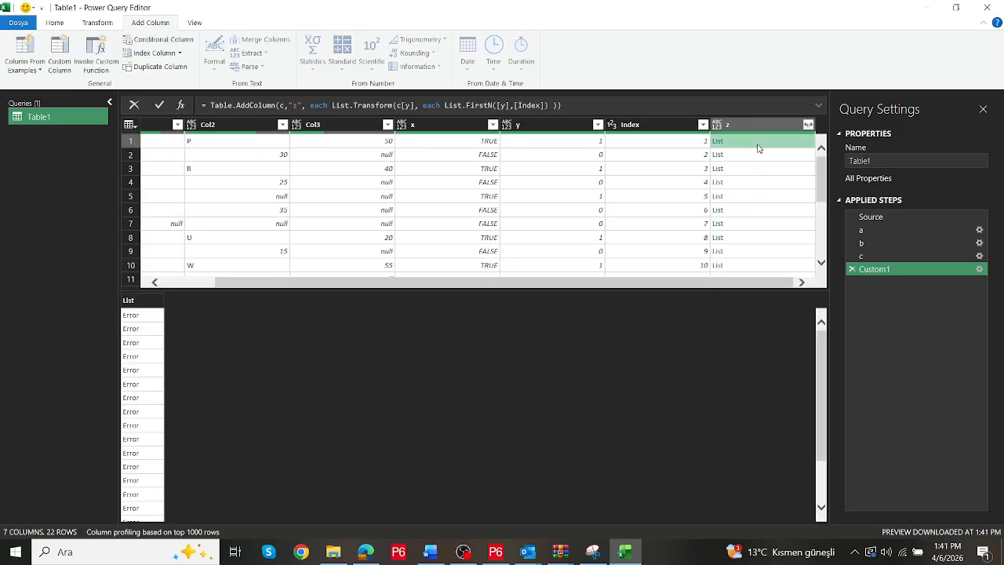
pyautogui.click(753, 157)
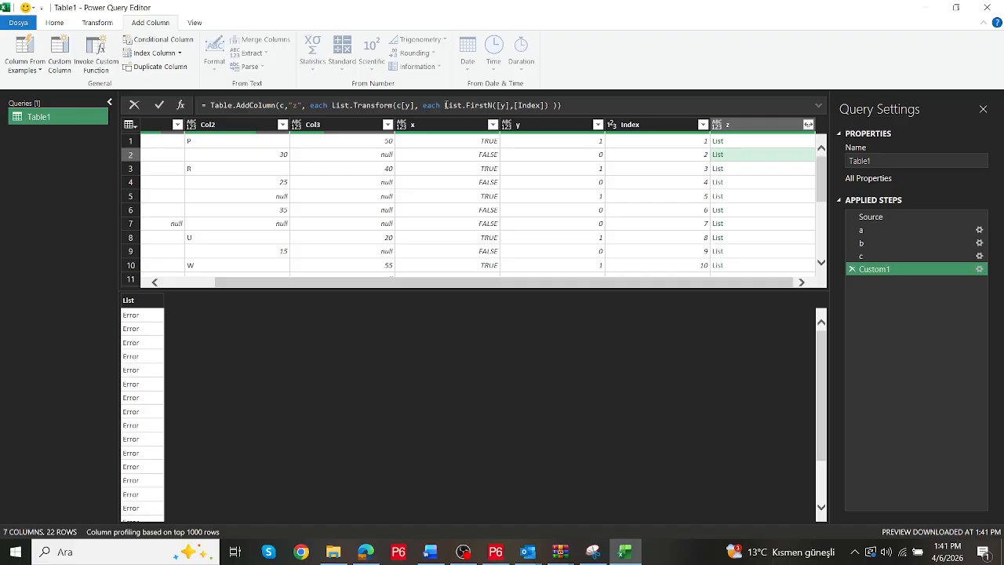
# Remove List.Transform and its List.FirstN argument from the column "z" formula, leaving each c[y], and apply it
pyautogui.moveTo(394, 105); pyautogui.dragTo(482, 105)
pyautogui.press('BackSpace')
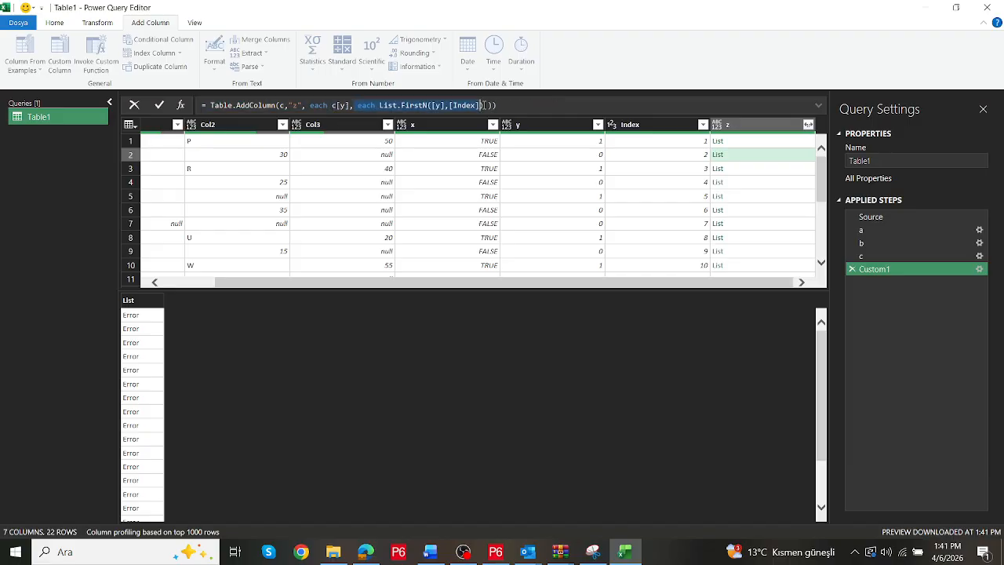
pyautogui.press('BackSpace')
pyautogui.press('BackSpace')
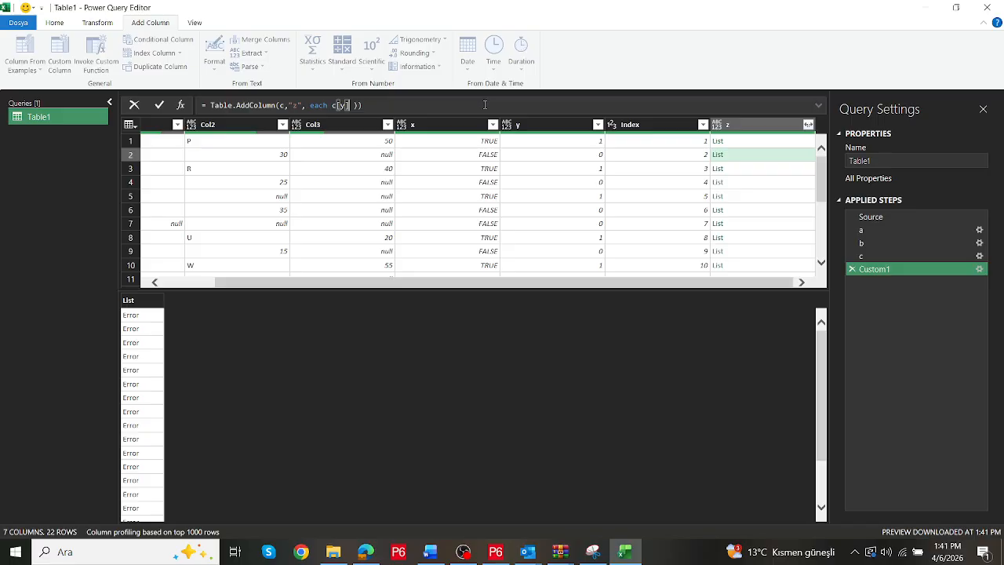
pyautogui.click(397, 109)
pyautogui.press('BackSpace')
pyautogui.press('Return')
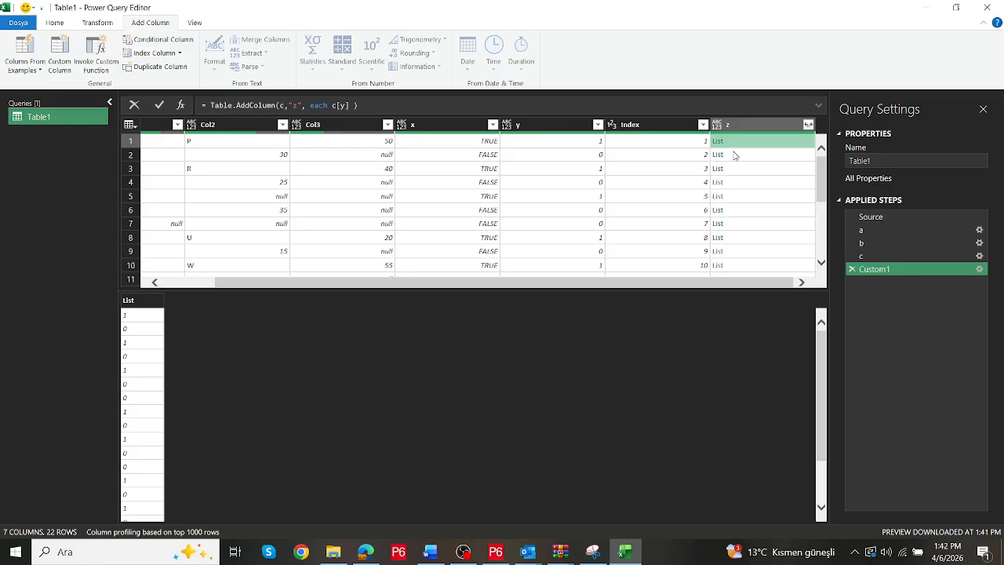
# Wrap c[y] in List.FirstN with [Index] as the count in the column "z" formula and apply it
pyautogui.click(330, 105)
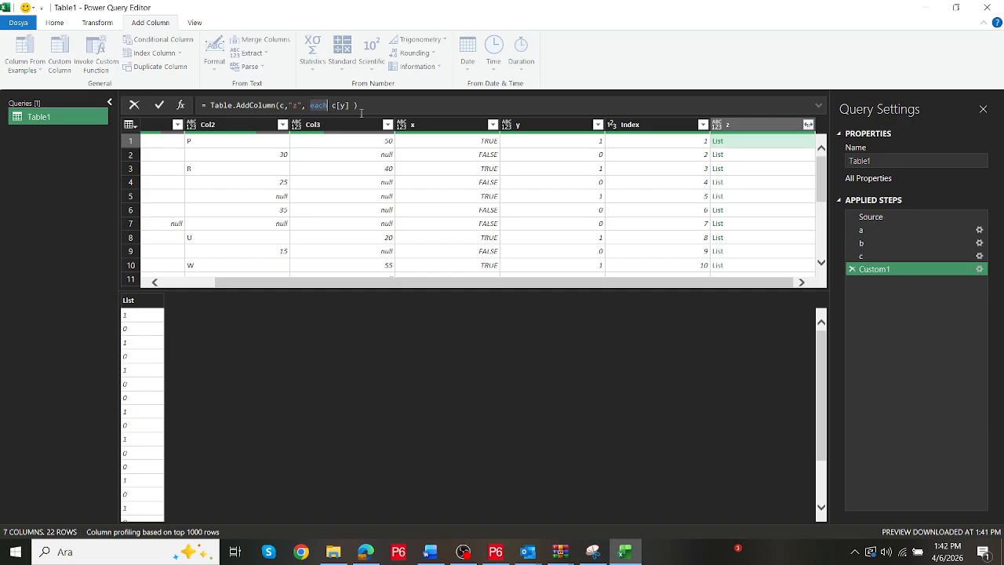
pyautogui.write('listfir')
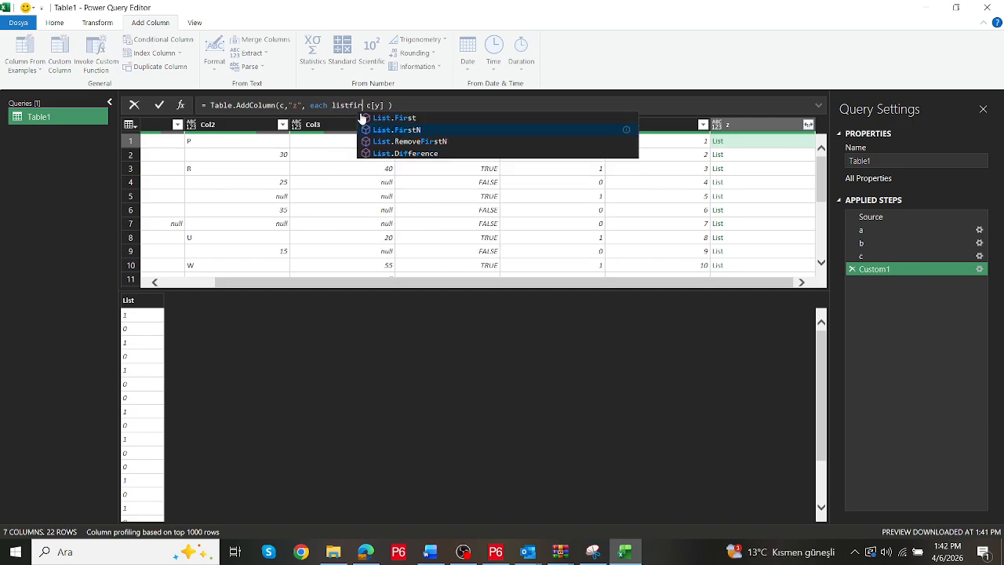
pyautogui.click(426, 130)
pyautogui.write('(')
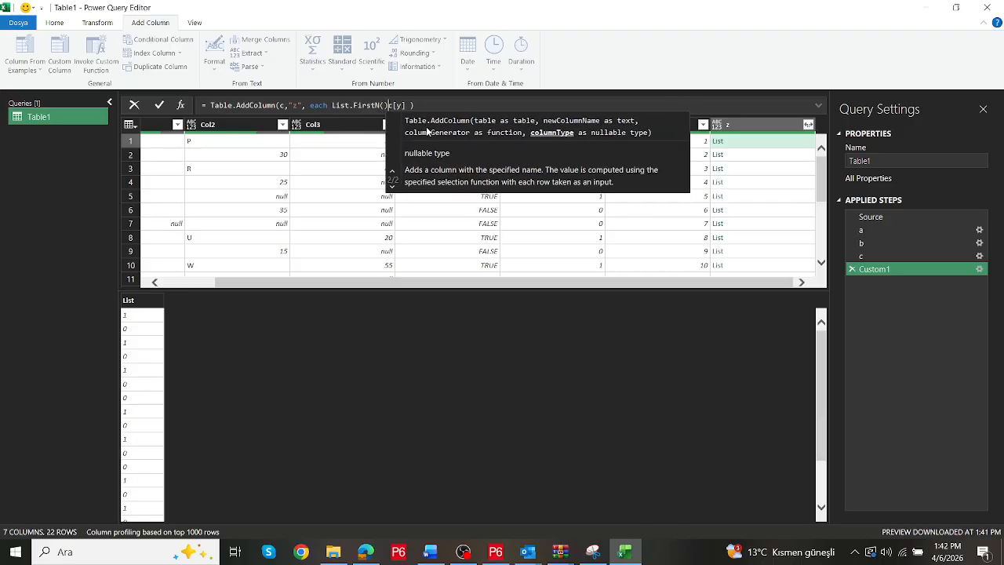
pyautogui.click(401, 106)
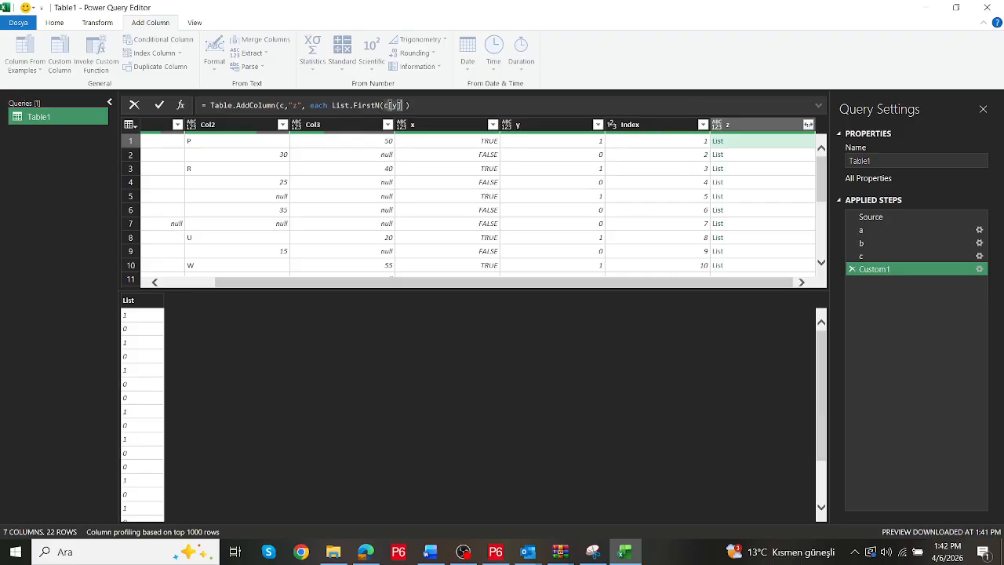
pyautogui.write(',[]')
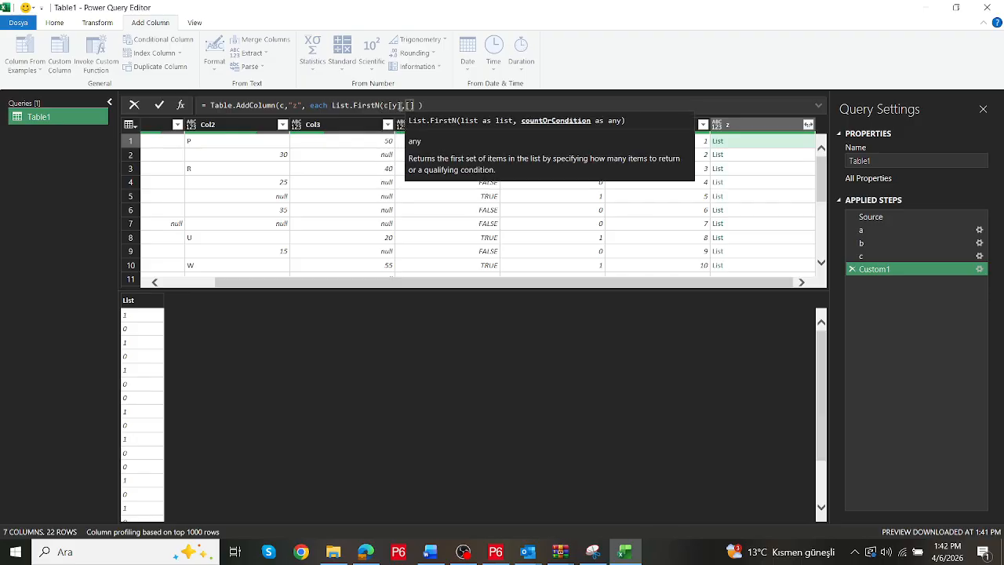
pyautogui.write('Index')
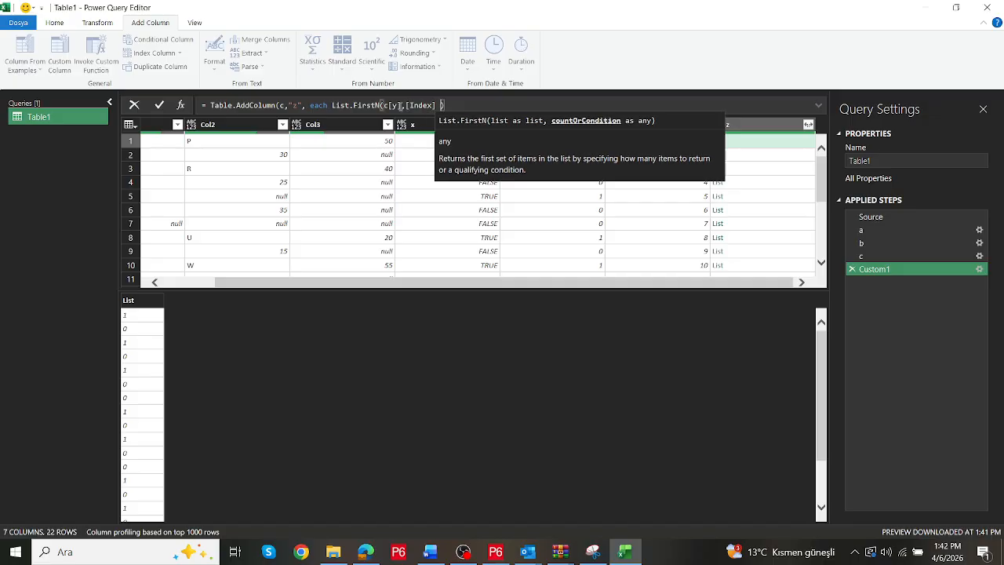
pyautogui.press('Right')
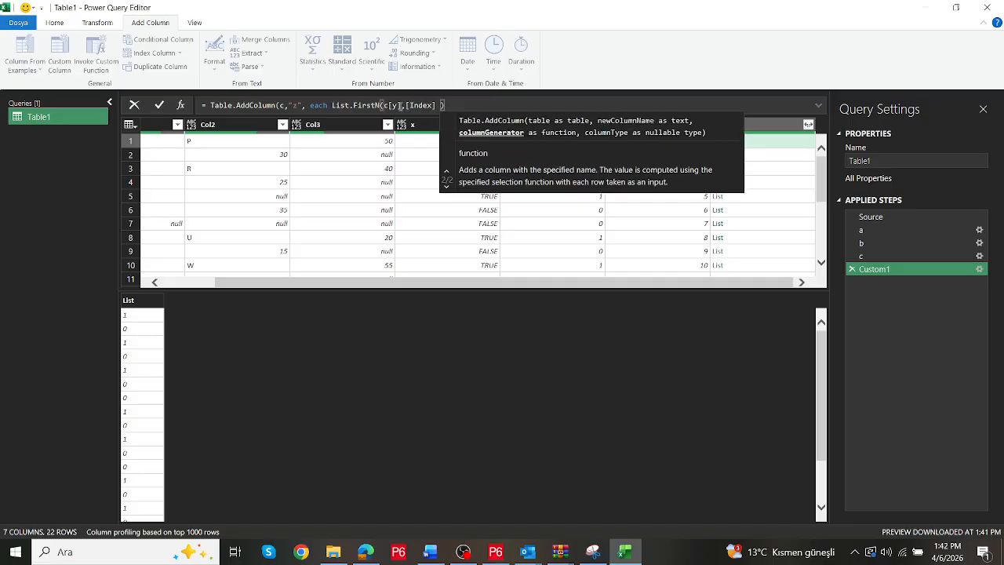
pyautogui.write(')')
pyautogui.click(439, 105)
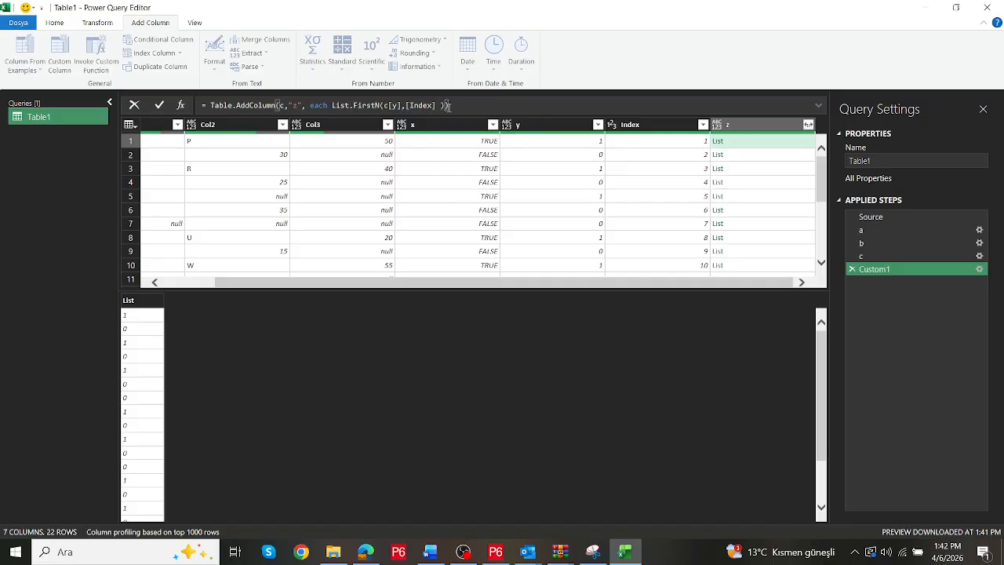
pyautogui.press('Return')
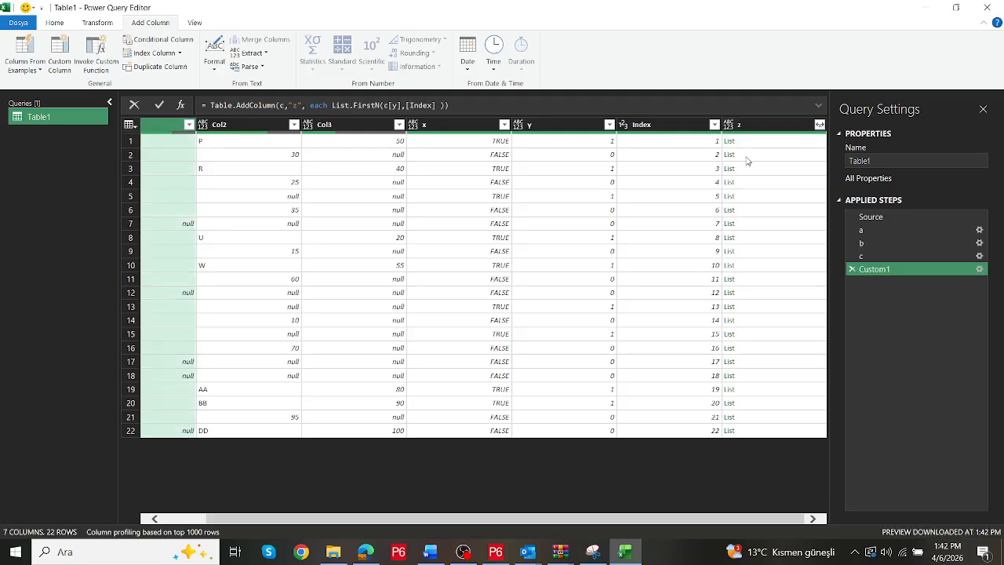
# Preview the lists in column z for rows 1 to 4 to check how many y values each holds
pyautogui.click(749, 146)
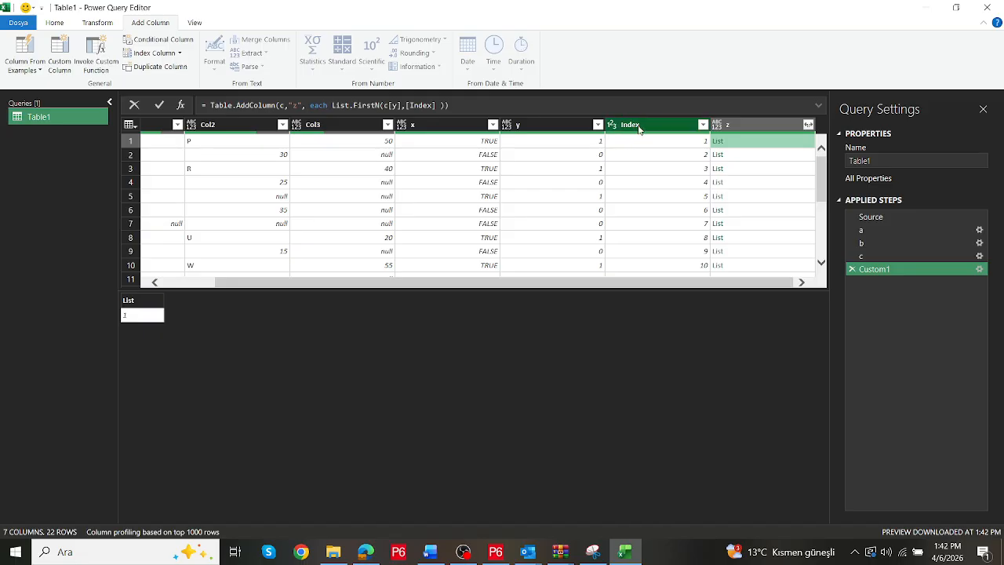
pyautogui.click(715, 154)
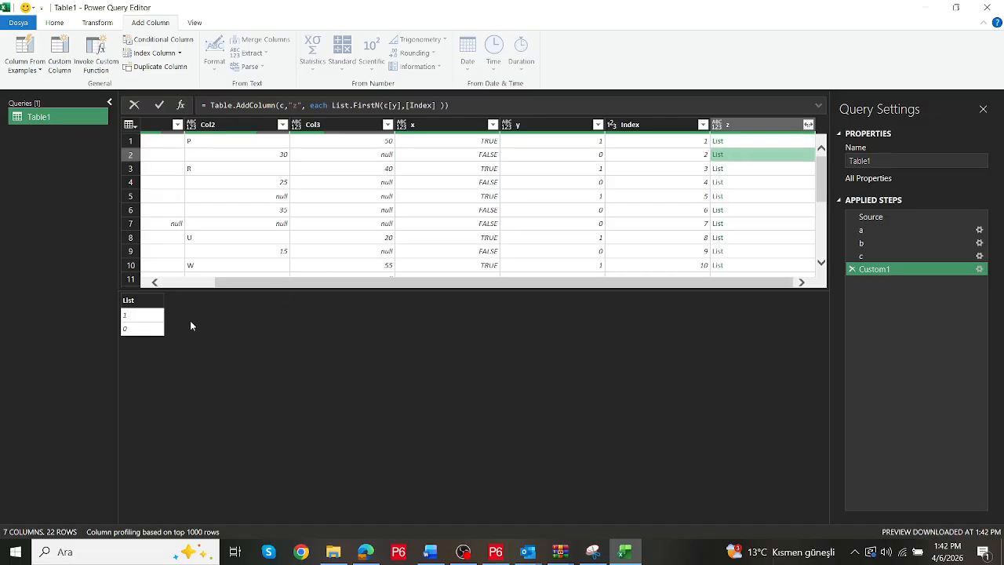
pyautogui.click(741, 172)
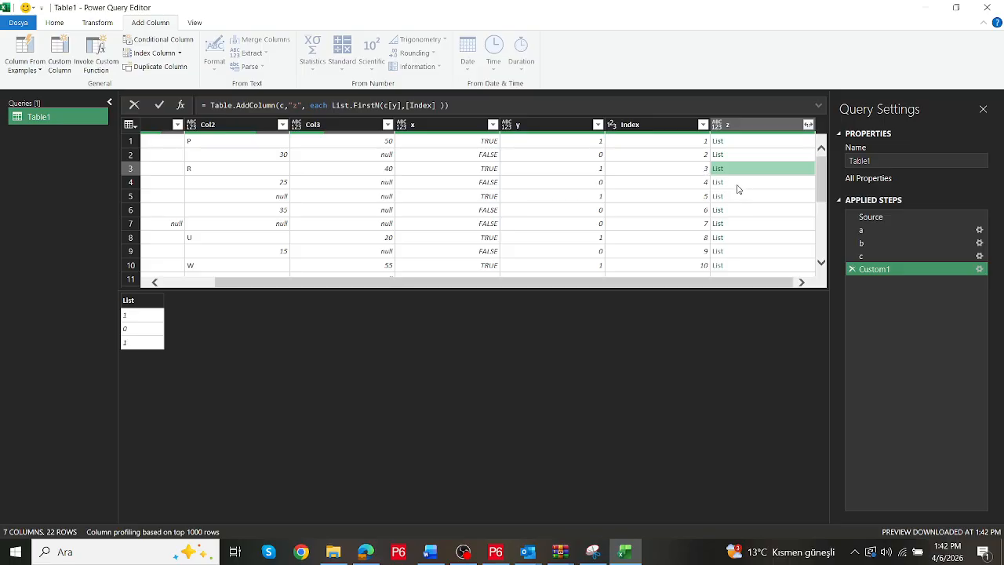
pyautogui.click(738, 185)
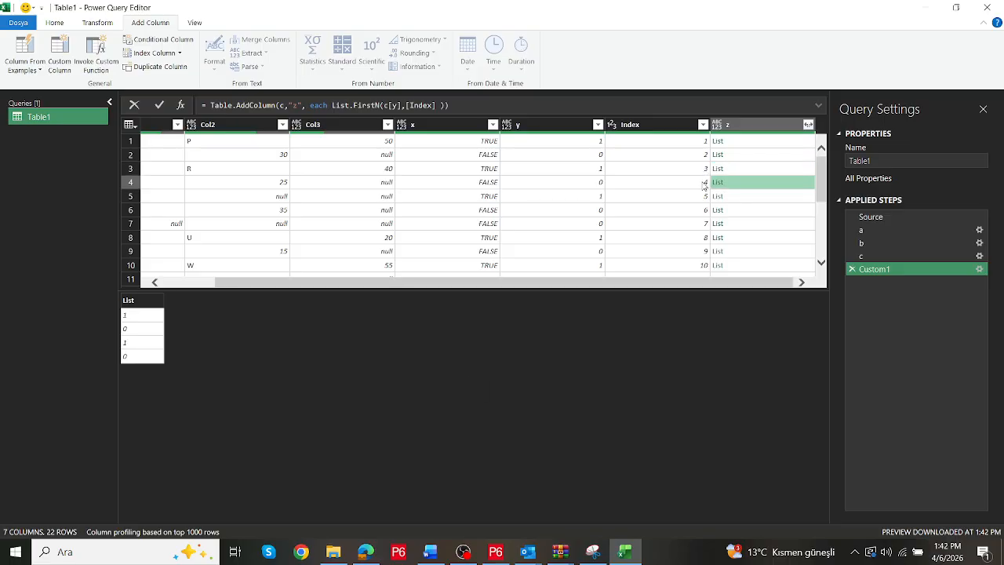
# Wrap the List.FirstN(c[y],[Index]) expression in List.Sum in the column "z" formula and apply it
pyautogui.click(331, 107)
pyautogui.write('List')
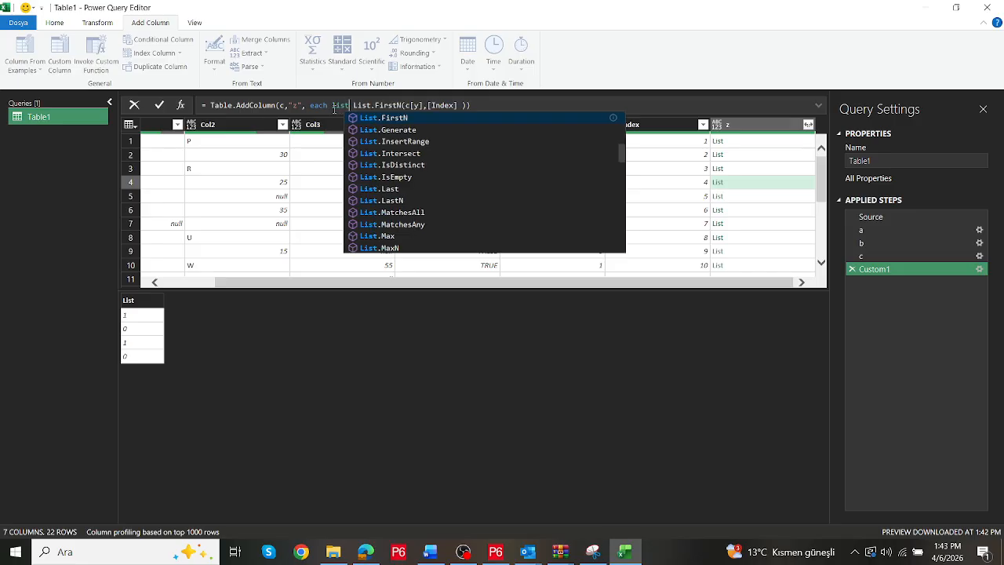
pyautogui.write('.Sum')
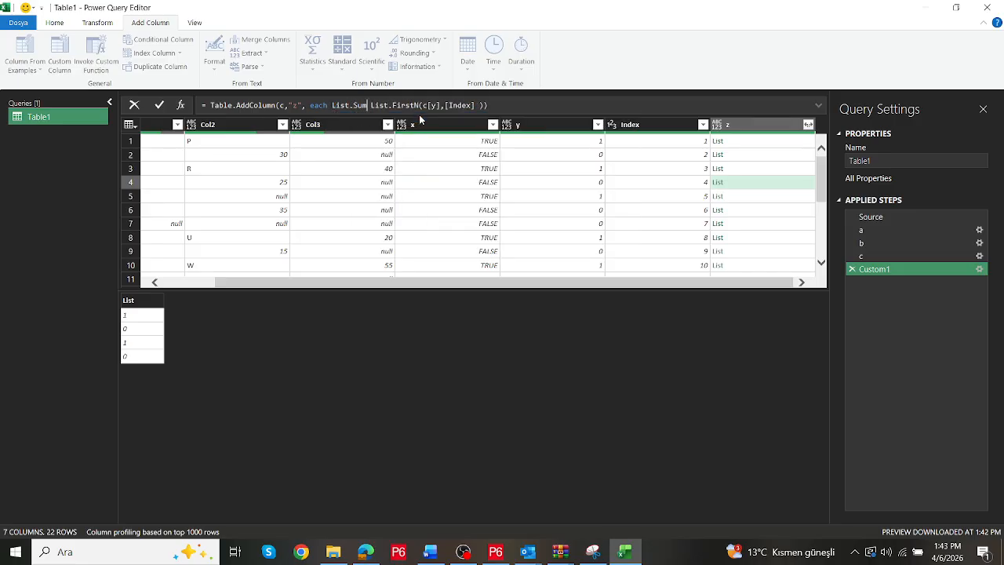
pyautogui.press('Delete')
pyautogui.write('(')
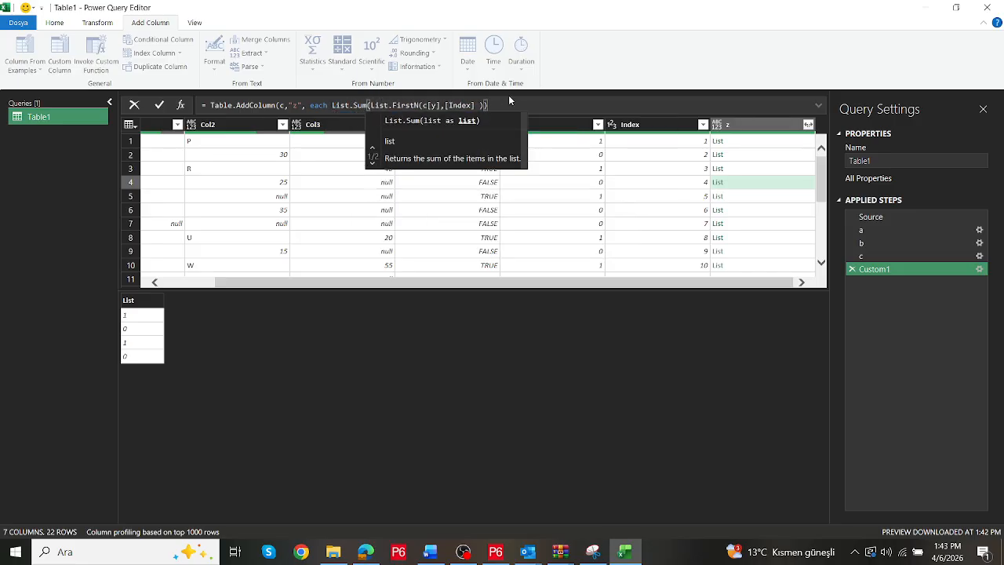
pyautogui.write(')')
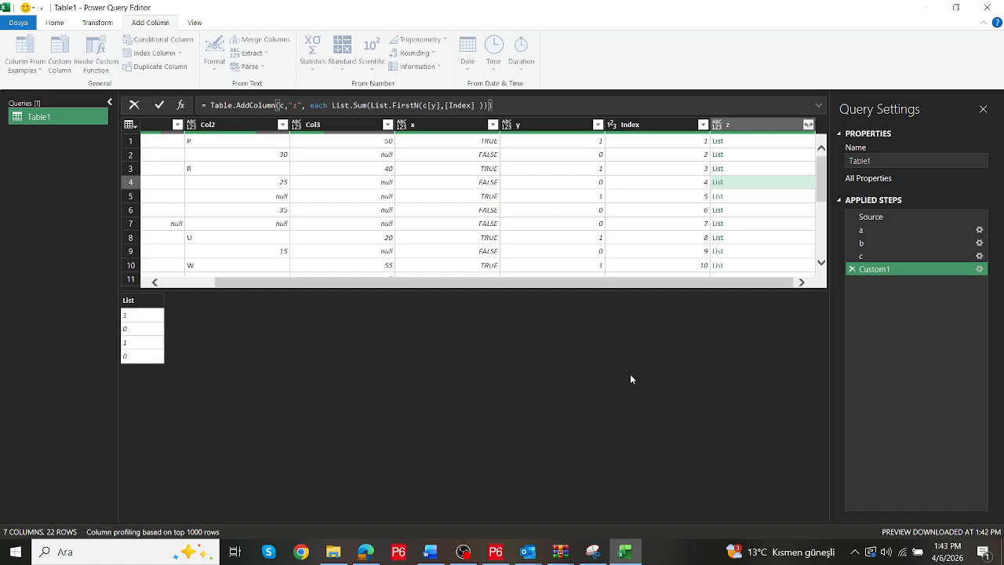
pyautogui.press('Return')
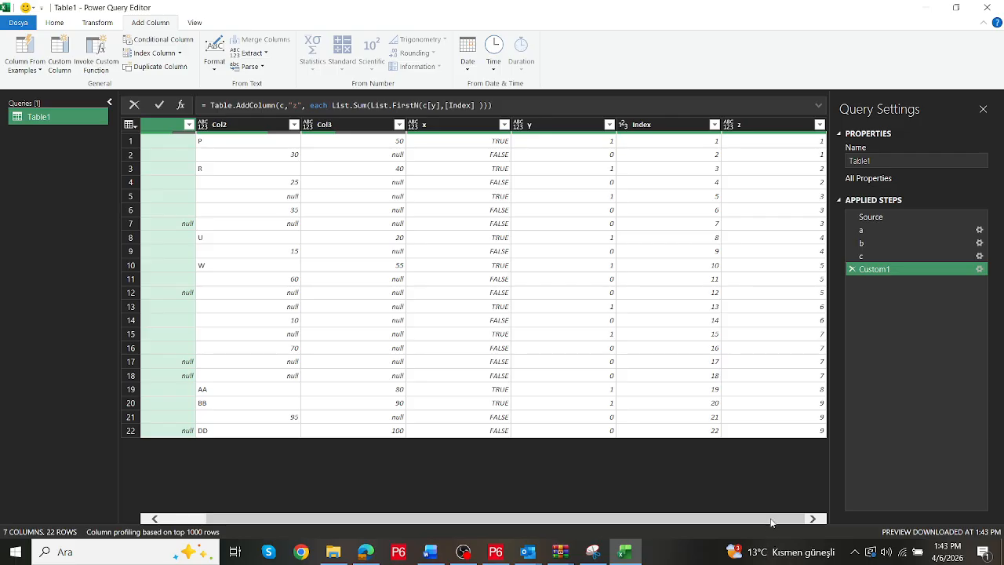
# Keep only the columns Col1, Col2, Col3 and z, removing all other columns
pyautogui.moveTo(704, 520); pyautogui.dragTo(658, 521)
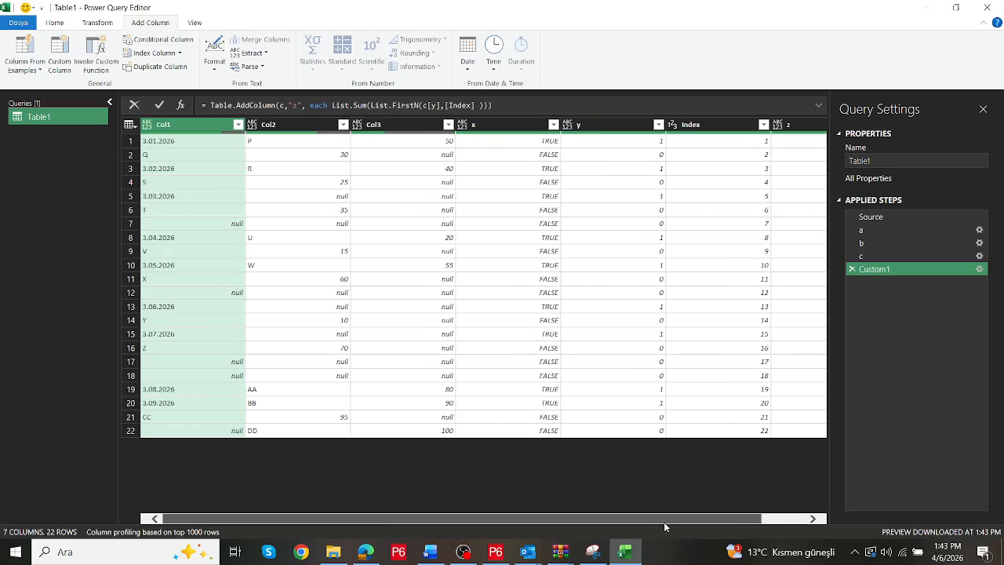
pyautogui.moveTo(664, 522); pyautogui.dragTo(708, 522)
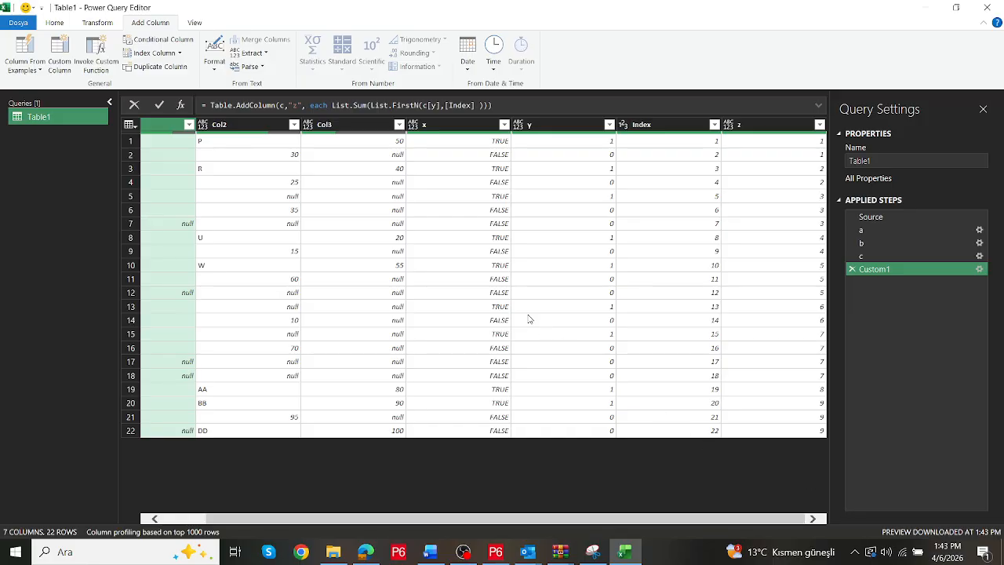
pyautogui.click(165, 130)
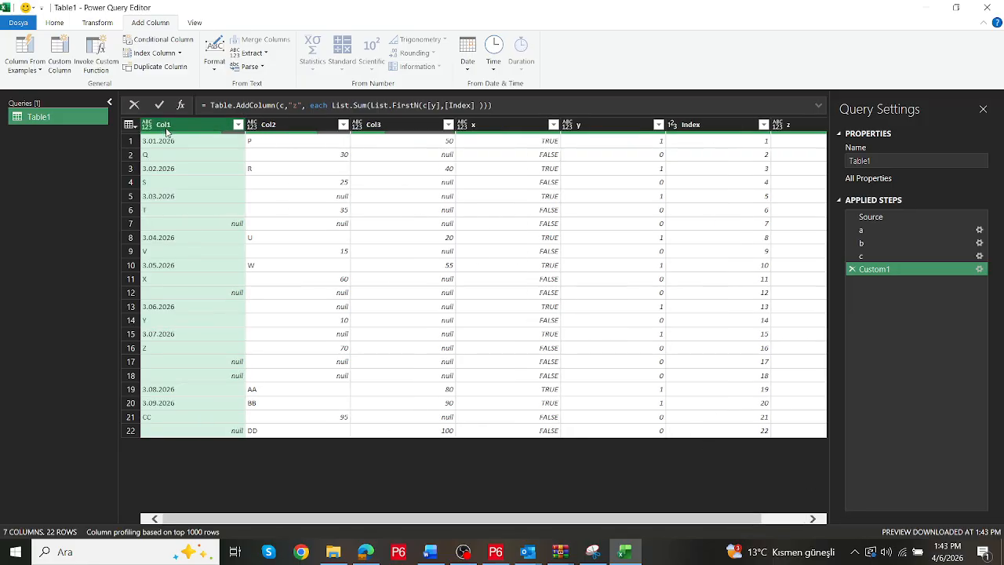
pyautogui.keyDown('shift'); pyautogui.click(300, 130); pyautogui.keyUp('shift')
pyautogui.keyDown('shift'); pyautogui.click(388, 128); pyautogui.keyUp('shift')
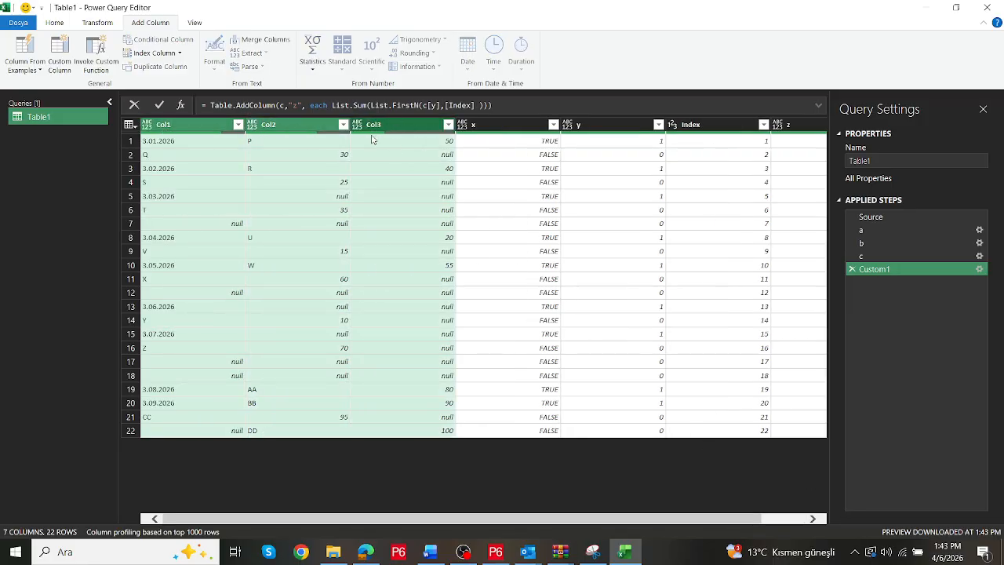
pyautogui.moveTo(581, 519); pyautogui.dragTo(742, 498)
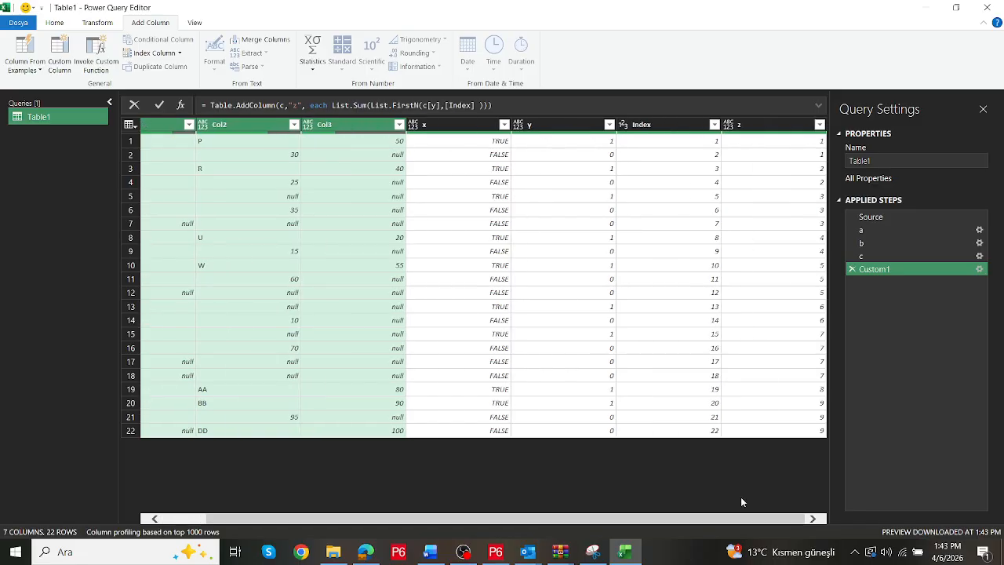
pyautogui.keyDown('ctrl'); pyautogui.click(766, 131); pyautogui.keyUp('ctrl')
pyautogui.rightClick(765, 130)
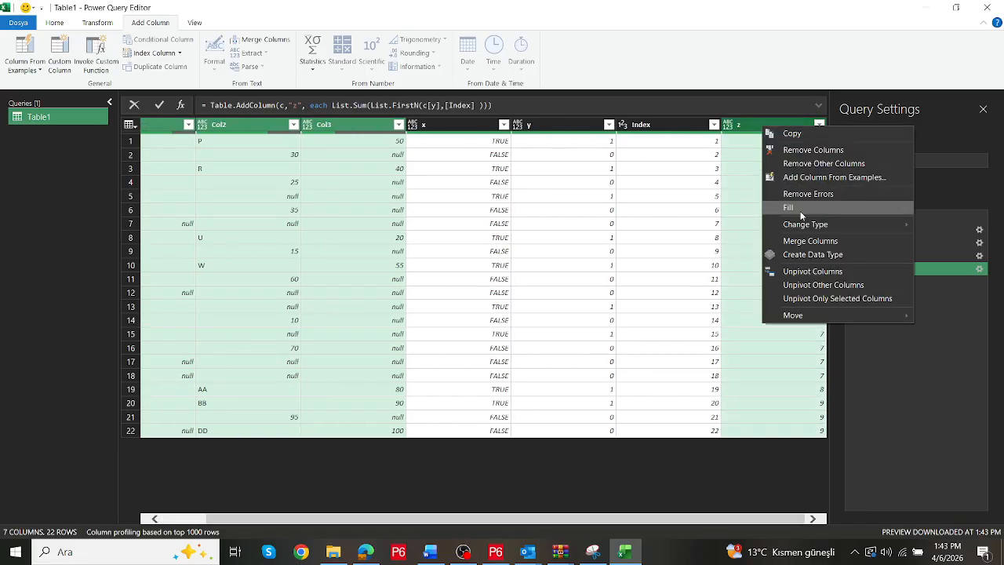
pyautogui.click(822, 165)
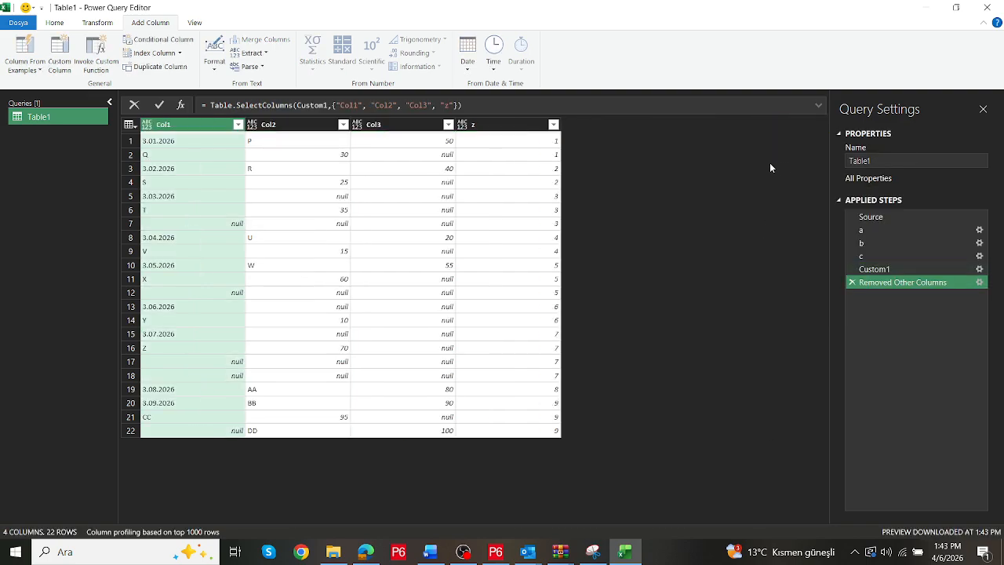
# Rename the applied step Custom1 as d
pyautogui.click(863, 270)
pyautogui.rightClick(863, 270)
pyautogui.click(917, 291)
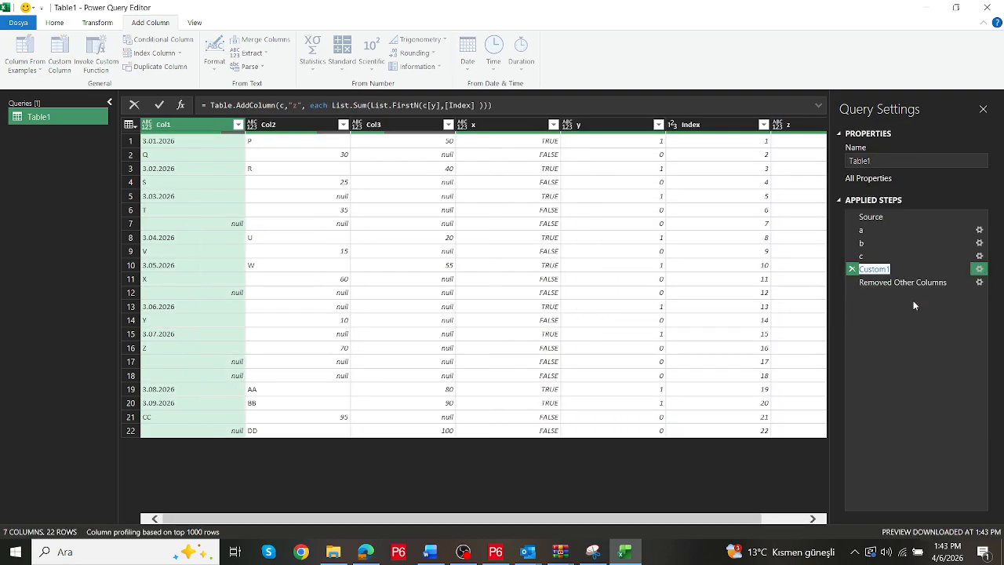
pyautogui.write('d')
pyautogui.press('Return')
# Rename the applied step Removed Other Columns as e
pyautogui.click(896, 282)
pyautogui.rightClick(896, 282)
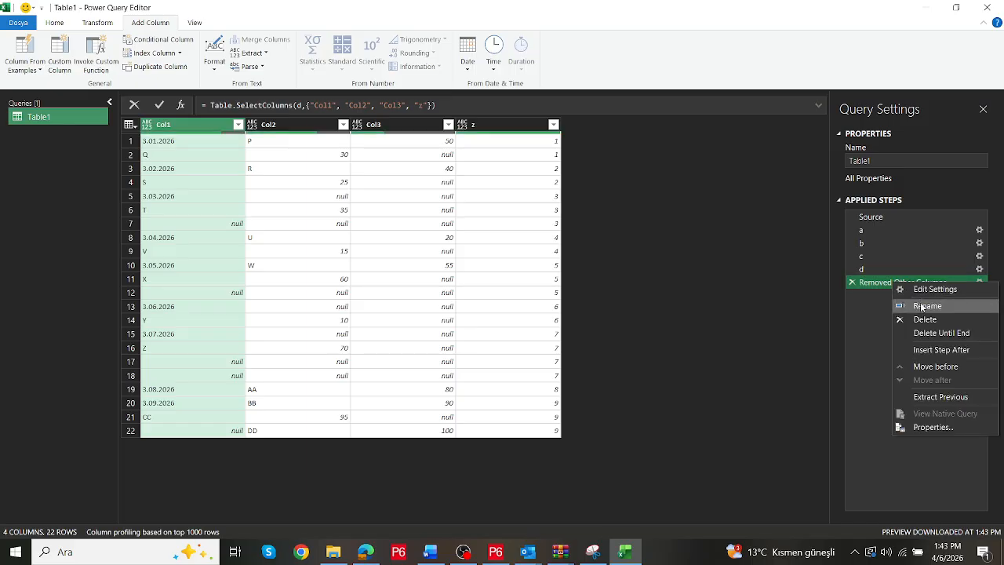
pyautogui.click(926, 306)
pyautogui.write('e')
pyautogui.press('Return')
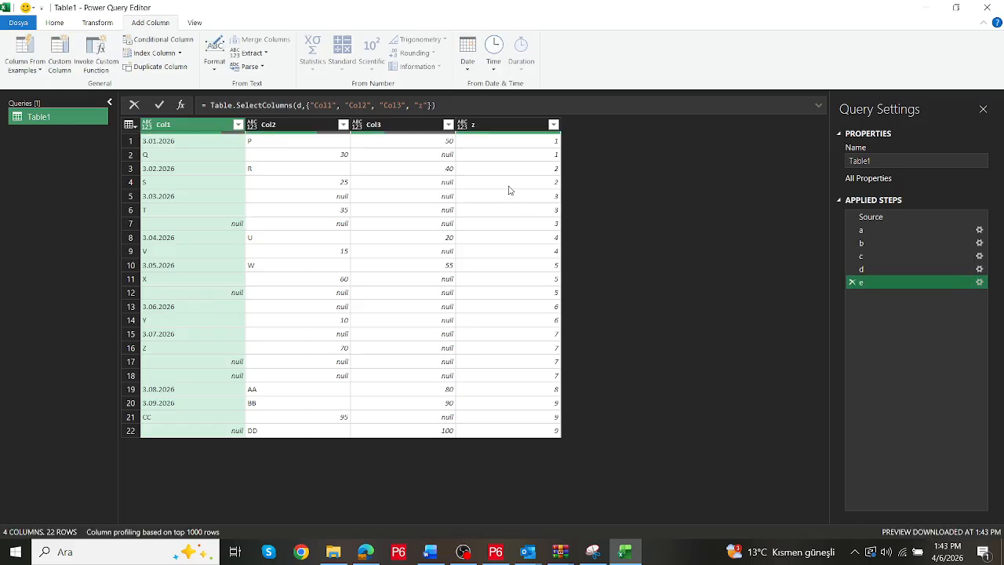
# Group the table by column z with a new column named q that uses the All Rows operation
pyautogui.click(507, 127)
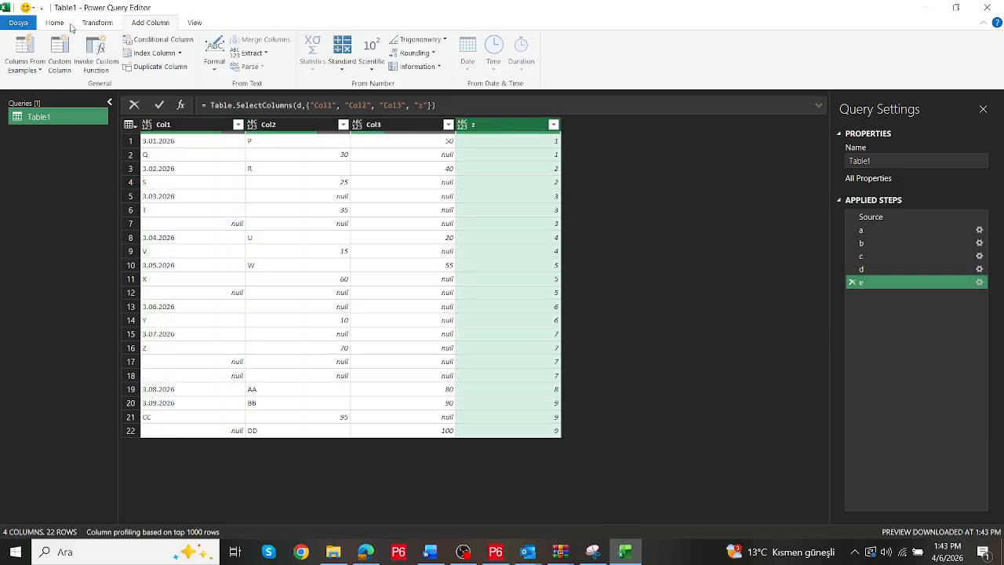
pyautogui.click(55, 23)
pyautogui.click(336, 60)
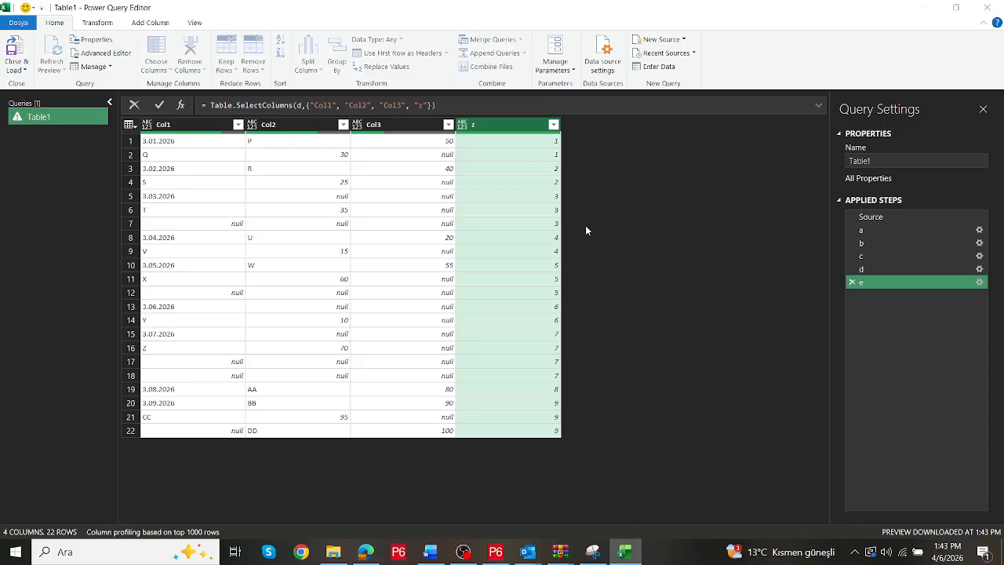
pyautogui.moveTo(428, 179); pyautogui.dragTo(774, 140)
pyautogui.moveTo(685, 256); pyautogui.dragTo(637, 258)
pyautogui.write('q')
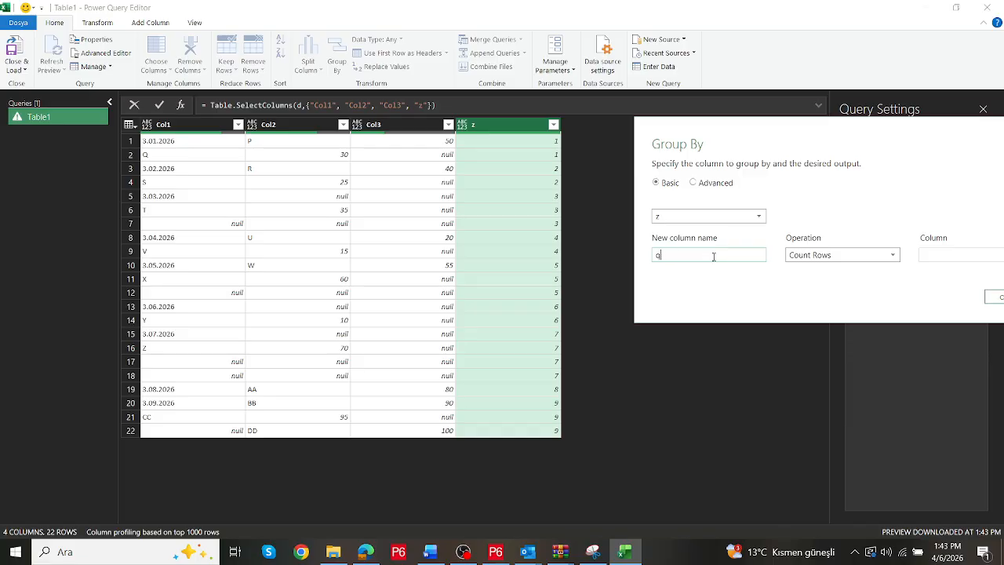
pyautogui.click(808, 255)
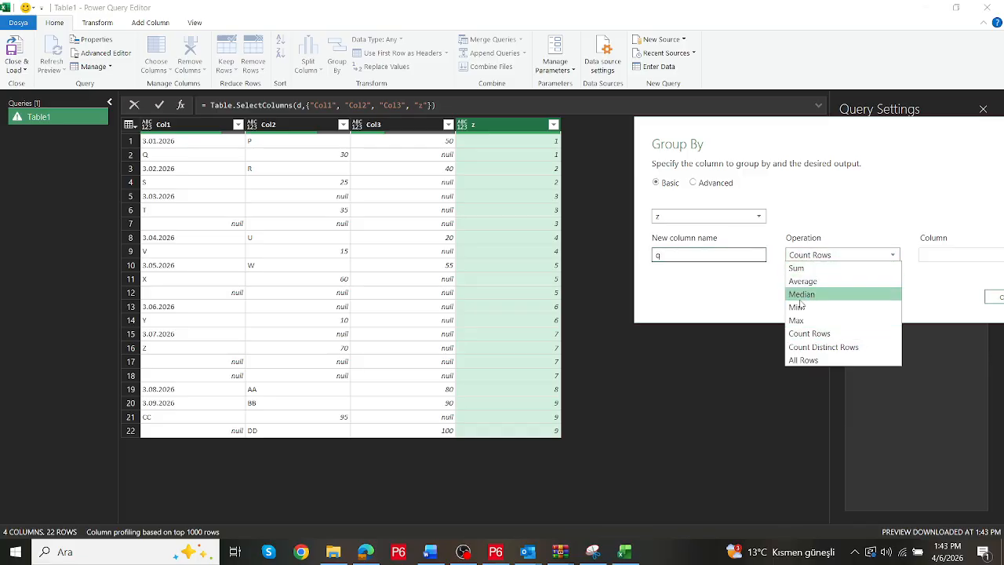
pyautogui.click(816, 360)
pyautogui.click(993, 297)
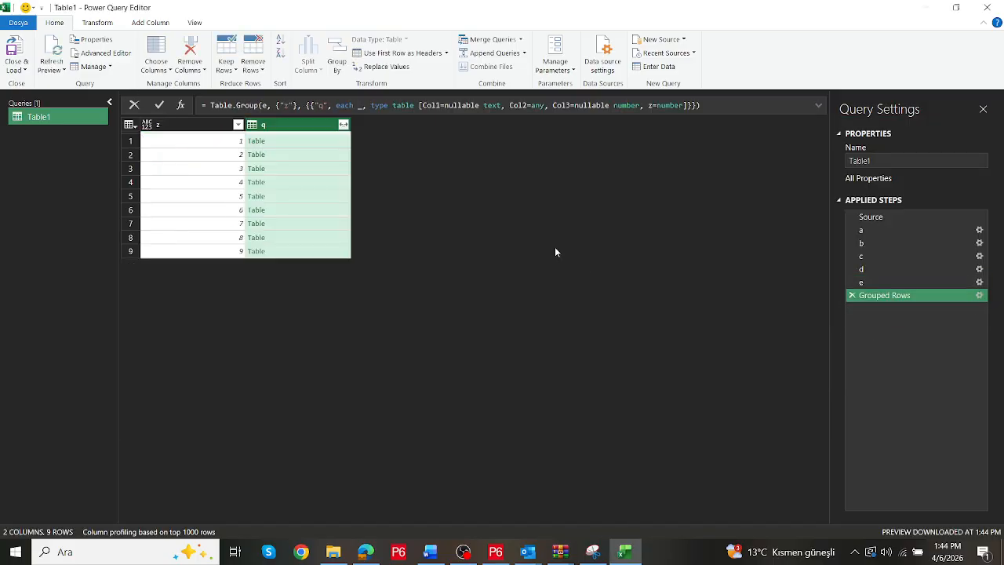
# Preview the nested tables in column q for rows 1, 2, 4, 7 and 9 to check the grouping
pyautogui.click(323, 142)
pyautogui.click(322, 155)
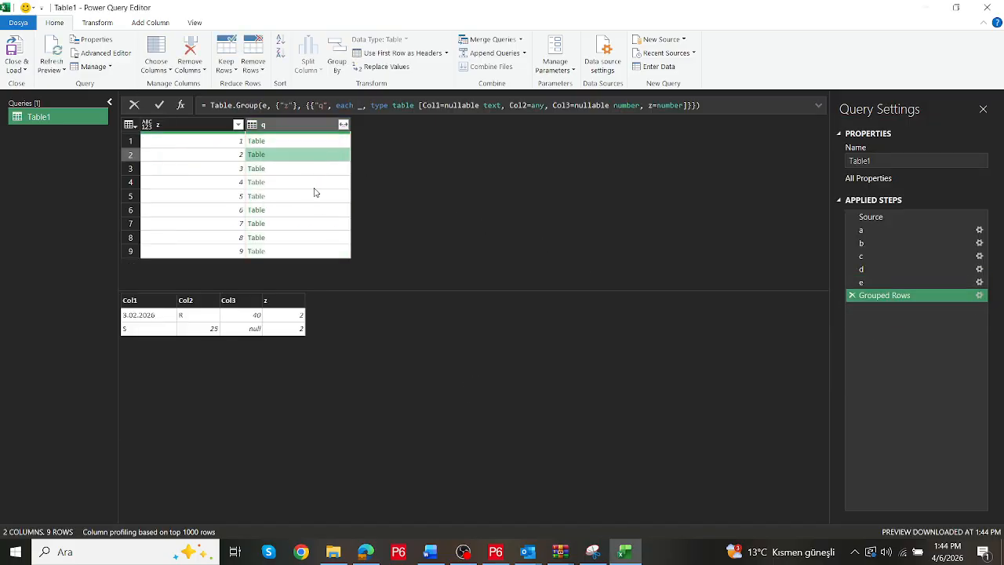
pyautogui.click(316, 186)
pyautogui.click(305, 226)
pyautogui.click(297, 252)
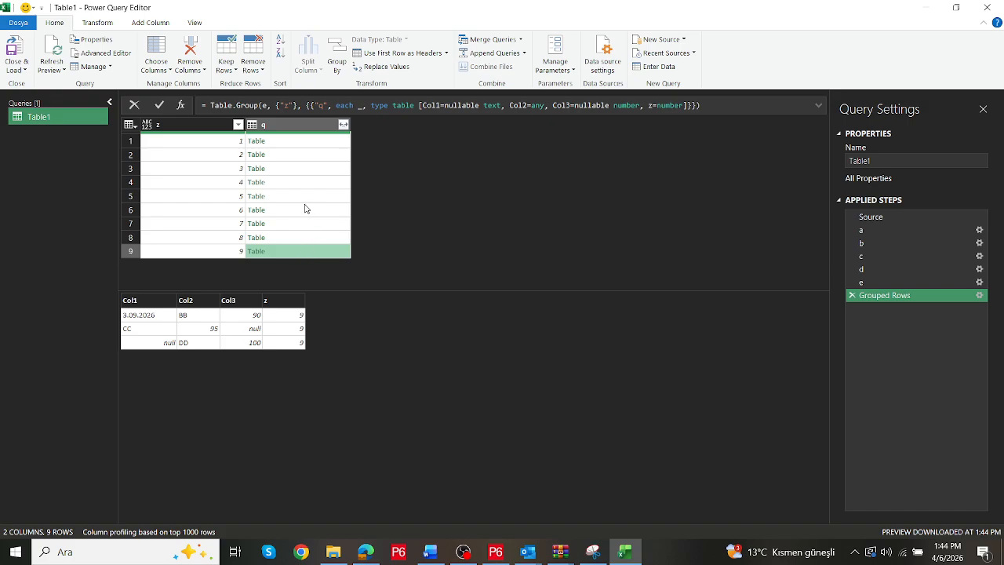
# Remove the type table clause from the Table.Group formula so q is aggregated with only each _, and preview row 1's nested table
pyautogui.click(364, 104)
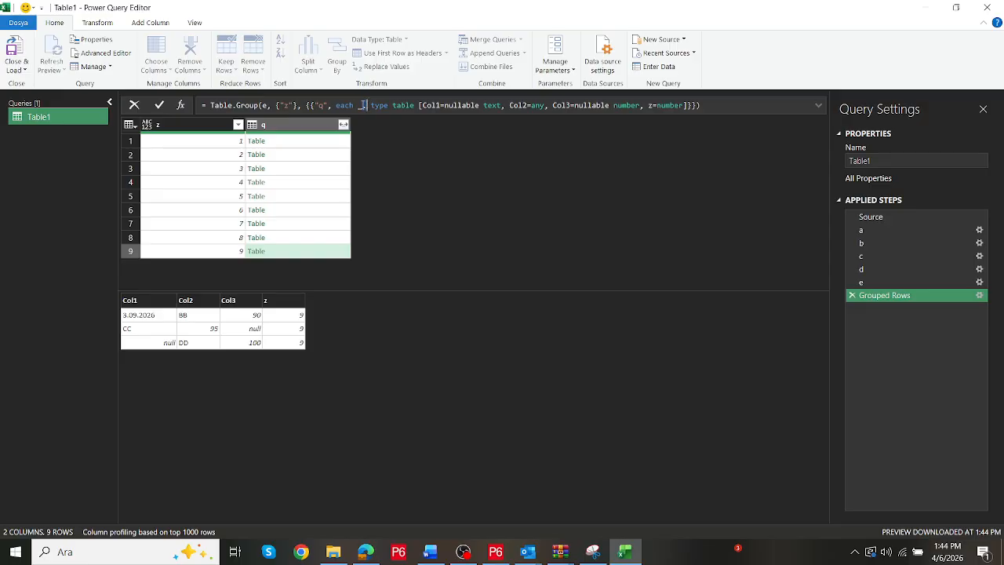
pyautogui.moveTo(367, 104); pyautogui.dragTo(492, 93)
pyautogui.click(366, 105)
pyautogui.moveTo(367, 104); pyautogui.dragTo(688, 104)
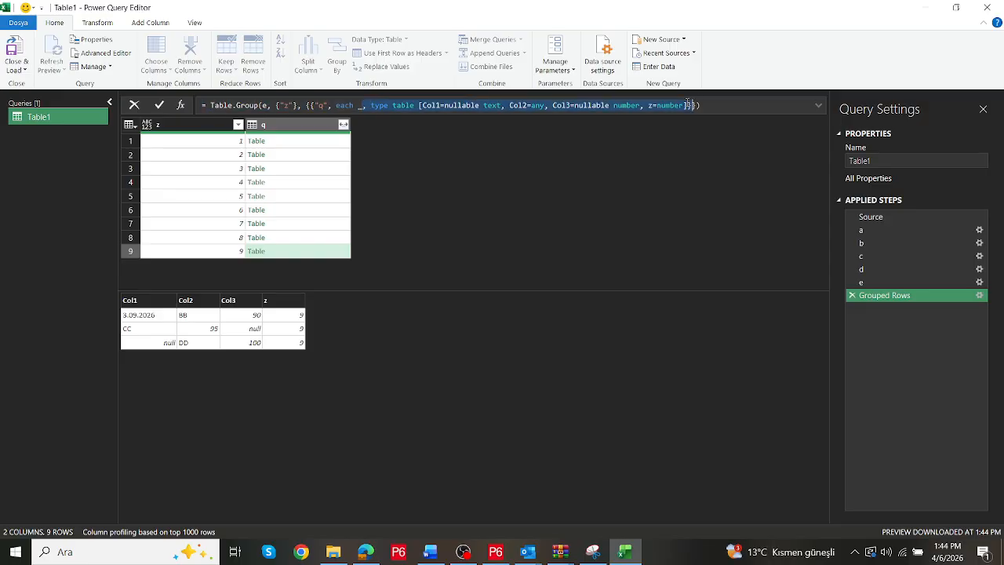
pyautogui.press('BackSpace')
pyautogui.press('Return')
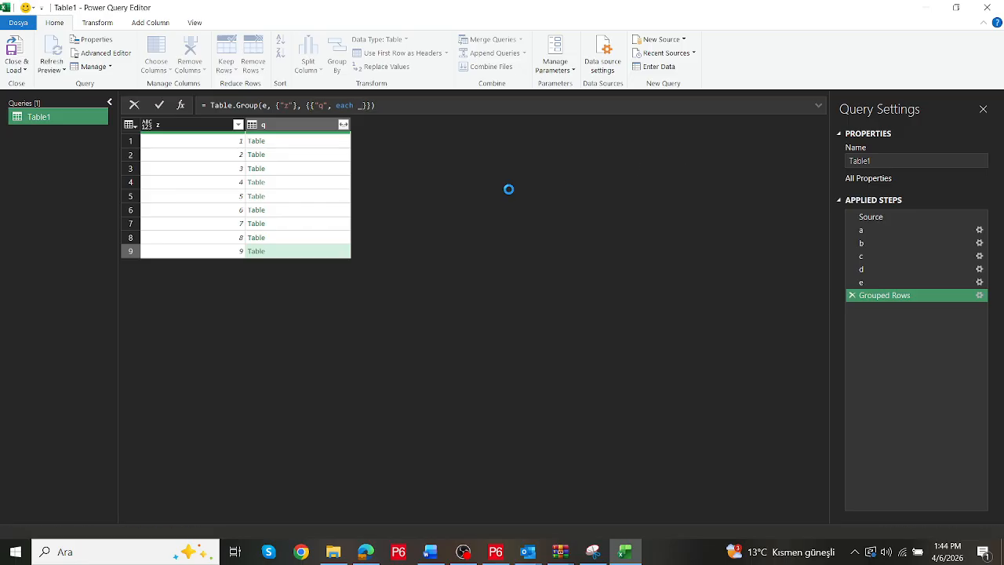
pyautogui.click(321, 142)
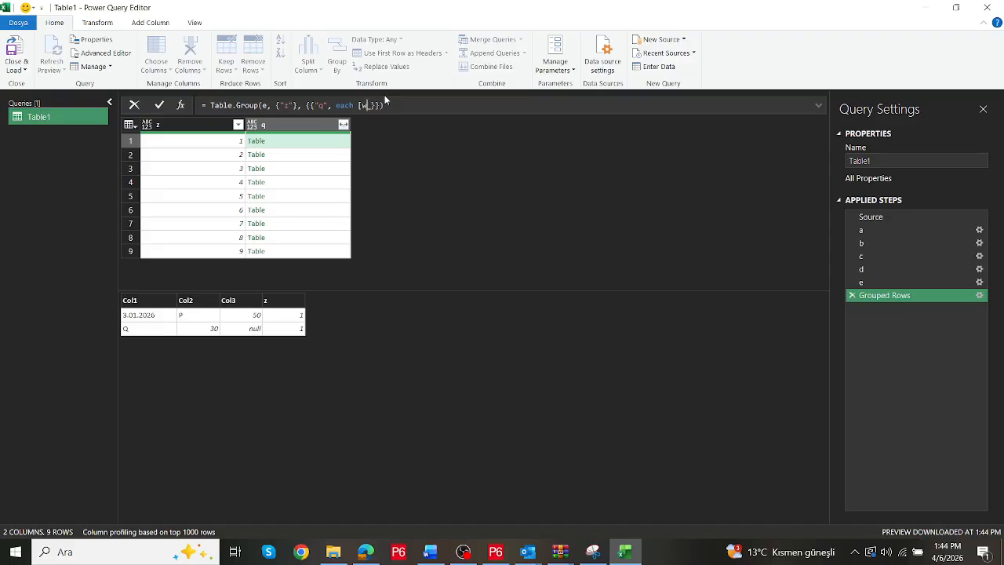
# Wrap the q aggregation in a record as each [w=_] and preview the records in rows 1 to 4
pyautogui.write('w=_')
pyautogui.press('Return')
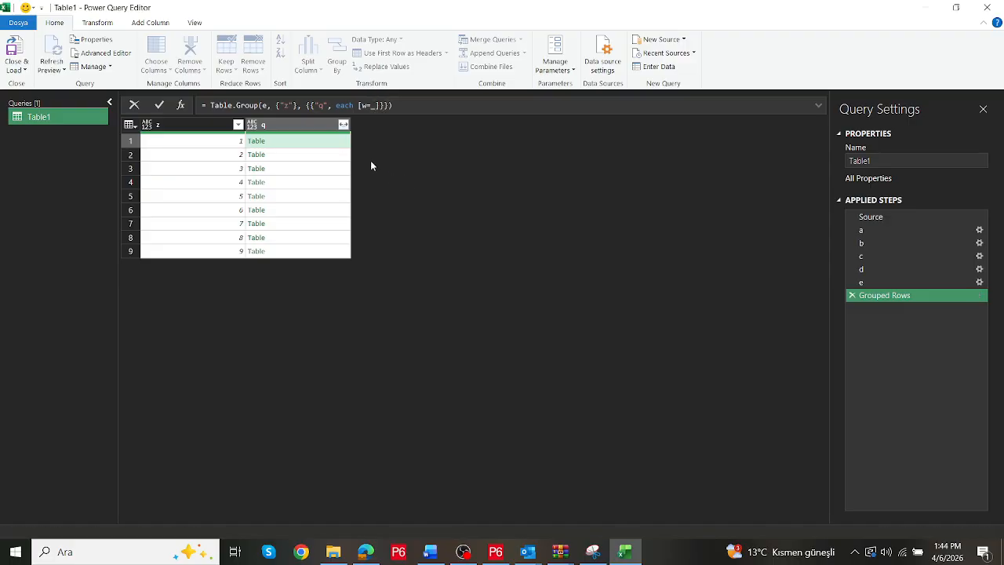
pyautogui.click(320, 142)
pyautogui.click(319, 154)
pyautogui.click(314, 168)
pyautogui.click(299, 184)
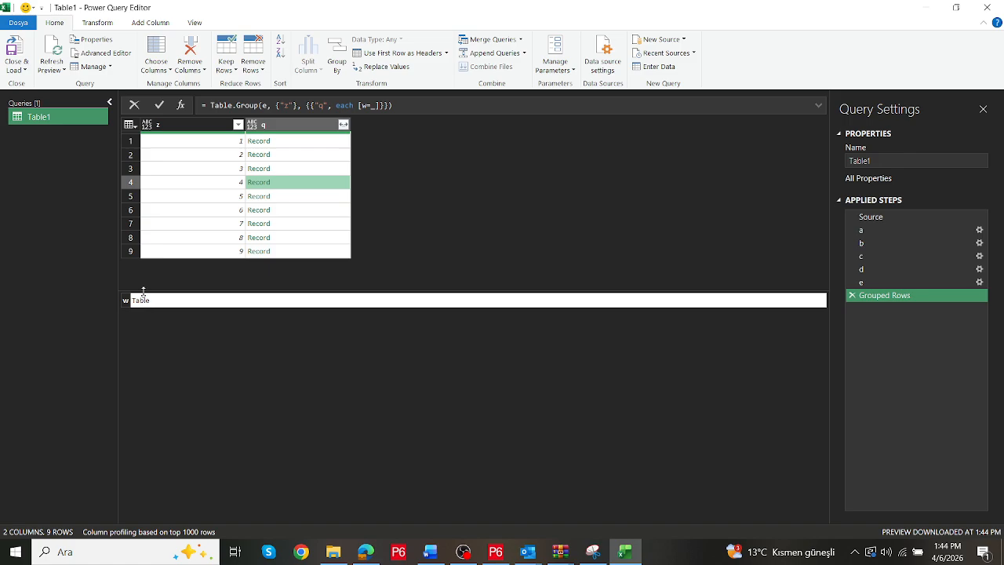
# Append [w] to the record so the aggregation reads each [w=_][w], and preview row 6's nested table
pyautogui.click(379, 106)
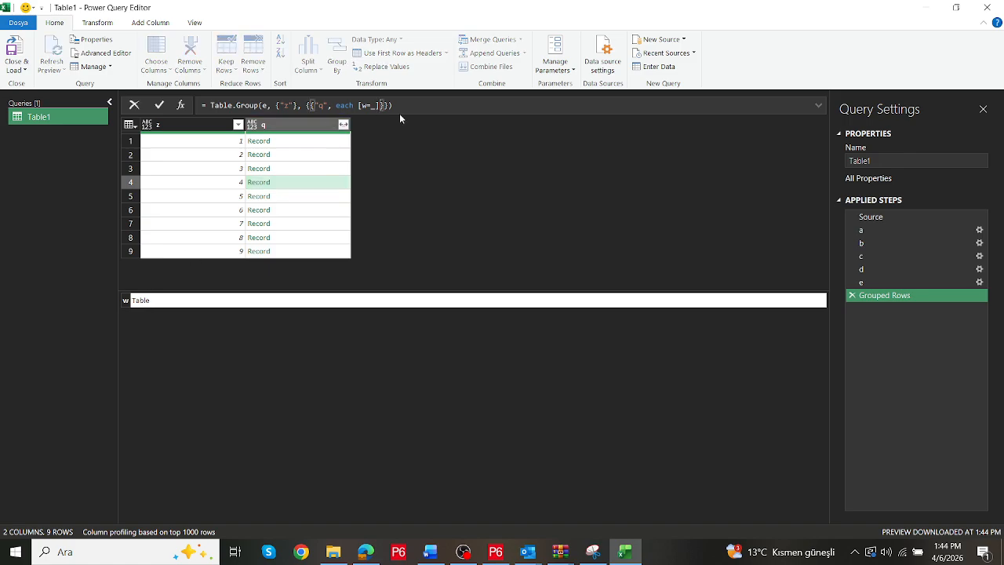
pyautogui.write('[w=_][w')
pyautogui.press('Return')
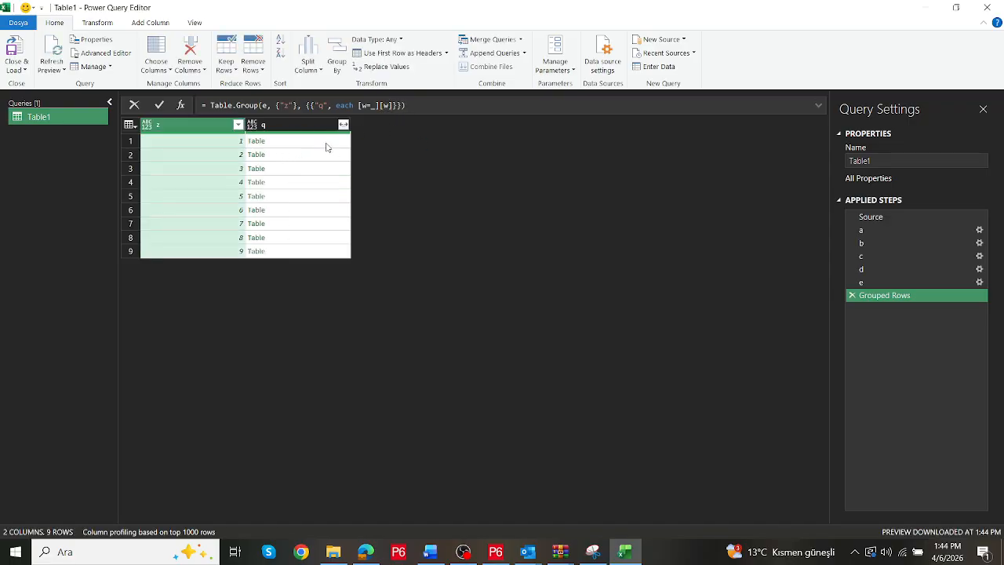
pyautogui.click(303, 209)
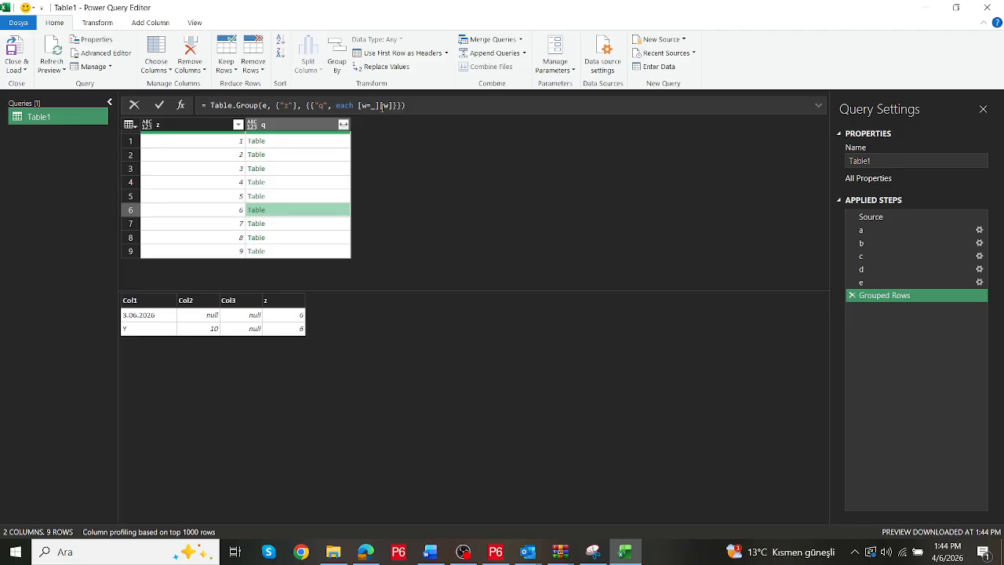
# Insert blank lines inside the record after w=_, expand the formula area, and preview the nested tables in rows 1 and 2
pyautogui.click(377, 105)
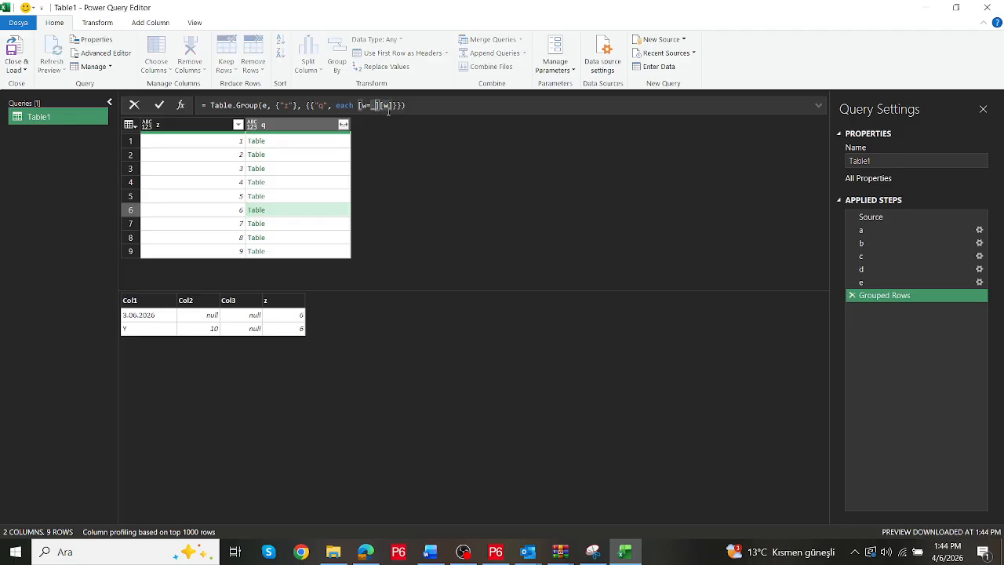
pyautogui.write(',')
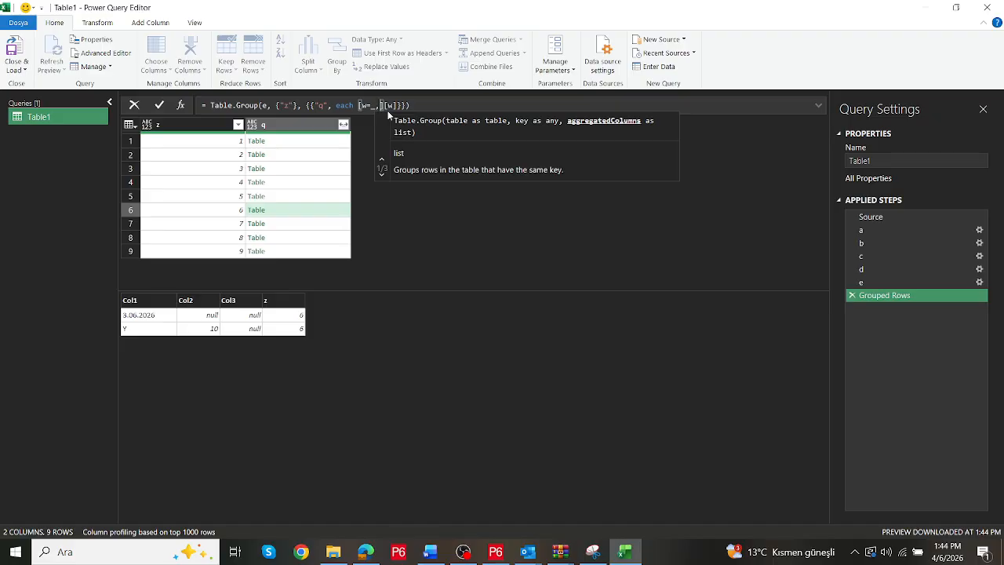
pyautogui.hotkey('shift', 'Return')
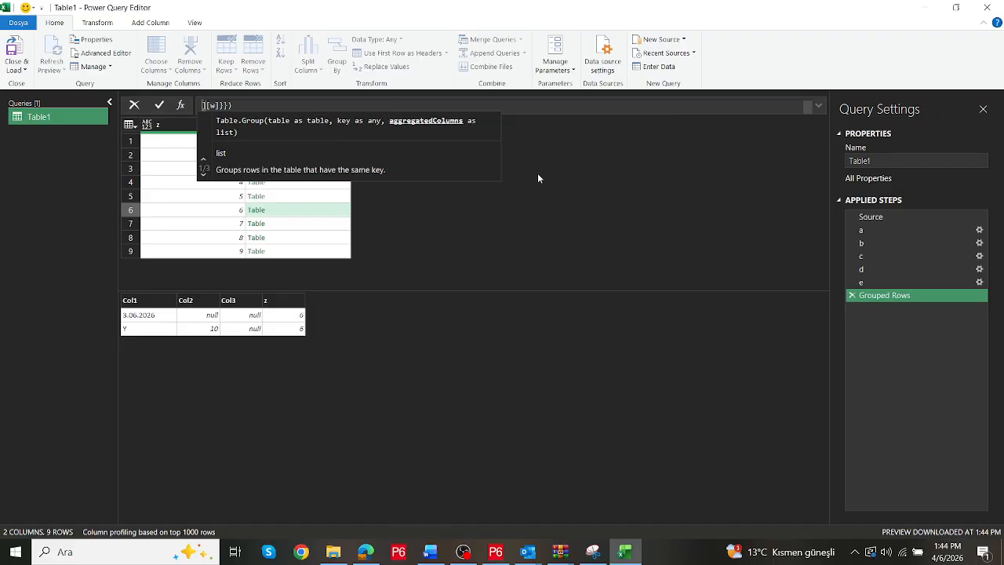
pyautogui.scroll(1, 384, 104)
pyautogui.scroll(-1, 372, 109)
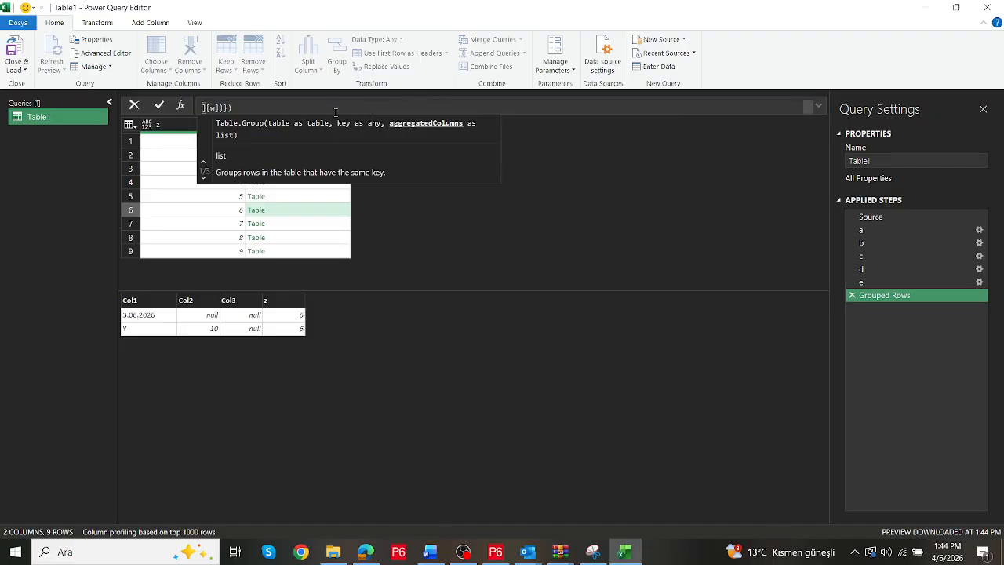
pyautogui.click(819, 108)
pyautogui.click(820, 108)
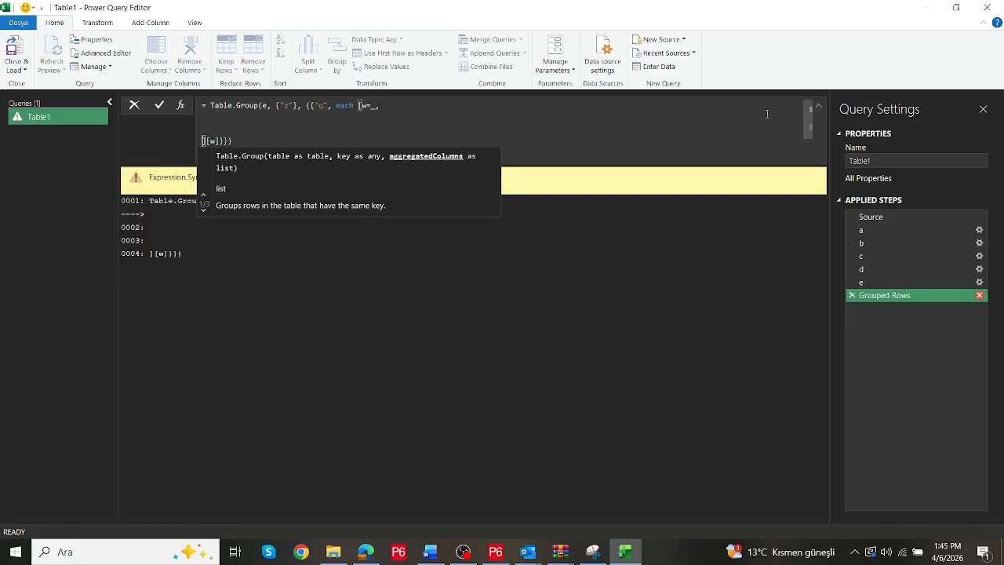
pyautogui.click(387, 106)
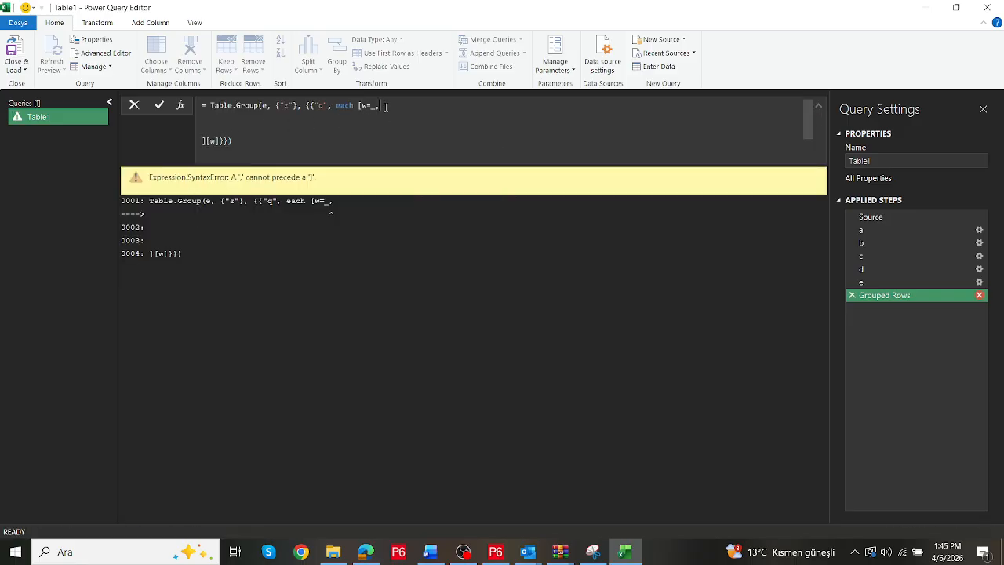
pyautogui.press('BackSpace')
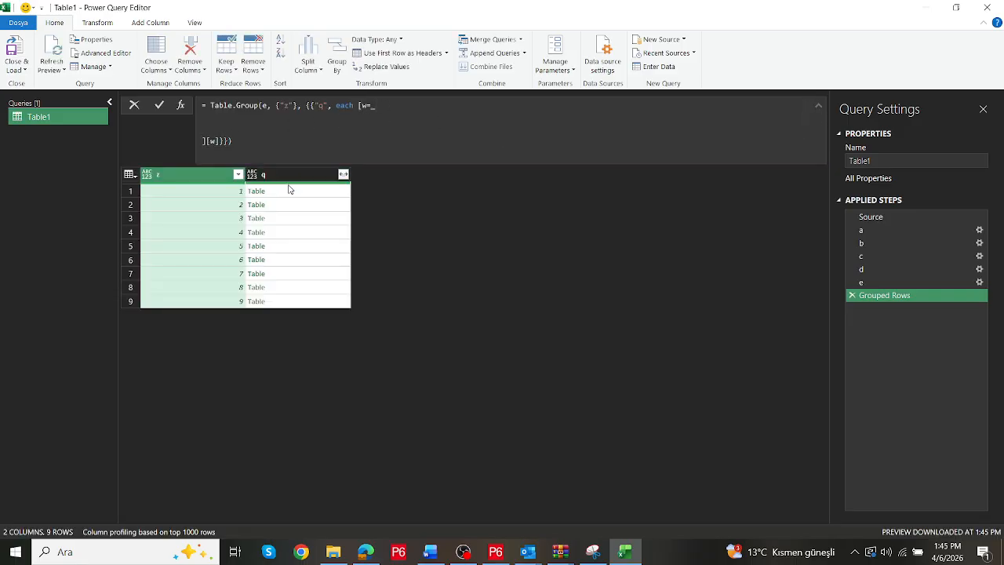
pyautogui.click(290, 191)
pyautogui.click(295, 205)
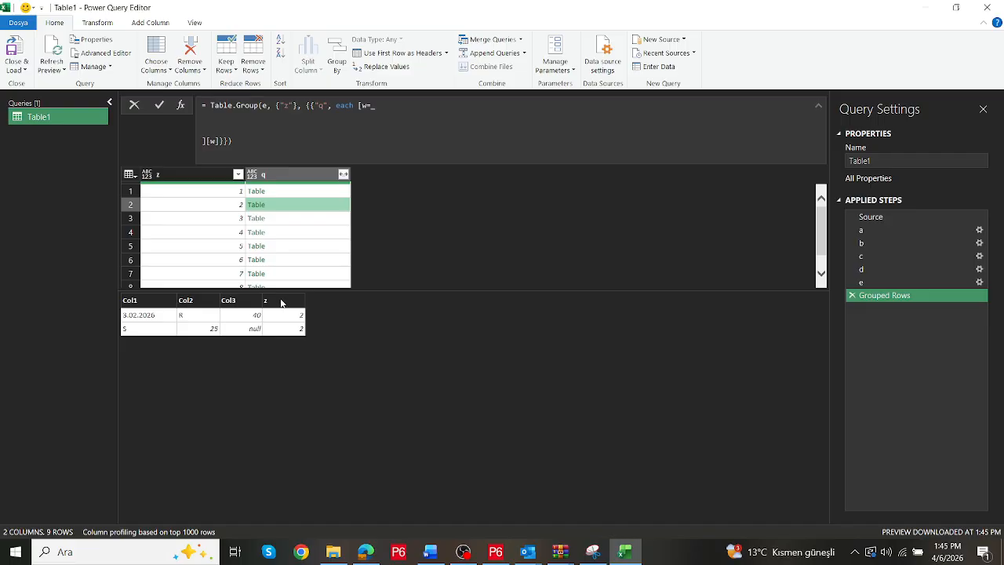
# Add a second record field e= Table.FromColumns({"z"}) on the line below w=_
pyautogui.click(211, 118)
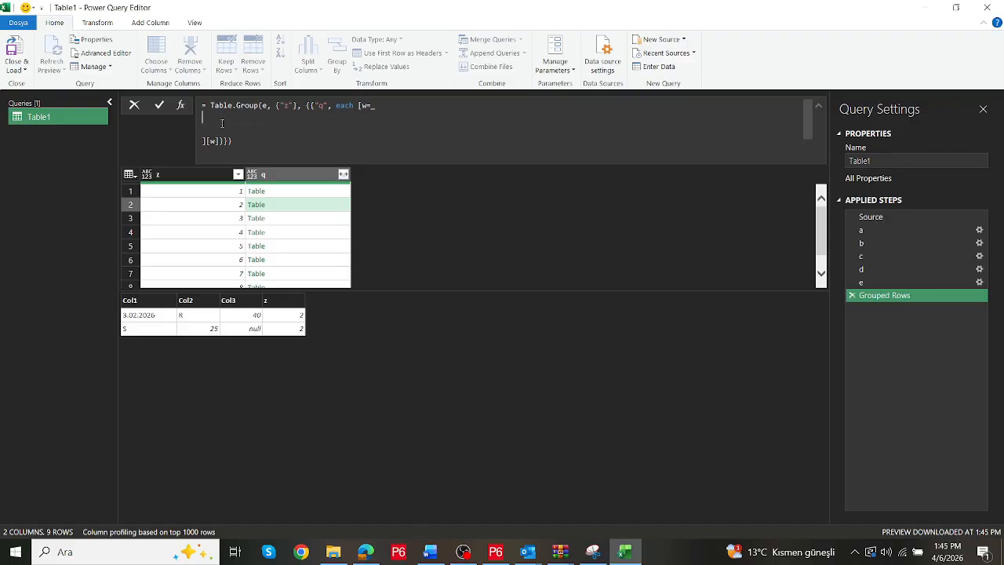
pyautogui.write('e')
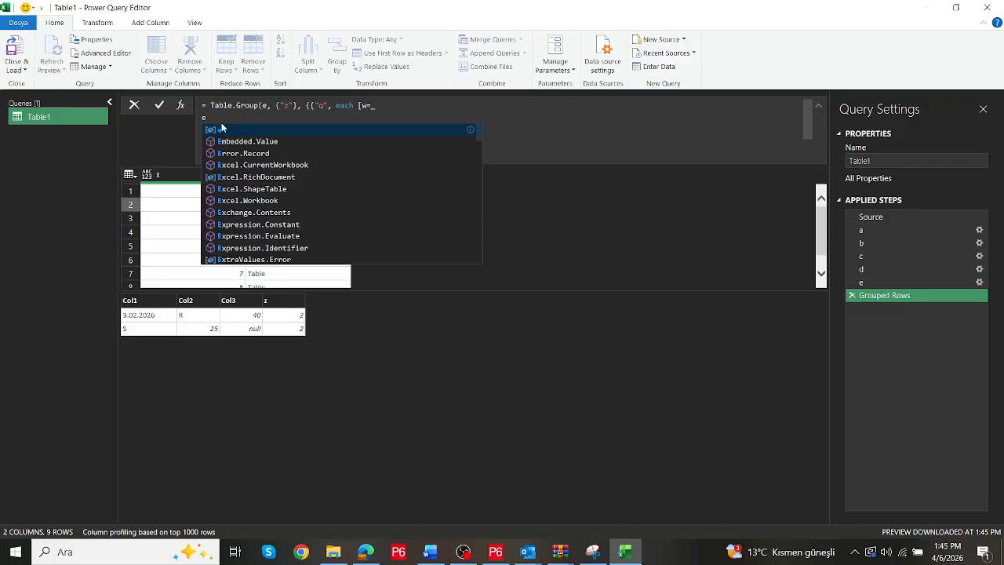
pyautogui.write('= T')
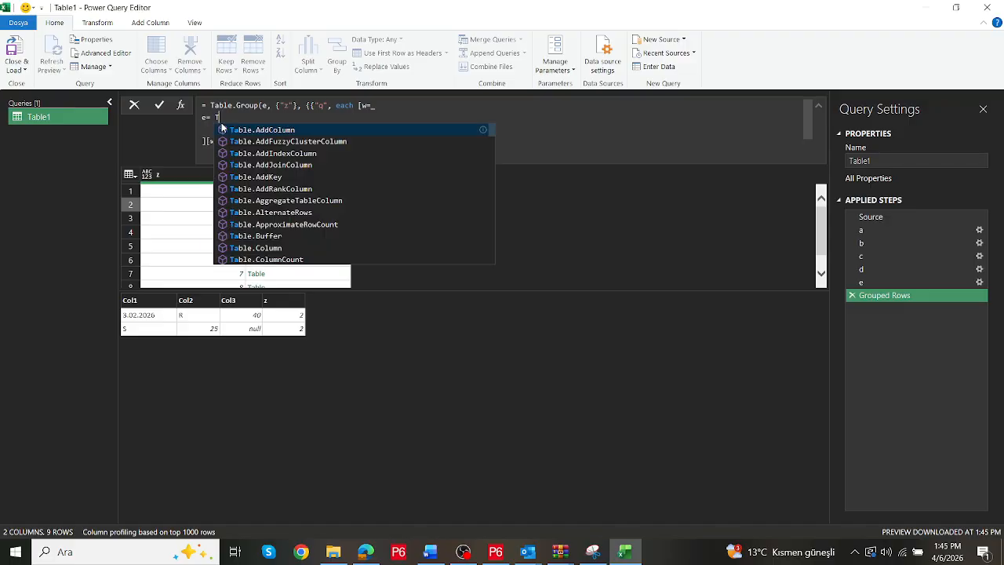
pyautogui.write('ablefromcol')
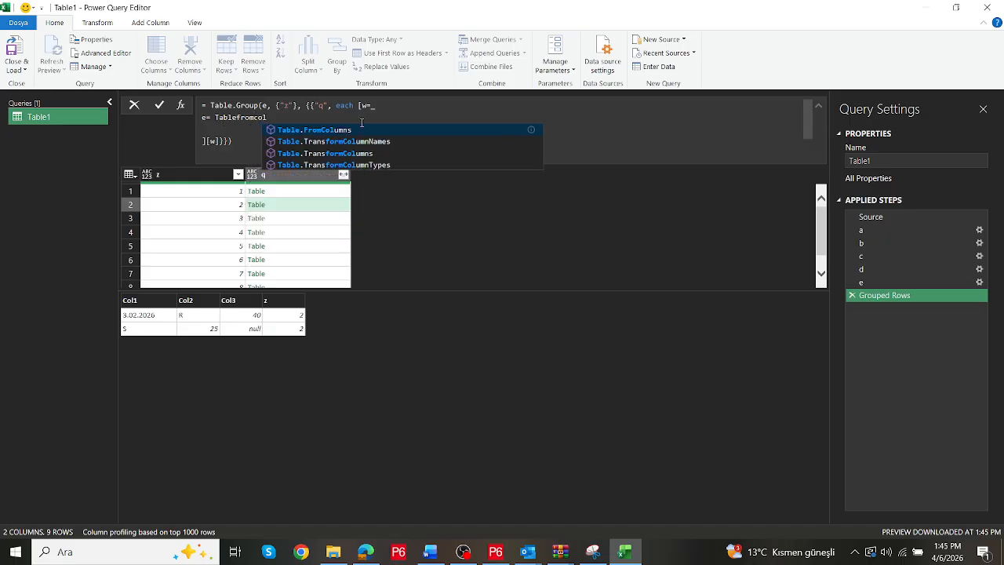
pyautogui.click(359, 130)
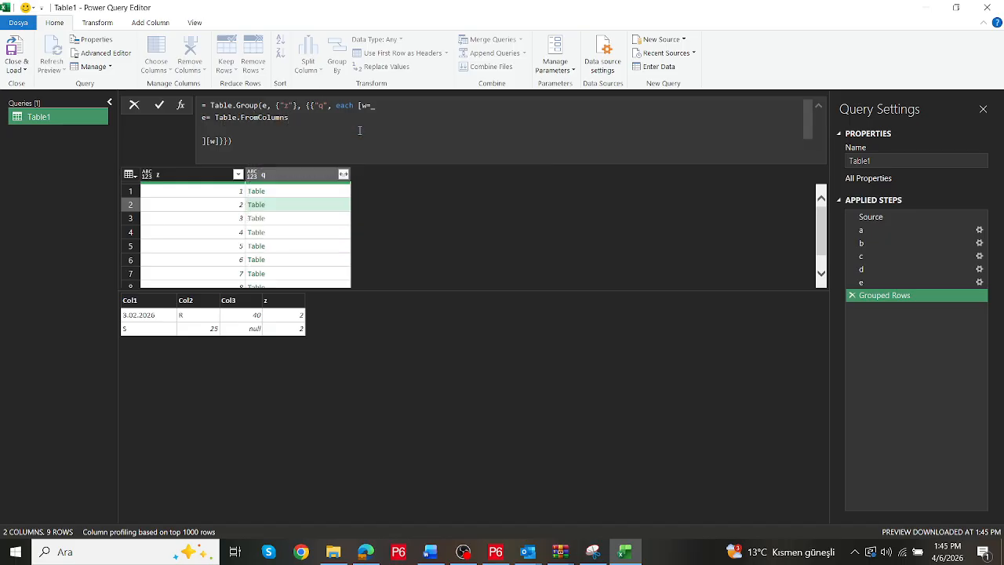
pyautogui.write('(')
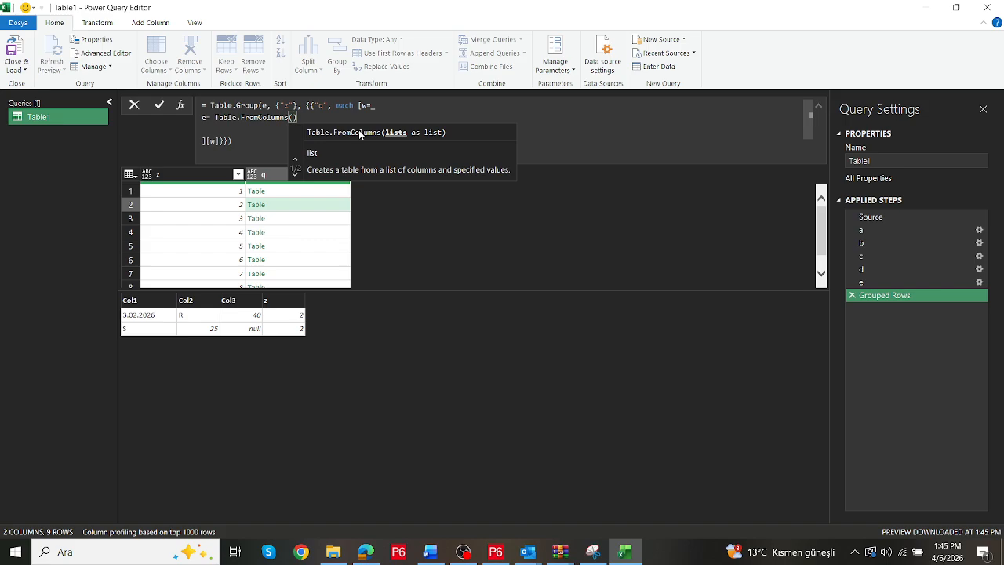
pyautogui.write('w')
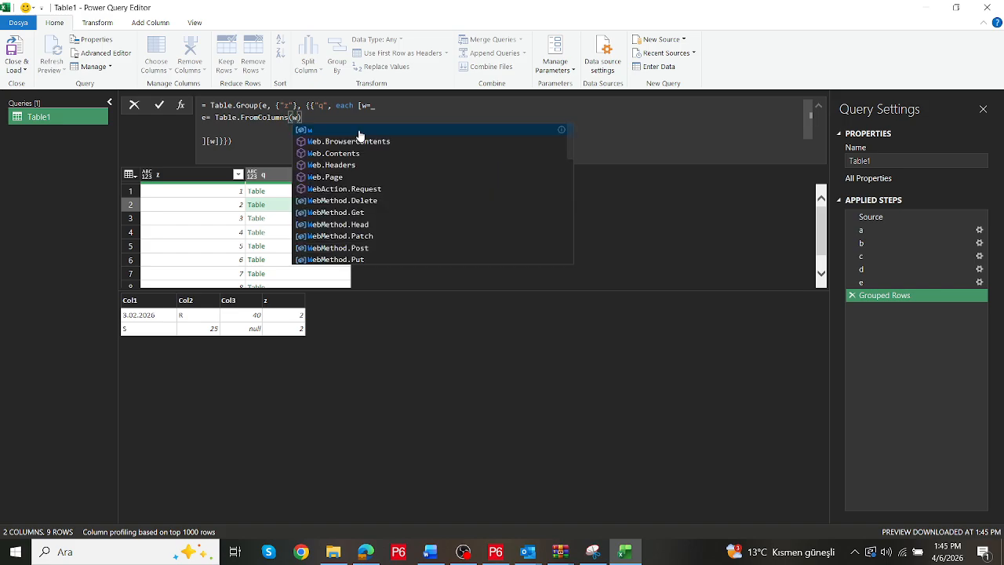
pyautogui.press('BackSpace')
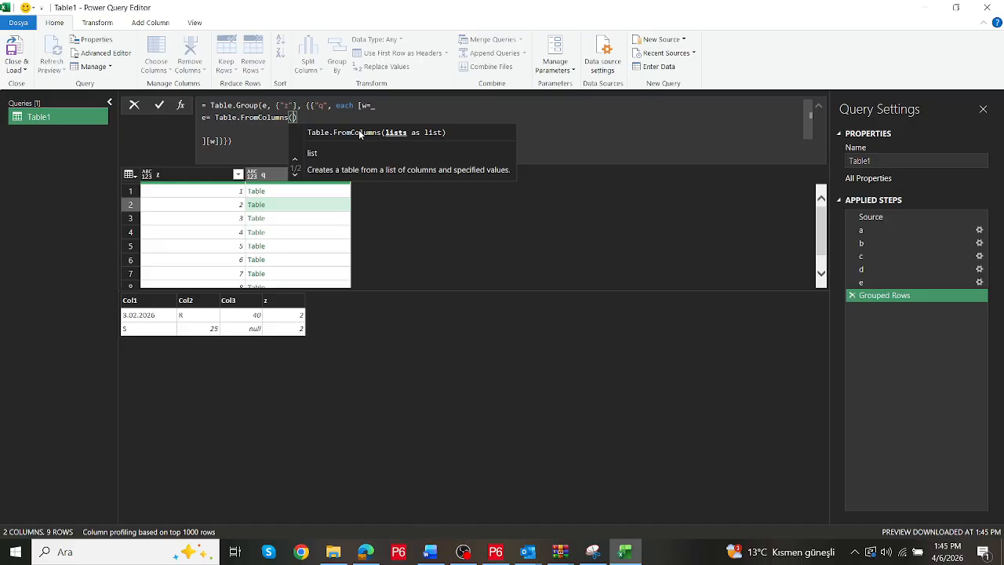
pyautogui.write('{"')
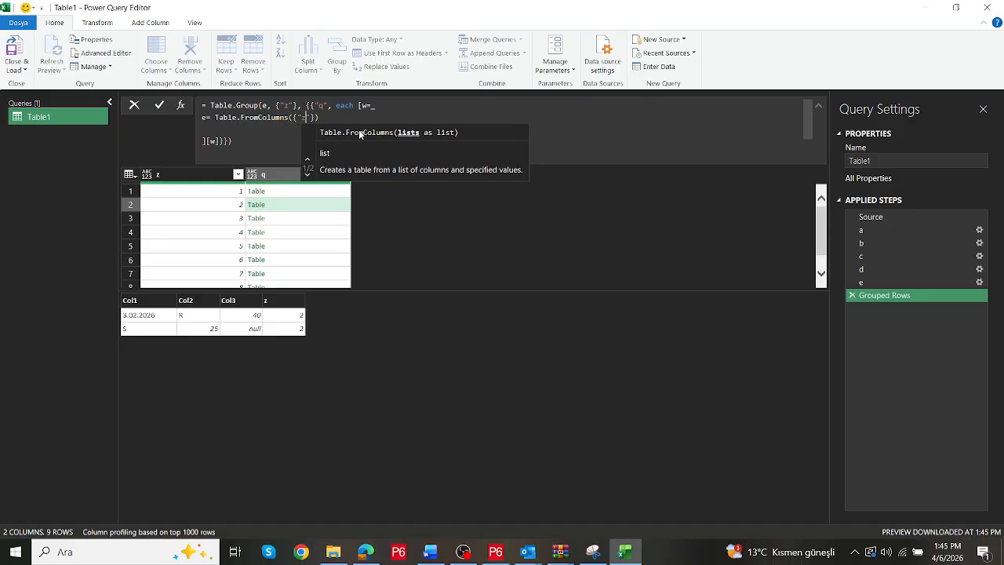
pyautogui.write('z')
# Change the returned record field to [e], add a comma after w=_, and inspect the q result in row 4
pyautogui.click(210, 141)
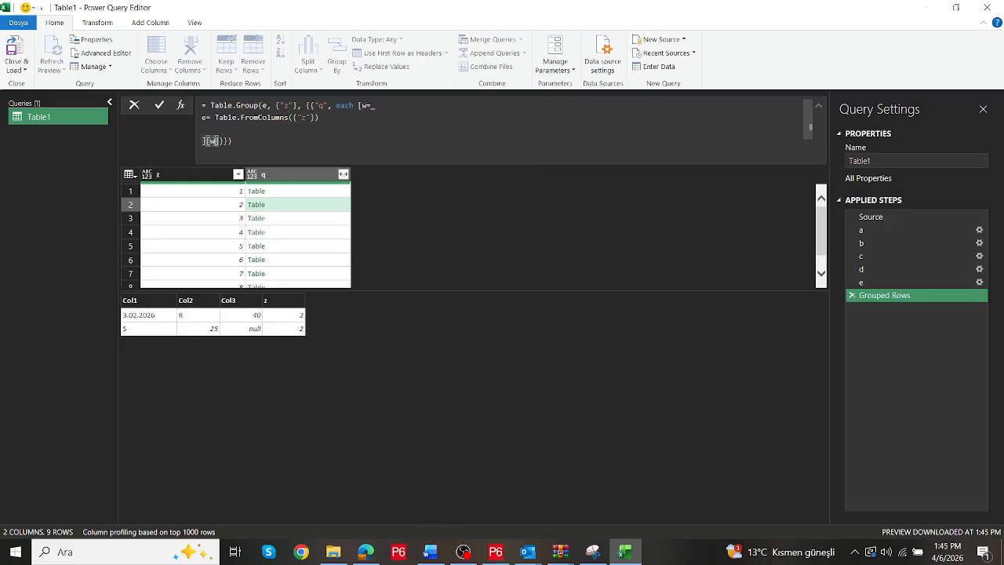
pyautogui.write('e')
pyautogui.press('Return')
pyautogui.click(380, 106)
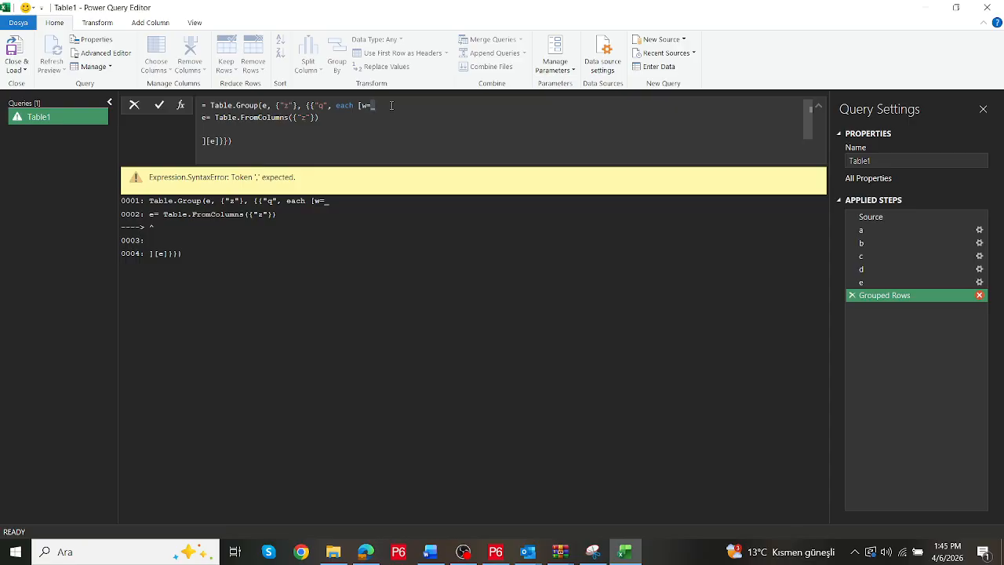
pyautogui.write(',')
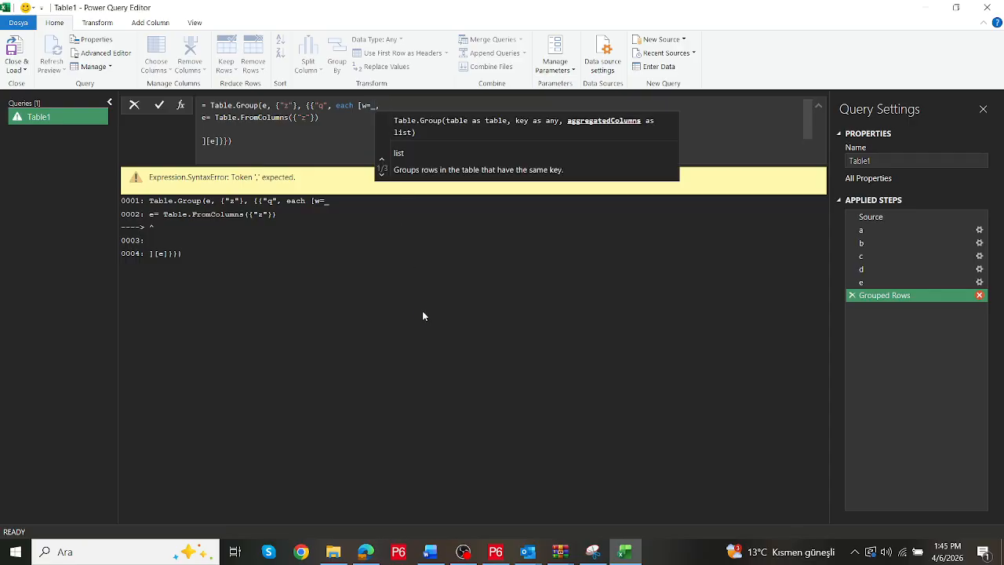
pyautogui.press('Return')
pyautogui.click(324, 196)
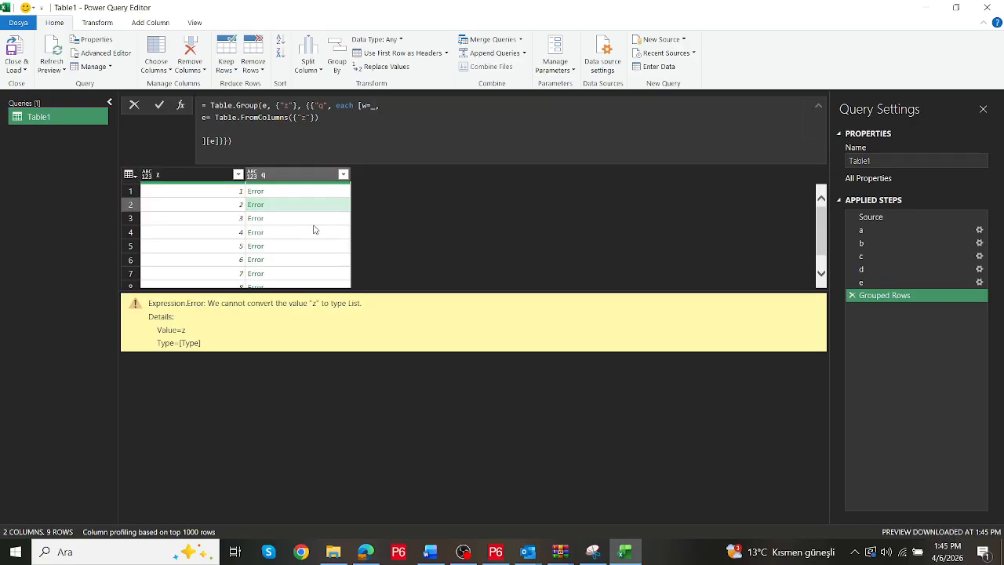
pyautogui.click(313, 232)
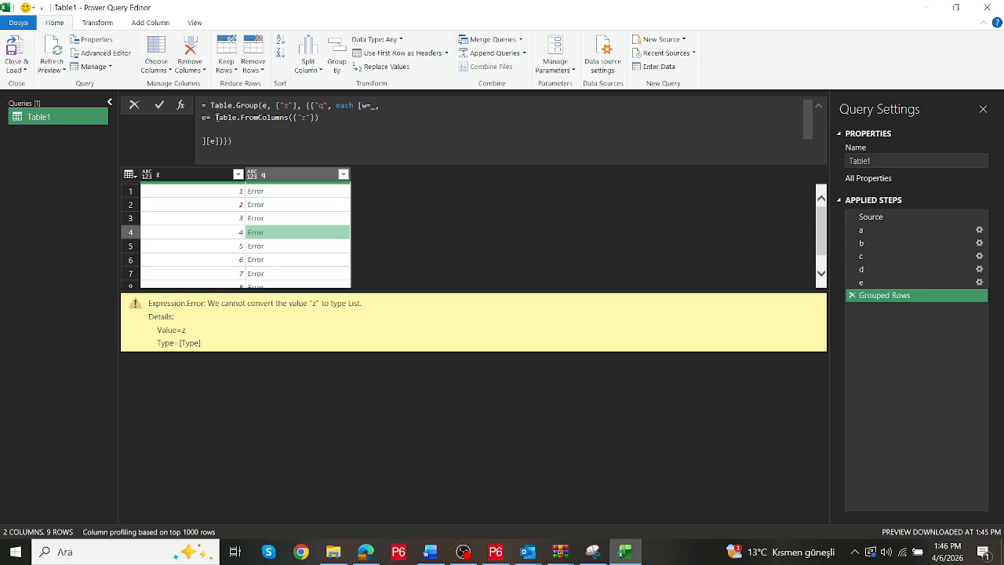
# Replace the expression of field e with Table.RemoveColumns(w,"z") and apply the formula
pyautogui.moveTo(215, 117); pyautogui.dragTo(319, 119)
pyautogui.press('Delete')
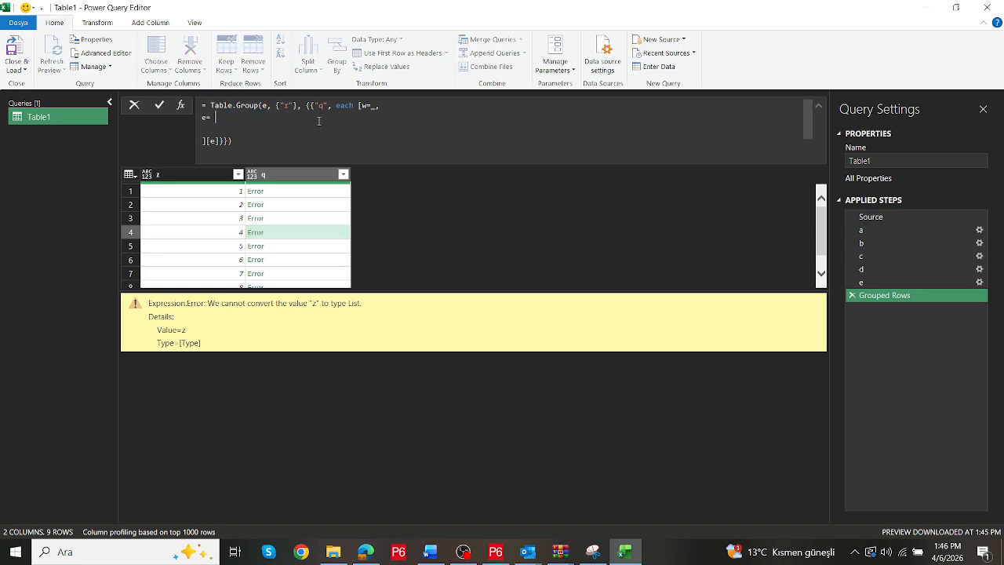
pyautogui.write('tableremove')
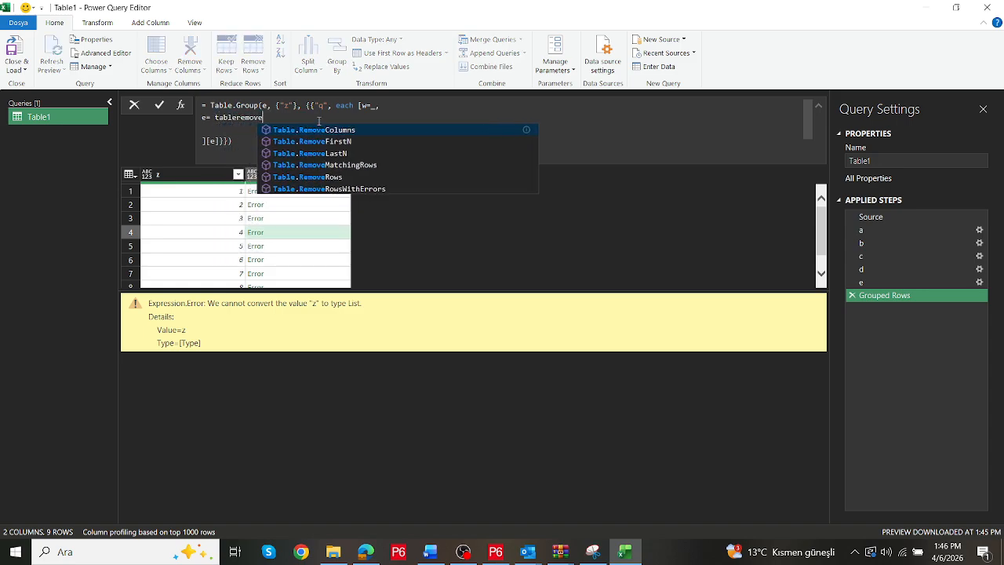
pyautogui.click(362, 130)
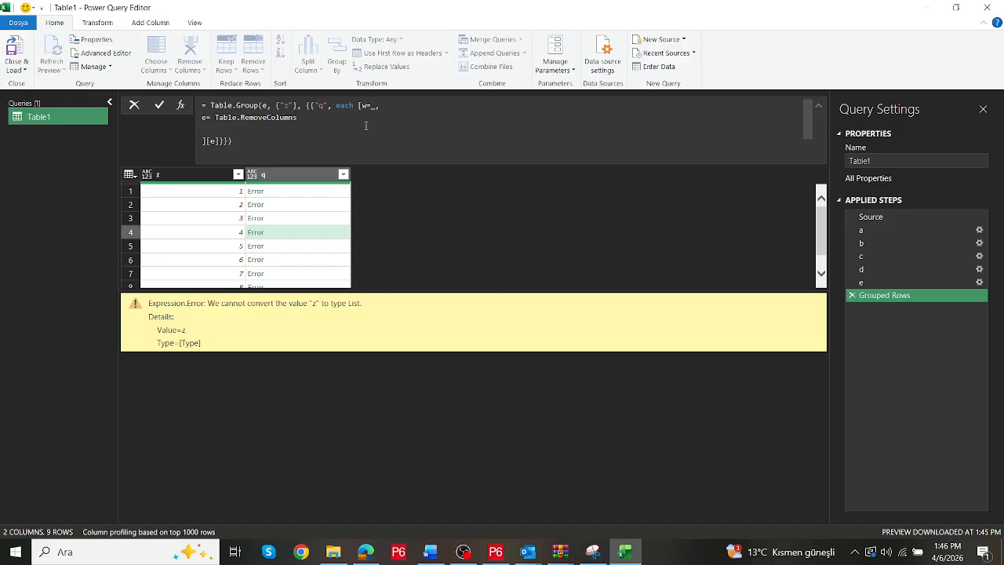
pyautogui.write('(')
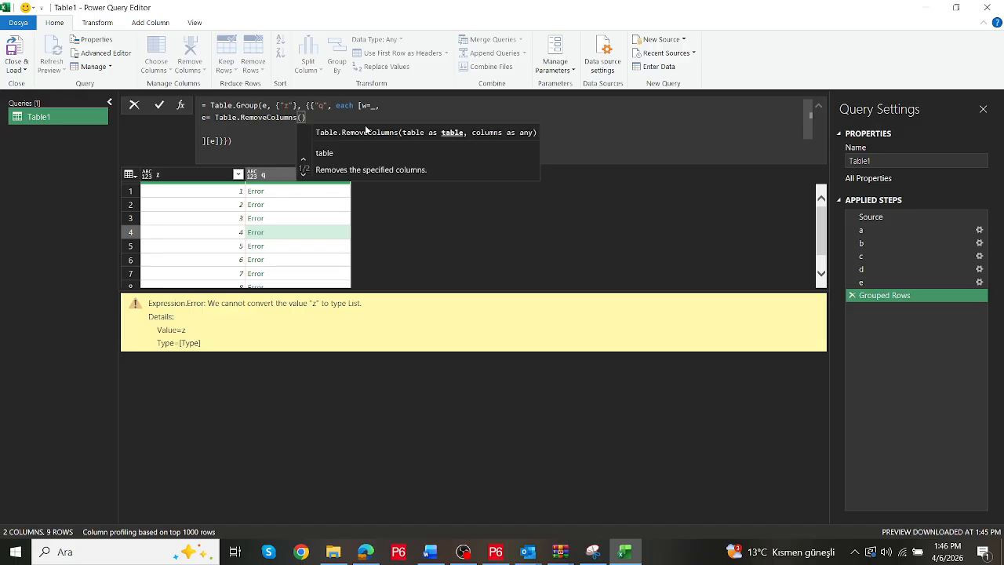
pyautogui.write('w,')
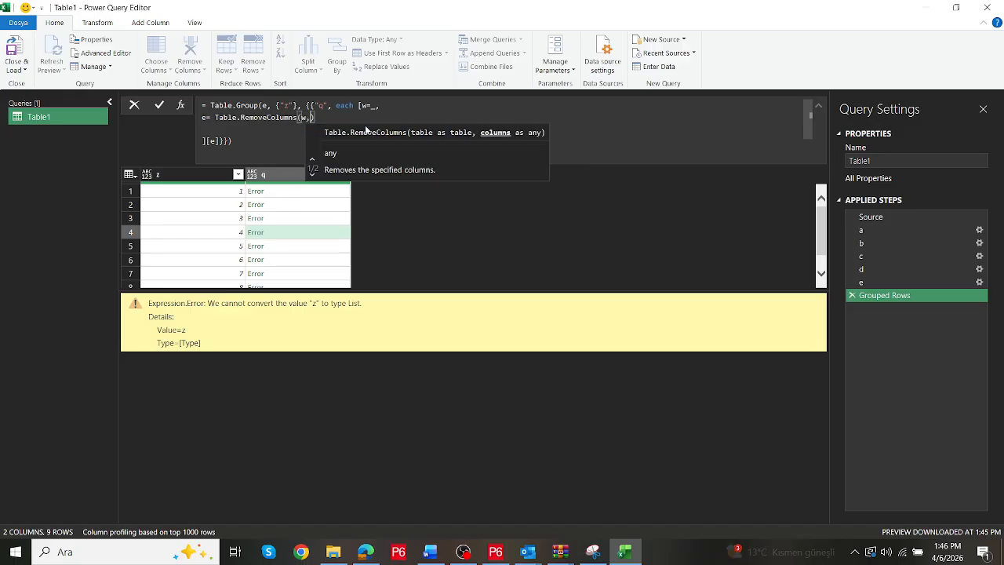
pyautogui.write('"')
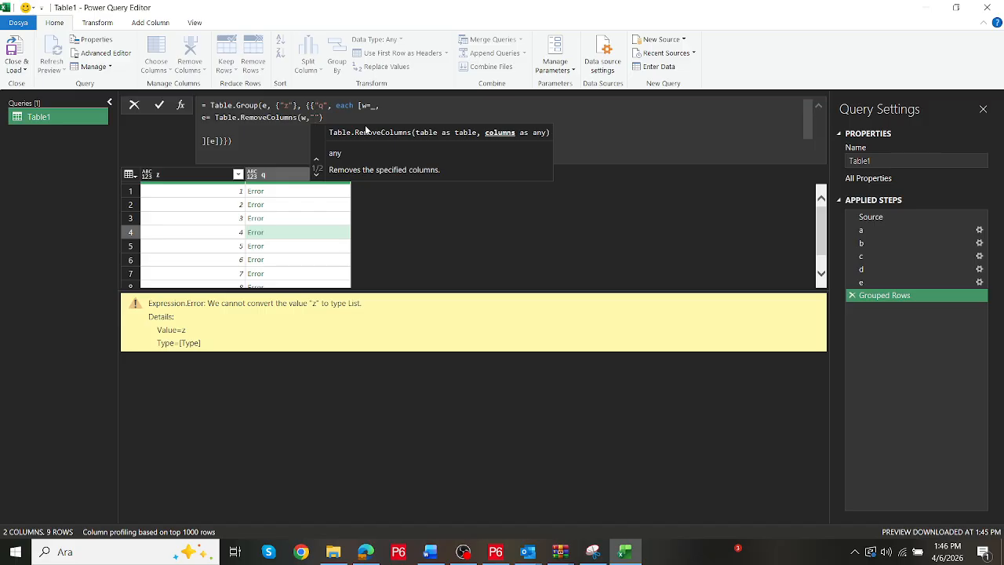
pyautogui.write('z')
pyautogui.press('Return')
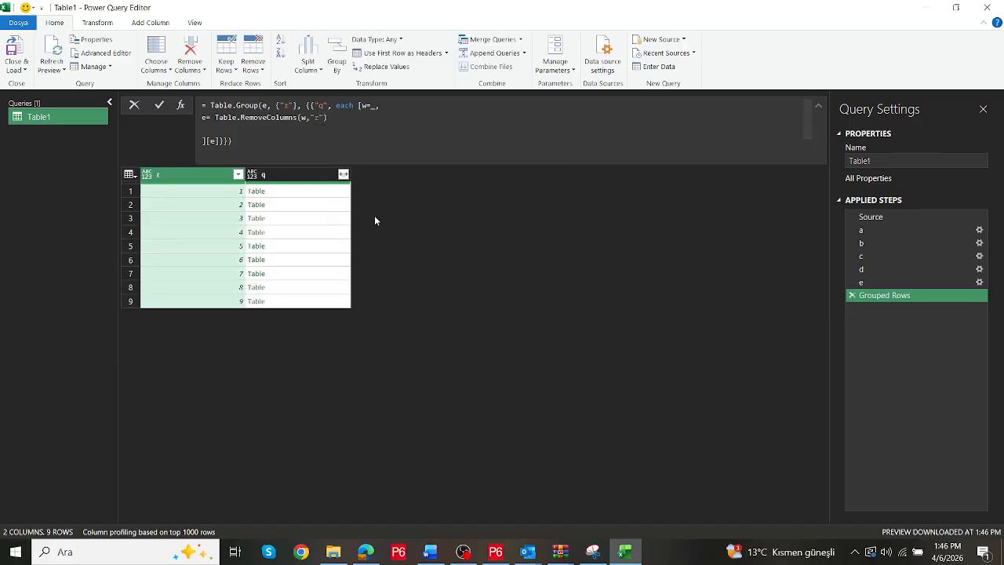
# Examine the nested tables in q for rows 1 to 7, comparing their Col1, Col2 and Col3 contents
pyautogui.click(337, 203)
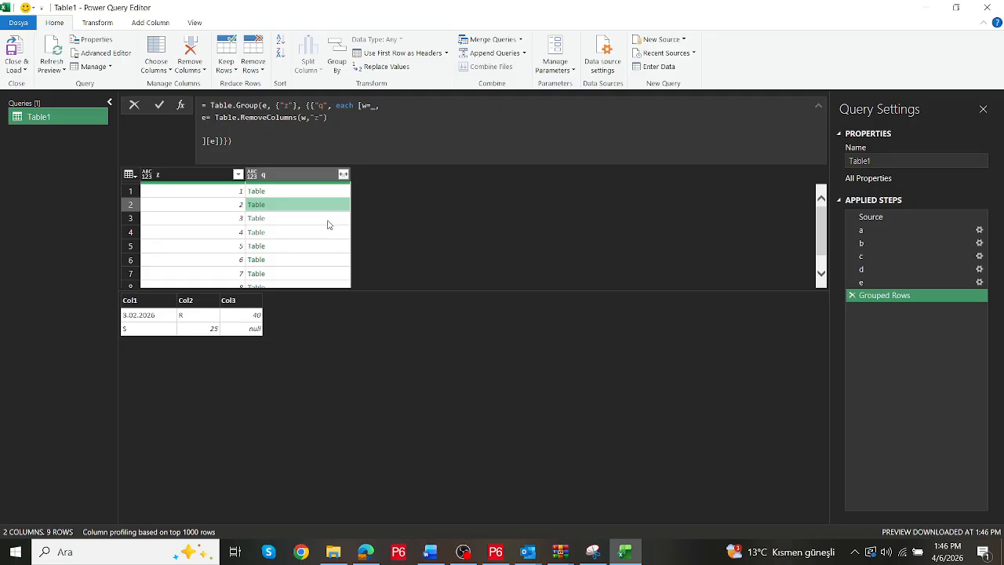
pyautogui.click(328, 220)
pyautogui.click(331, 234)
pyautogui.click(311, 244)
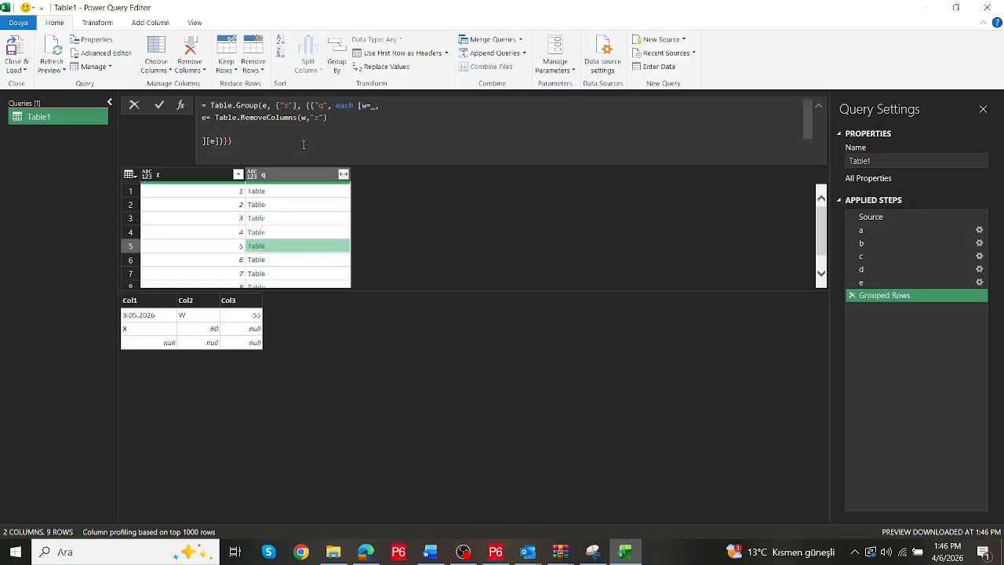
pyautogui.click(282, 197)
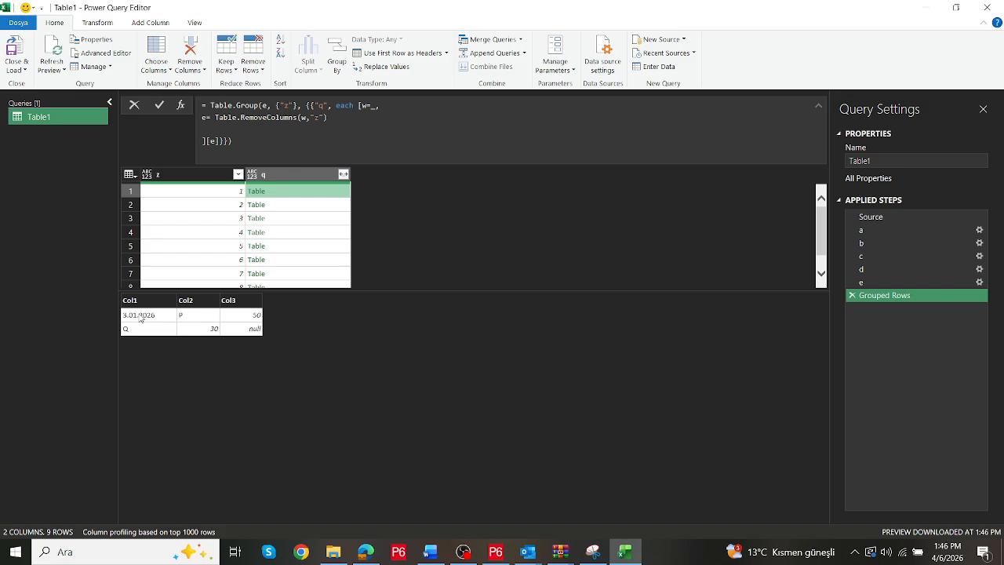
pyautogui.click(280, 206)
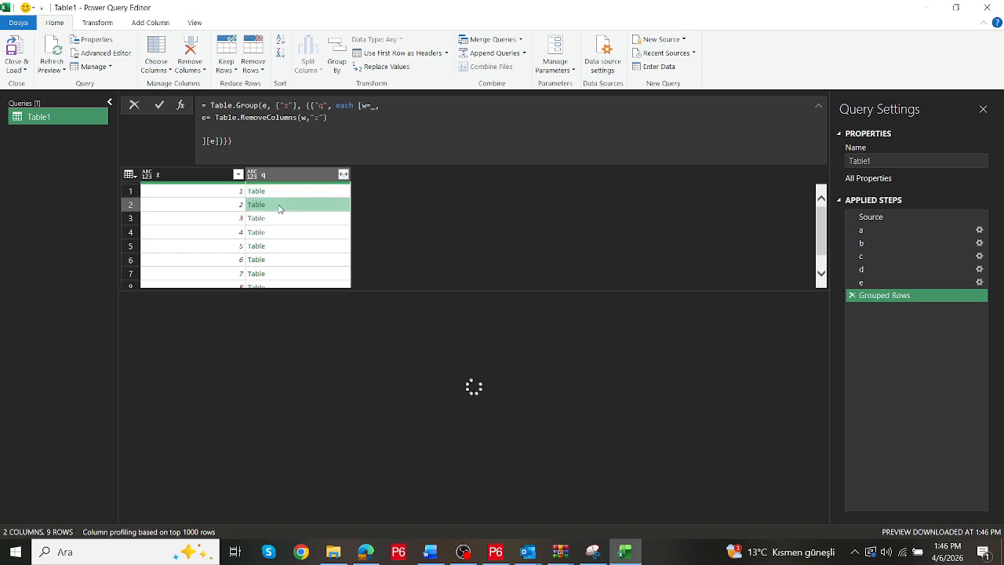
pyautogui.click(280, 220)
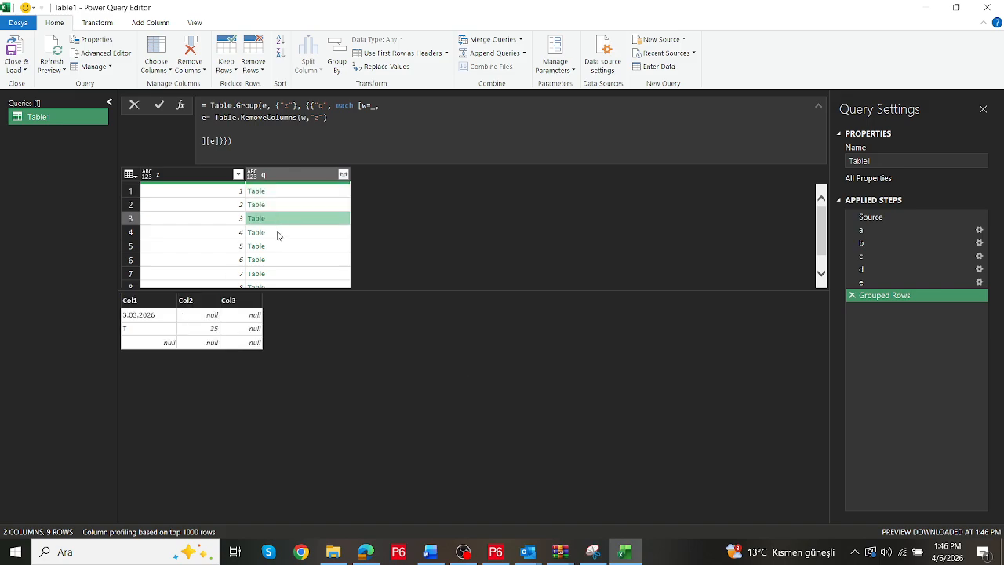
pyautogui.click(278, 233)
pyautogui.click(278, 246)
pyautogui.click(278, 232)
pyautogui.click(279, 219)
pyautogui.click(278, 205)
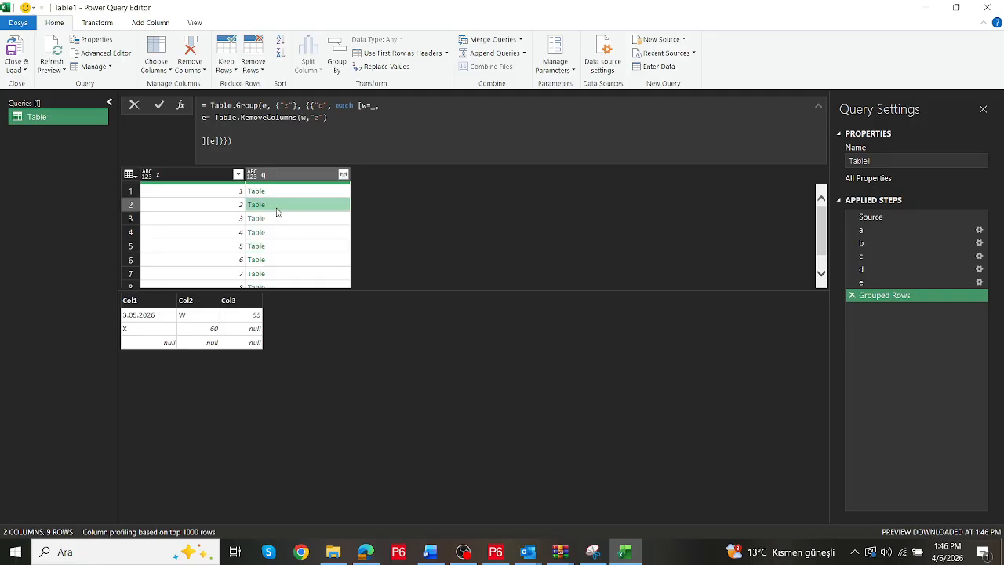
pyautogui.click(279, 192)
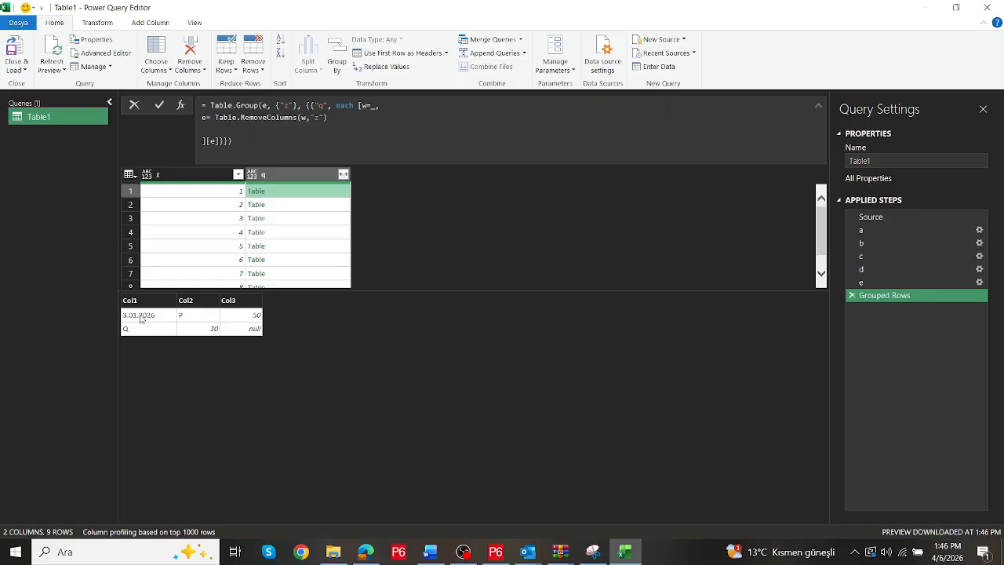
pyautogui.click(289, 207)
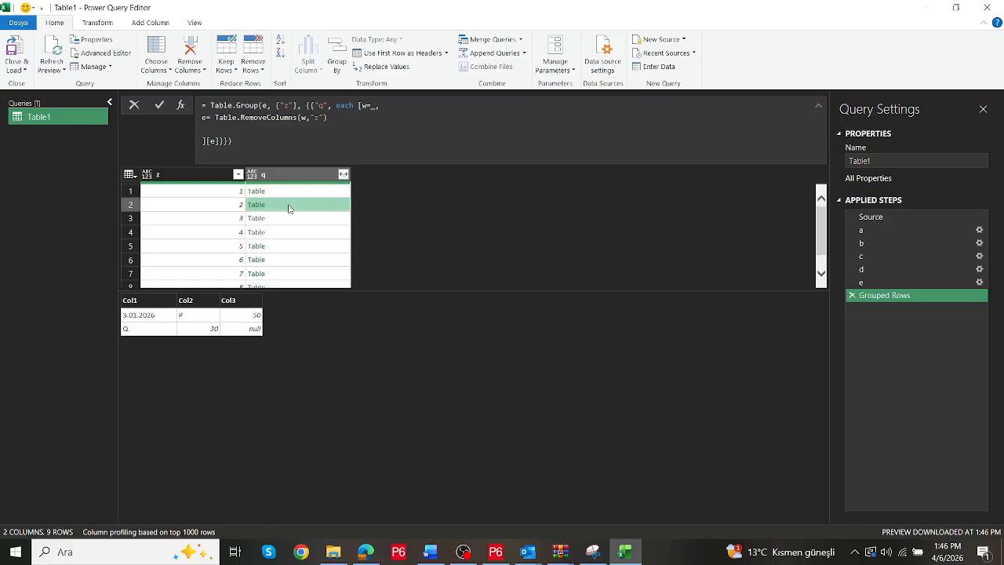
pyautogui.click(289, 222)
pyautogui.click(291, 235)
pyautogui.click(291, 247)
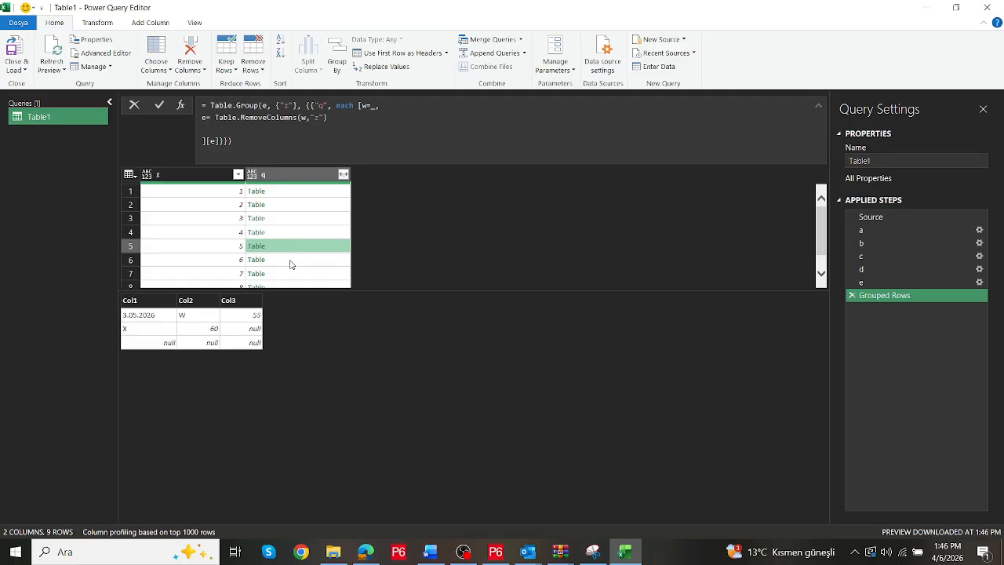
pyautogui.click(291, 261)
pyautogui.click(289, 274)
pyautogui.click(289, 261)
pyautogui.click(289, 246)
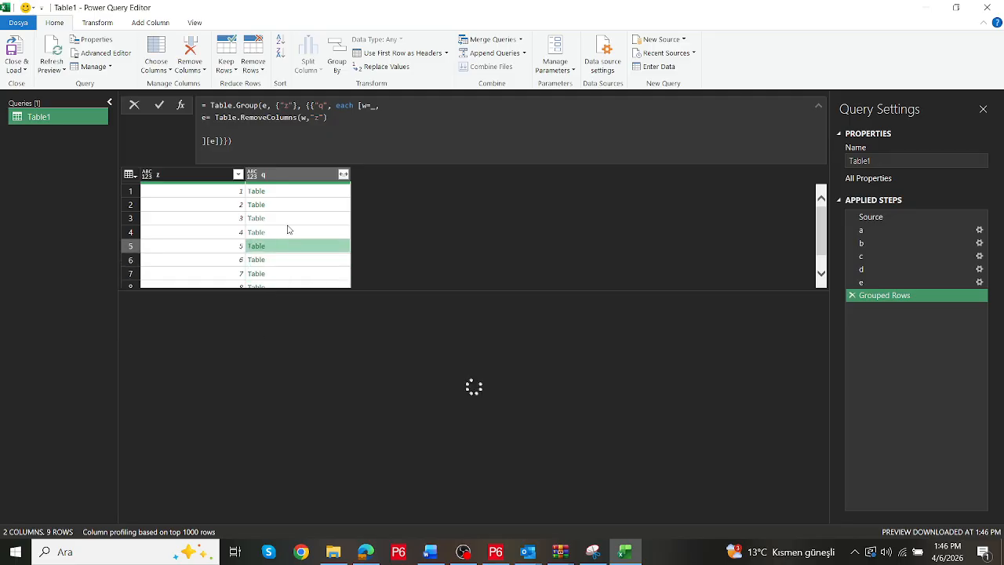
pyautogui.click(289, 232)
pyautogui.click(288, 218)
# Add a record field f below e, separated by a comma, that starts Table.AddColumn(e,"r", each )
pyautogui.click(337, 118)
pyautogui.write(',')
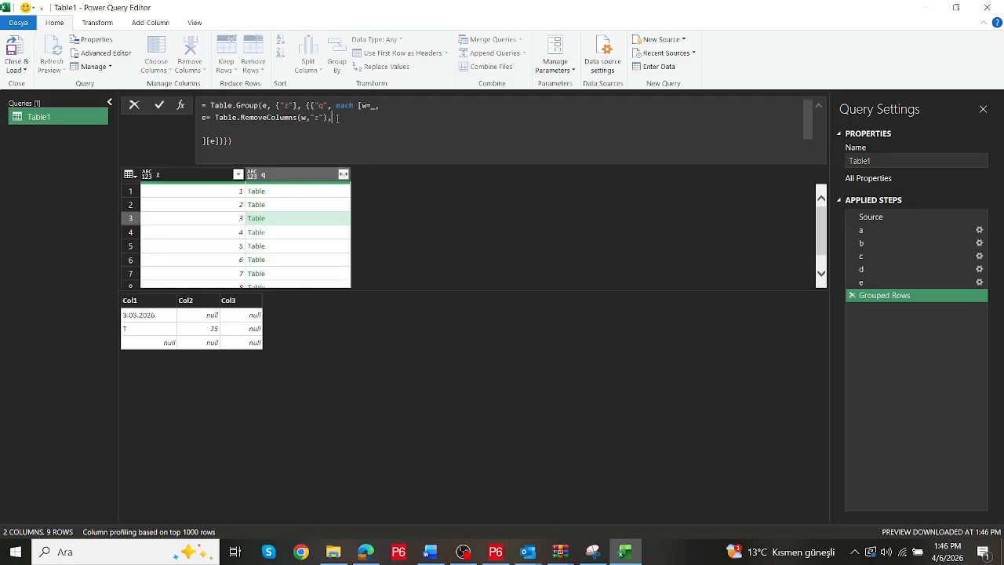
pyautogui.press('Return')
pyautogui.write('f')
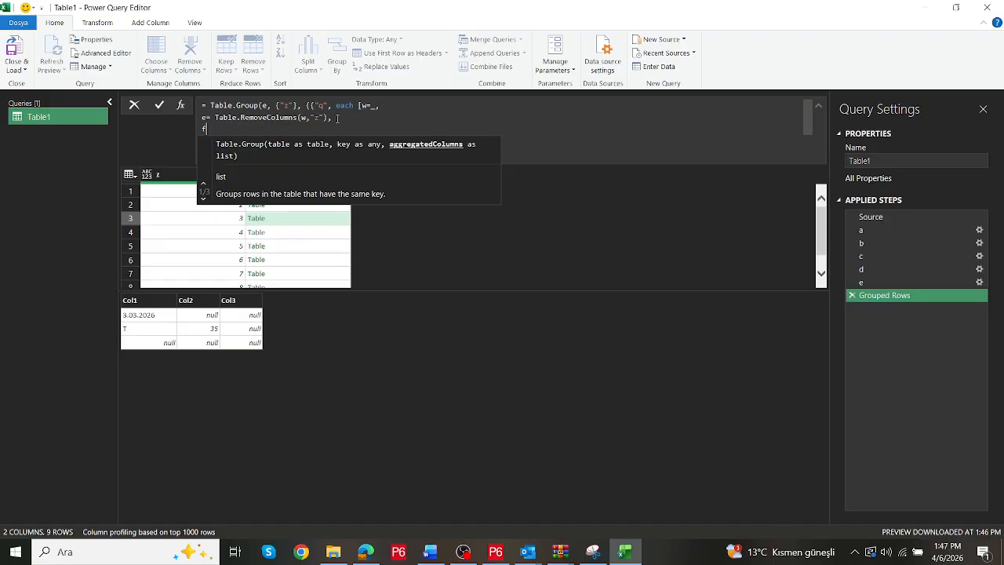
pyautogui.write('=')
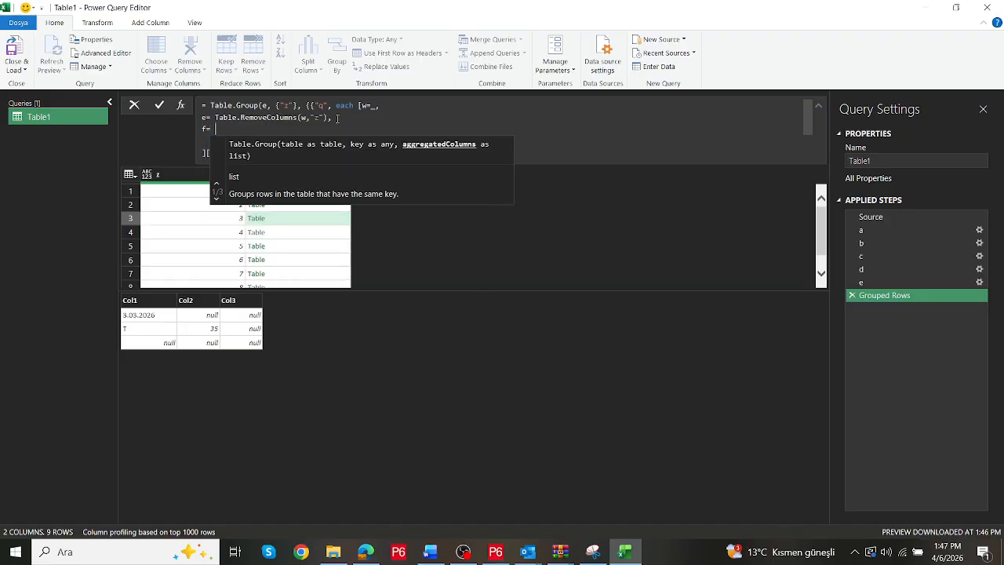
pyautogui.write(' Ta')
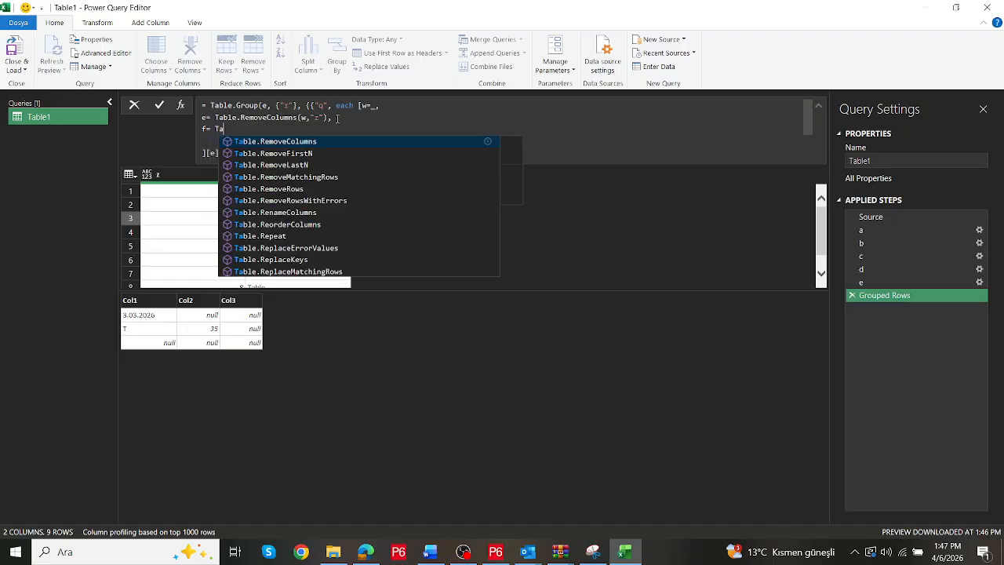
pyautogui.write('ble.AddColumn')
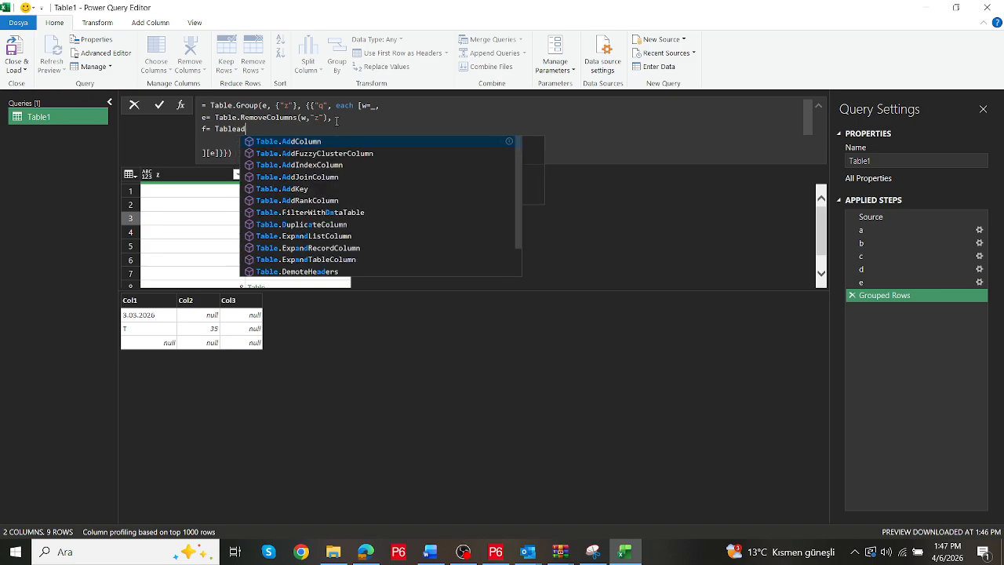
pyautogui.write('(')
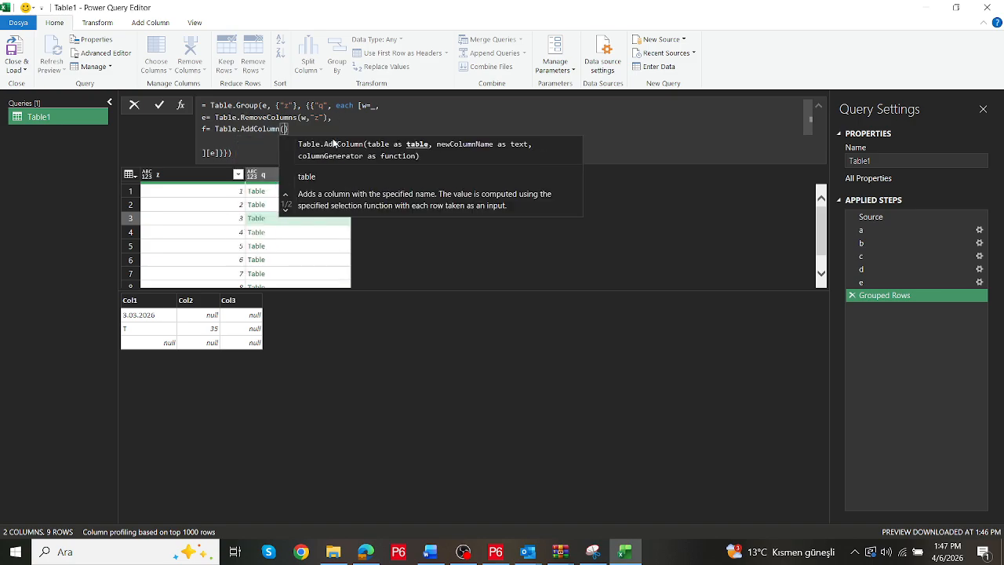
pyautogui.write('e,')
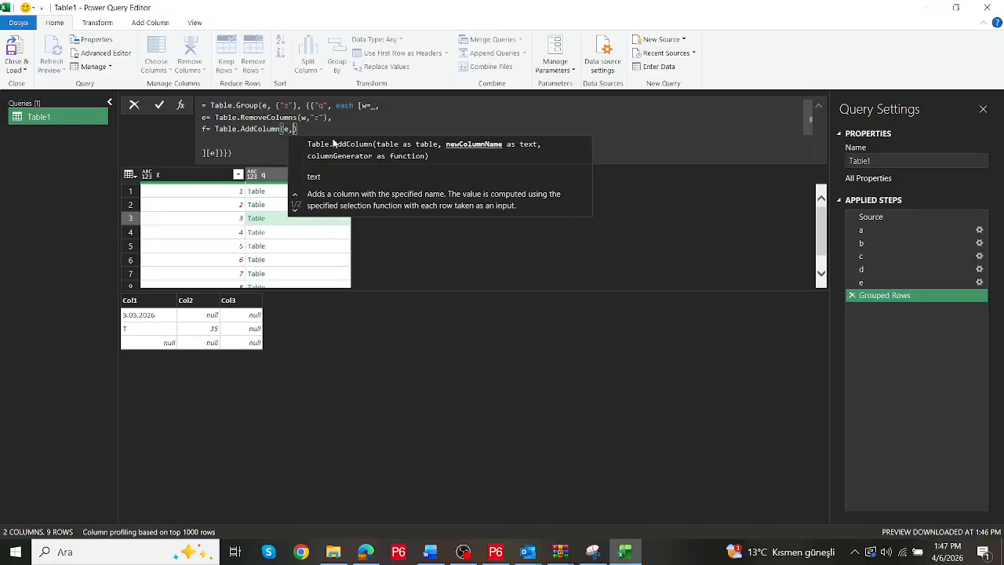
pyautogui.write('"')
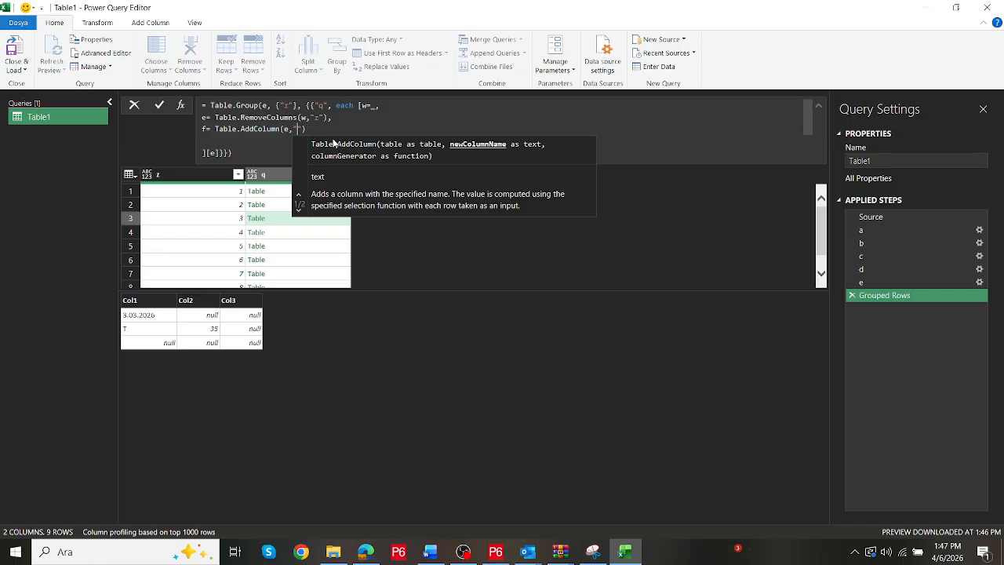
pyautogui.write('r')
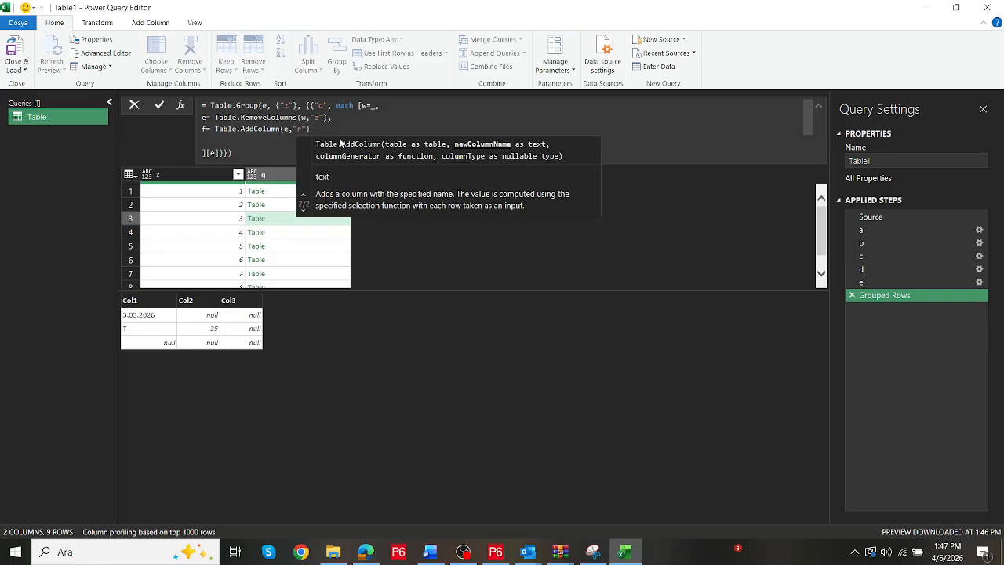
pyautogui.click(306, 129)
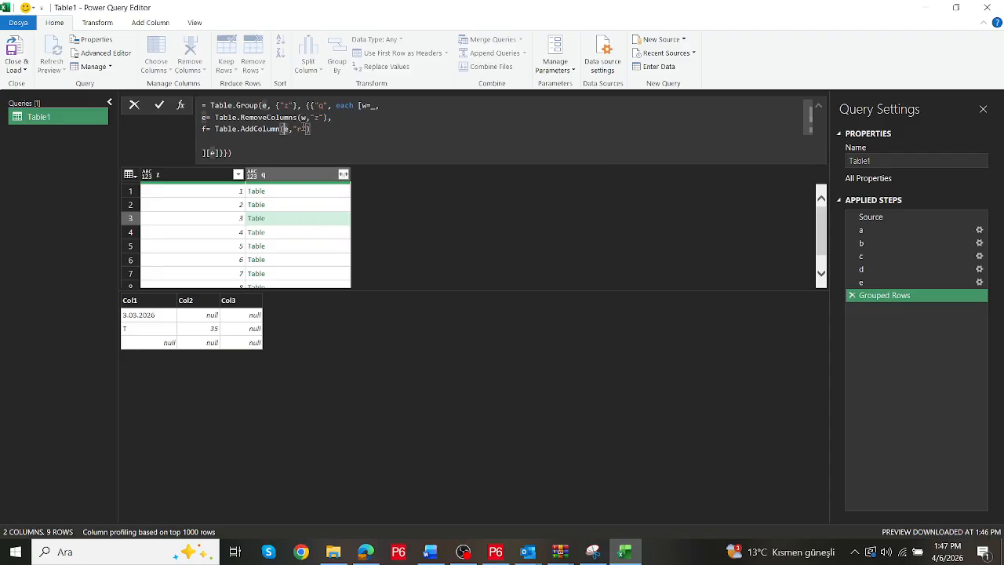
pyautogui.write(', each')
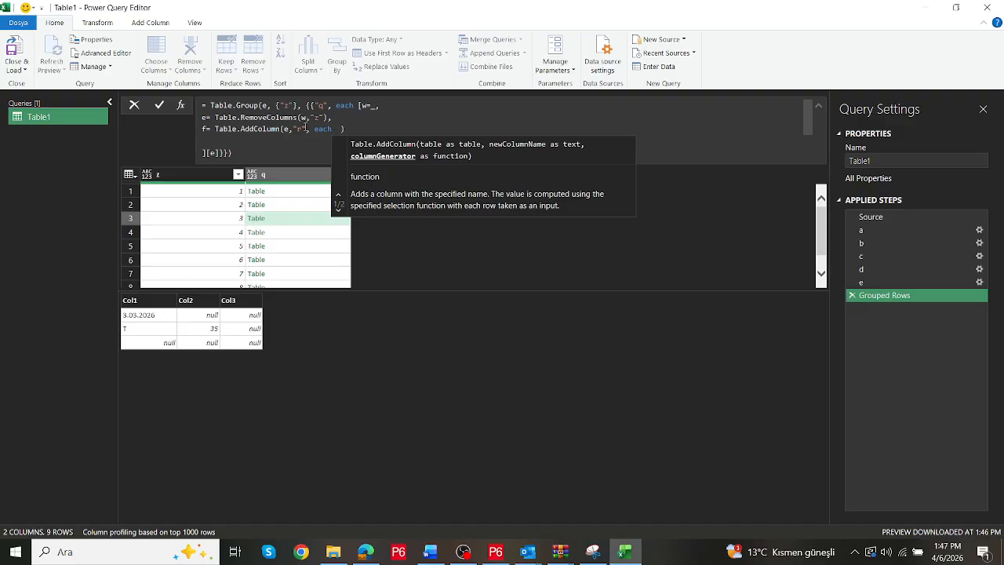
# Insert the Text.Contains function with parentheses after each in field f
pyautogui.write('textcon')
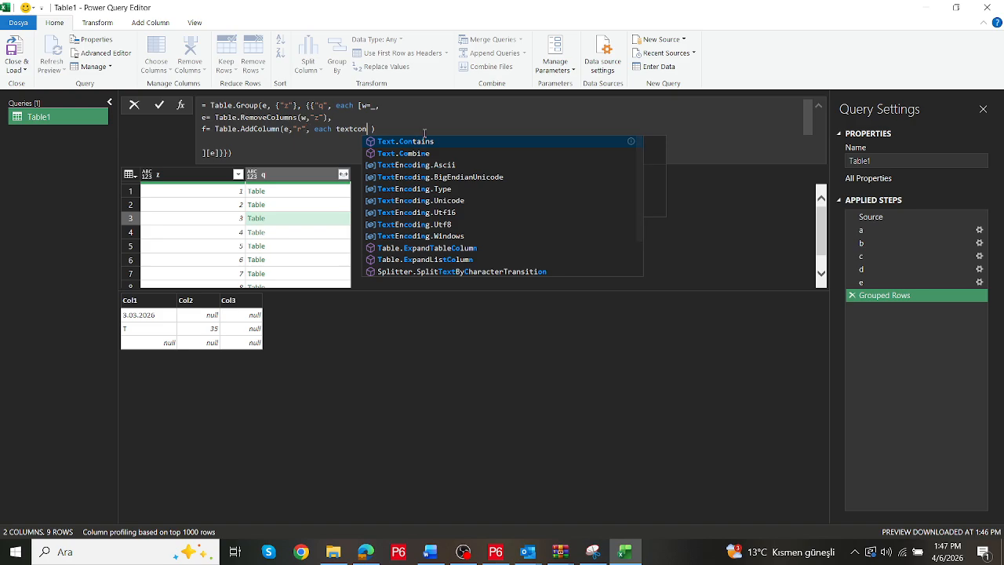
pyautogui.press('Tab')
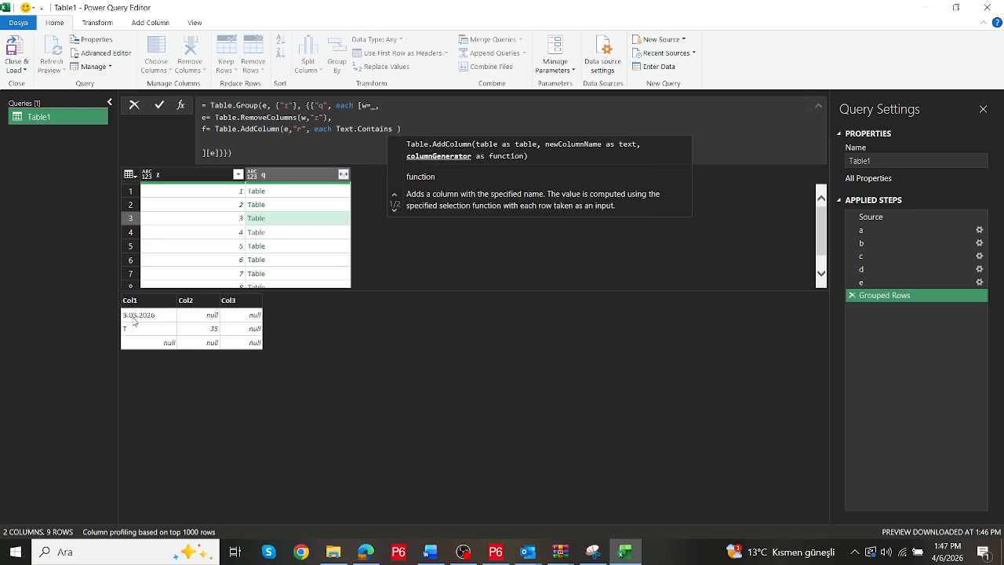
pyautogui.write('(')
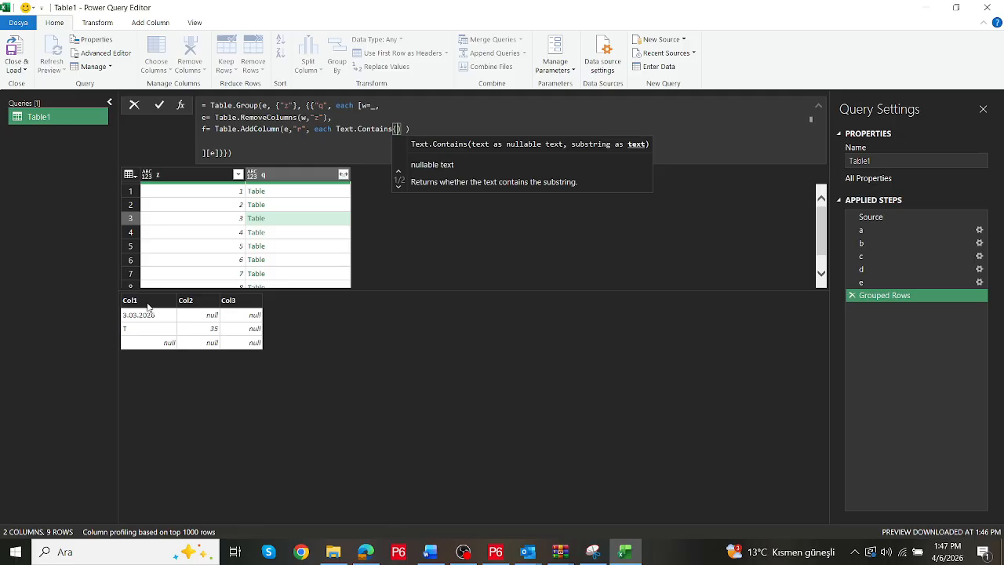
pyautogui.write('"[')
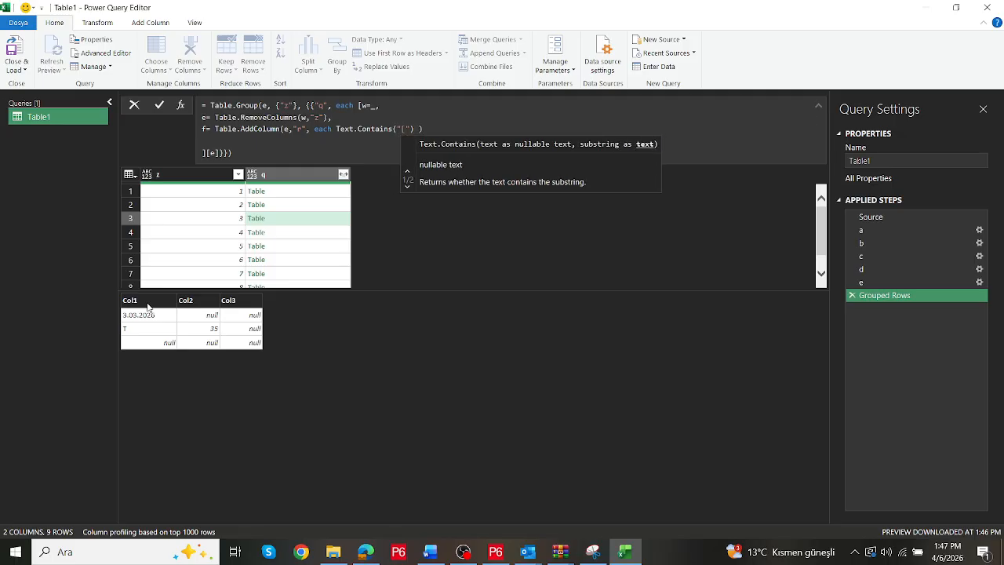
pyautogui.press('BackSpace')
pyautogui.write('Col1"')
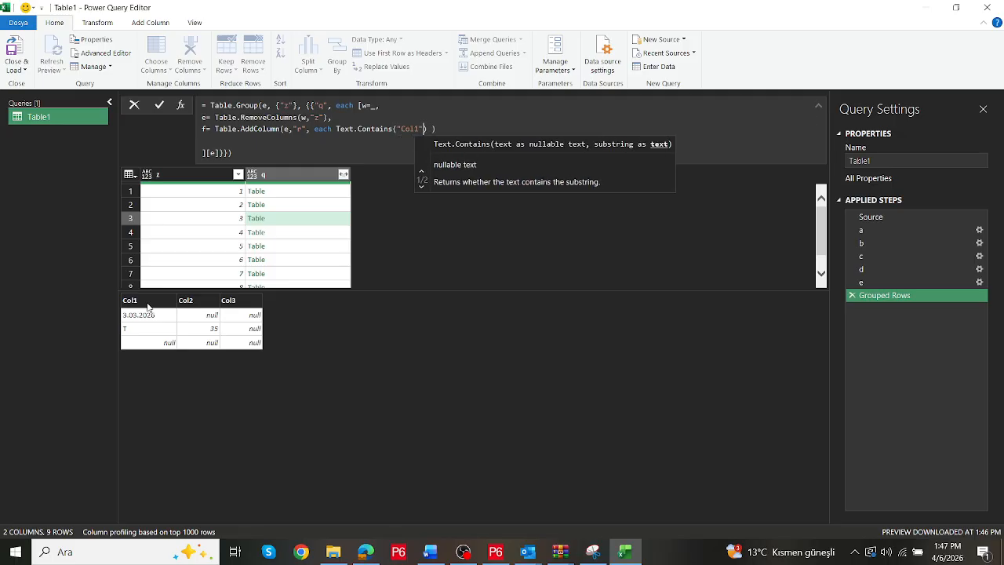
pyautogui.write(',')
pyautogui.press('BackSpace')
pyautogui.press('BackSpace')
pyautogui.press('BackSpace')
pyautogui.press('BackSpace')
pyautogui.press('BackSpace')
pyautogui.press('BackSpace')
pyautogui.press('BackSpace')
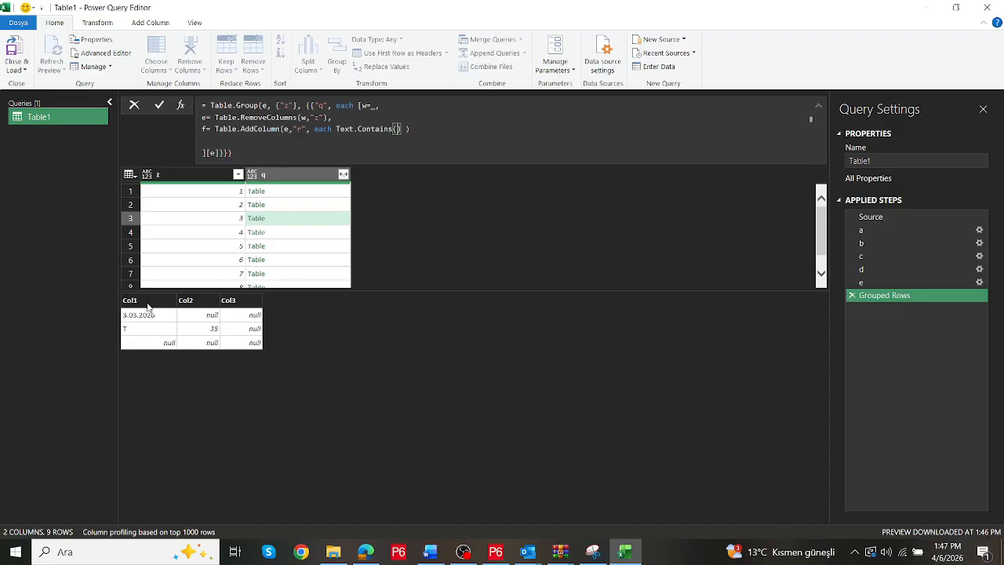
# Complete Text.Contains in field f with the arguments [Col1] and ".", apply the formula and preview the first nested tables in q
pyautogui.write('[Col1],"')
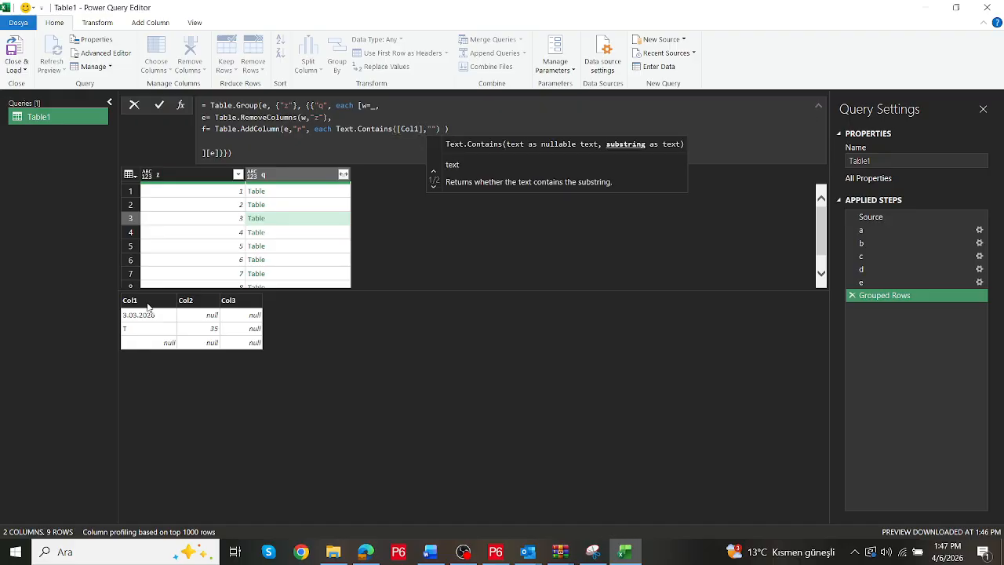
pyautogui.write('.')
pyautogui.press('Right')
pyautogui.press('Right')
pyautogui.press('Right')
pyautogui.press('Right')
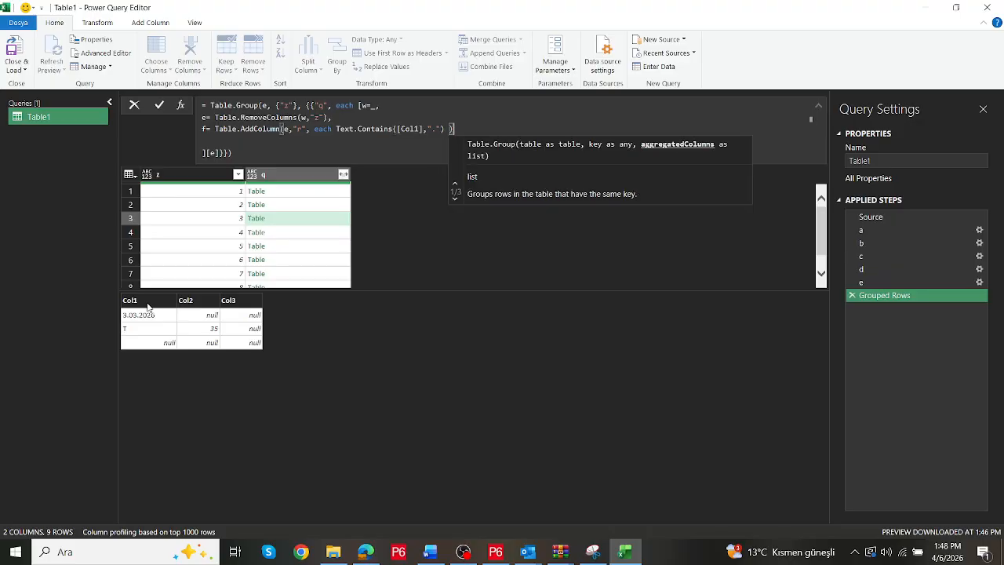
pyautogui.press('Return')
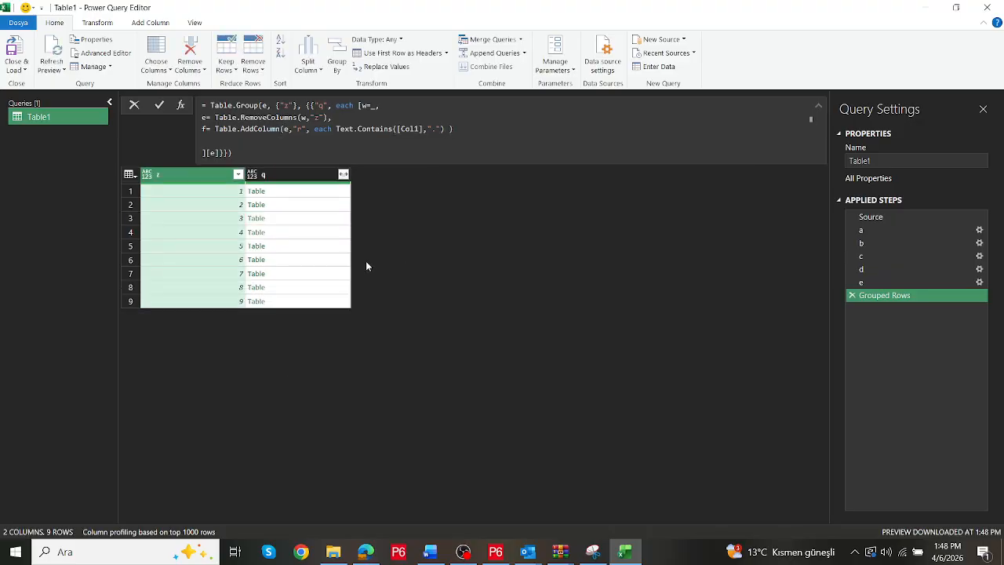
pyautogui.click(312, 192)
pyautogui.click(308, 205)
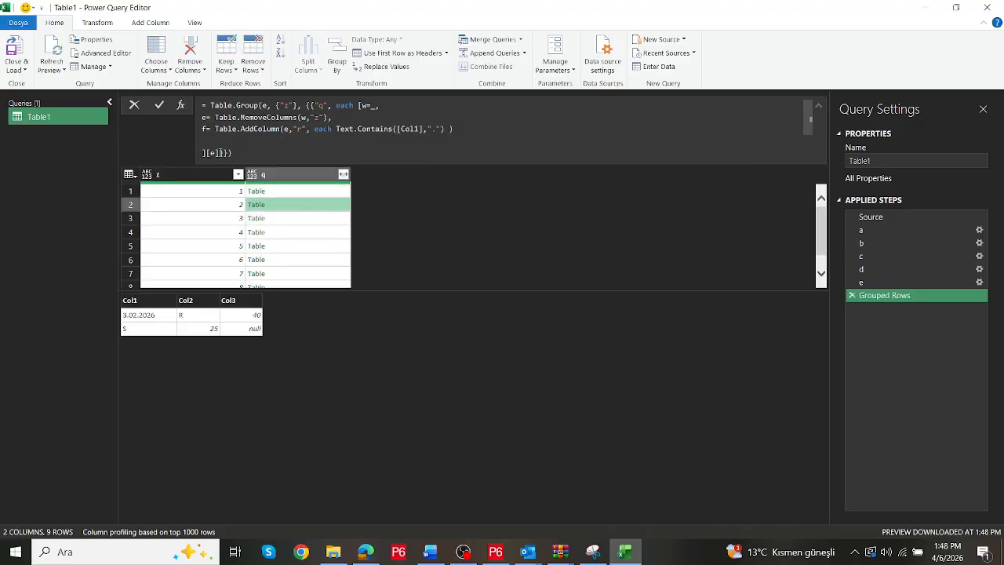
# Make the grouping record return field f instead of e, apply the formula and check column r in the nested tables of rows 1 to 3
pyautogui.click(214, 150)
pyautogui.doubleClick(215, 150)
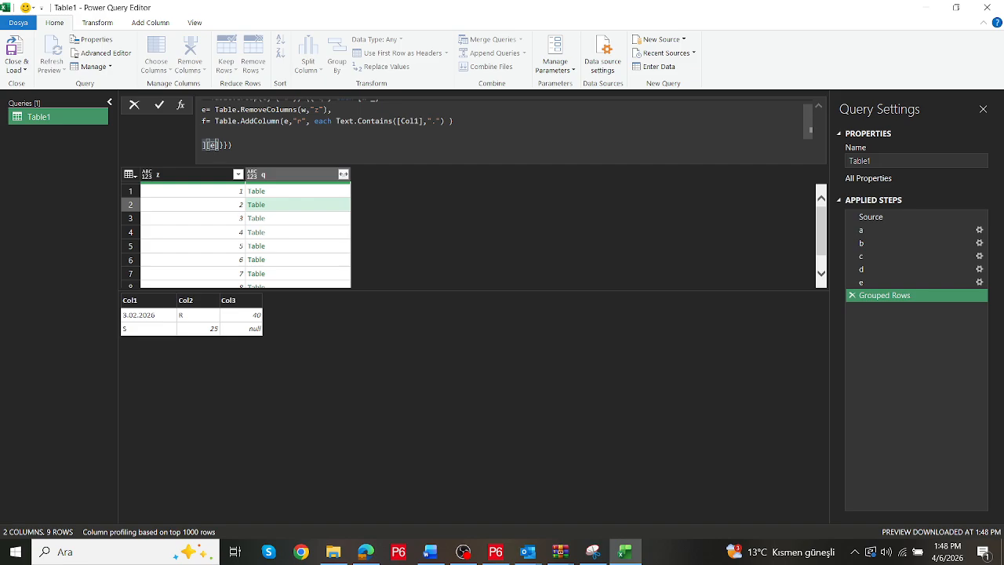
pyautogui.write('f')
pyautogui.press('Return')
pyautogui.click(297, 194)
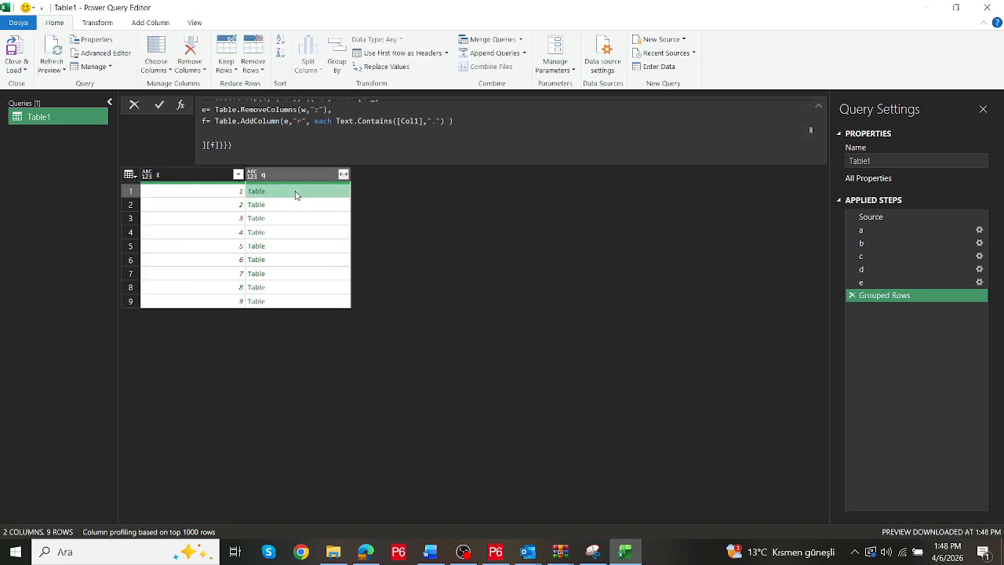
pyautogui.click(300, 205)
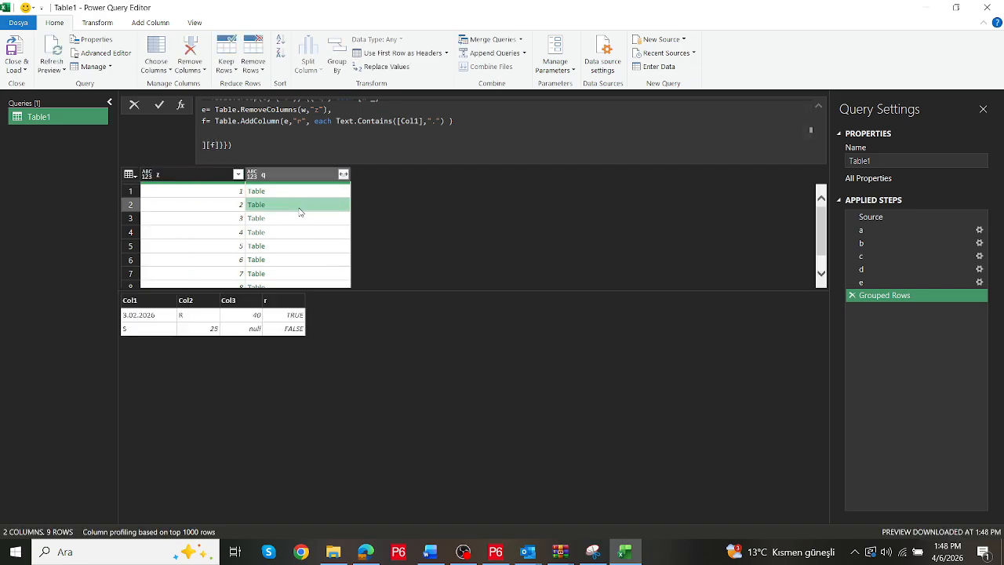
pyautogui.click(299, 218)
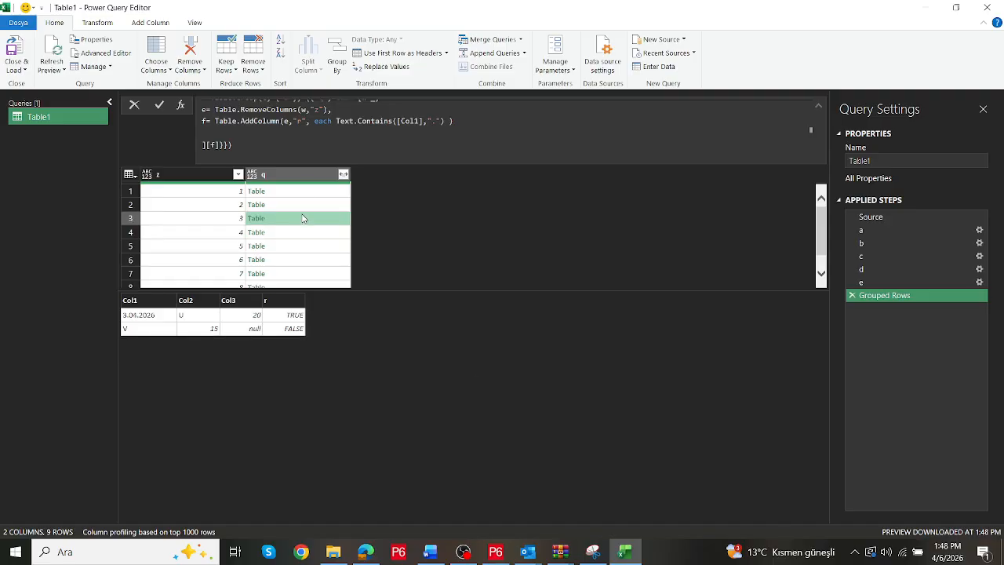
# Turn field f's test into if Text.Contains([Col1],".") then [Col1] else null and apply the formula
pyautogui.click(340, 121)
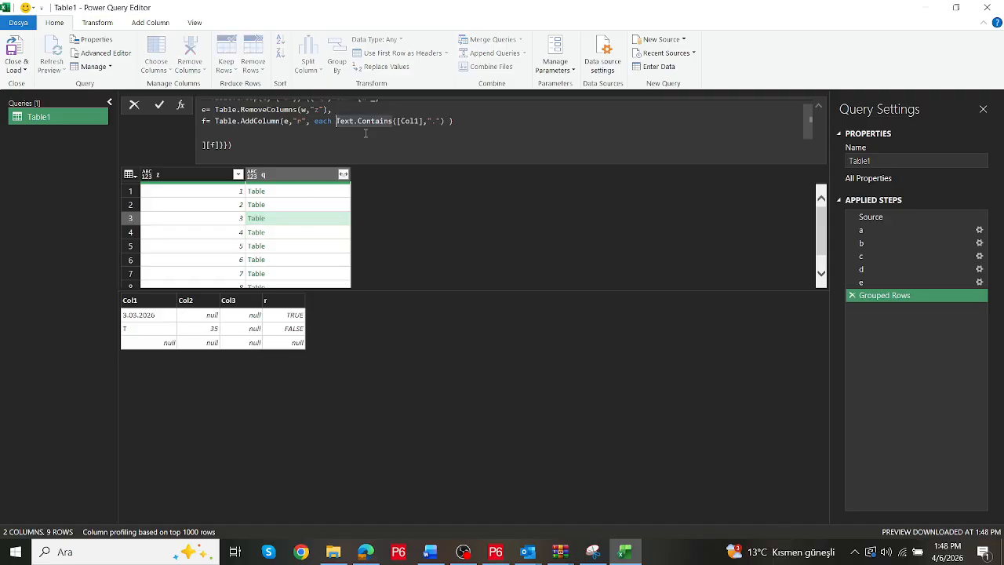
pyautogui.write('if')
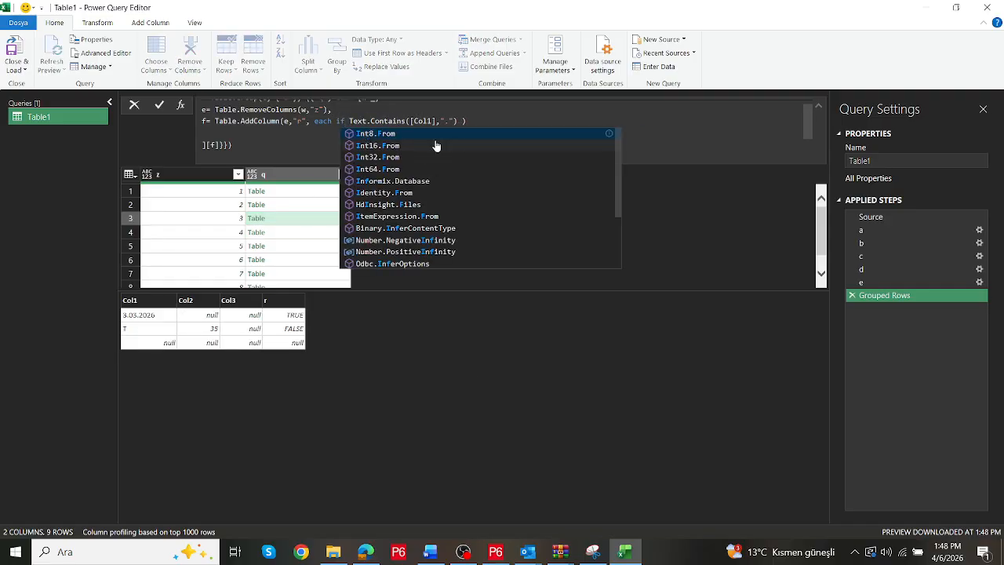
pyautogui.click(463, 120)
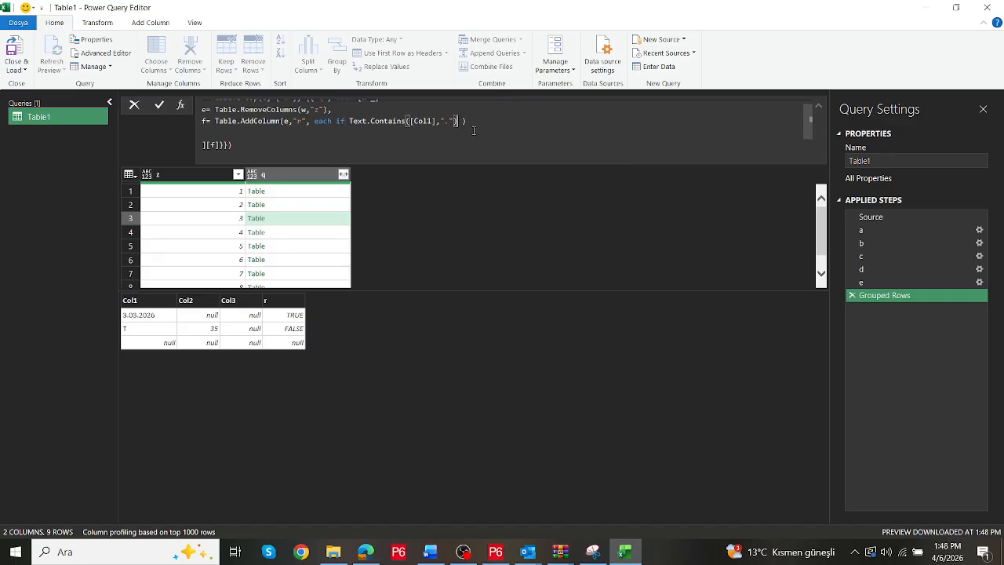
pyautogui.write('then ')
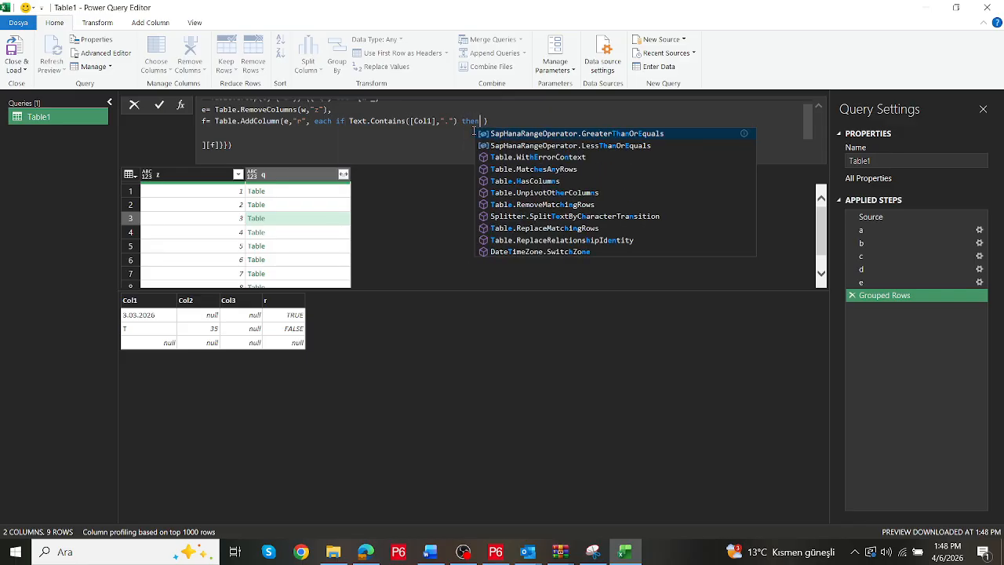
pyautogui.write('[Col1]')
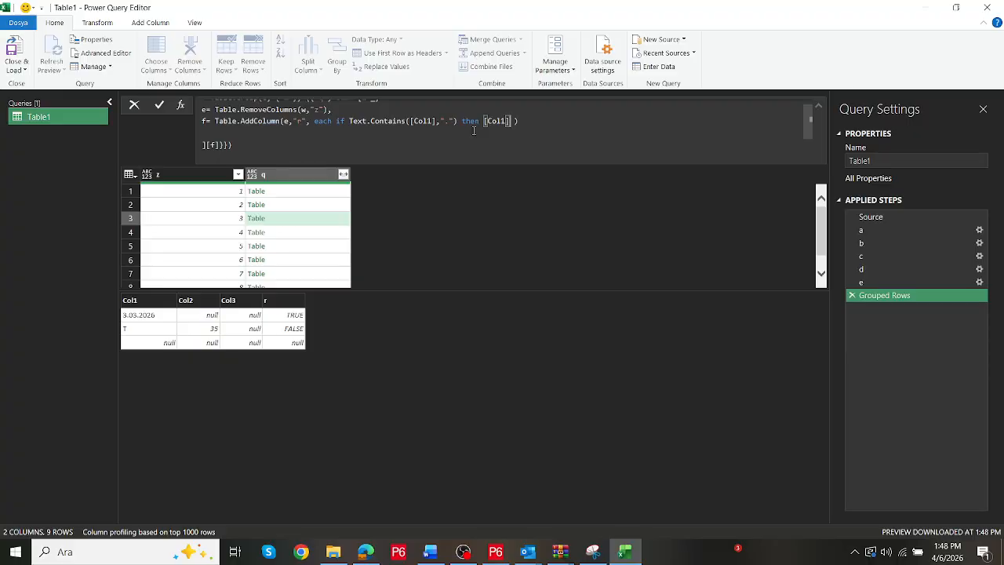
pyautogui.write(' else n ')
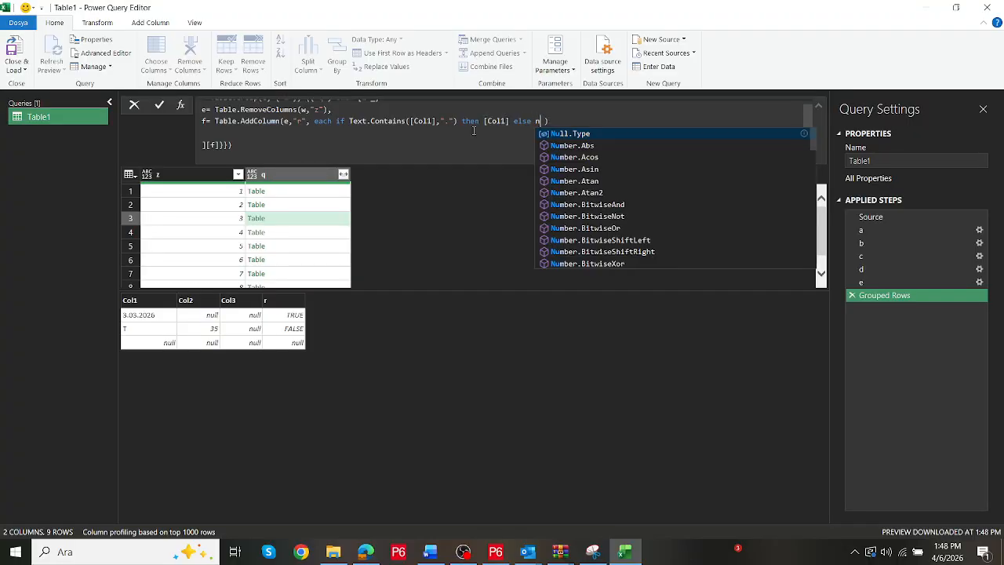
pyautogui.write('ull')
pyautogui.press('Return')
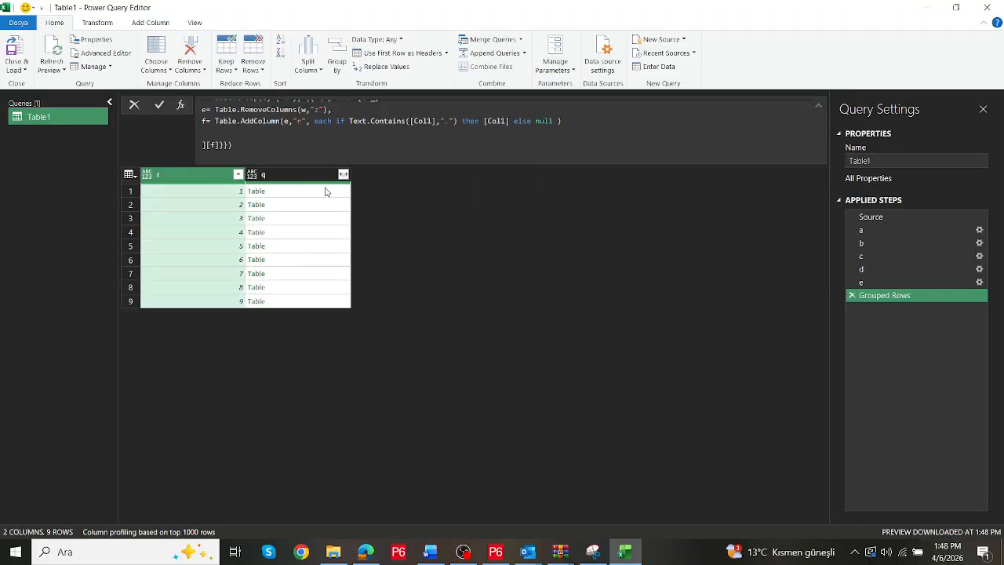
# Examine column r in the nested tables of q across rows 1 to 9, comparing it with Col1
pyautogui.click(326, 192)
pyautogui.click(326, 204)
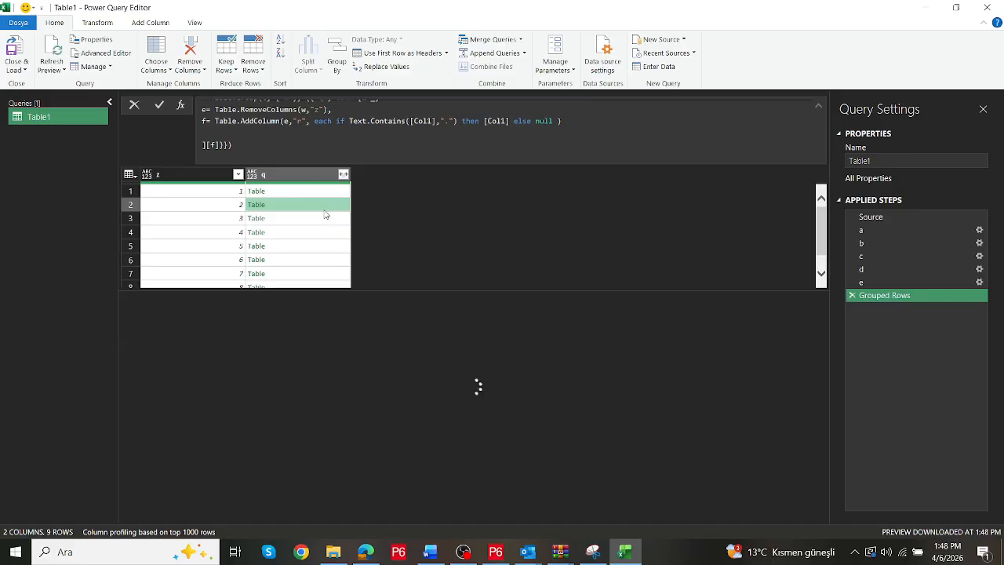
pyautogui.click(323, 219)
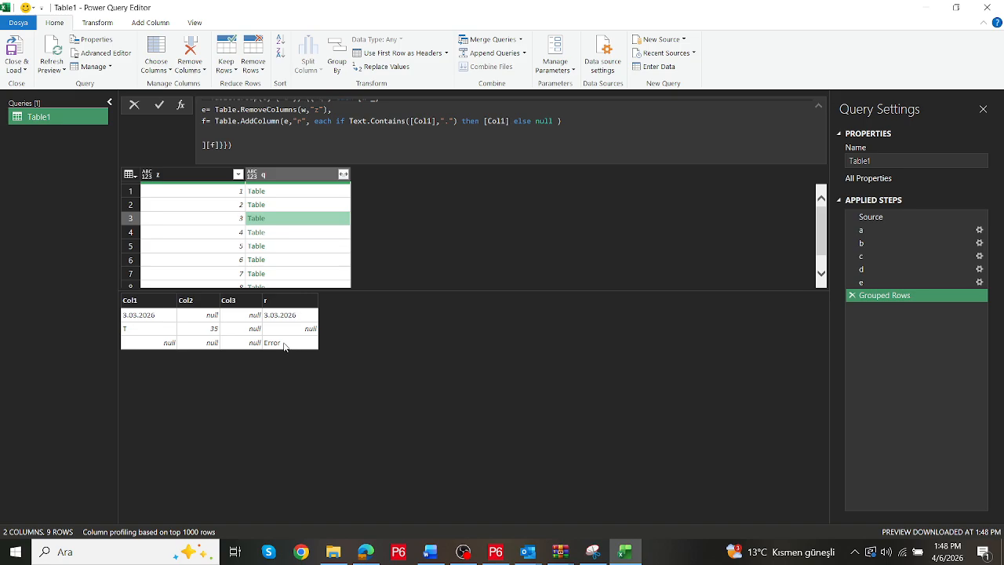
pyautogui.click(299, 237)
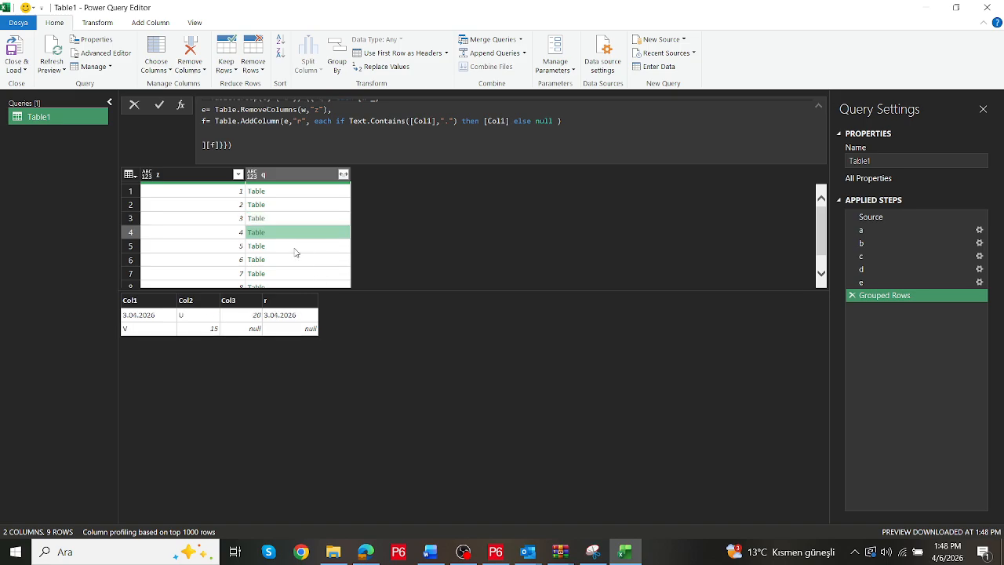
pyautogui.click(296, 252)
pyautogui.click(296, 261)
pyautogui.scroll(-1, 302, 262)
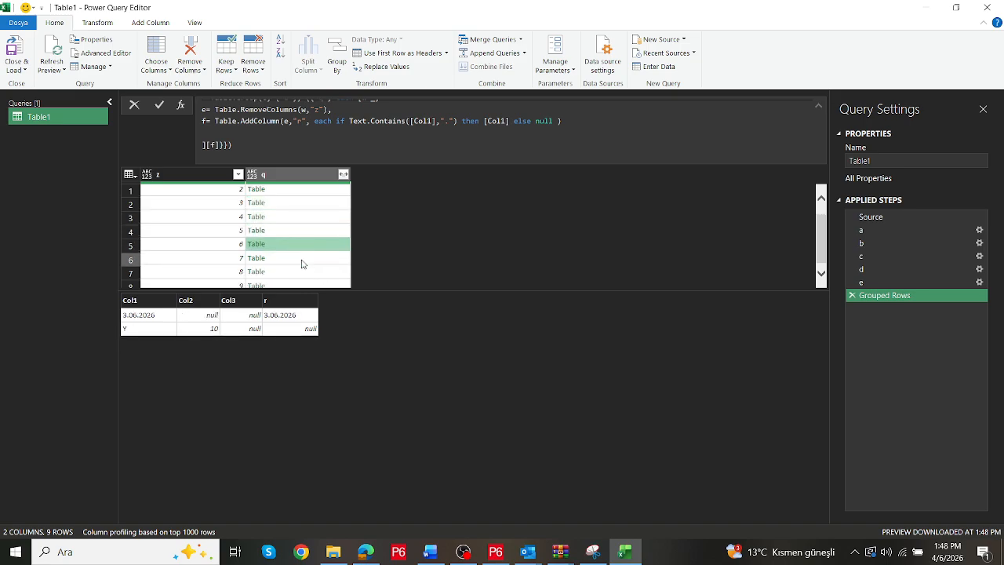
pyautogui.click(299, 227)
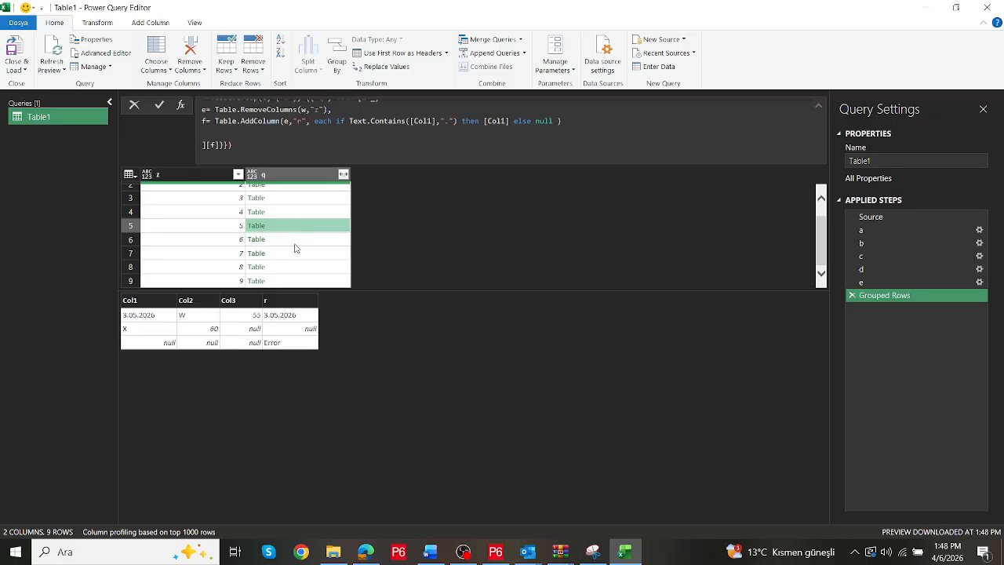
pyautogui.click(299, 240)
pyautogui.click(299, 279)
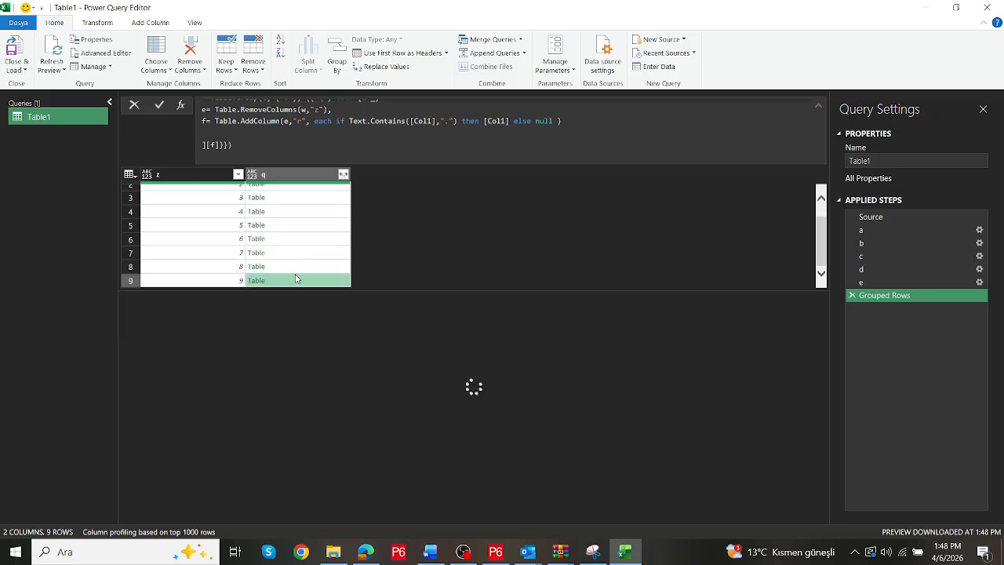
pyautogui.click(298, 266)
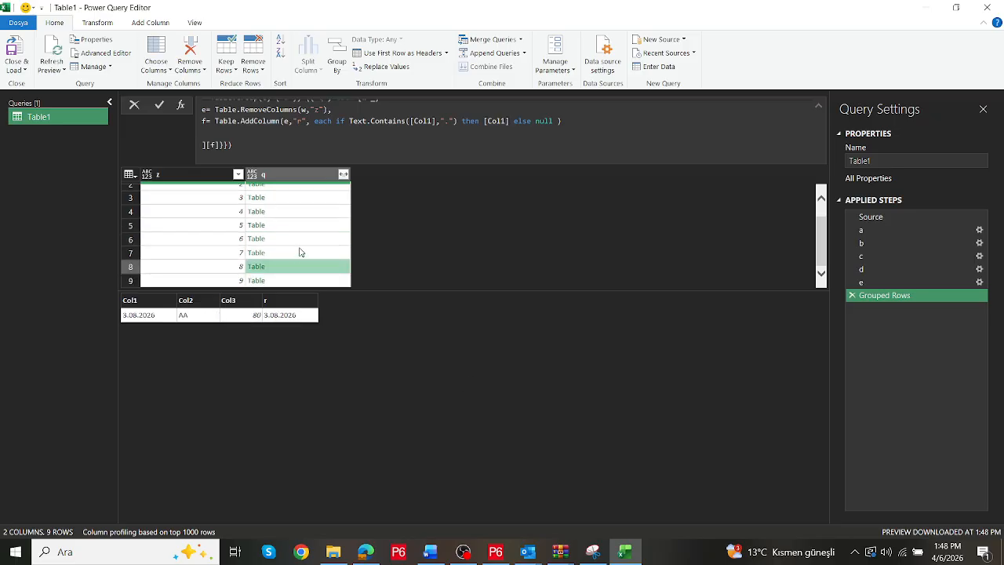
pyautogui.click(299, 253)
pyautogui.click(298, 281)
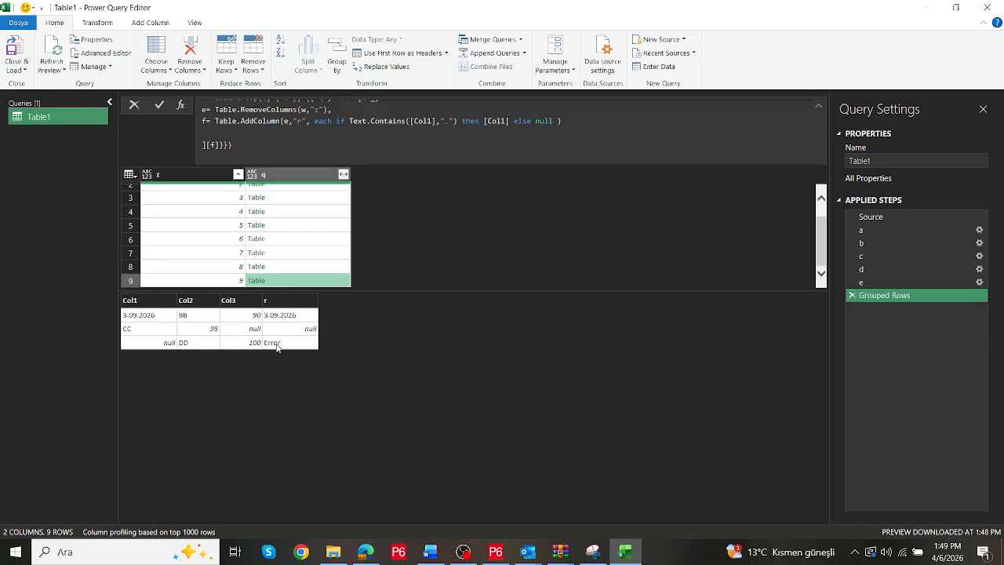
# Add a record field g below f, separated by a comma, defined as Table.ReplaceErrorValues(f, null )
pyautogui.click(568, 123)
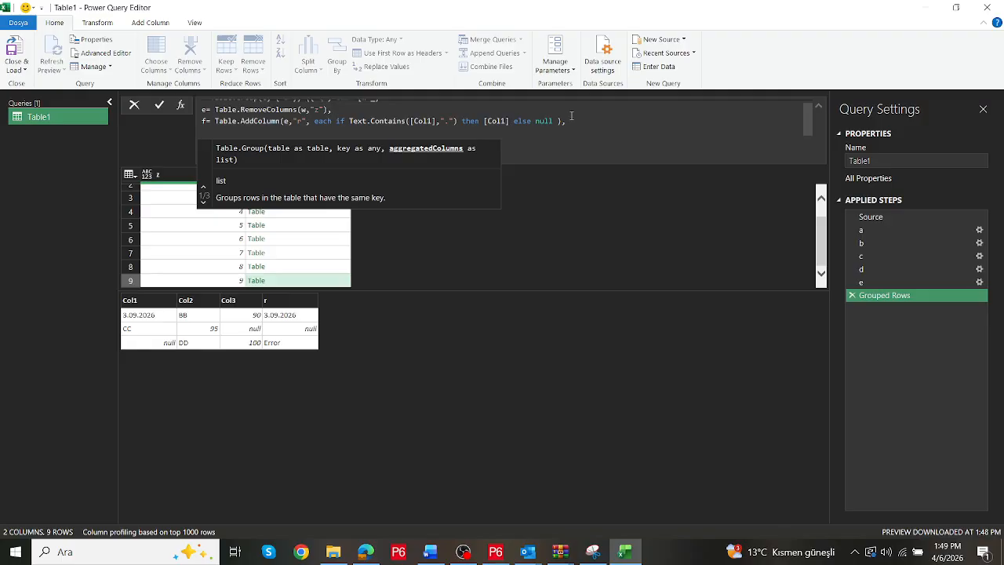
pyautogui.write('g')
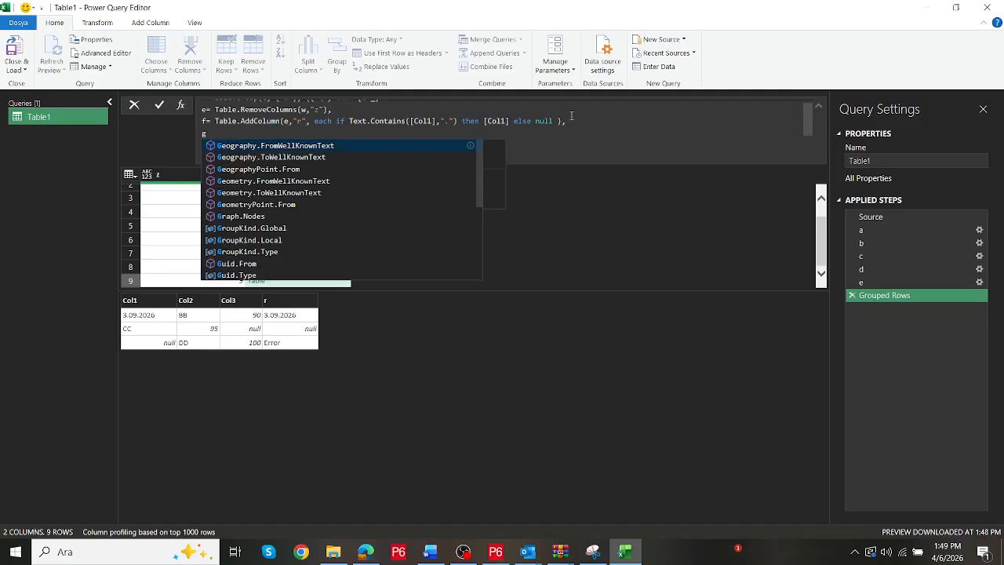
pyautogui.write('= ta')
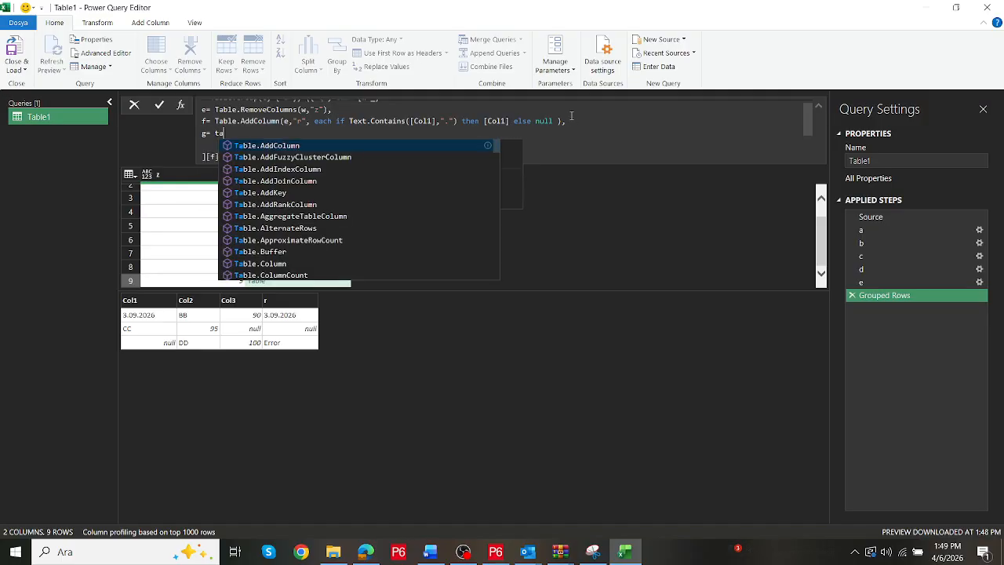
pyautogui.write('blerepla')
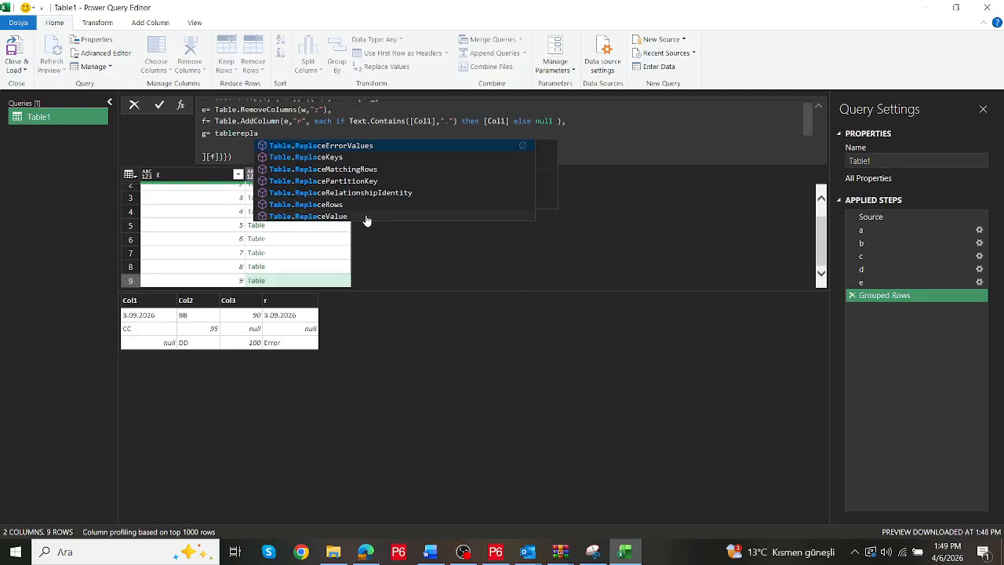
pyautogui.click(376, 147)
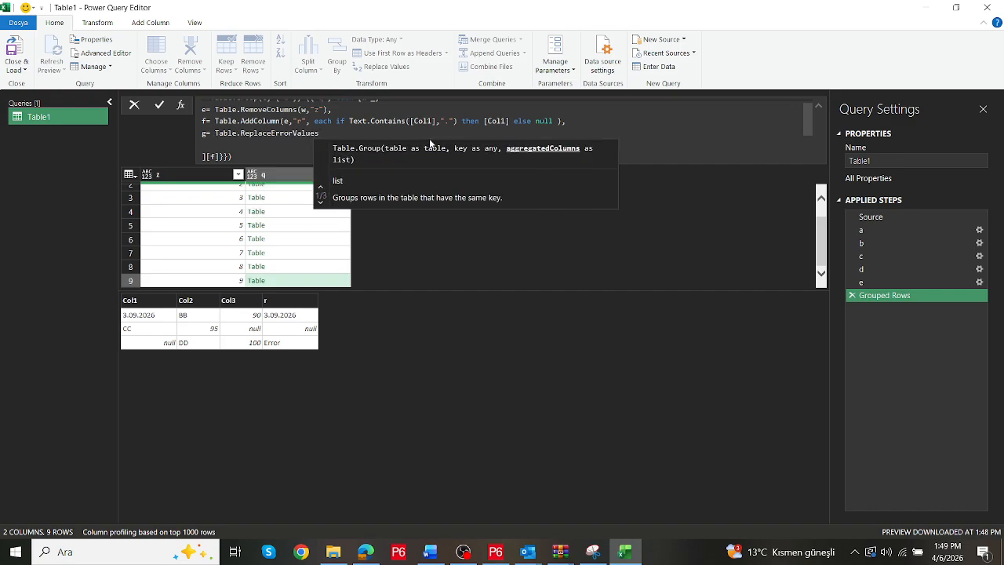
pyautogui.write('(')
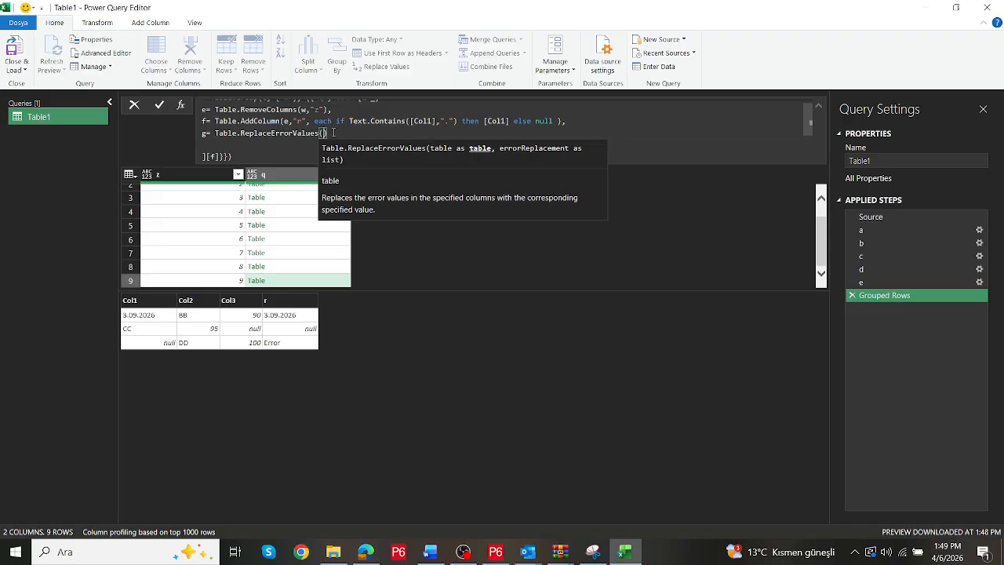
pyautogui.write('f,')
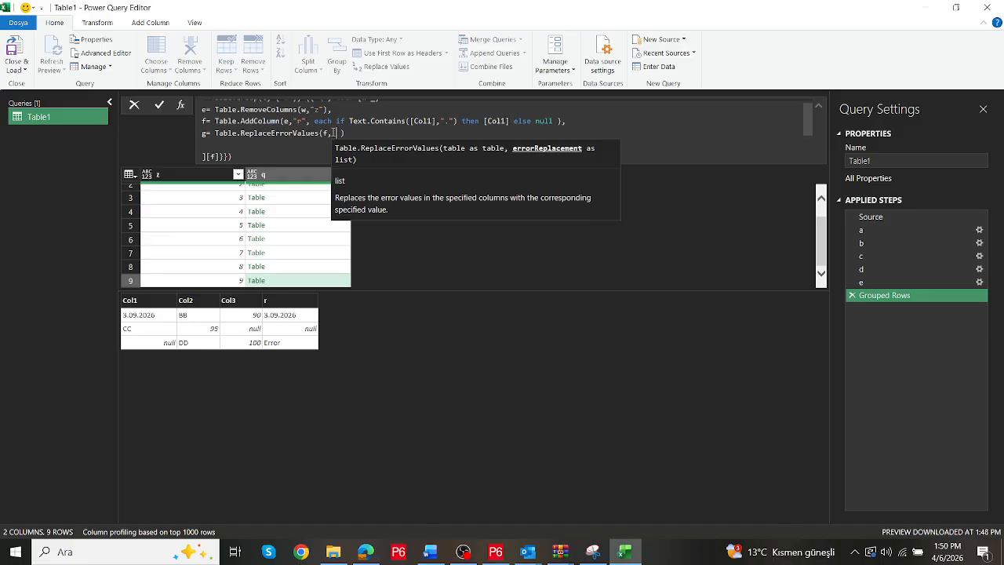
pyautogui.write('null')
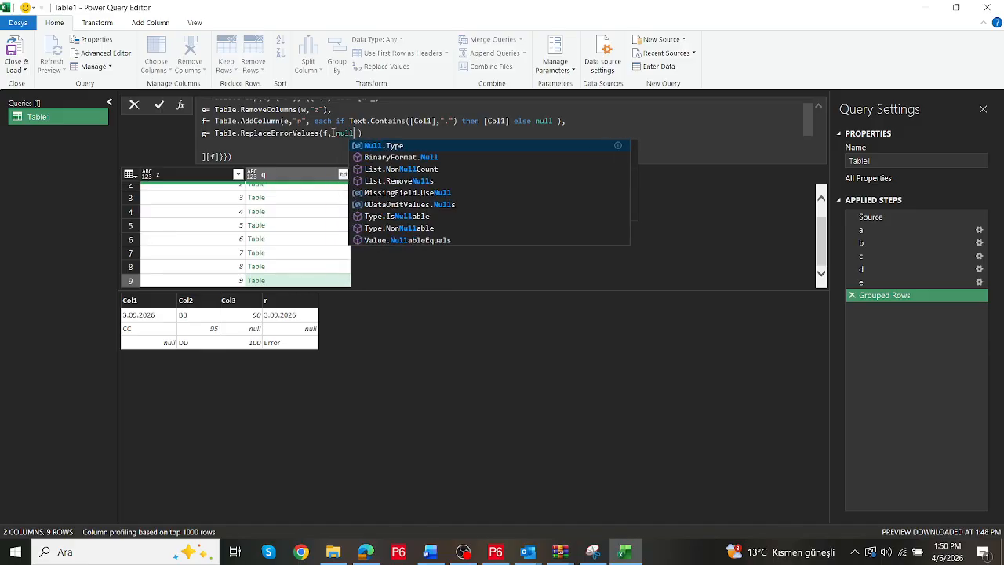
pyautogui.click(365, 131)
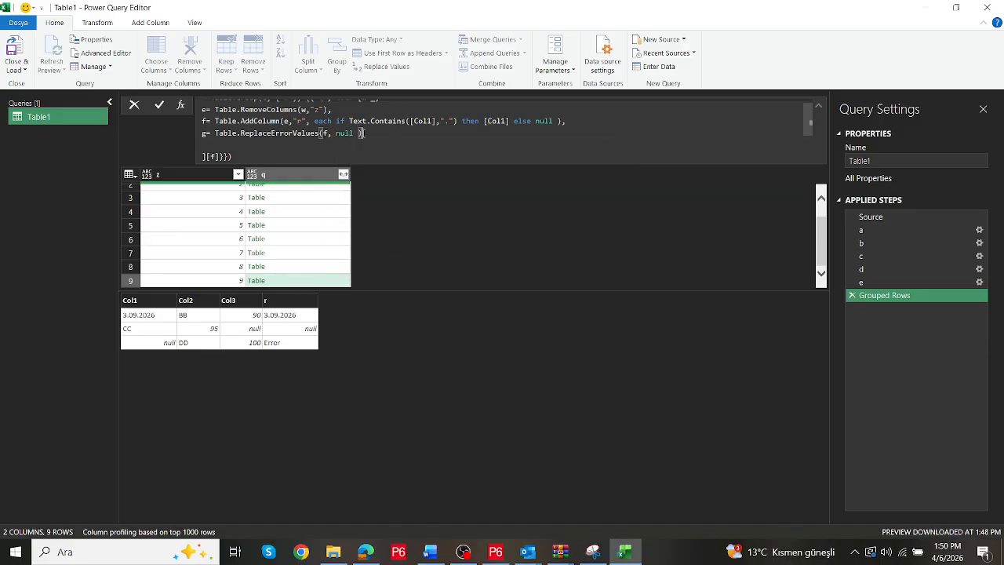
# Make the grouping record return field g instead of f, apply the formula and inspect the resulting q cells, including row 4
pyautogui.click(215, 156)
pyautogui.moveTo(216, 145); pyautogui.dragTo(212, 144)
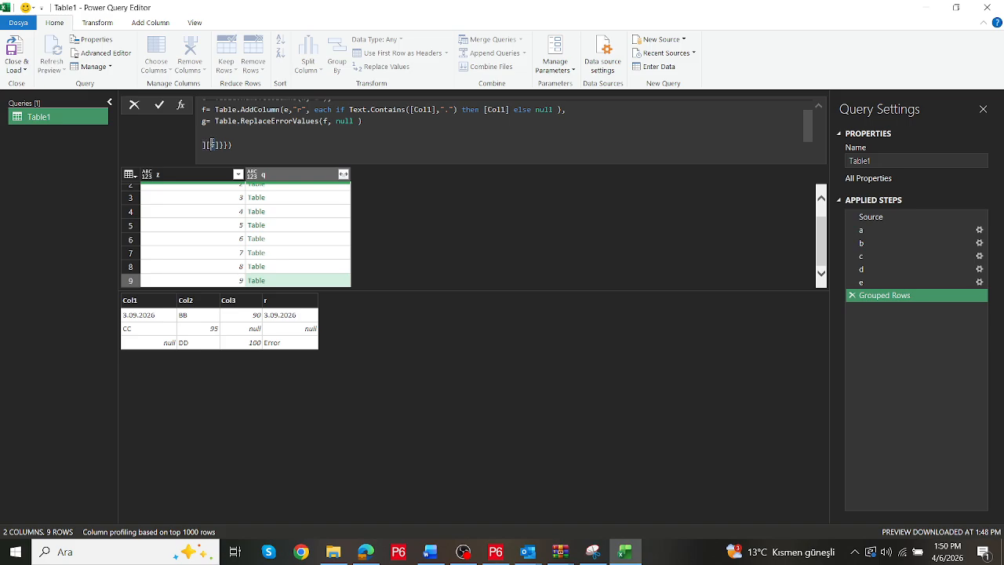
pyautogui.write('g')
pyautogui.press('Return')
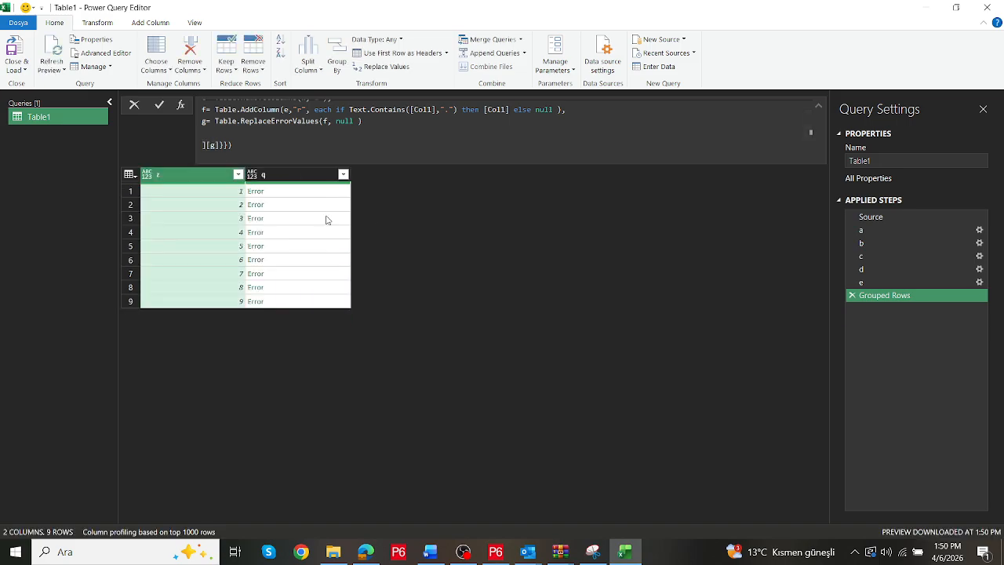
pyautogui.click(317, 283)
pyautogui.click(324, 229)
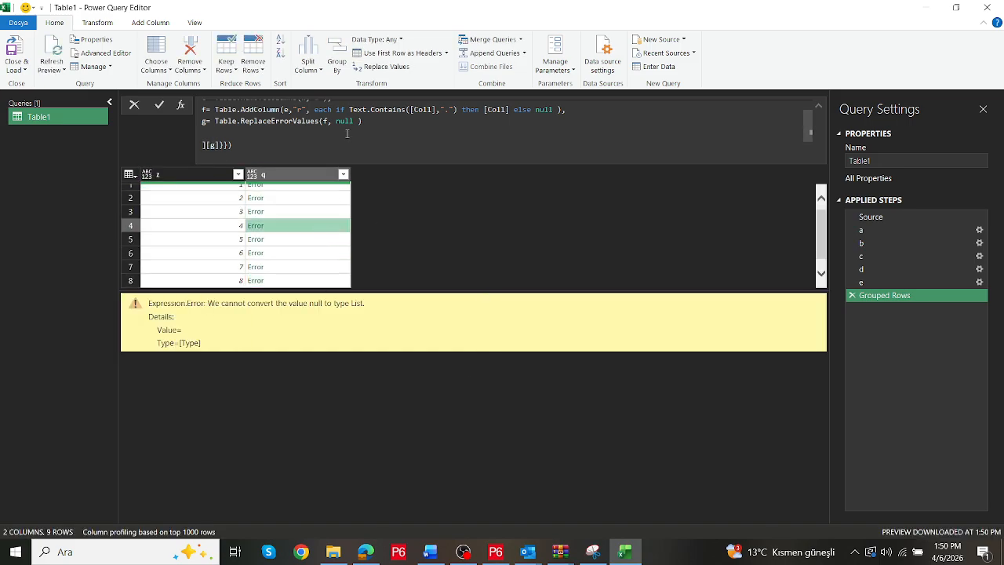
# Wrap null in braces in field g's Table.ReplaceErrorValues, apply the formula and inspect q cells in rows 2, 3, 4 and 6
pyautogui.click(335, 123)
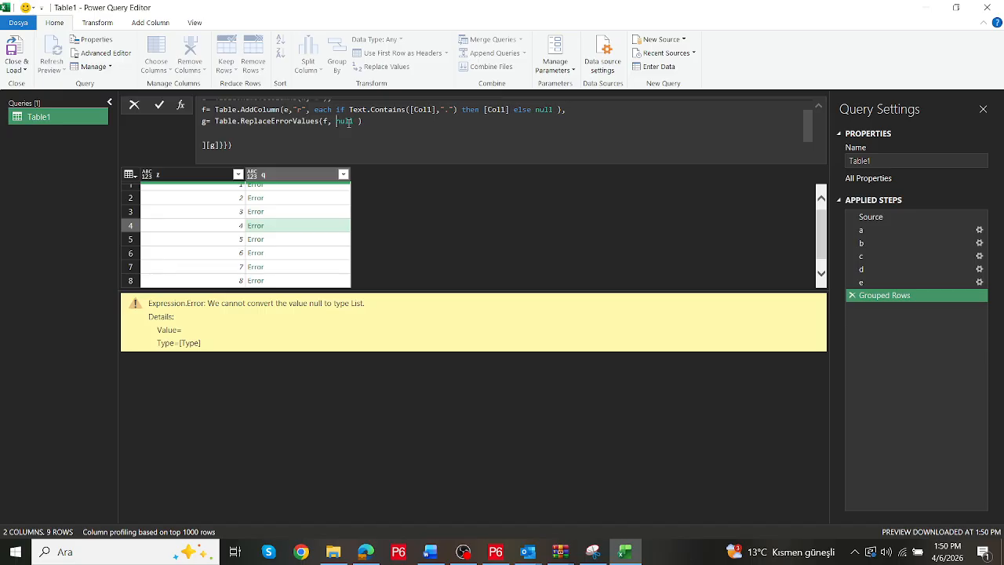
pyautogui.doubleClick(345, 121)
pyautogui.write('{')
pyautogui.press('Right')
pyautogui.press('Right')
pyautogui.press('Right')
pyautogui.press('Right')
pyautogui.write('}')
pyautogui.press('Return')
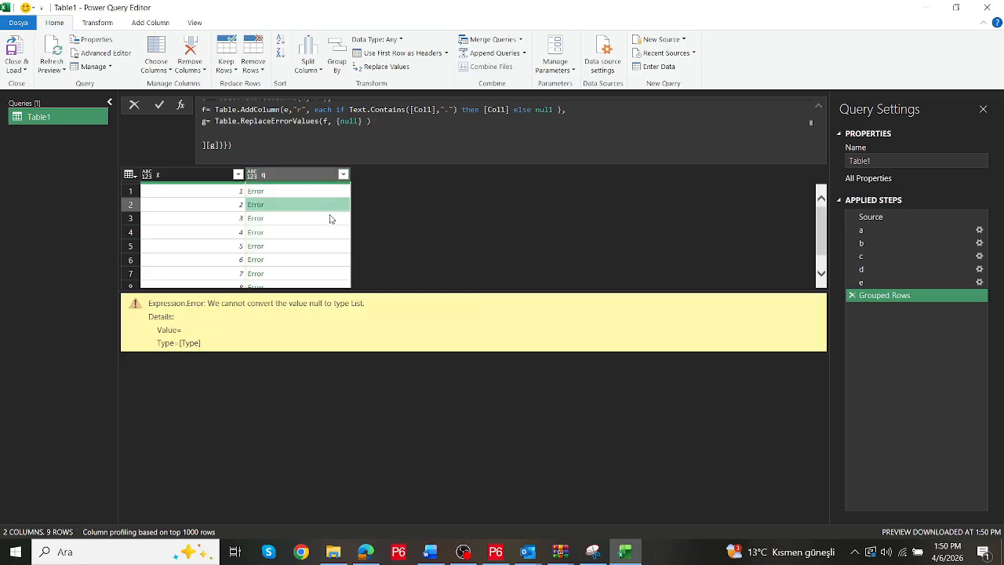
pyautogui.click(336, 259)
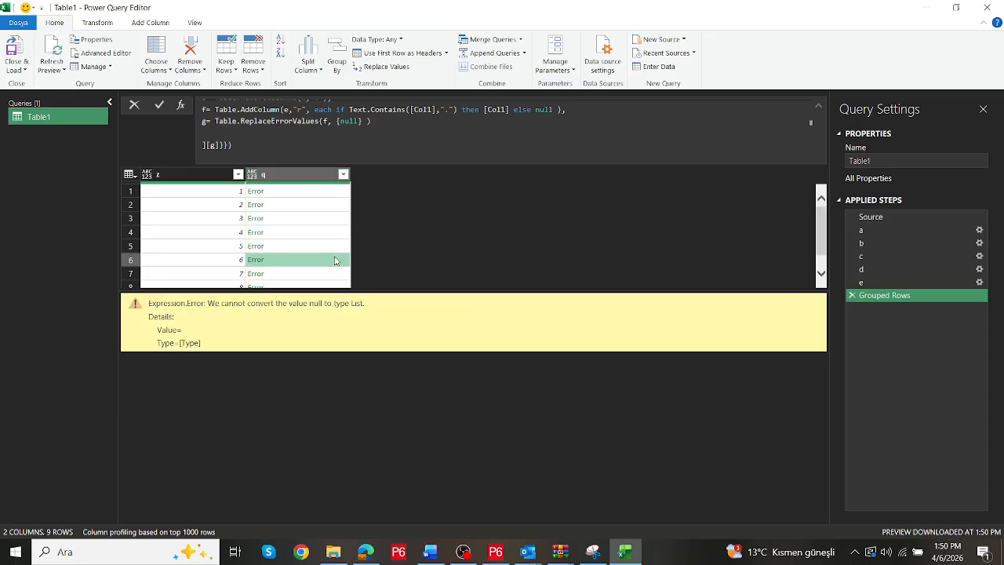
pyautogui.click(333, 234)
pyautogui.click(333, 219)
# Replace null inside field g's braces with an empty text string, giving {""}, and apply the formula
pyautogui.doubleClick(342, 122)
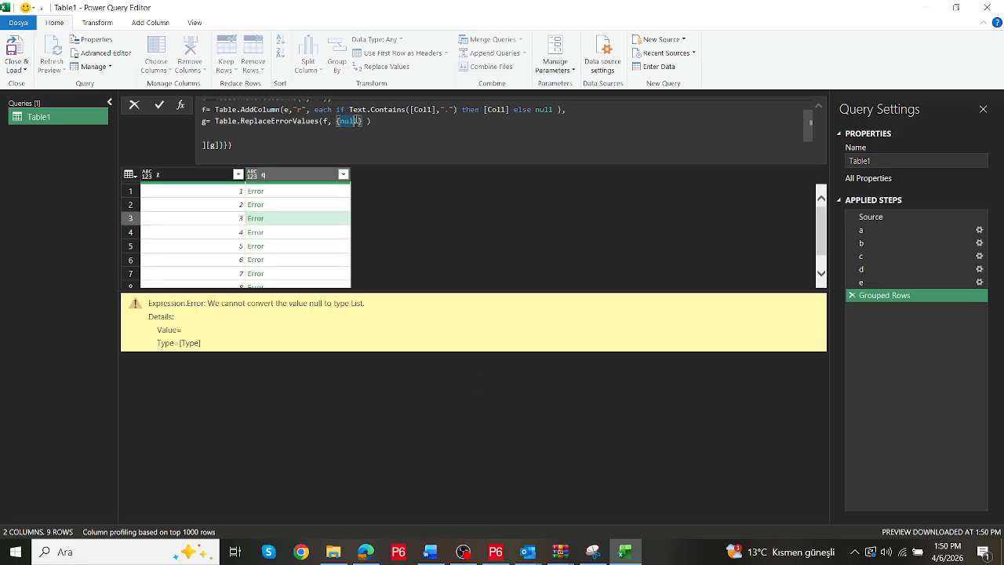
pyautogui.write('""')
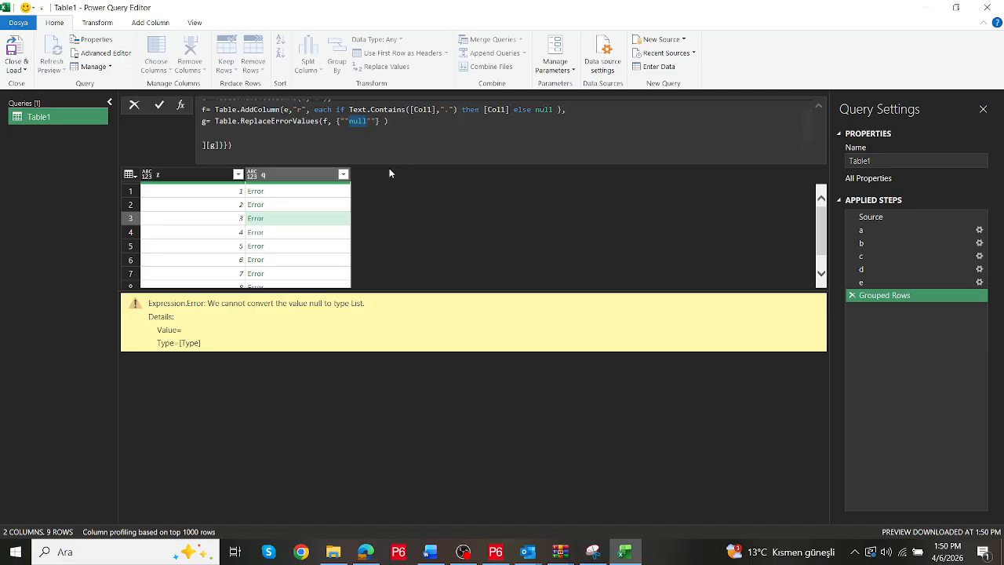
pyautogui.press('BackSpace')
pyautogui.press('BackSpace')
pyautogui.press('BackSpace')
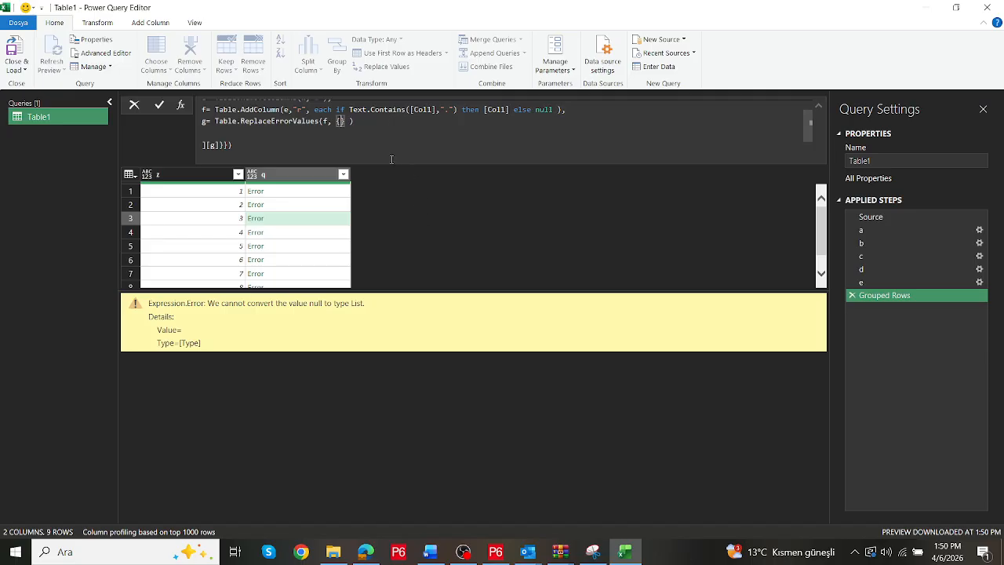
pyautogui.write('"')
pyautogui.press('Return')
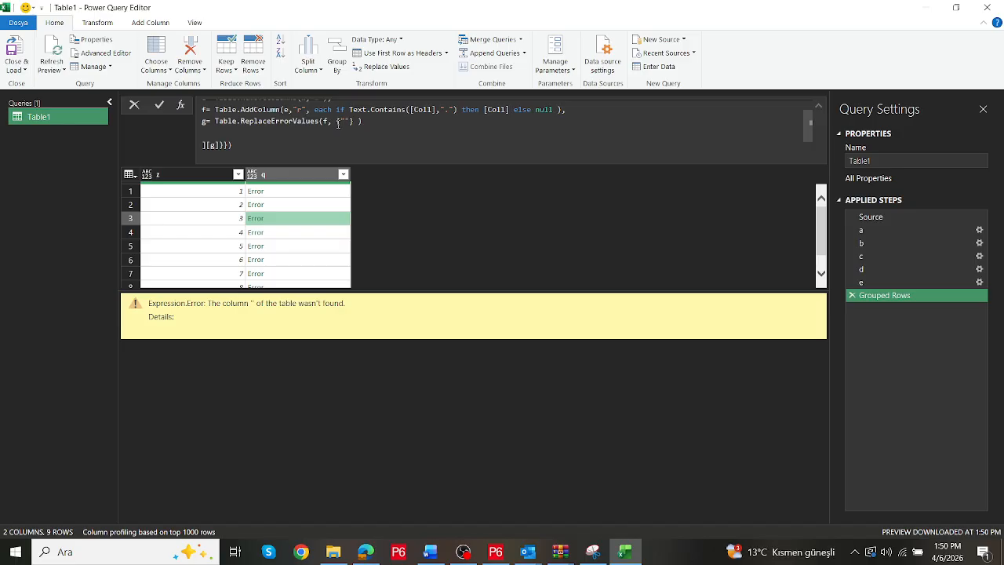
# Make the grouping record return field f instead of g, apply the formula and inspect the nested tables in rows 1, 7 and 9
pyautogui.doubleClick(212, 145)
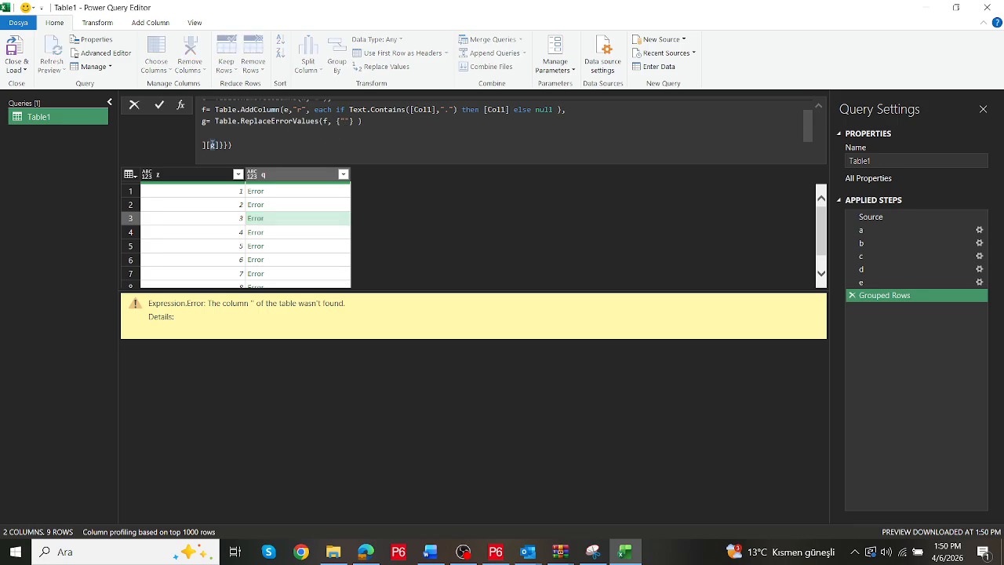
pyautogui.write('f')
pyautogui.press('Return')
pyautogui.click(313, 196)
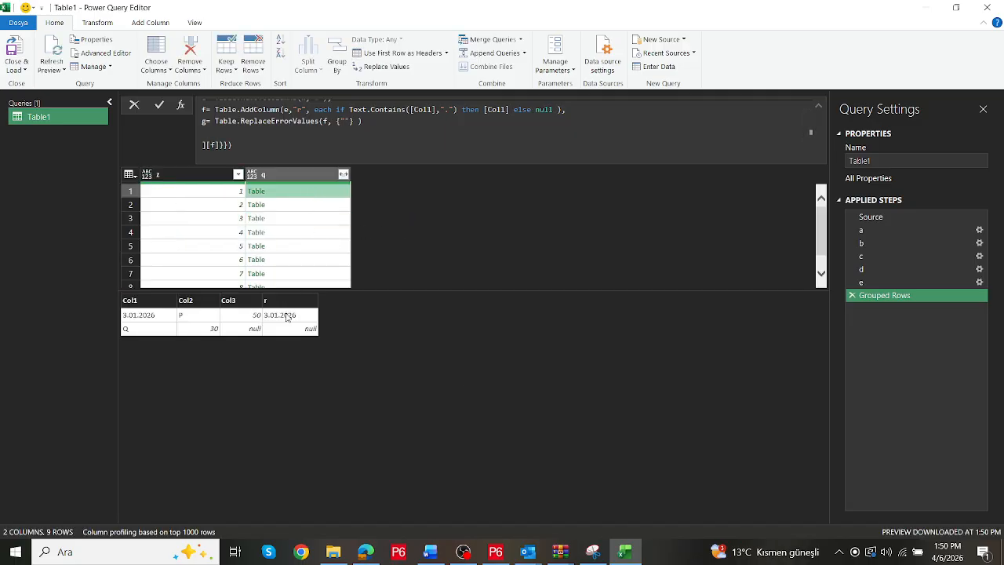
pyautogui.click(290, 274)
pyautogui.scroll(-1, 297, 268)
pyautogui.click(290, 281)
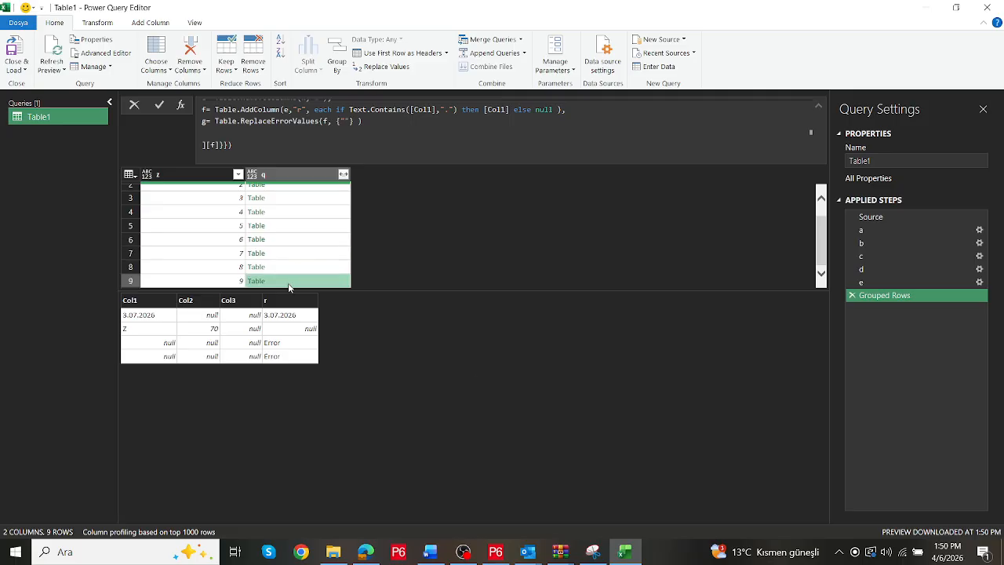
# Change field g to Table.ReplaceErrorValues(f, {"r"}, null ), apply the formula and inspect the nested tables of q down to row 9
pyautogui.click(343, 122)
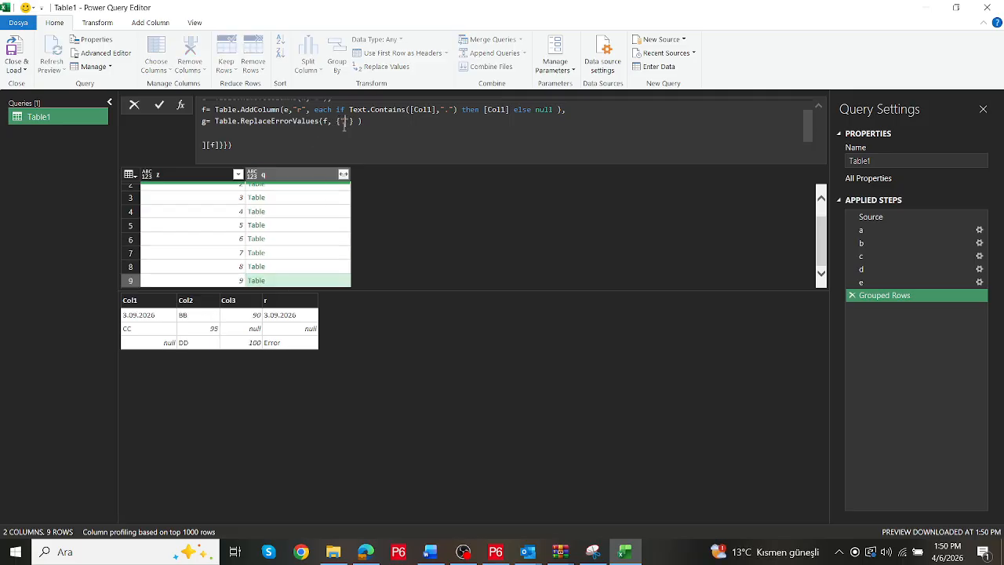
pyautogui.write('r"},')
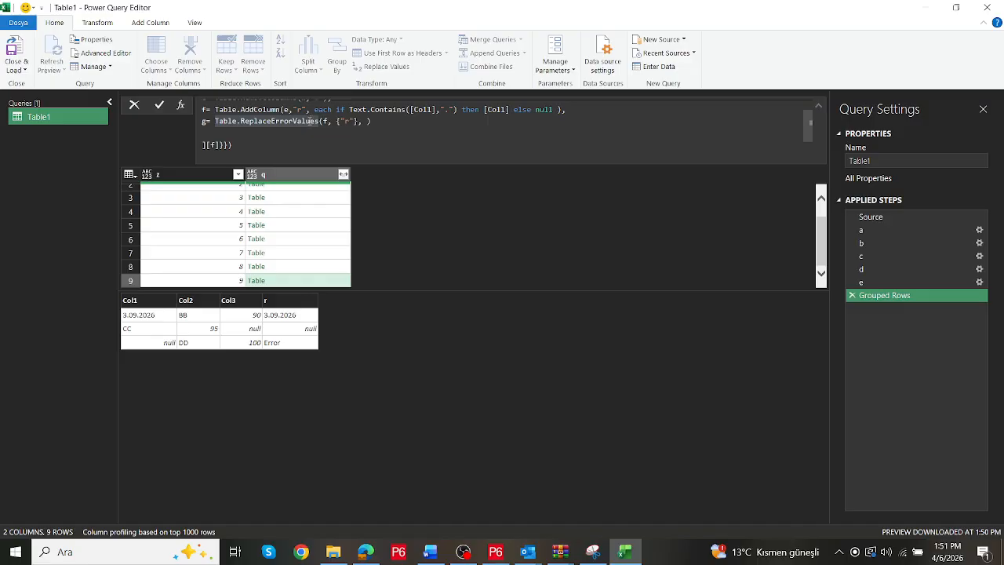
pyautogui.click(294, 121)
pyautogui.moveTo(299, 121)
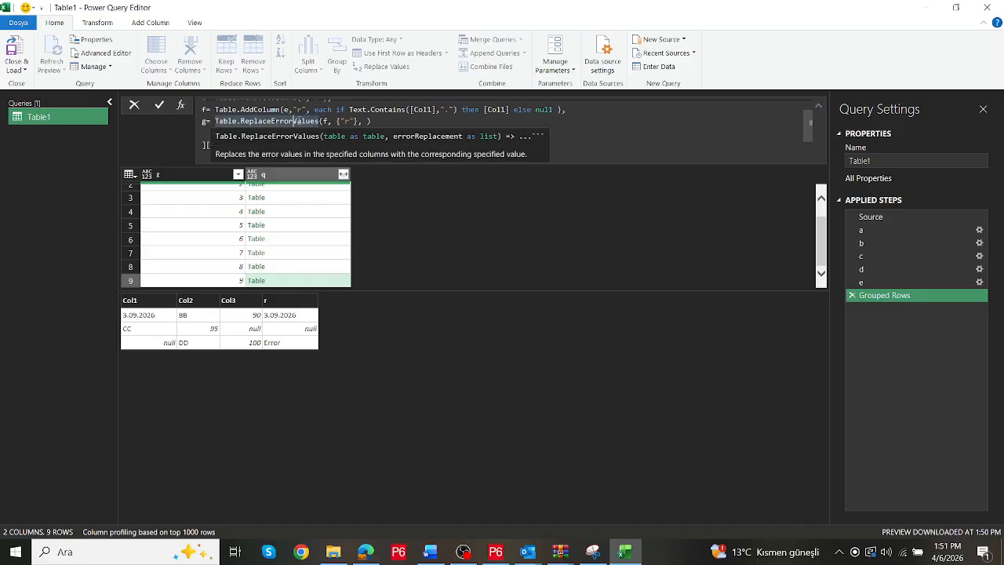
pyautogui.click(363, 120)
pyautogui.write('null')
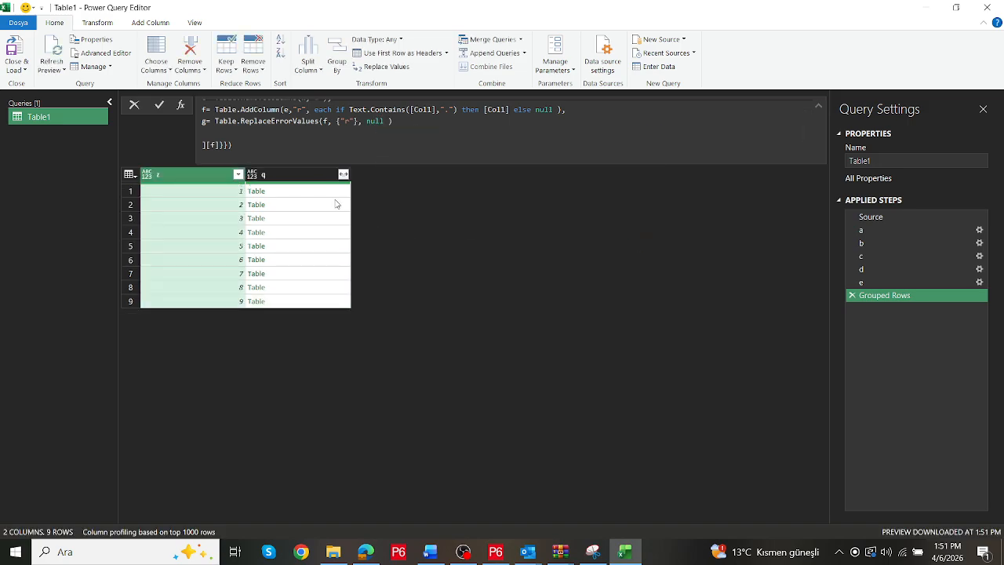
pyautogui.click(328, 194)
pyautogui.click(328, 206)
pyautogui.click(319, 238)
pyautogui.scroll(-2, 333, 247)
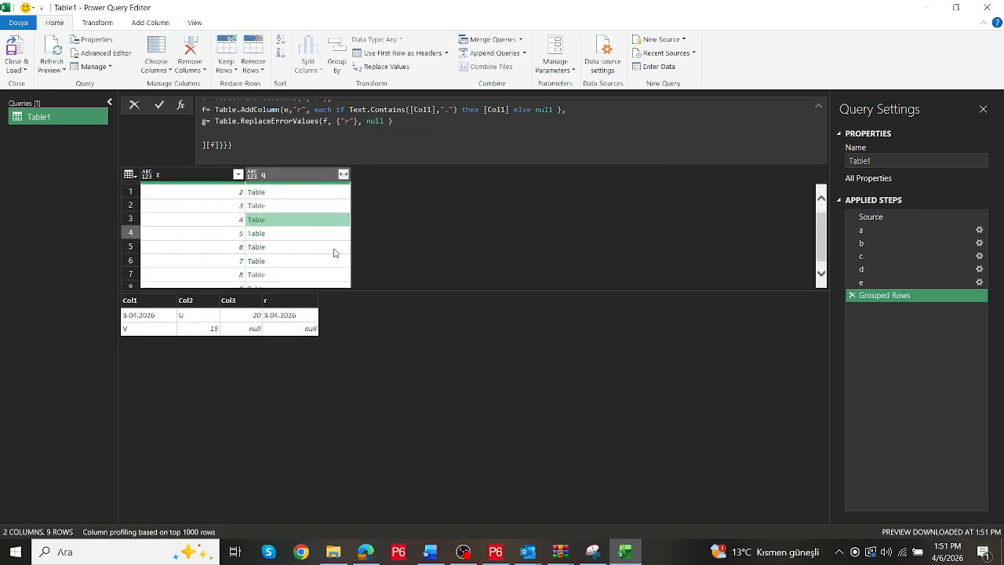
pyautogui.click(320, 283)
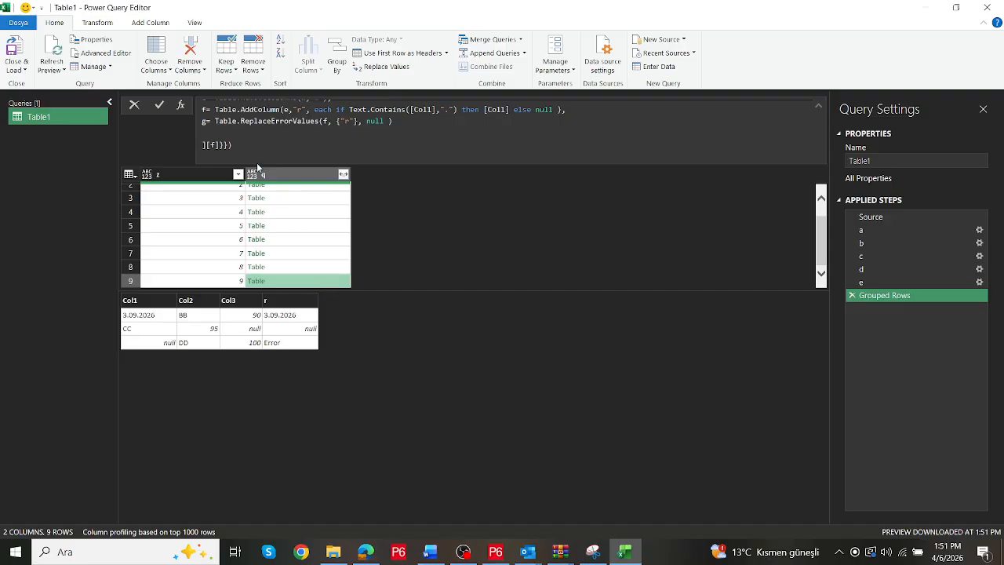
# Make the grouping record return field g instead of f, apply the formula and inspect the q cell in row 2
pyautogui.click(211, 144)
pyautogui.press('Delete')
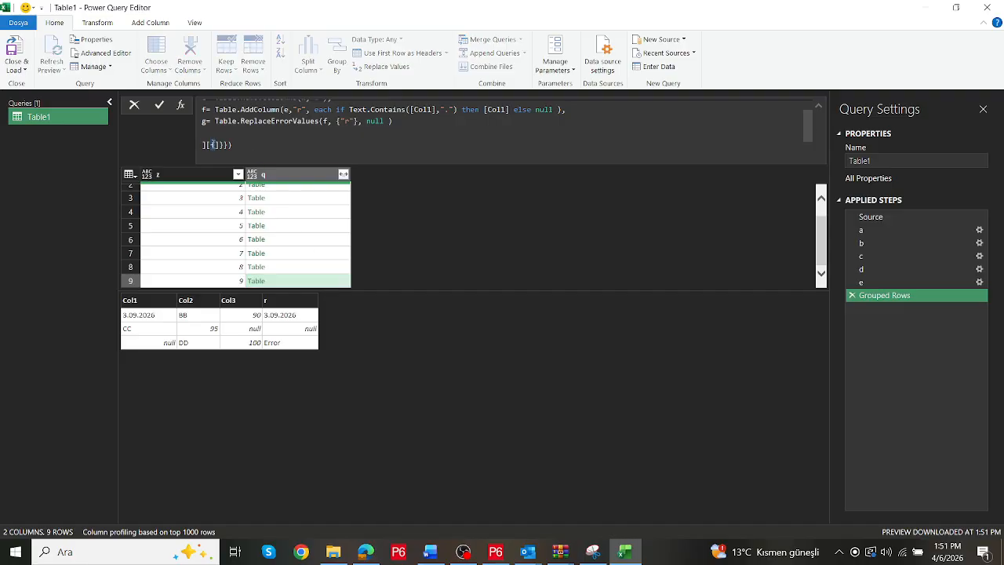
pyautogui.write('g')
pyautogui.press('Return')
pyautogui.click(311, 204)
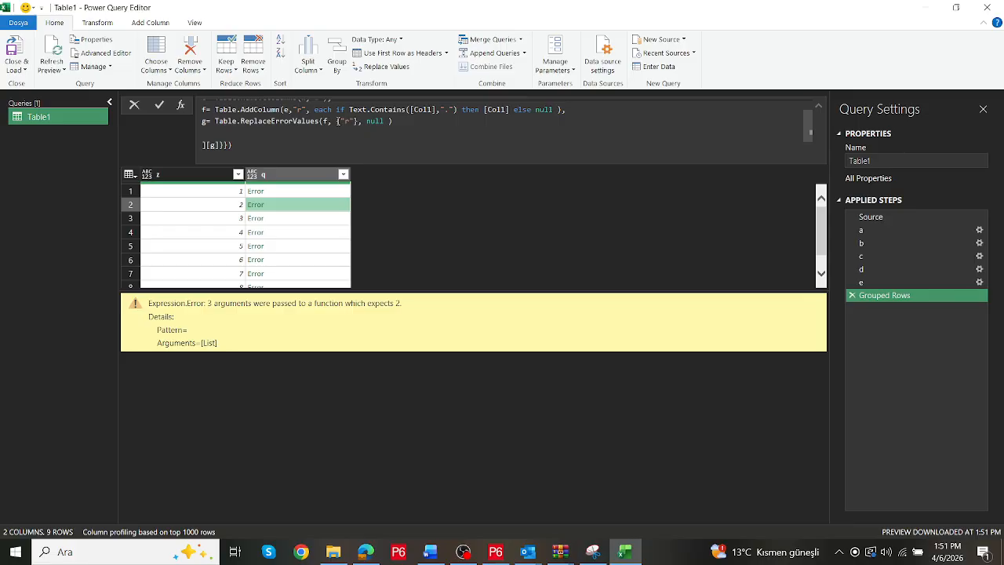
# Remove the null argument and the text r from field g, leaving Table.ReplaceErrorValues(f, {""}), and apply the formula
pyautogui.moveTo(337, 121); pyautogui.dragTo(358, 121)
pyautogui.press('BackSpace')
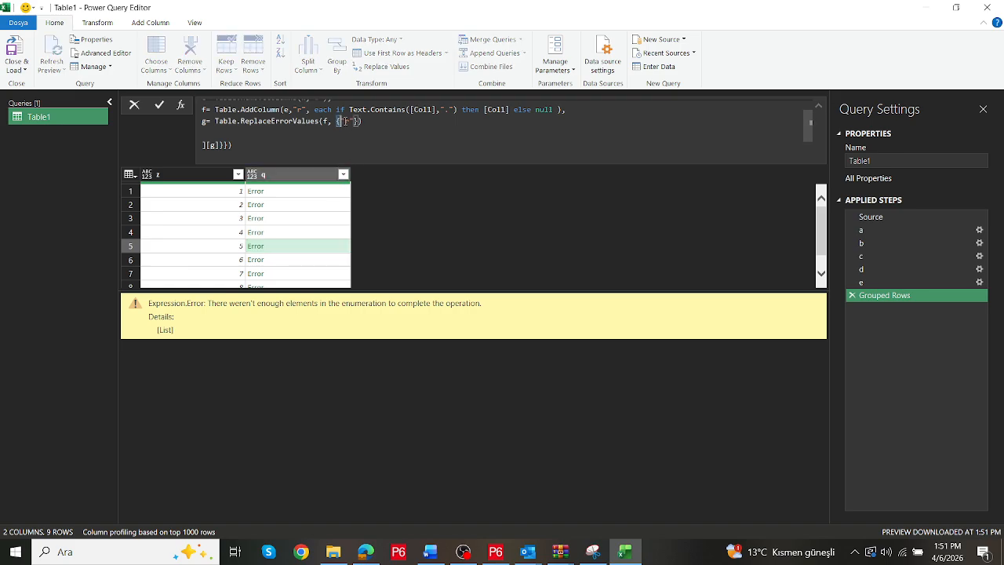
pyautogui.moveTo(337, 122); pyautogui.dragTo(354, 122)
pyautogui.doubleClick(347, 121)
pyautogui.press('BackSpace')
pyautogui.press('Return')
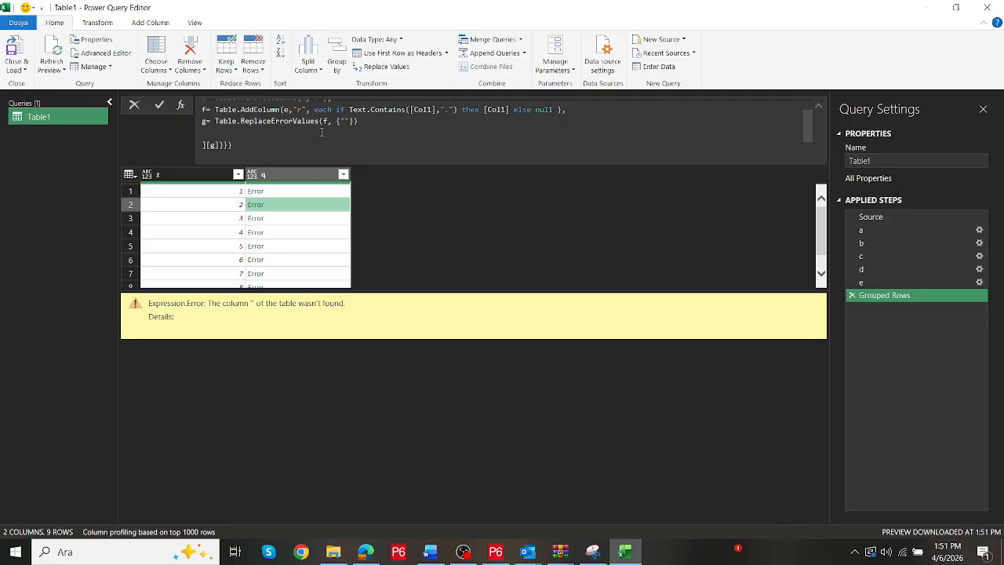
# Copy the function name Table.ReplaceErrorValues from field g, switch to Microsoft Edge and open Google in a new tab
pyautogui.moveTo(214, 121); pyautogui.dragTo(321, 121)
pyautogui.hotkey('ctrl', 'c')
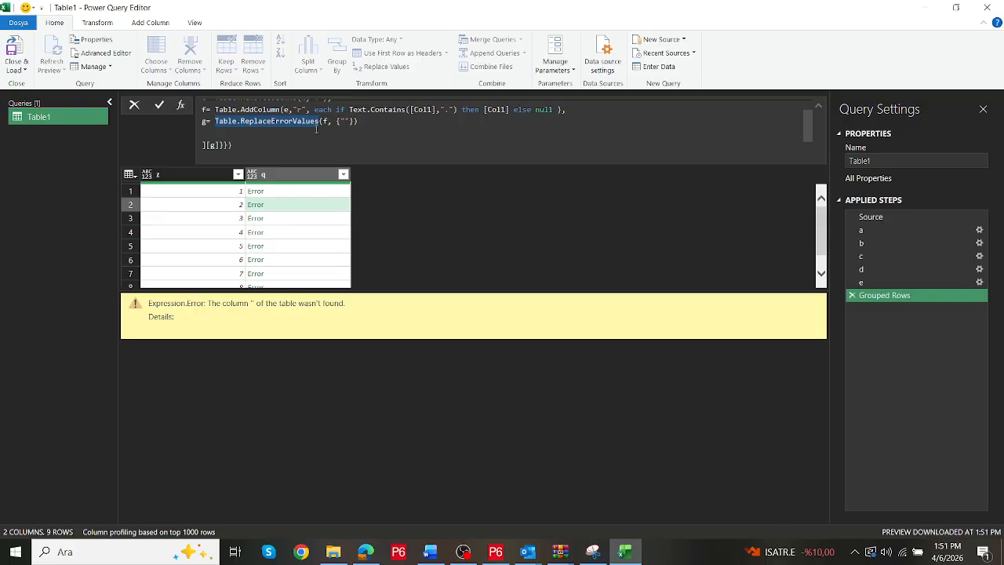
pyautogui.click(366, 552)
pyautogui.click(876, 13)
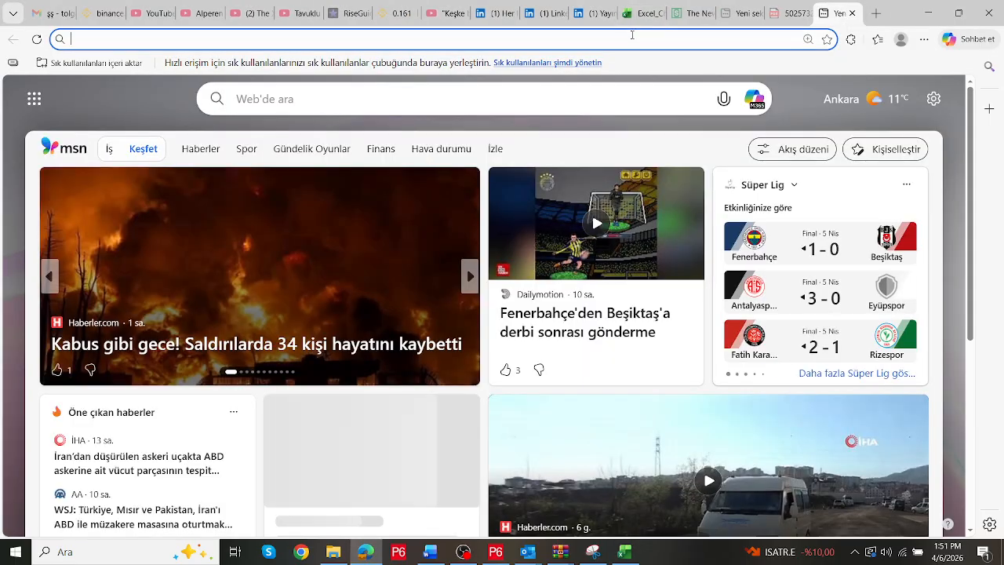
pyautogui.write('g')
pyautogui.press('Return')
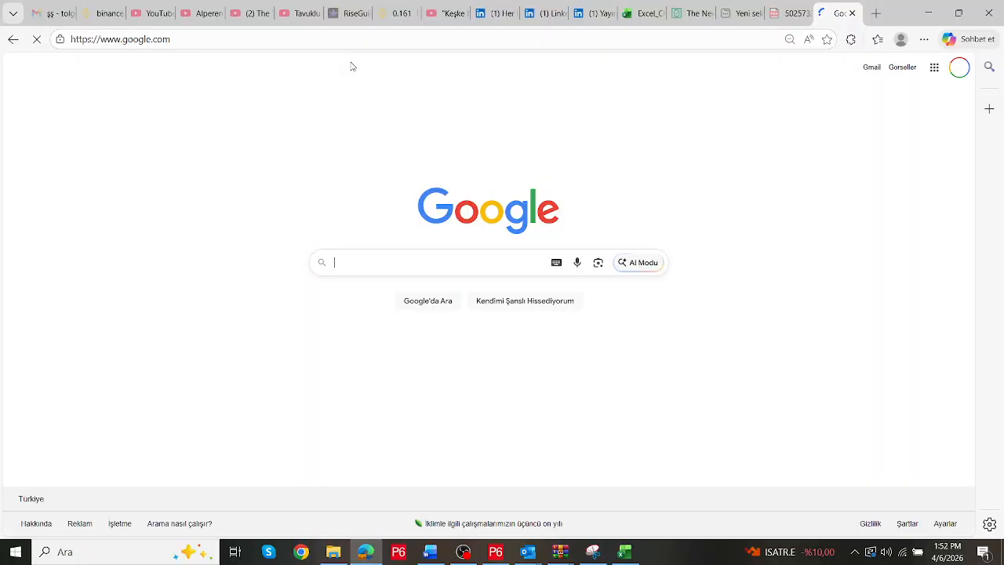
# Search Google for "table replaceerrorvalues power query" using the copied function name and its suggestion
pyautogui.hotkey('ctrl', 'v')
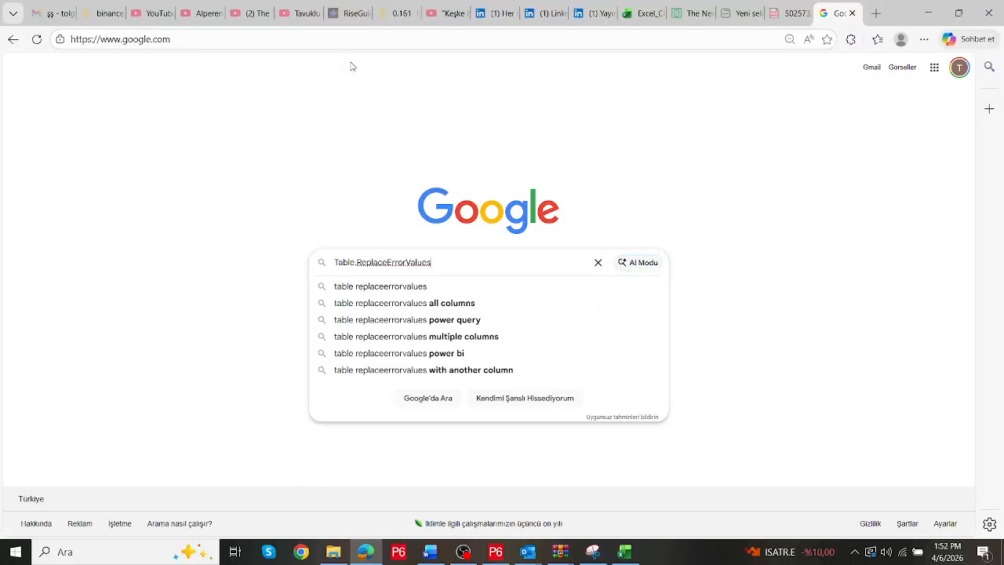
pyautogui.press('Down')
pyautogui.press('Down')
pyautogui.press('Down')
pyautogui.press('Down')
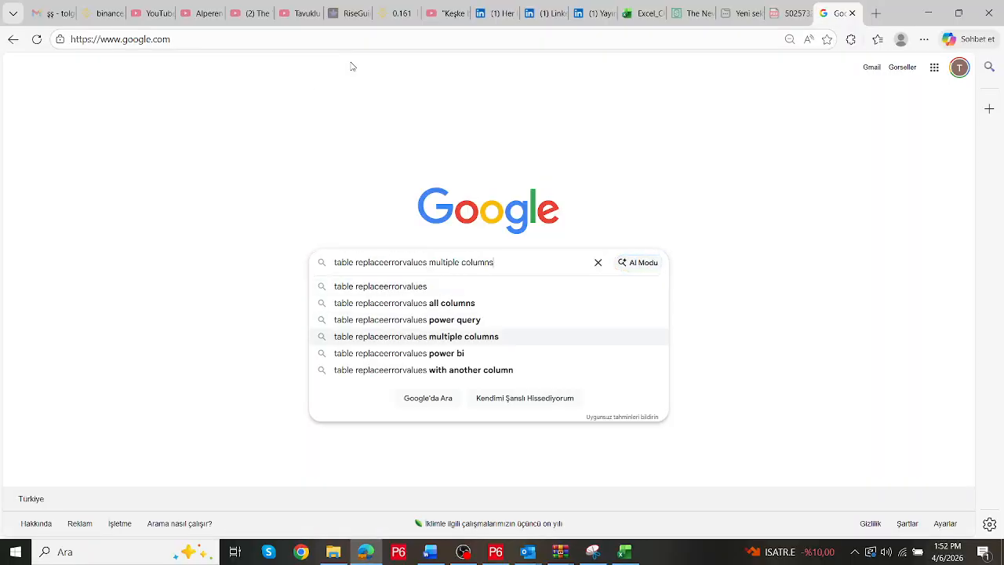
pyautogui.click(486, 320)
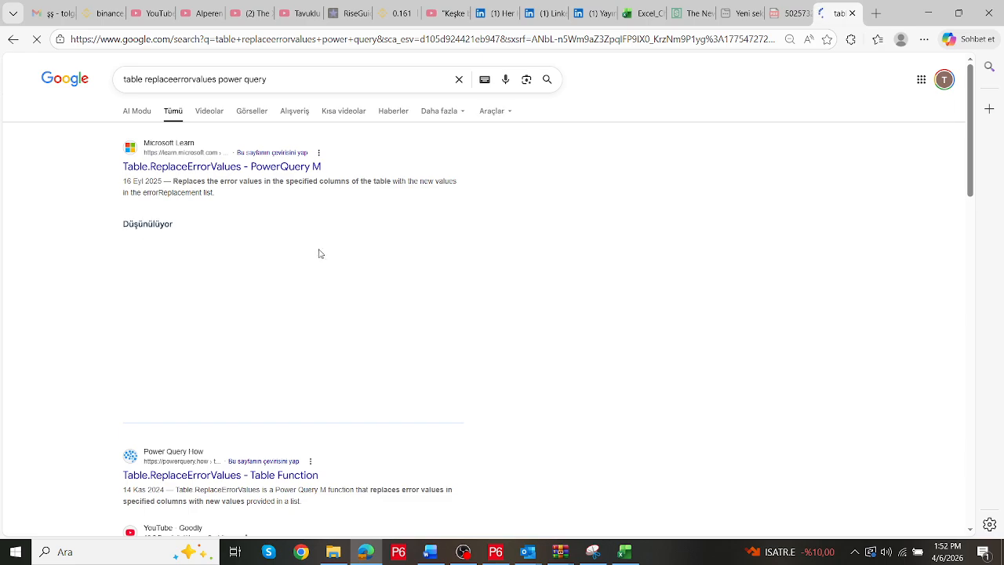
# Open the Microsoft Learn and Power Query How results for Table.ReplaceErrorValues in new tabs and go to the Learn article
pyautogui.rightClick(223, 167)
pyautogui.click(264, 176)
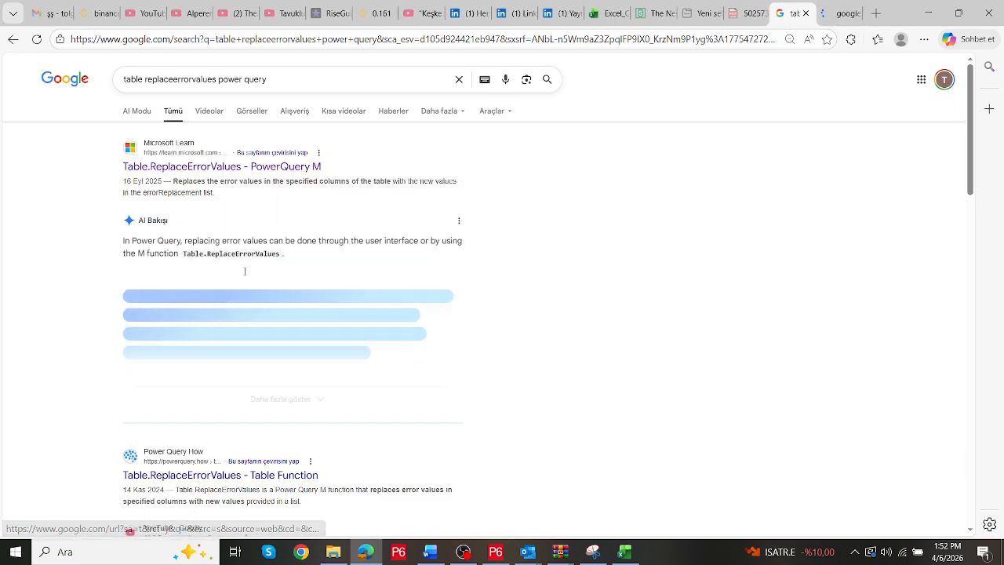
pyautogui.scroll(-2, 245, 271)
pyautogui.rightClick(234, 345)
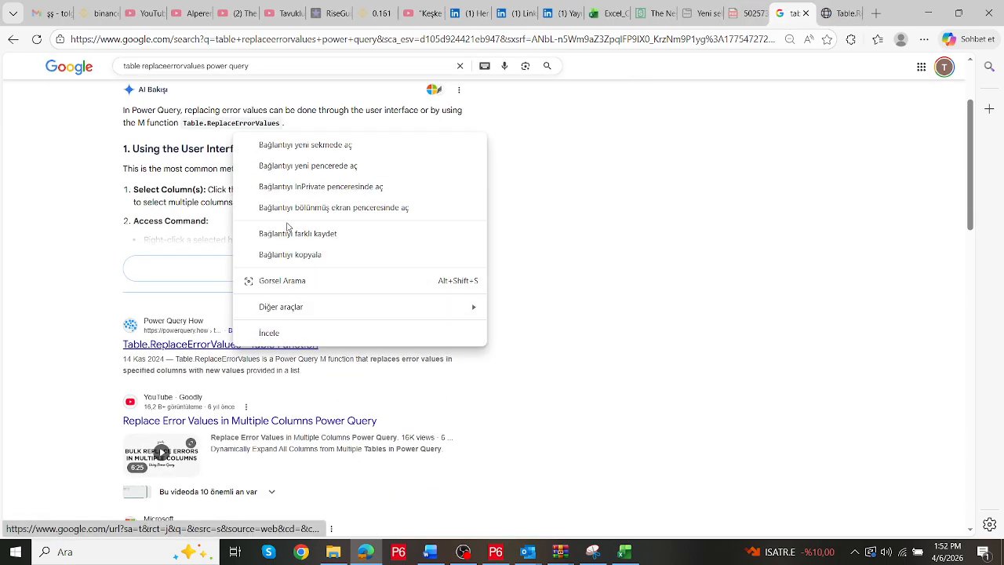
pyautogui.click(282, 146)
pyautogui.hotkey('ctrl', 'Tab')
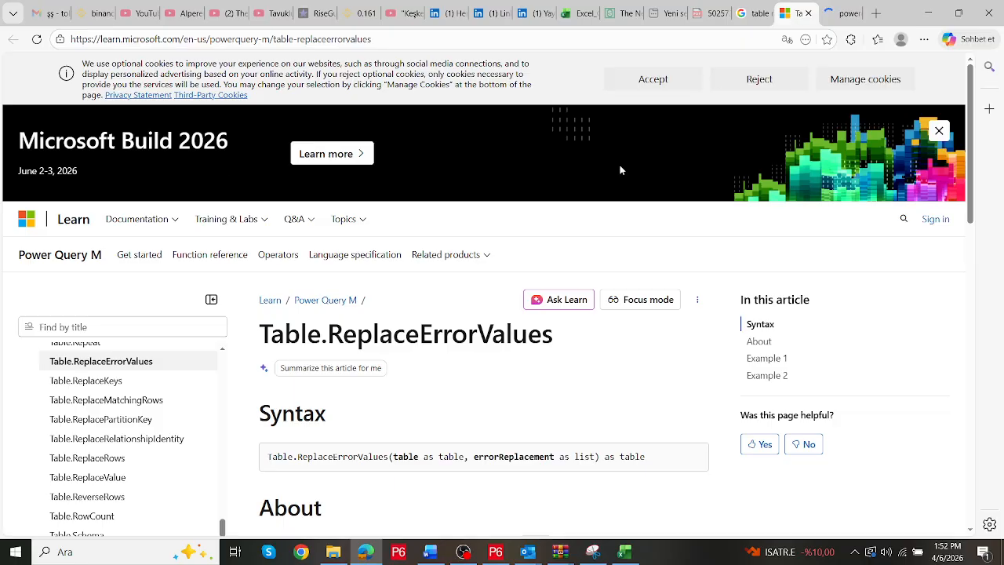
# Compare the replacement list syntax in the Learn article's usage examples with field g's list in the Power Query Editor
pyautogui.scroll(-9, 511, 287)
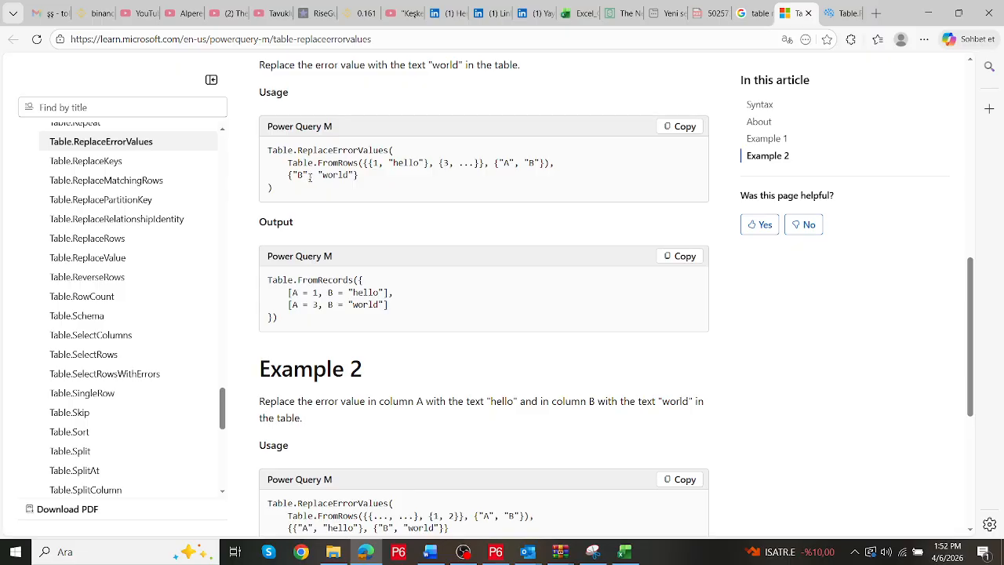
pyautogui.click(843, 13)
pyautogui.click(794, 13)
pyautogui.hotkey('alt', 'Tab')
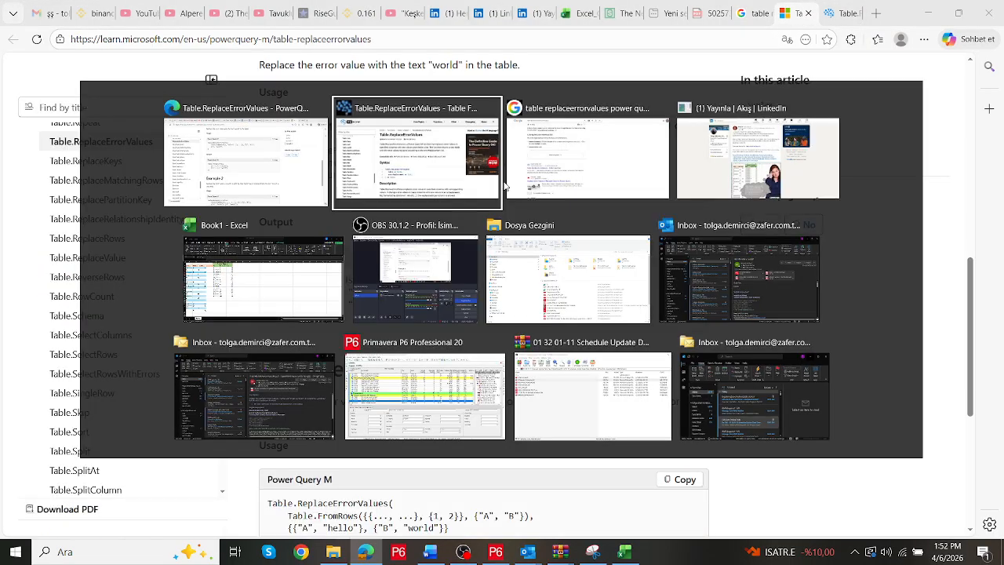
pyautogui.hotkey('alt', 'Tab')
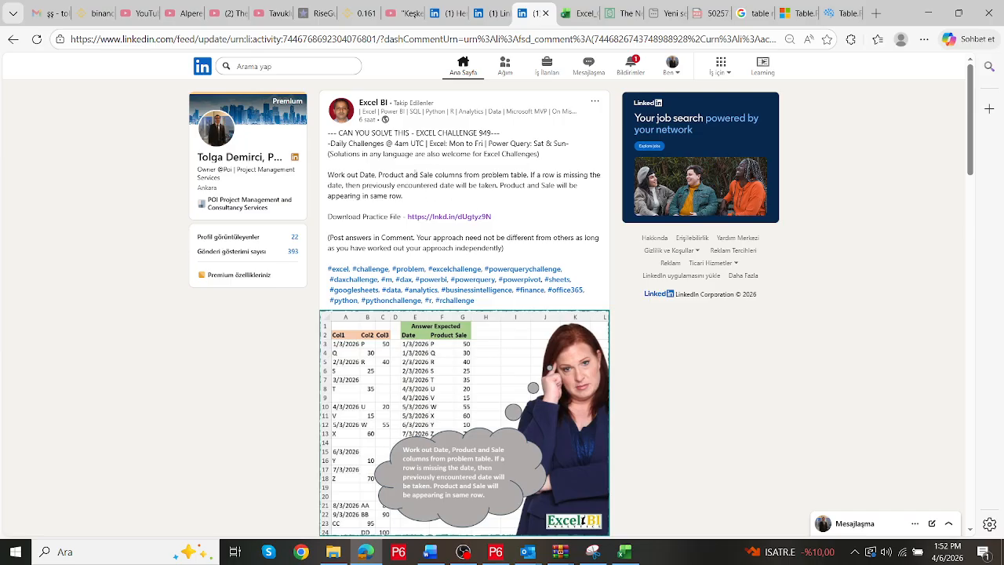
pyautogui.hotkey('alt', 'Tab')
pyautogui.click(625, 551)
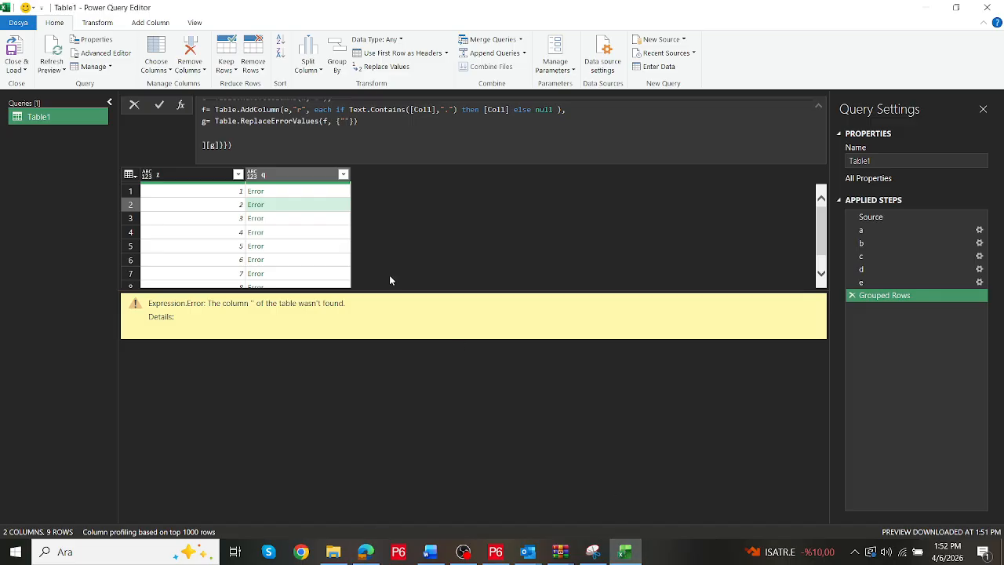
pyautogui.click(335, 120)
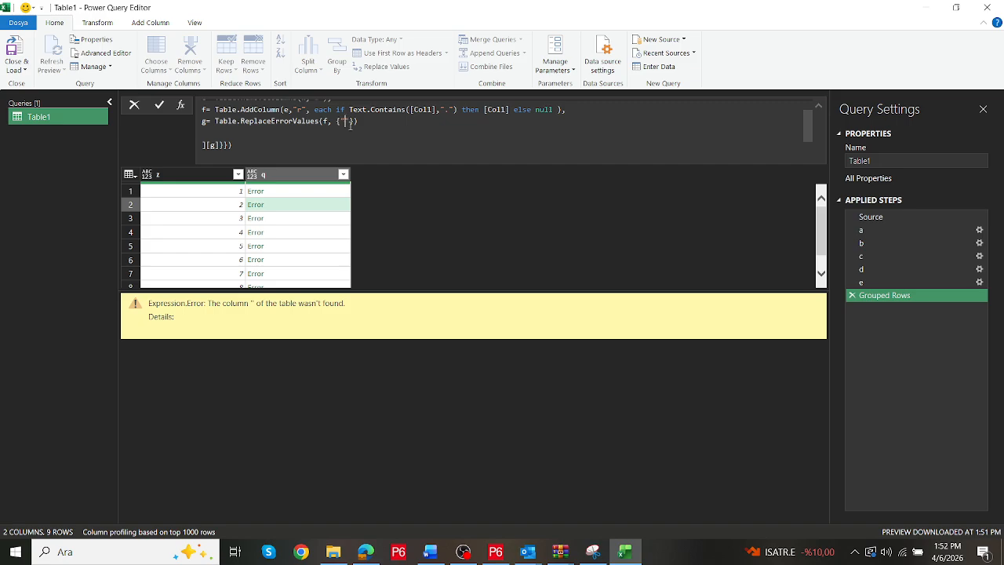
pyautogui.hotkey('alt', 'Tab')
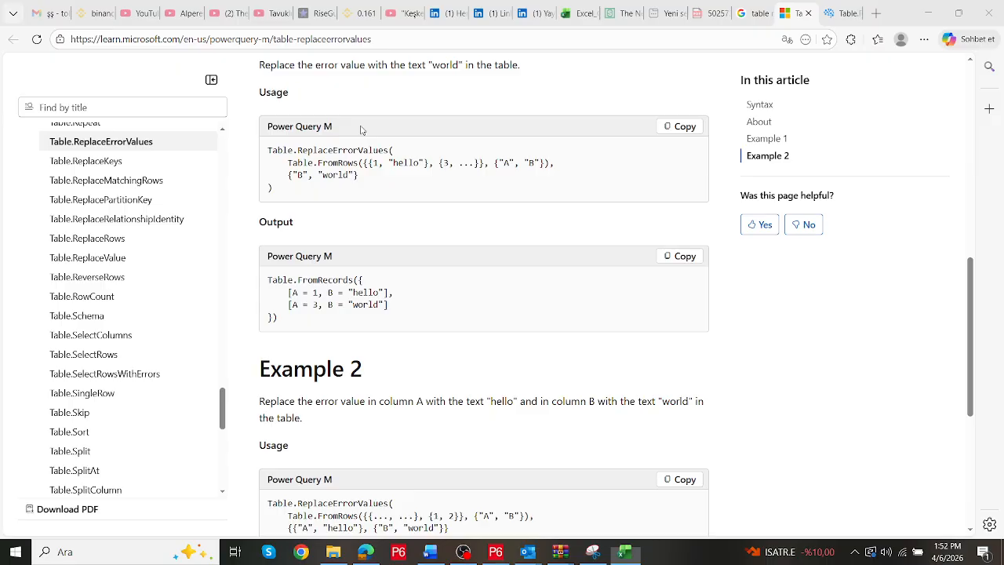
# Switch back to the Power Query Editor, set field g's error replacement list to {"r",""} and apply the formula
pyautogui.hotkey('alt', 'Tab')
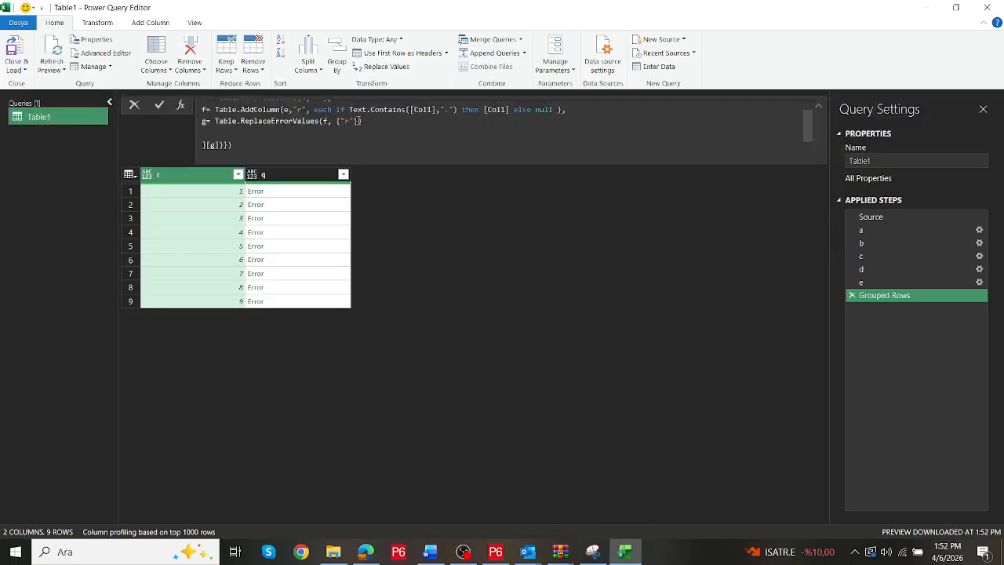
pyautogui.click(354, 121)
pyautogui.write(',')
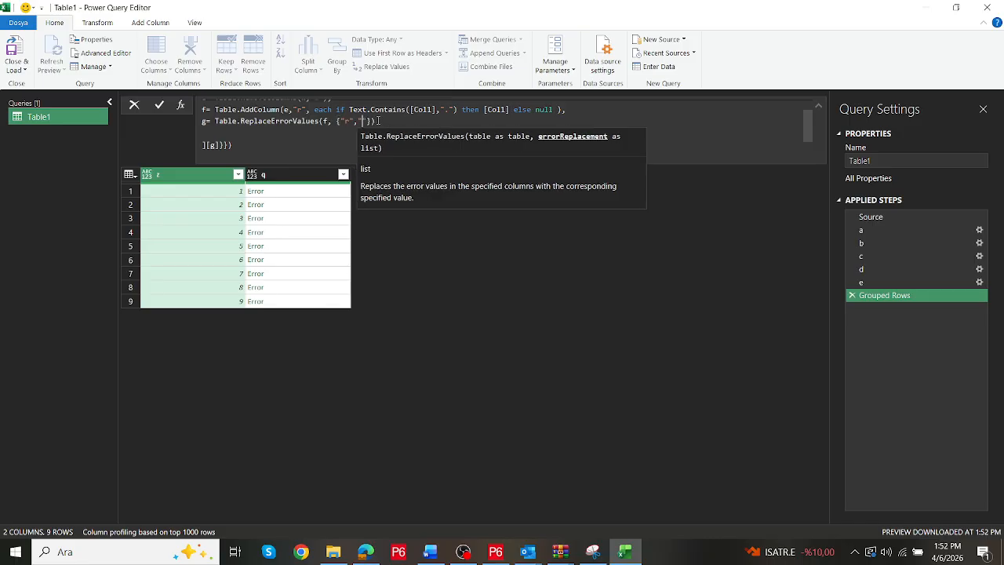
pyautogui.click(377, 121)
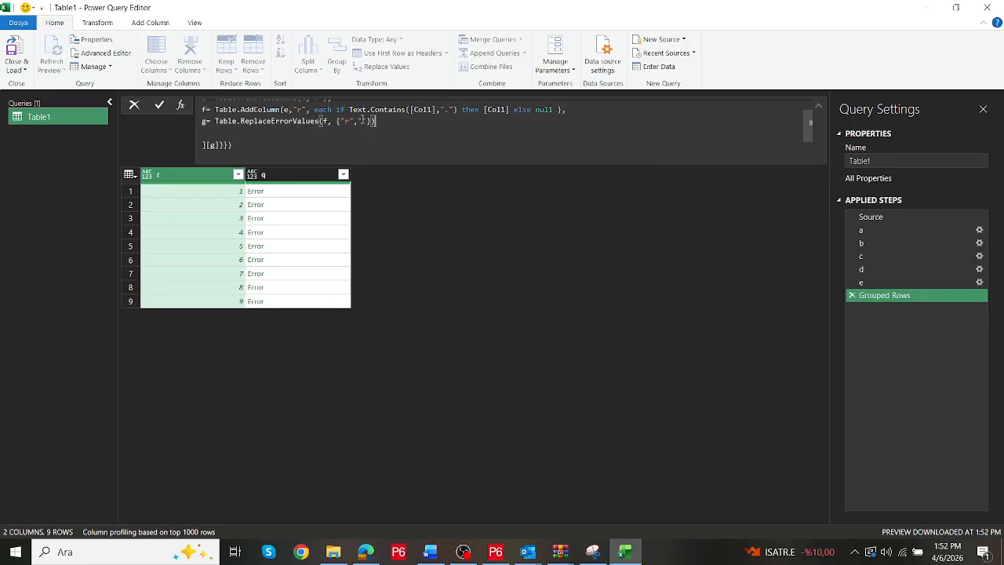
pyautogui.press('Return')
# Preview the nested tables in column q for rows 1, 4, 5 and 9 to check the values in column r
pyautogui.click(327, 193)
pyautogui.click(316, 233)
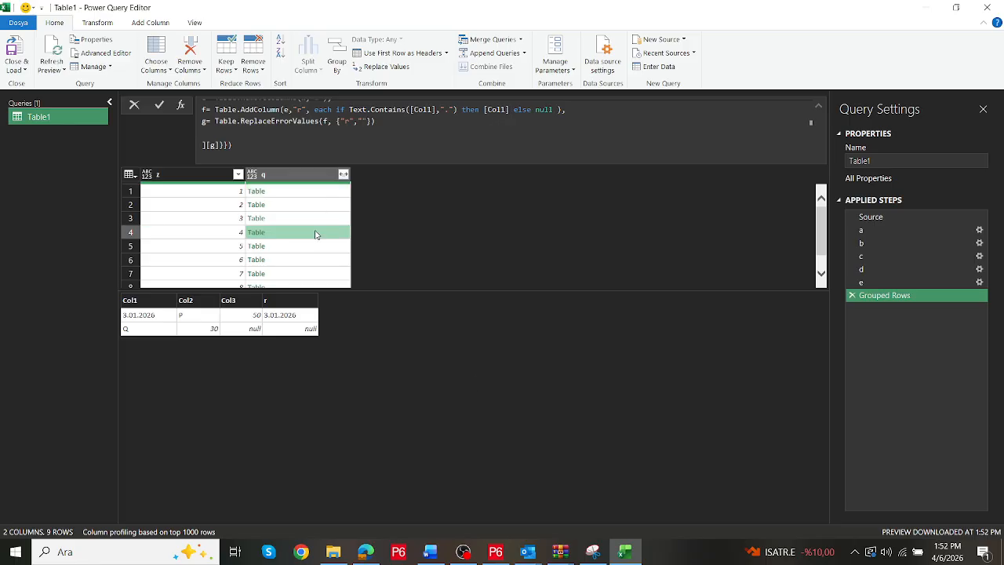
pyautogui.click(318, 248)
pyautogui.scroll(-1, 318, 267)
pyautogui.click(316, 281)
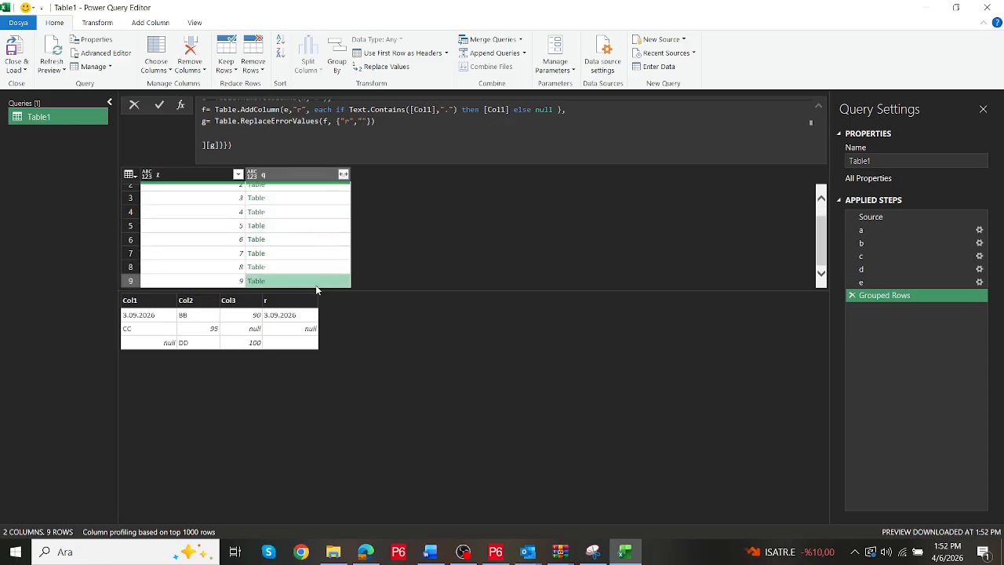
# Open field g's Table.ReplaceErrorValues expression for editing at the end of its replacement list
pyautogui.click(378, 122)
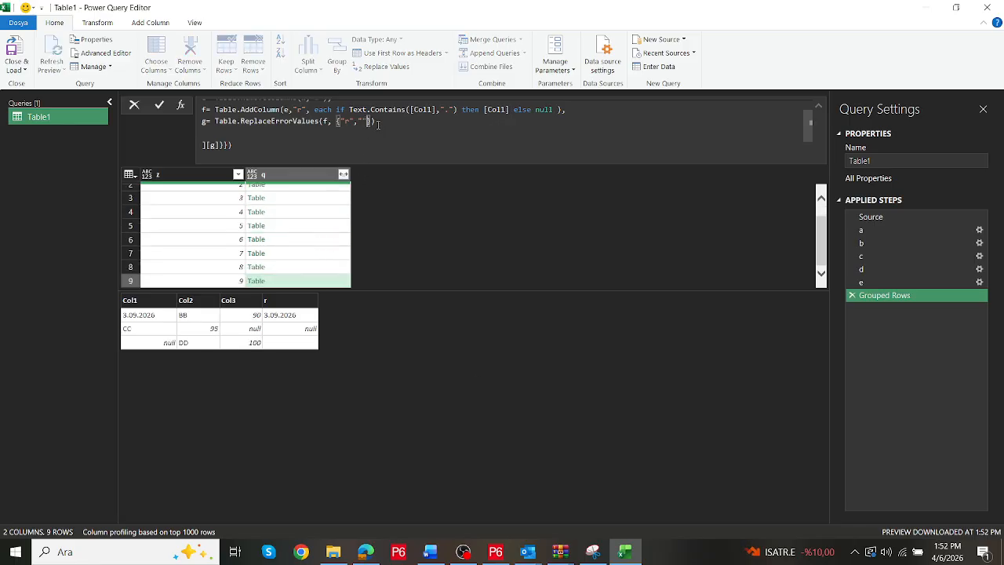
# Make null the error replacement for column r in the Table.ReplaceErrorValues line g and apply the formula
pyautogui.press('BackSpace')
pyautogui.press('BackSpace')
pyautogui.write('null')
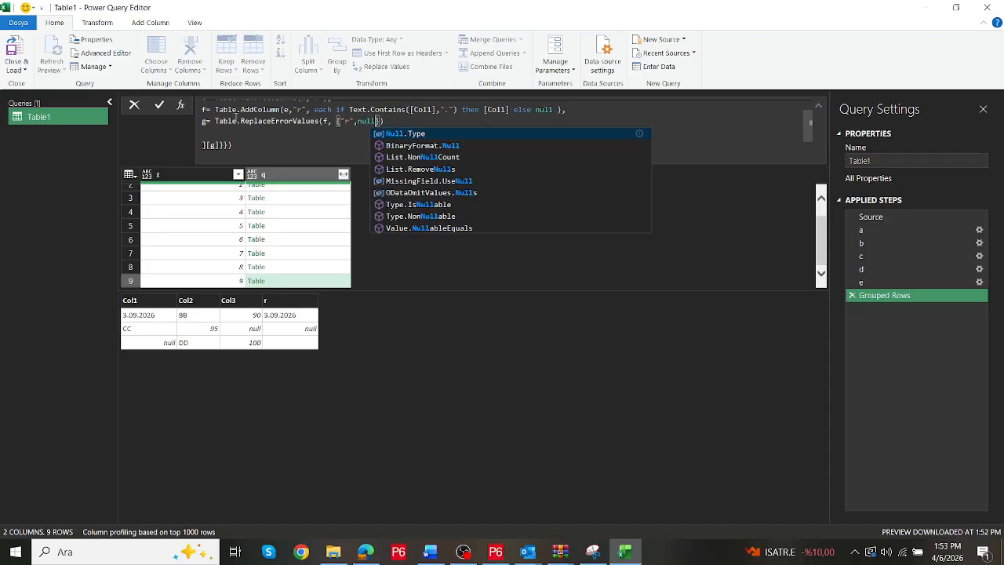
pyautogui.click(404, 260)
pyautogui.click(311, 304)
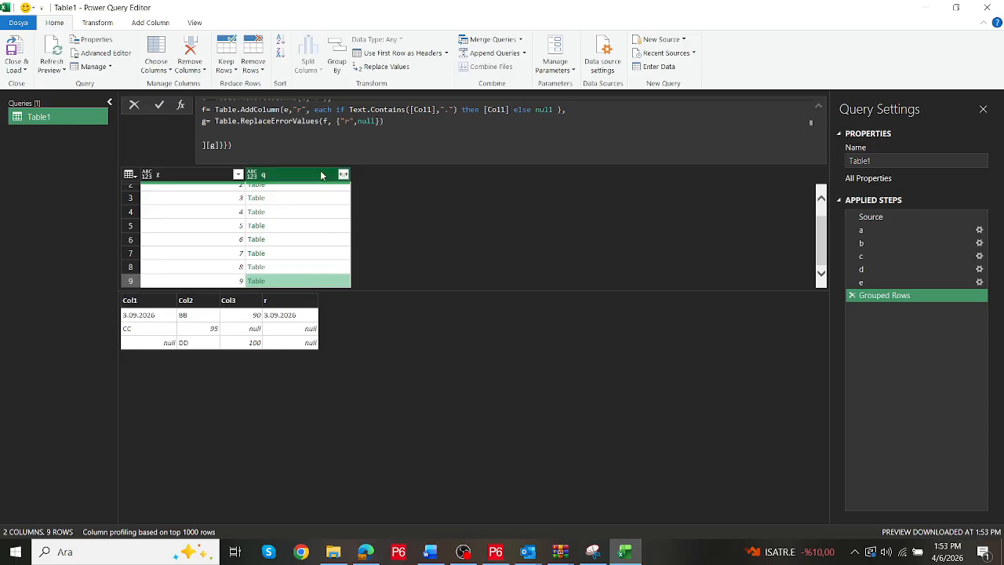
# Add a line h= Table.FillDown(g,{"r"}) below line g in the grouping formula
pyautogui.click(385, 122)
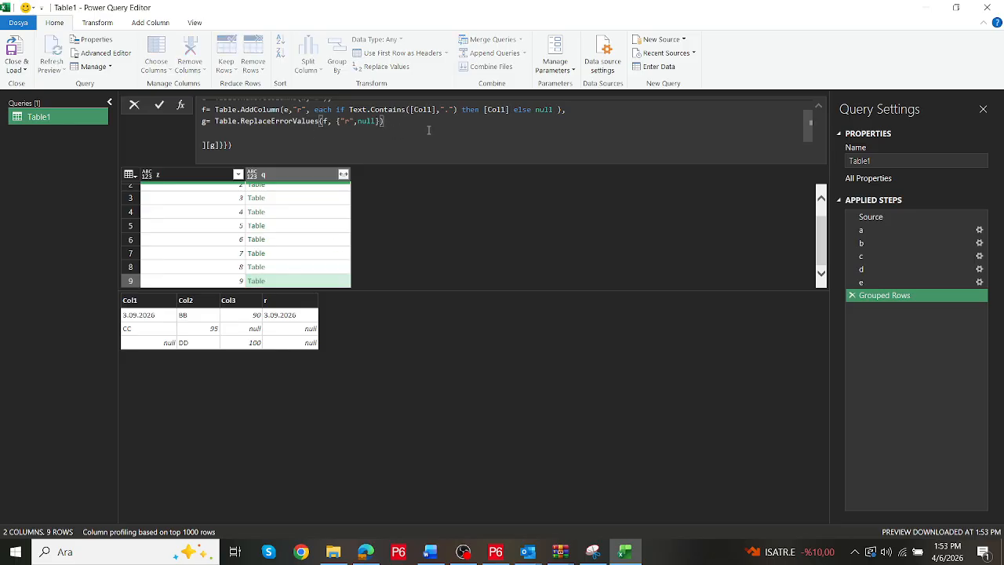
pyautogui.press('Return')
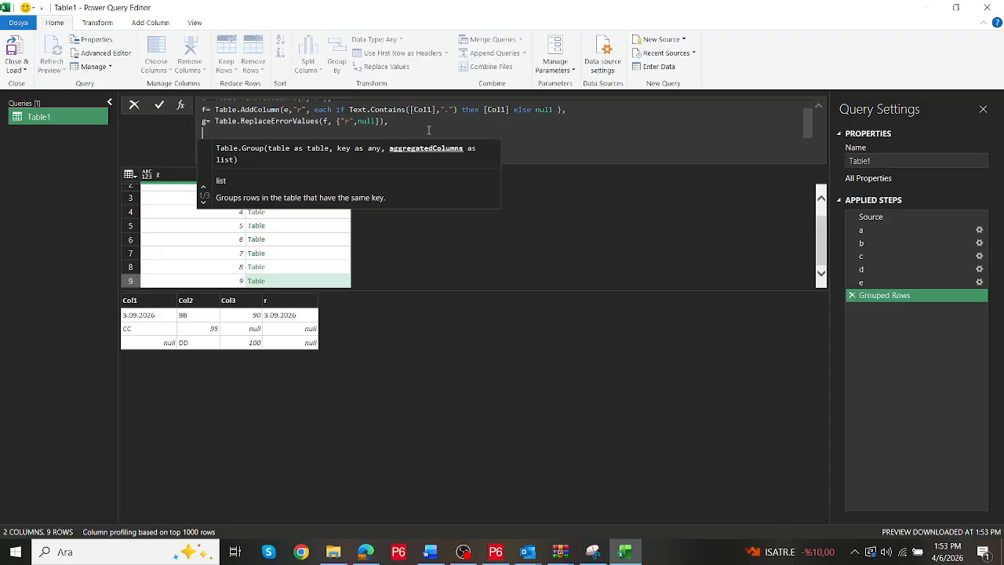
pyautogui.write('h')
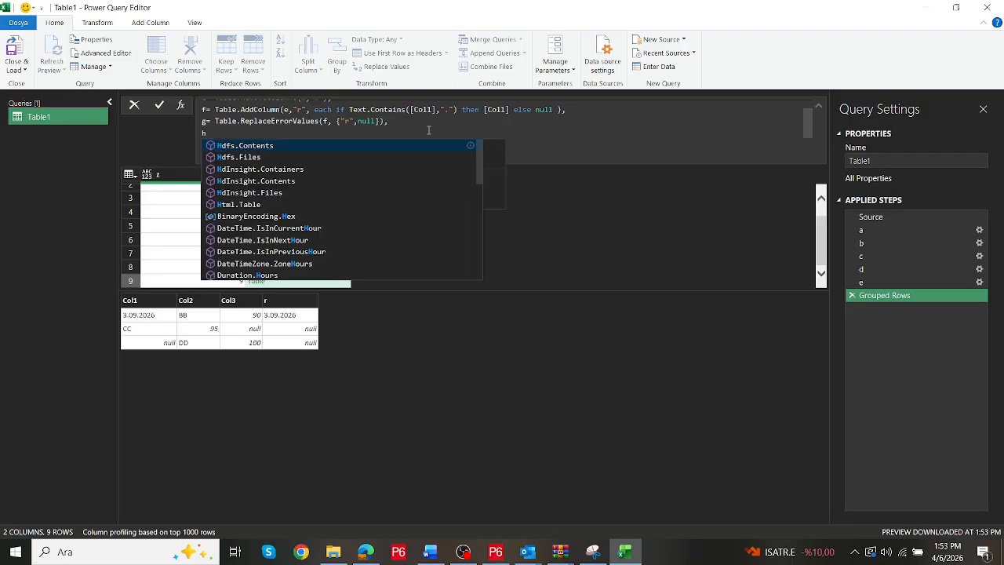
pyautogui.write('=')
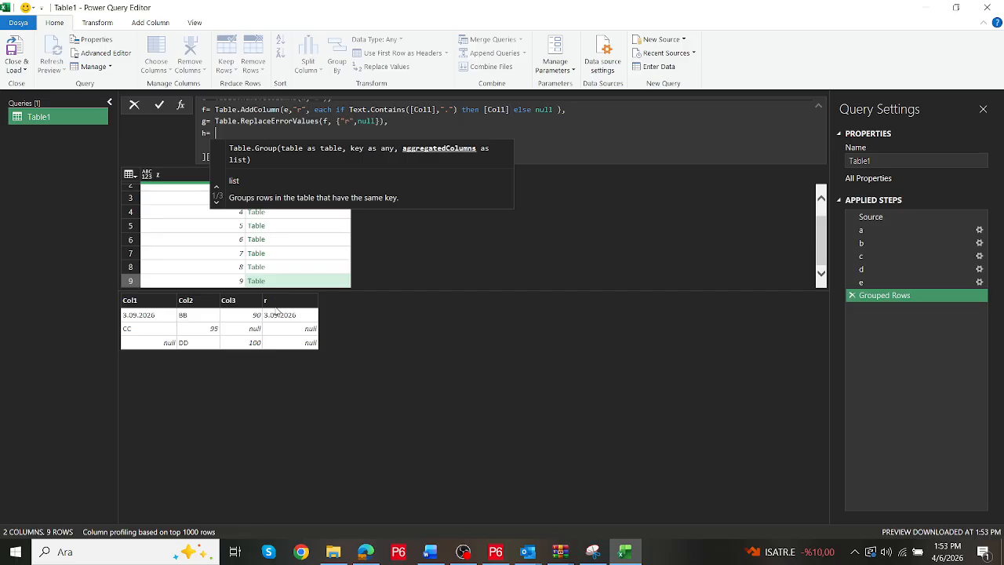
pyautogui.write('tablefill')
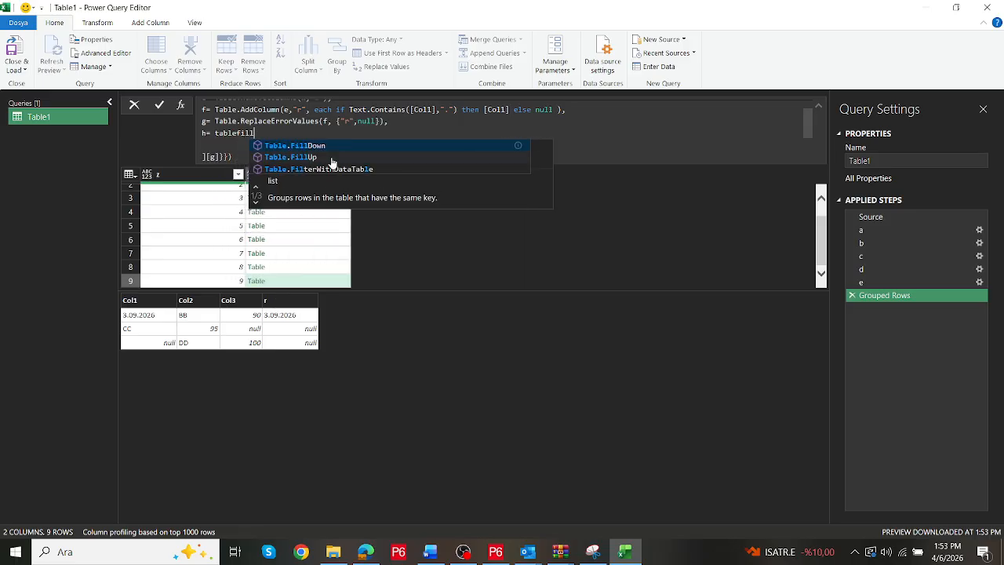
pyautogui.click(331, 148)
pyautogui.write('(')
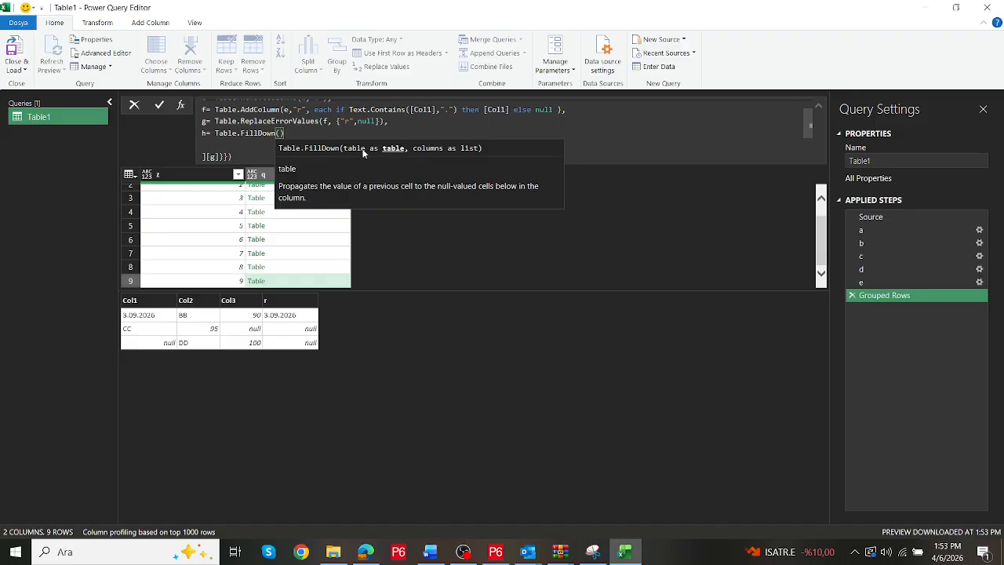
pyautogui.write('g,')
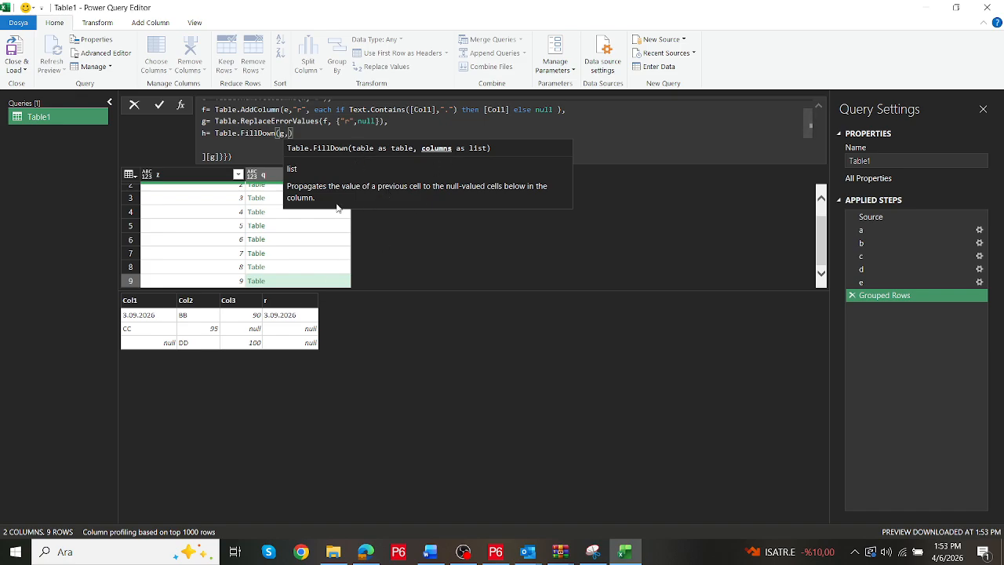
pyautogui.write('{')
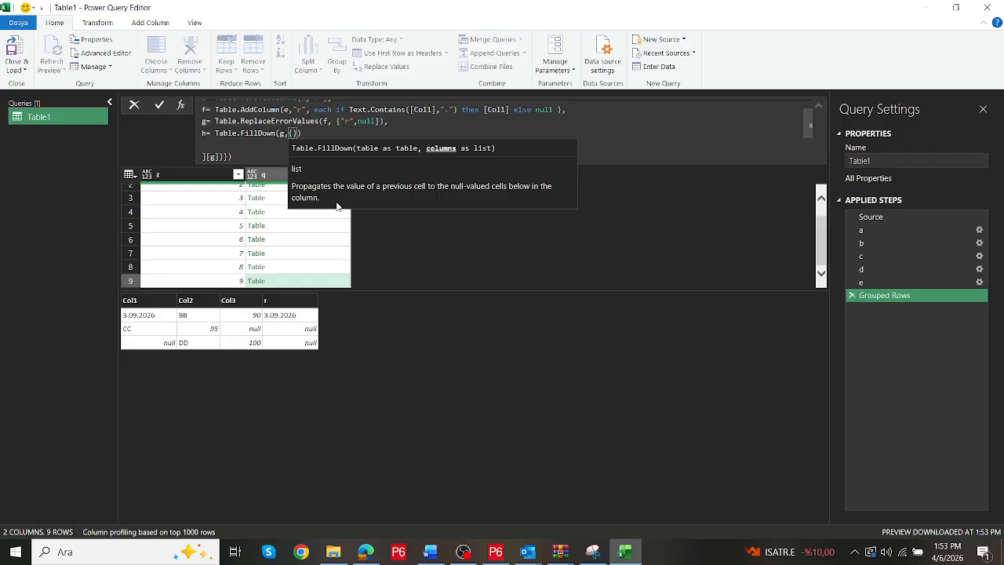
pyautogui.write('"')
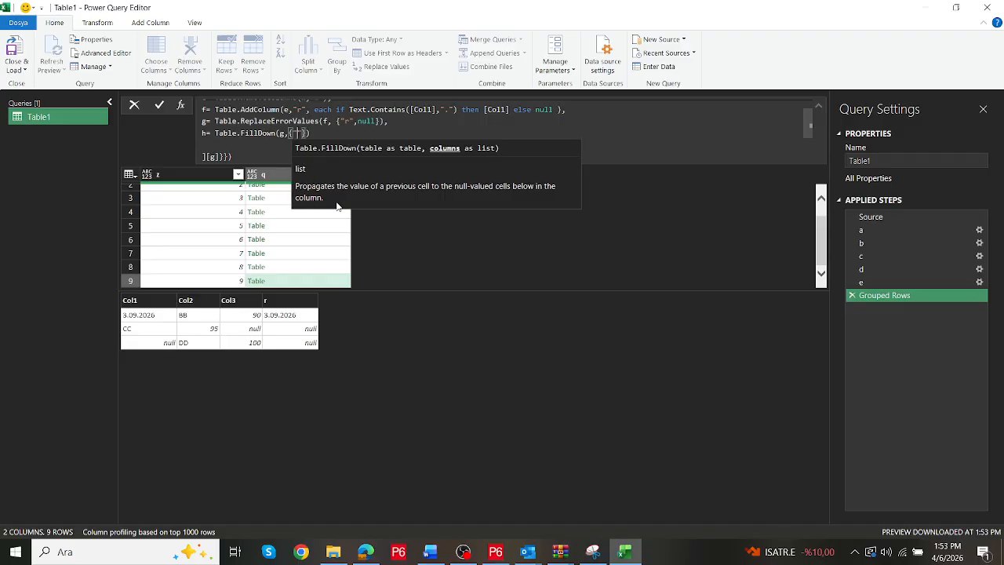
pyautogui.write('r')
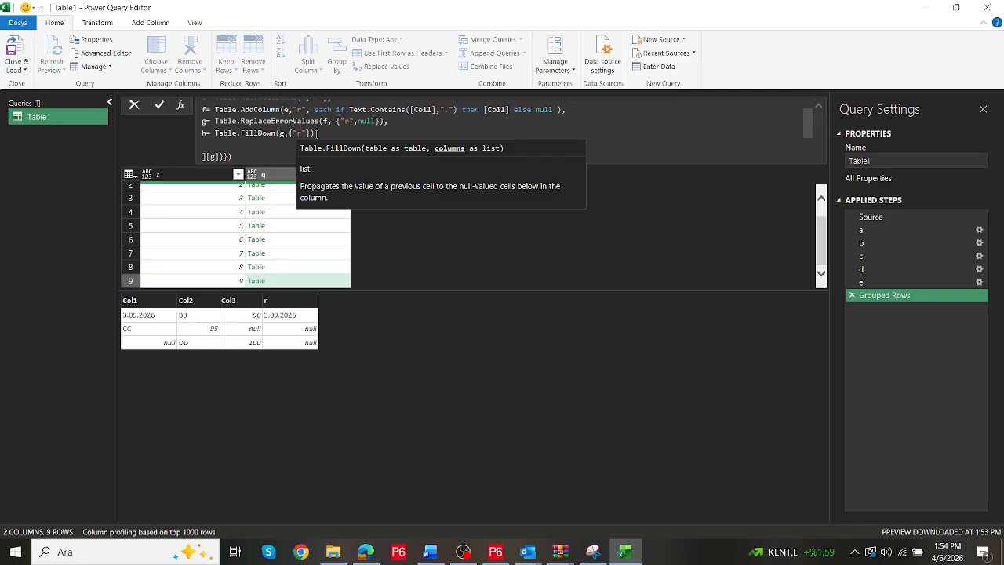
# Make the grouping formula return h instead of g and apply it
pyautogui.click(215, 156)
pyautogui.press('Left')
pyautogui.press('Left')
pyautogui.press('Left')
pyautogui.press('Left')
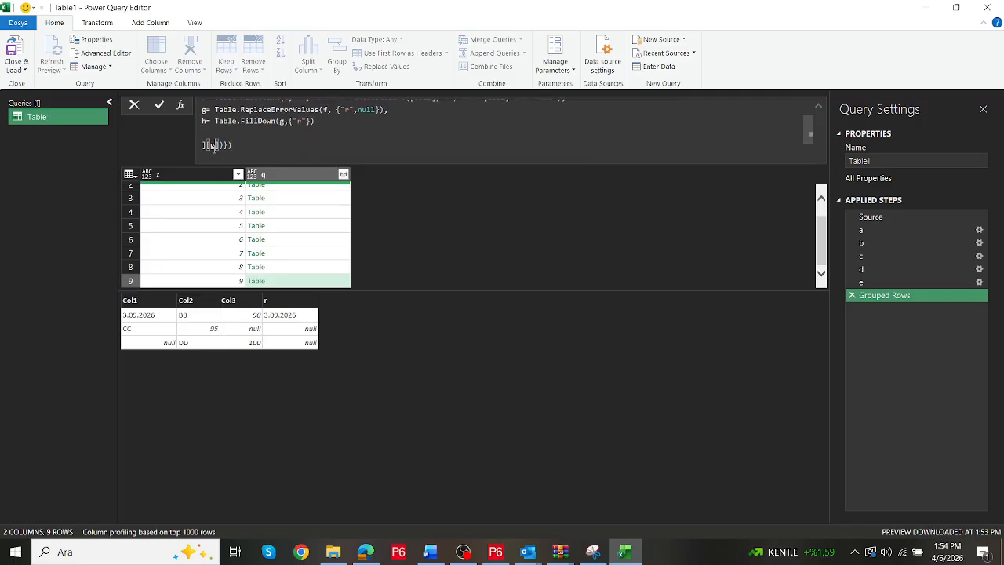
pyautogui.press('Delete')
pyautogui.write('h')
pyautogui.press('Return')
# Examine the nested tables in column q one by one to check the filled-down r column
pyautogui.click(305, 194)
pyautogui.click(309, 207)
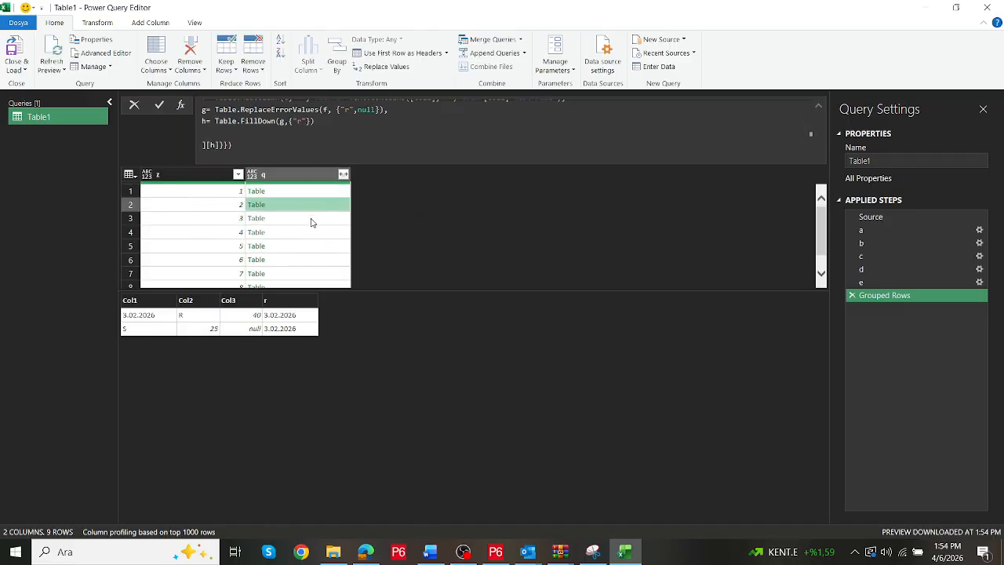
pyautogui.click(311, 220)
pyautogui.click(312, 233)
pyautogui.click(309, 259)
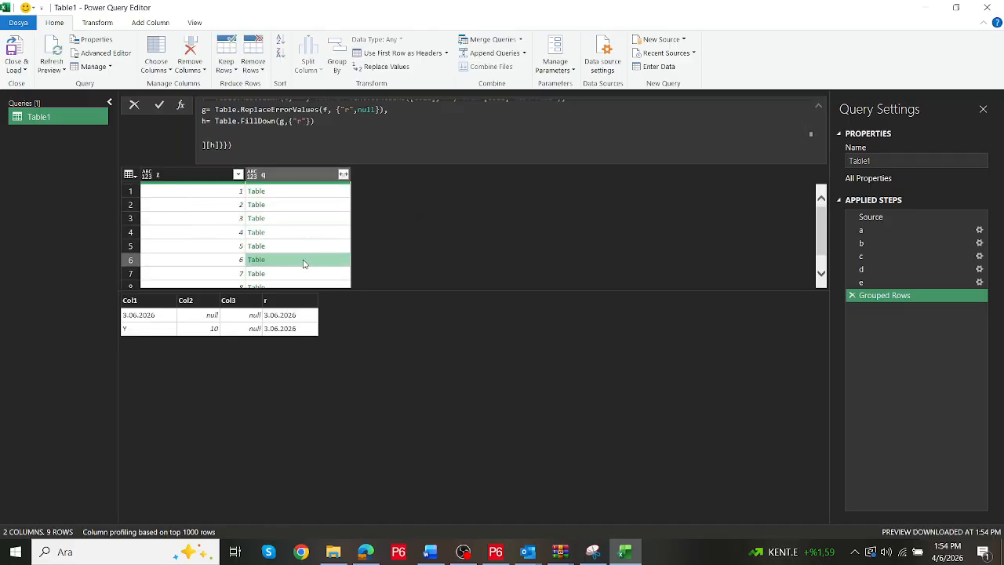
pyautogui.scroll(-1, 311, 263)
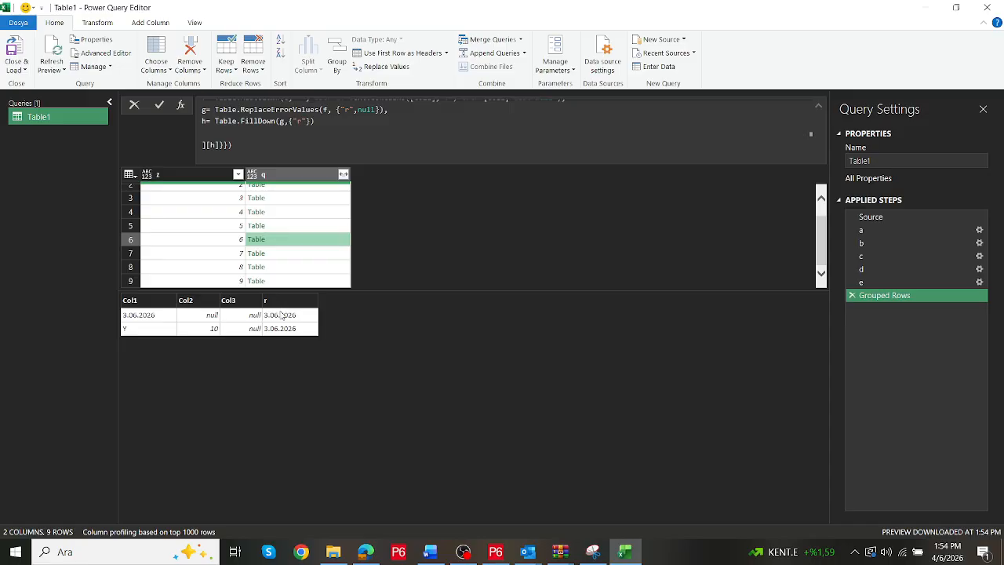
pyautogui.click(299, 256)
pyautogui.click(300, 266)
pyautogui.click(301, 278)
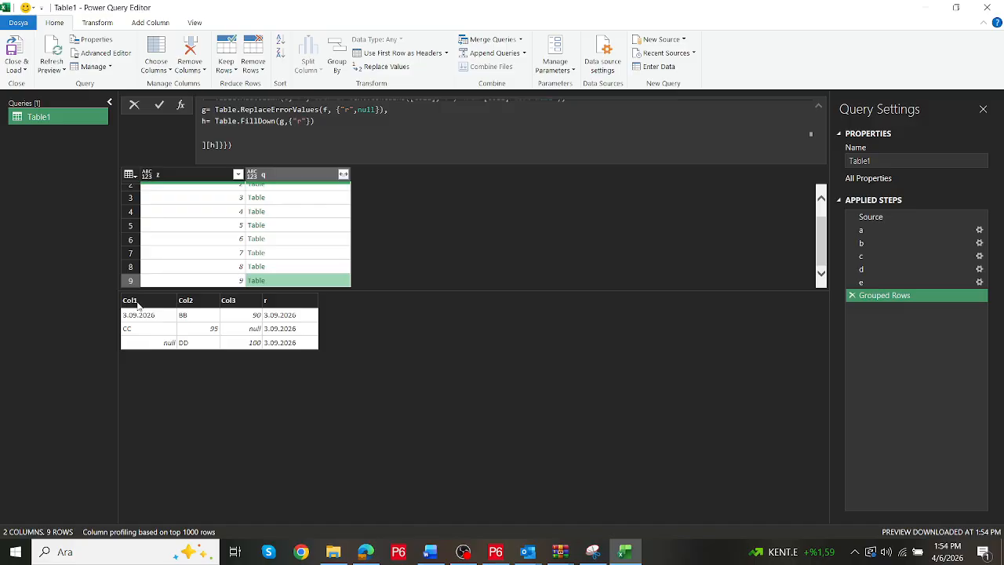
# Add a line i below h that uses Table.AddColumn on h with the new column name "v"
pyautogui.click(317, 123)
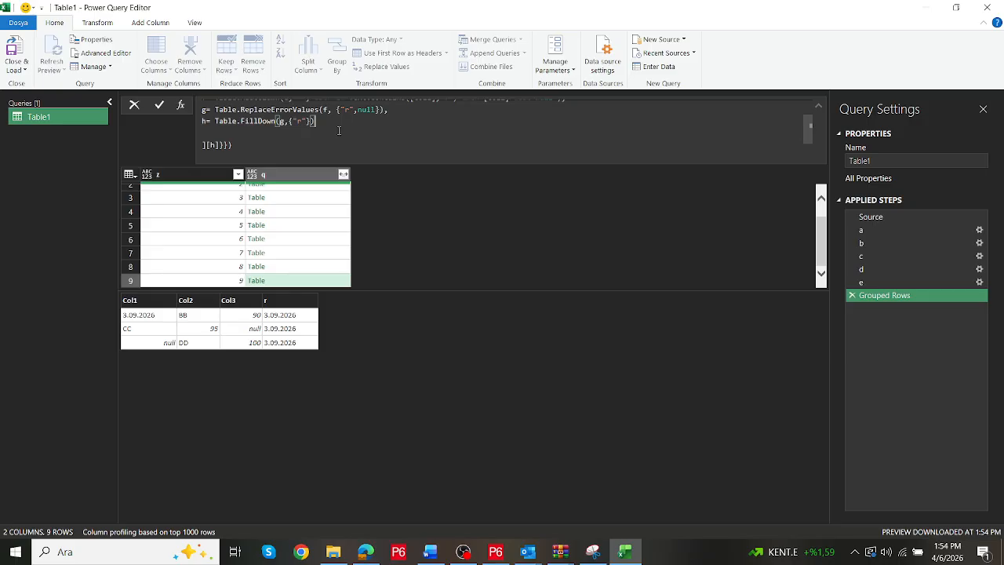
pyautogui.write(',')
pyautogui.press('Return')
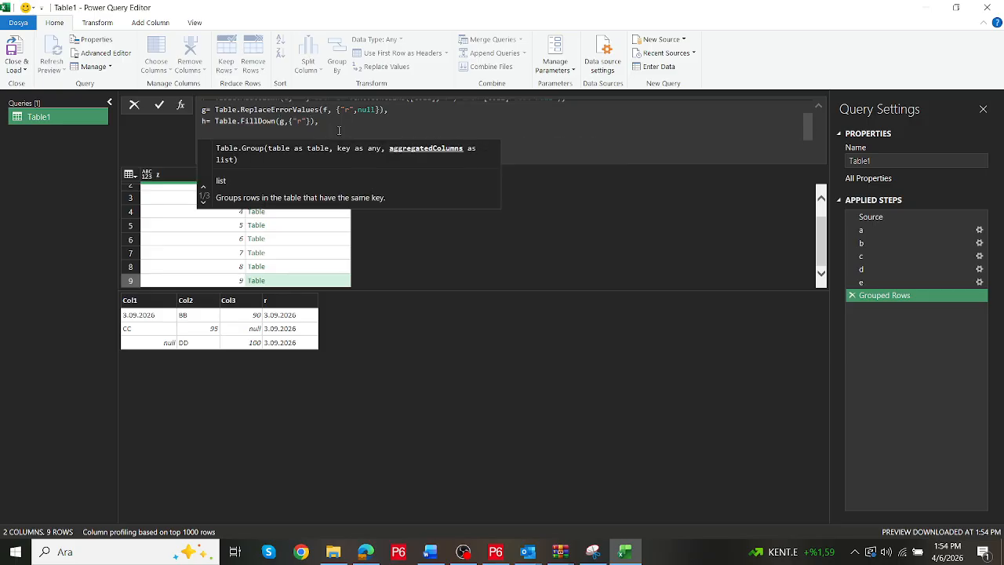
pyautogui.write('i')
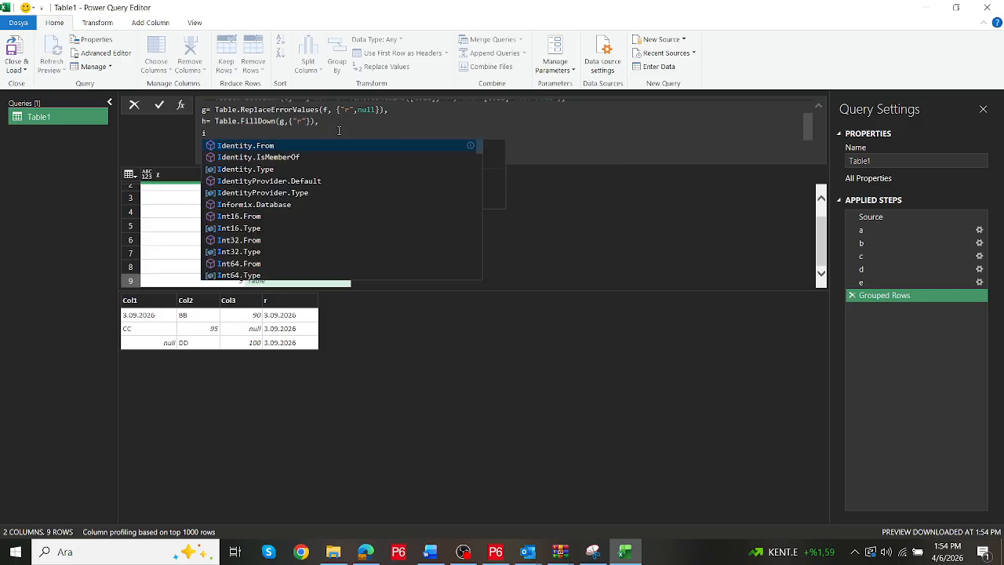
pyautogui.write('= ')
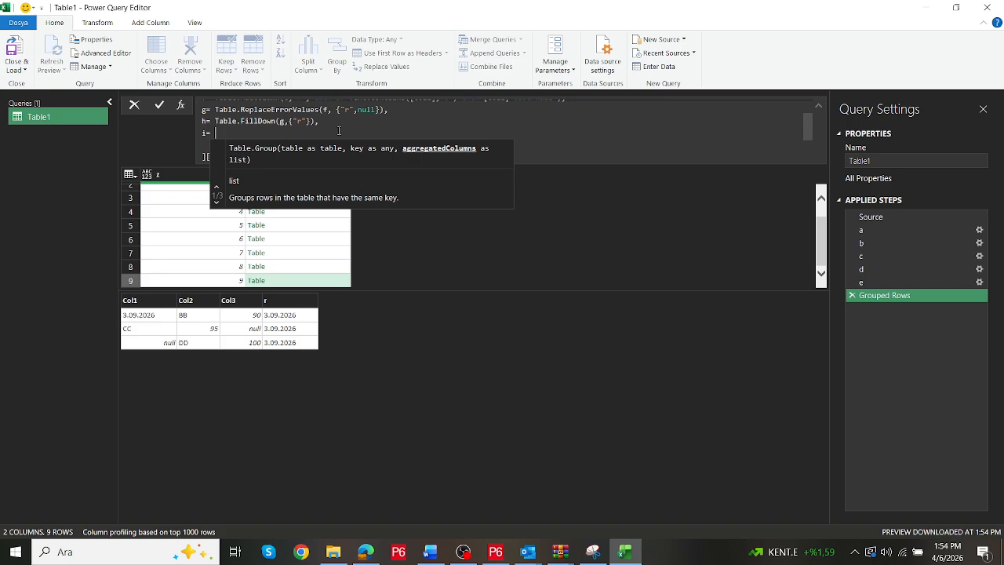
pyautogui.write('Tableadd')
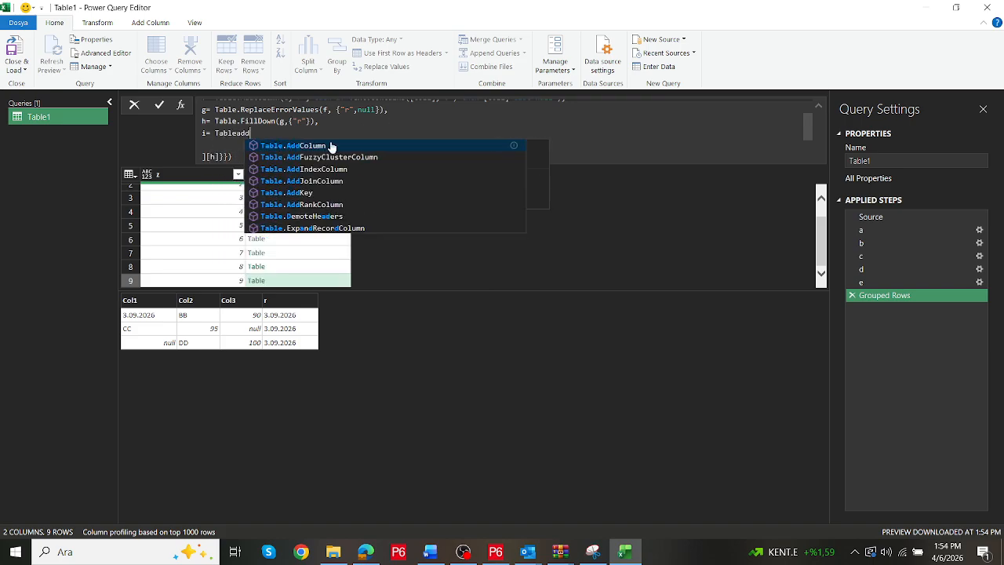
pyautogui.press('Tab')
pyautogui.write('(')
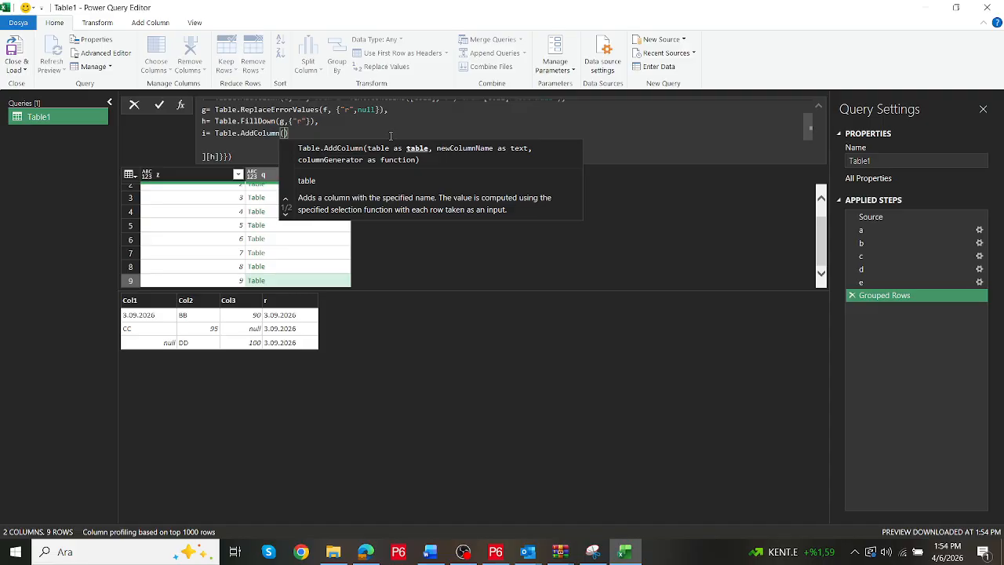
pyautogui.write('h,"')
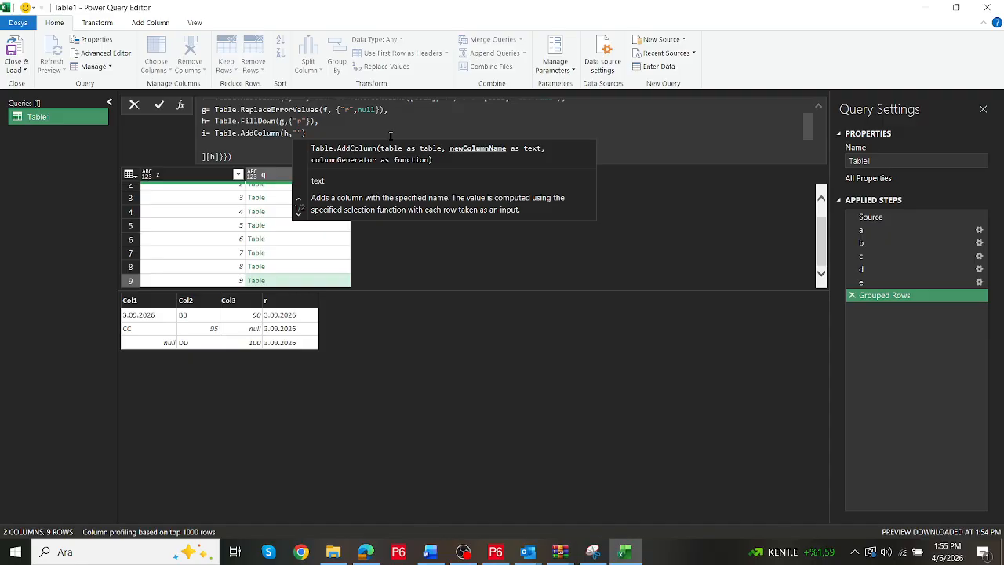
pyautogui.write('v", ')
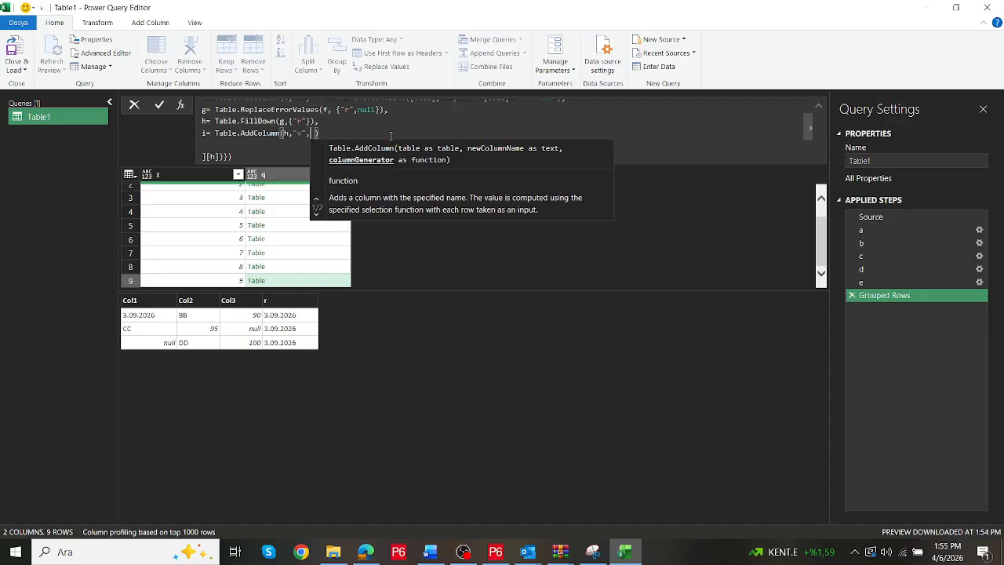
# Define column v with the expression each Text.Contains([Col1],".")
pyautogui.write('each ')
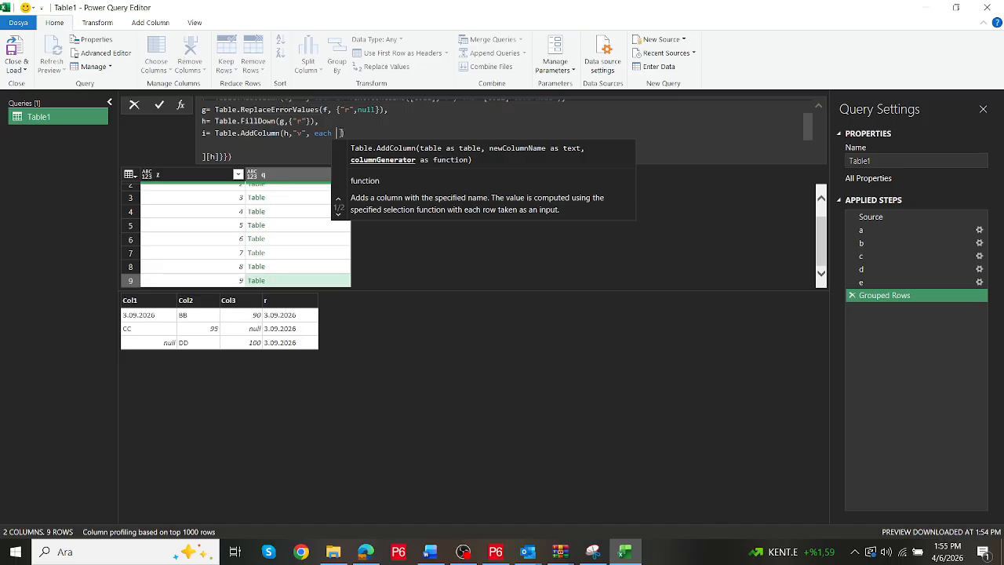
pyautogui.write('textcon')
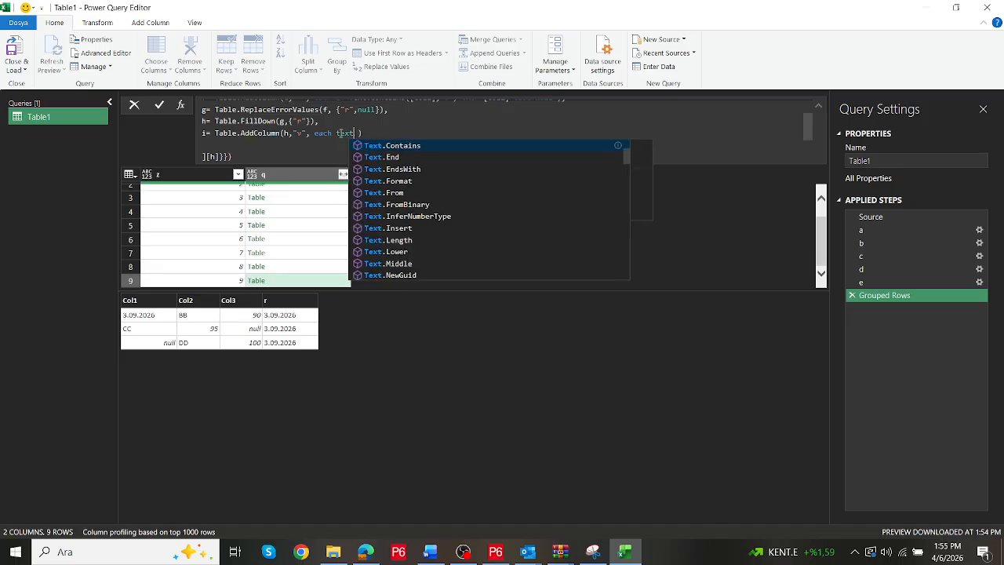
pyautogui.click(437, 147)
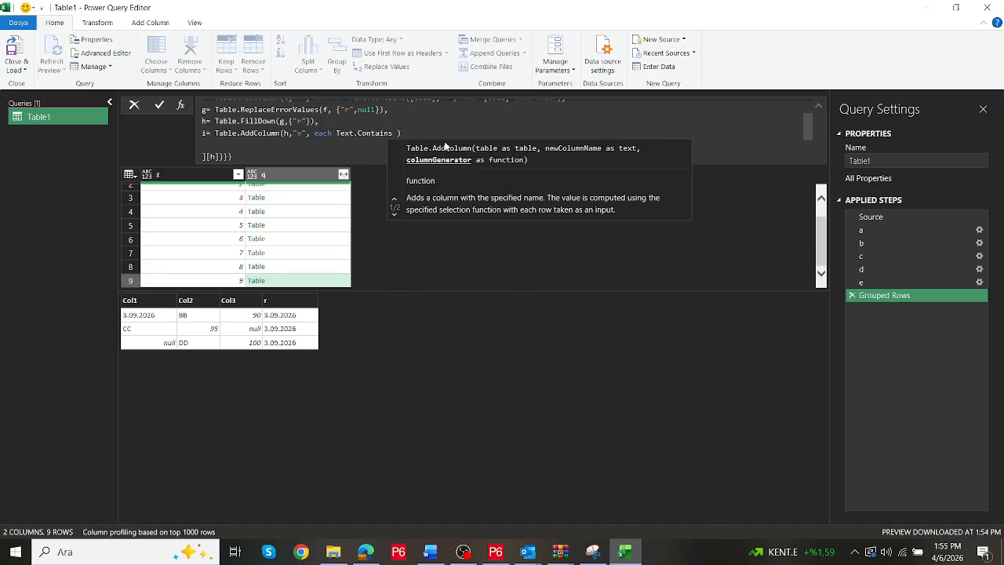
pyautogui.write('([Col')
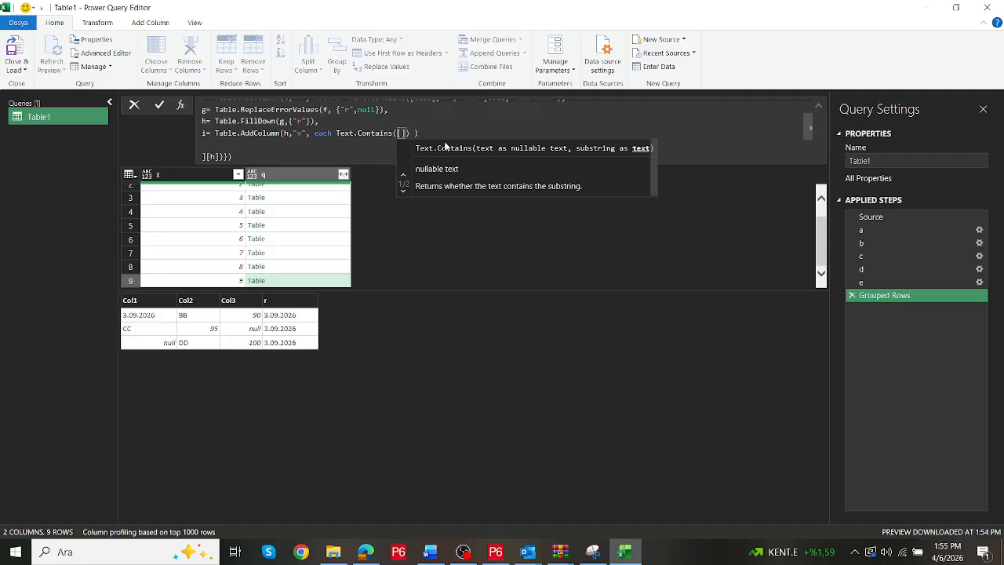
pyautogui.write('1')
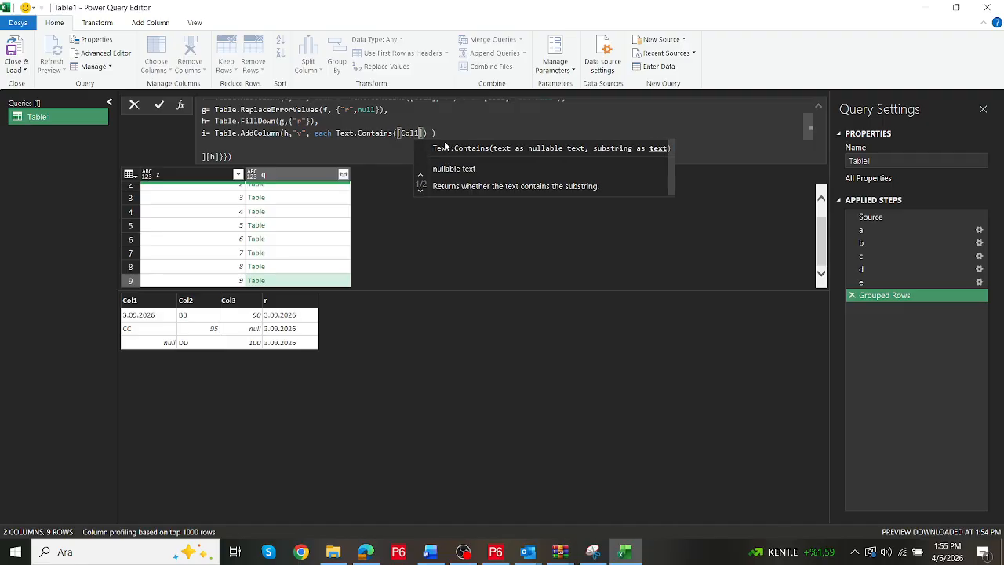
pyautogui.write('],"')
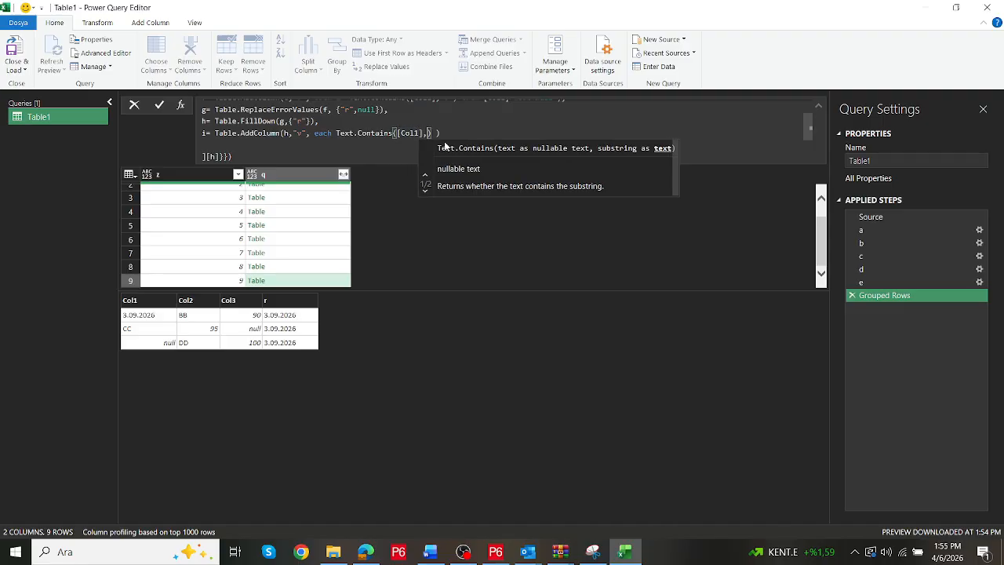
pyautogui.write('.')
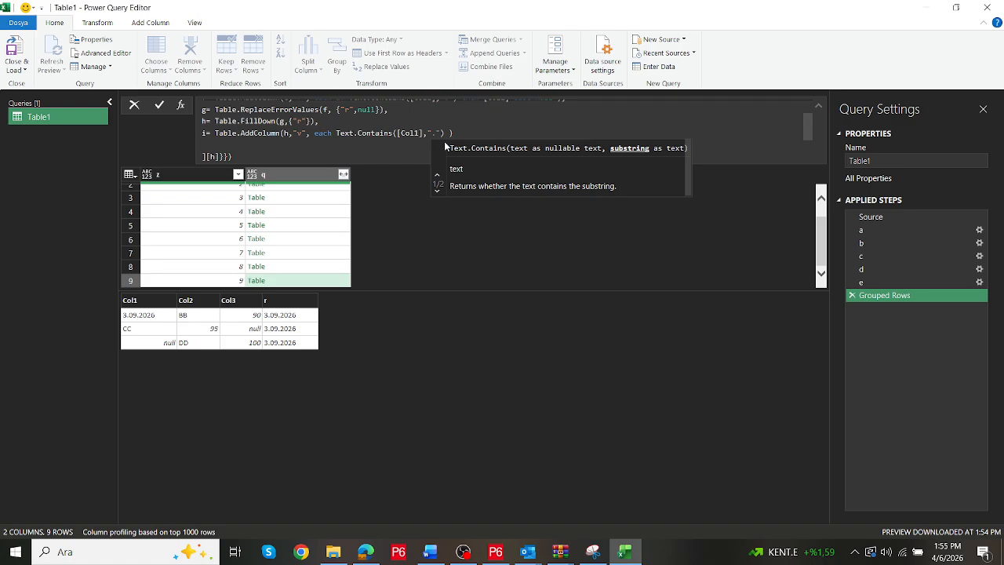
pyautogui.write('")')
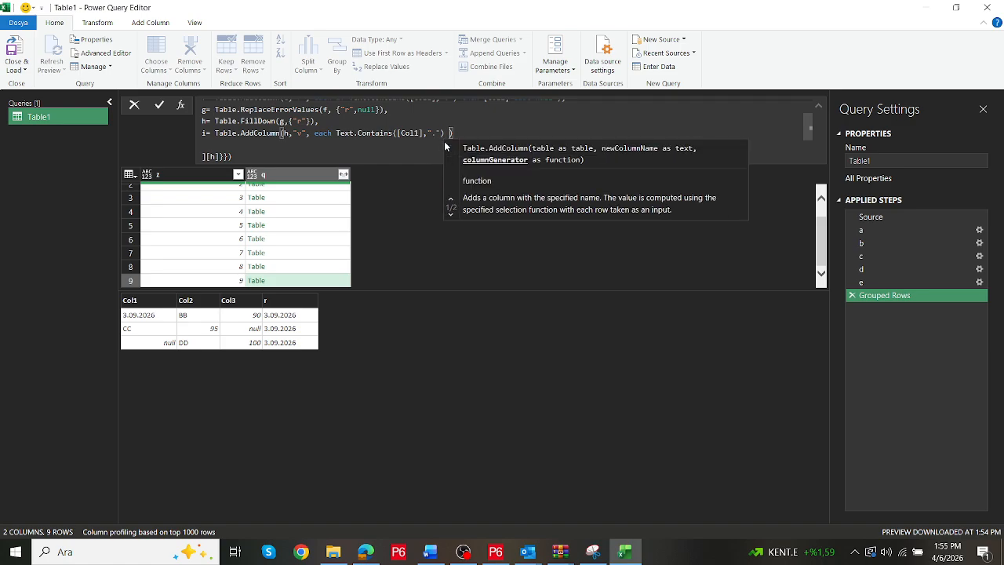
# Make the grouping formula return i instead of h, apply it, and preview the first nested table
pyautogui.click(414, 226)
pyautogui.click(224, 151)
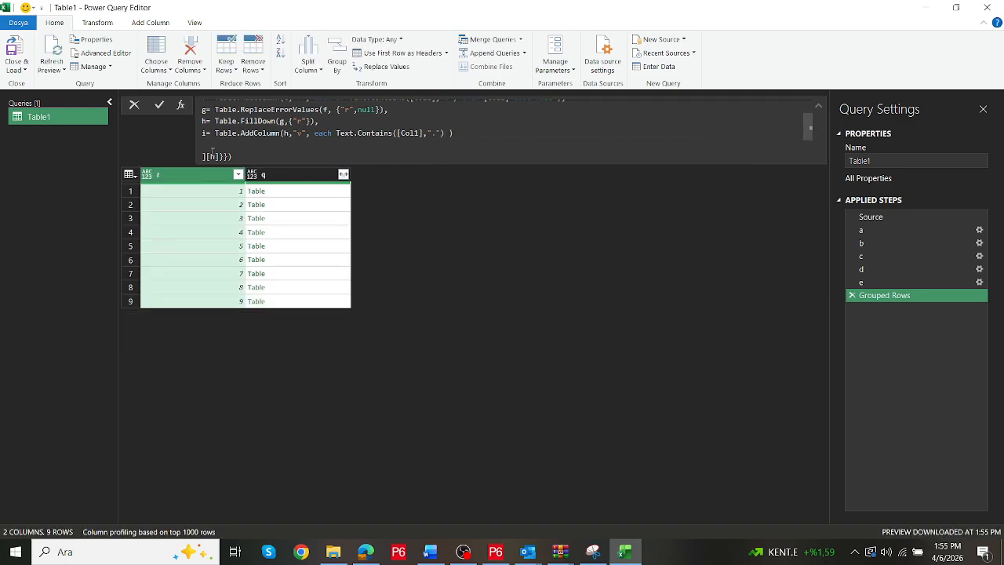
pyautogui.scroll(-1, 224, 149)
pyautogui.write('i')
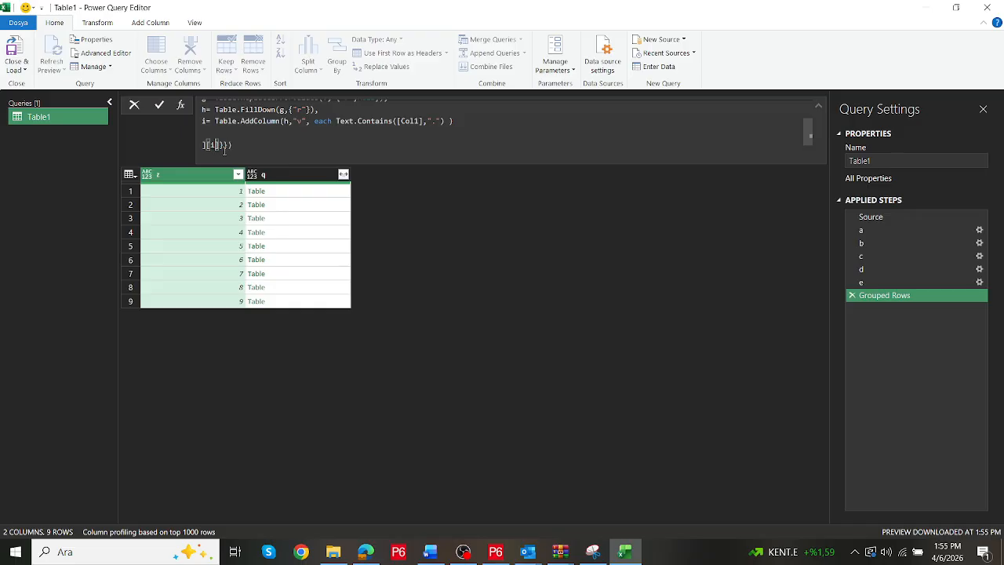
pyautogui.click(472, 283)
pyautogui.click(323, 196)
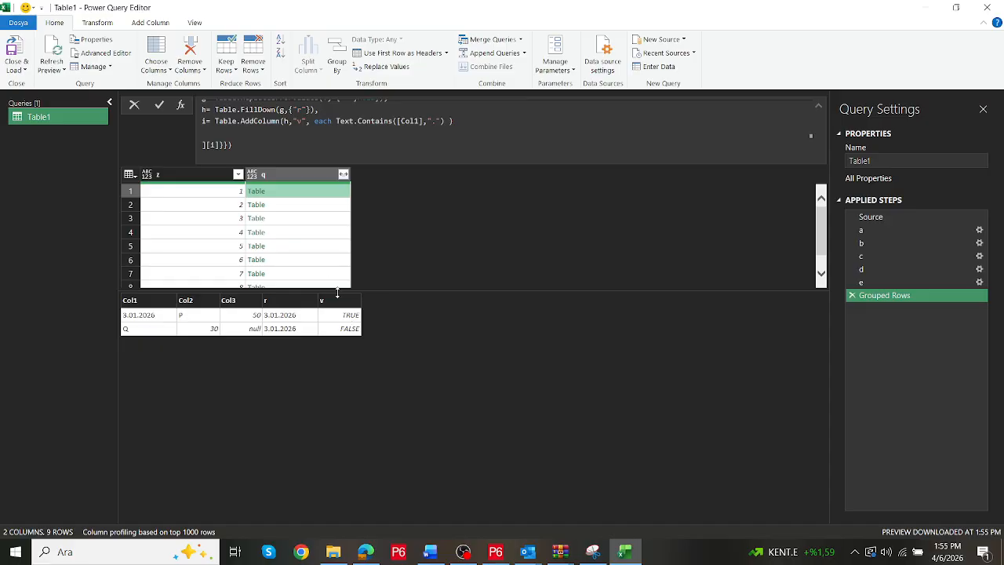
# Turn column v's expression in line i into if Text.Contains([Col1],".") then null [Col1] and apply it
pyautogui.click(335, 122)
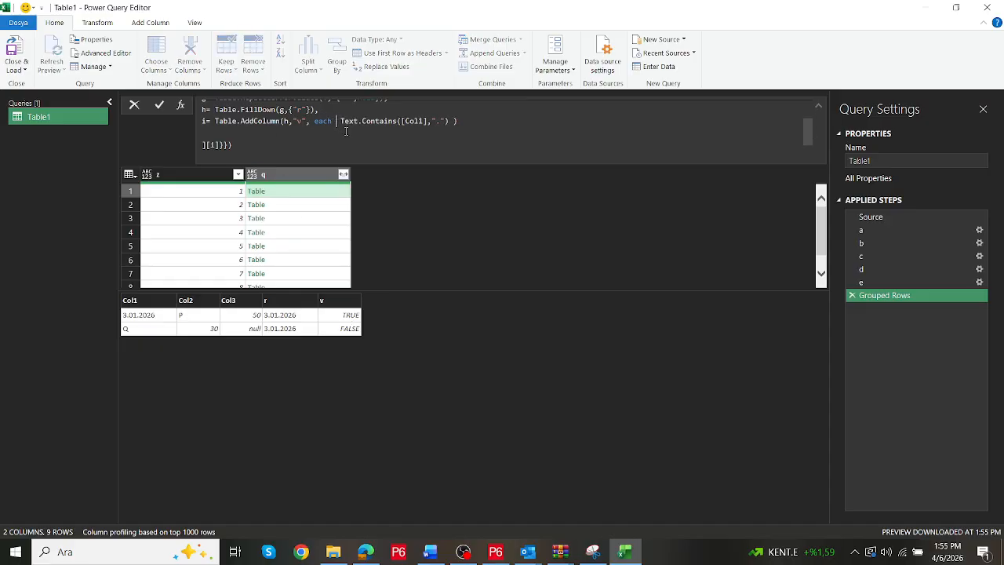
pyautogui.write('if')
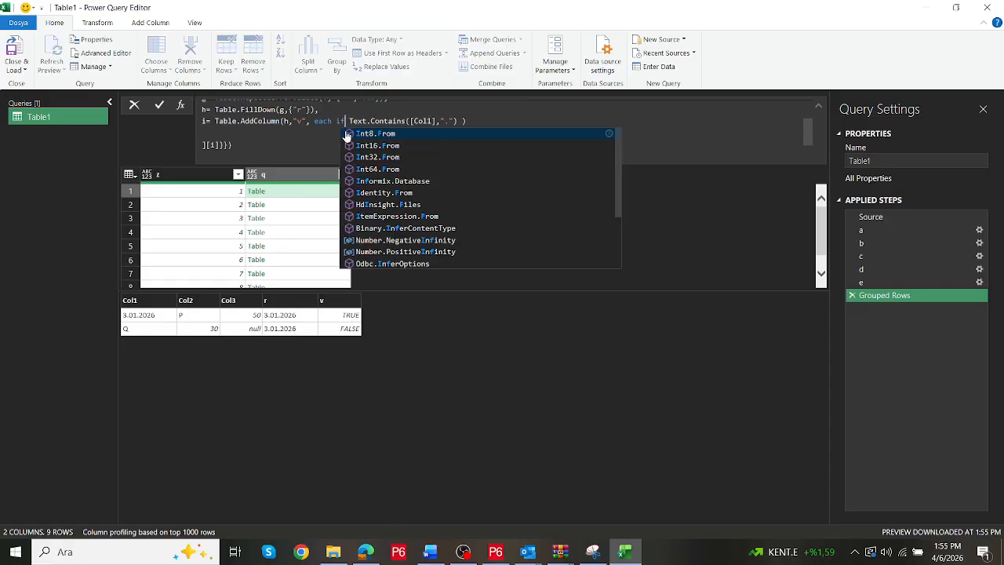
pyautogui.click(462, 121)
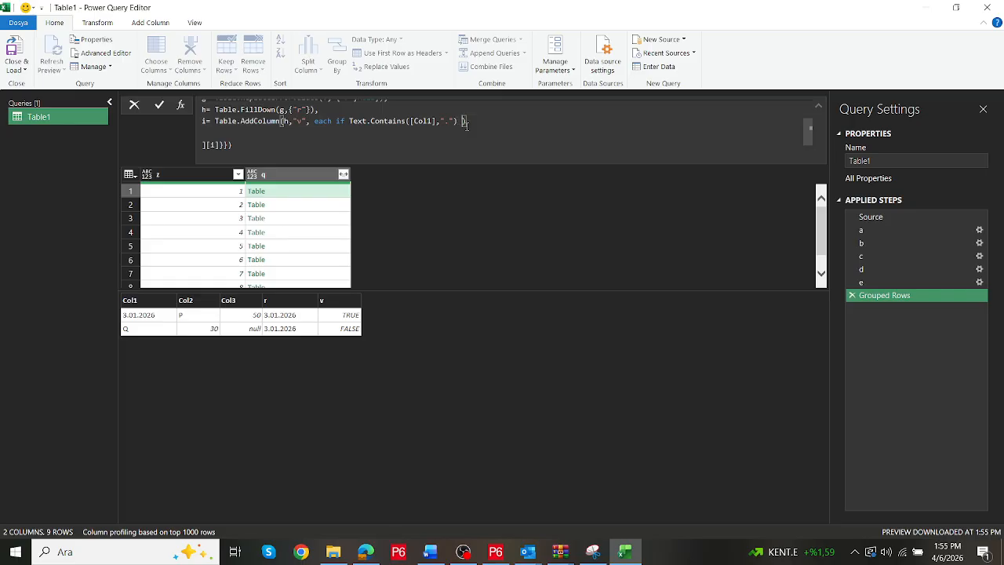
pyautogui.write('then nu')
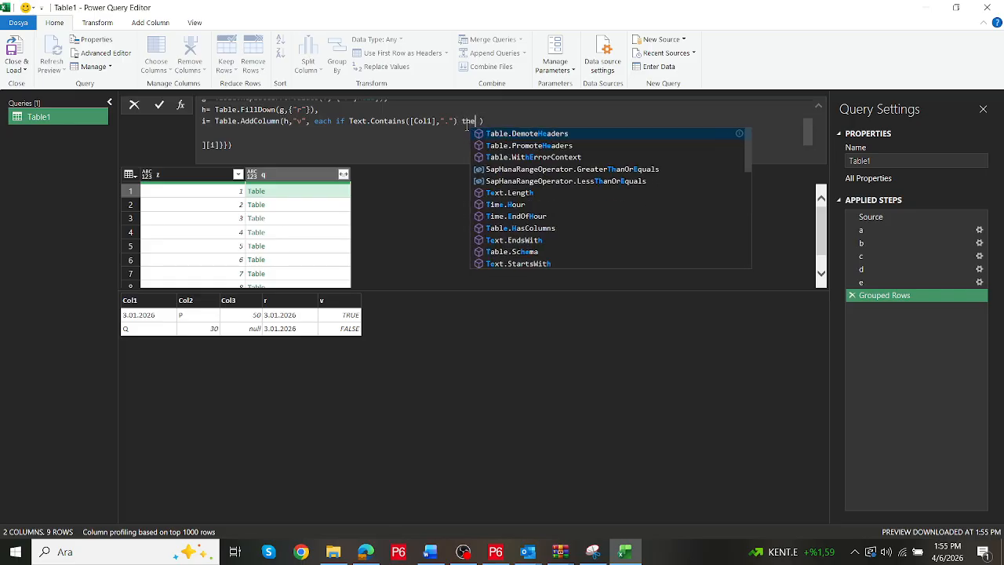
pyautogui.write('ll ')
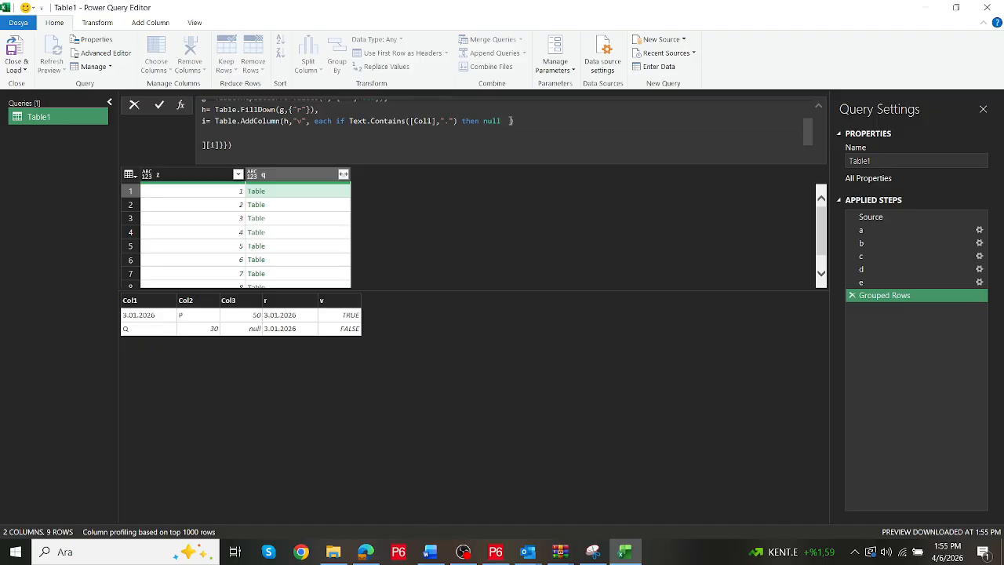
pyautogui.write('[Col1')
pyautogui.click(463, 220)
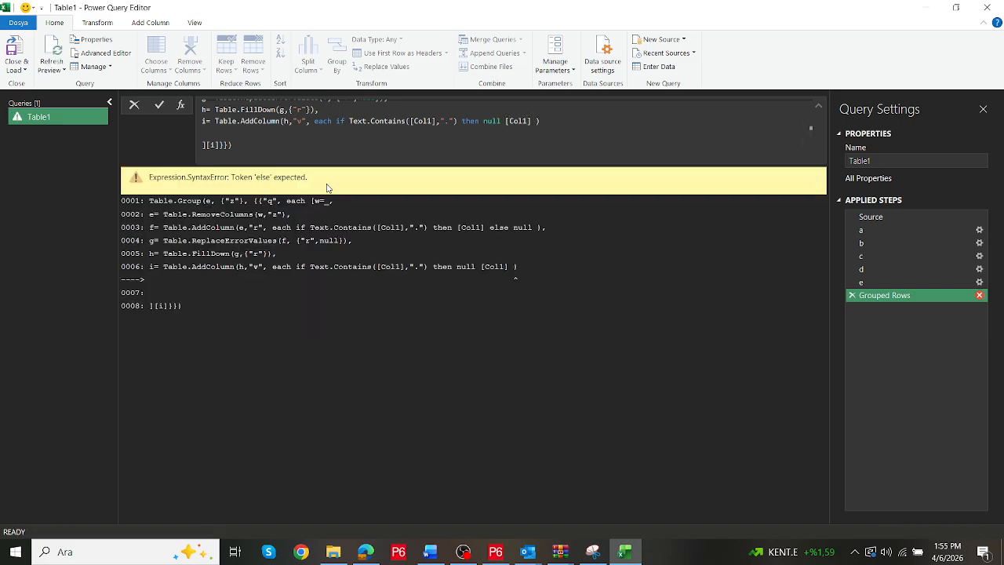
# Insert else between null and [Col1] in line i and apply the formula
pyautogui.click(455, 122)
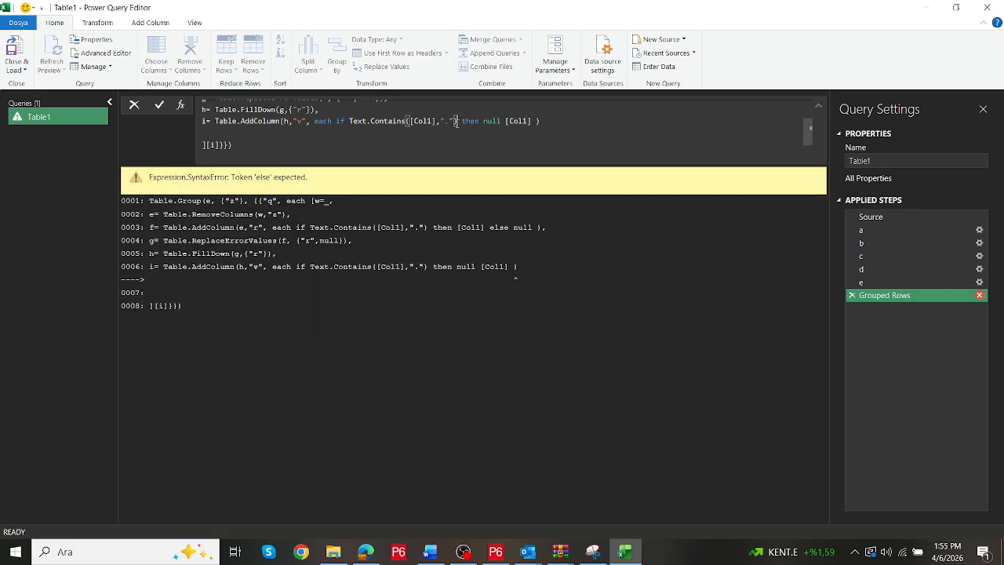
pyautogui.click(549, 121)
pyautogui.click(503, 121)
pyautogui.write('else')
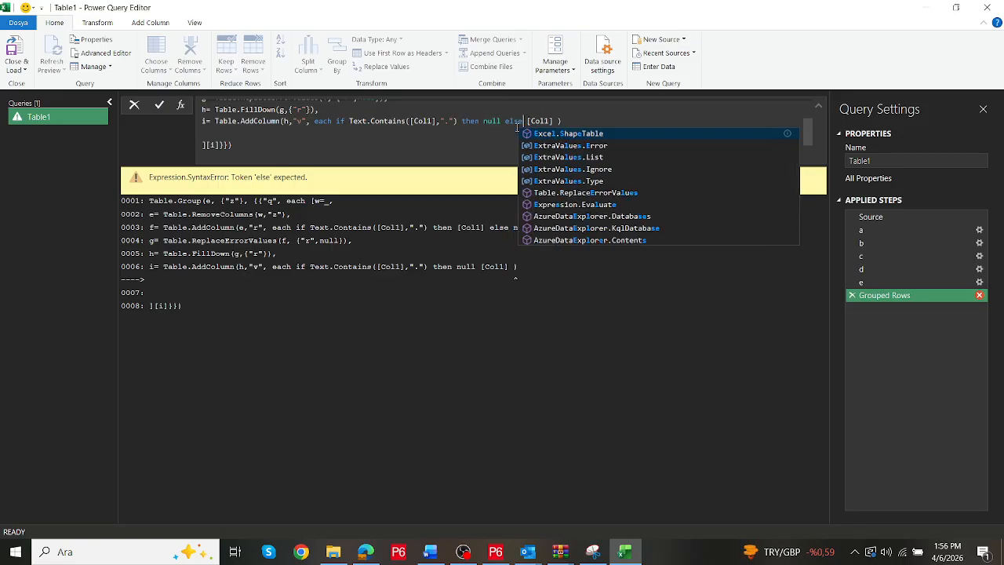
pyautogui.click(563, 343)
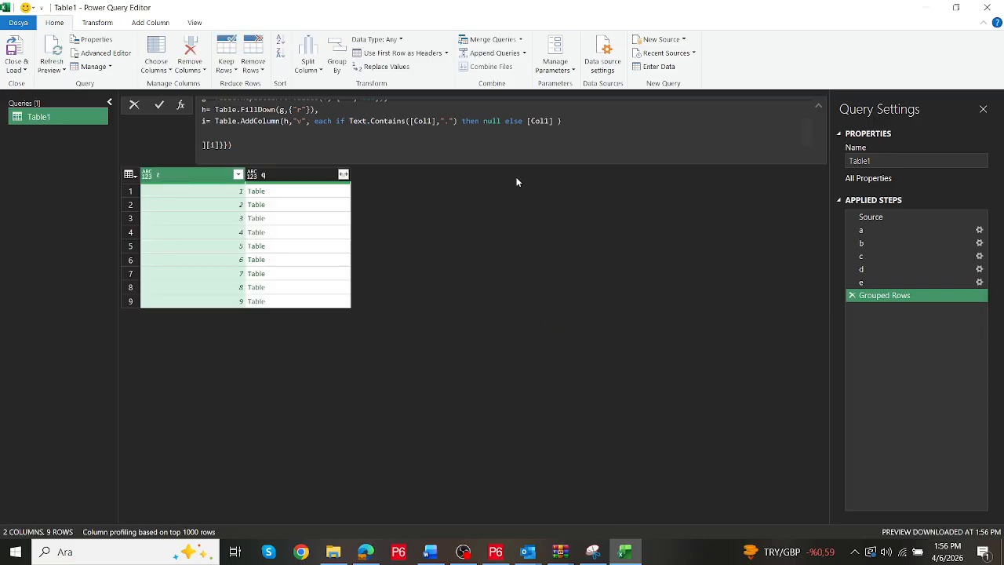
# Examine several nested tables in column q to check the values in column v
pyautogui.click(326, 193)
pyautogui.click(332, 232)
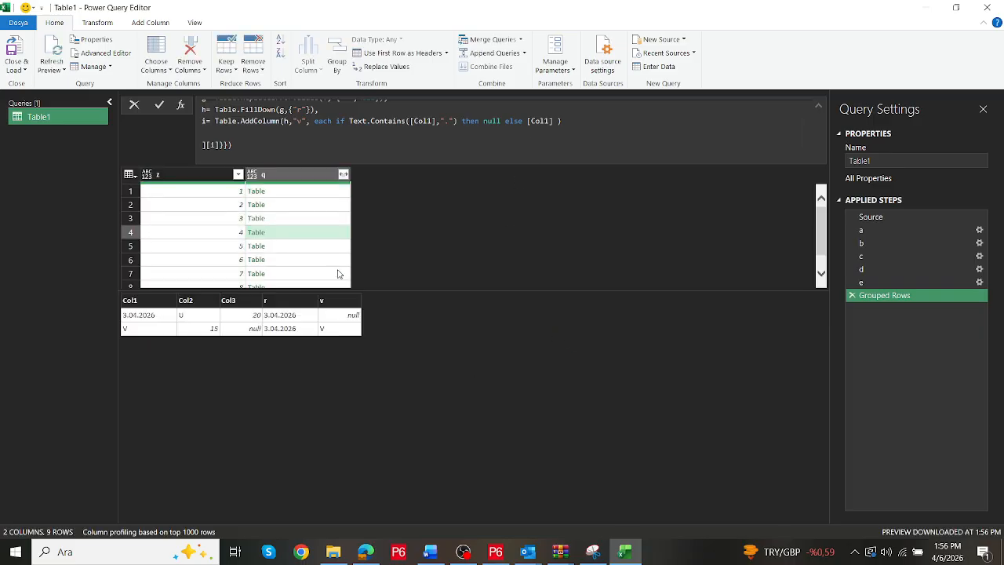
pyautogui.click(339, 274)
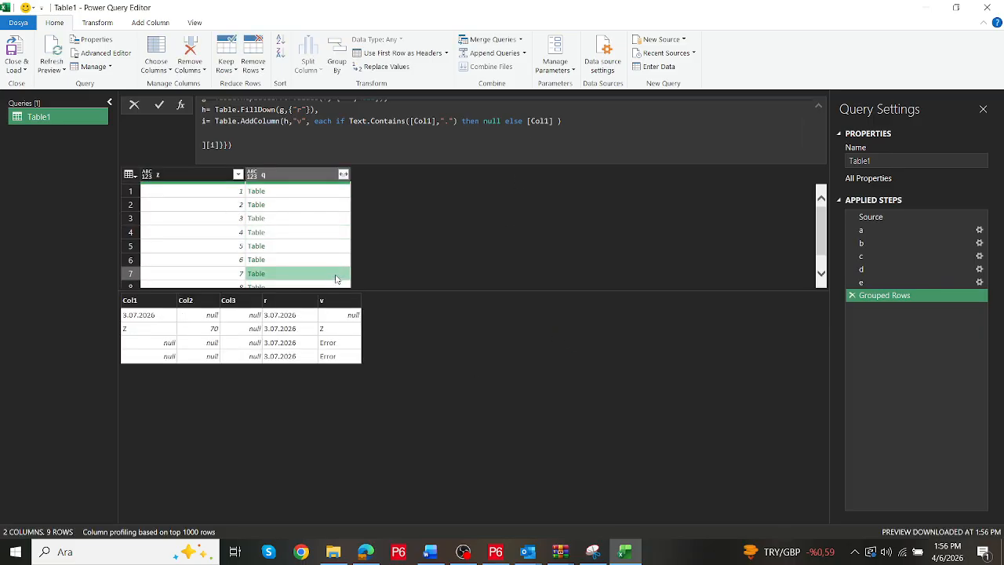
pyautogui.click(337, 261)
pyautogui.scroll(-1, 336, 259)
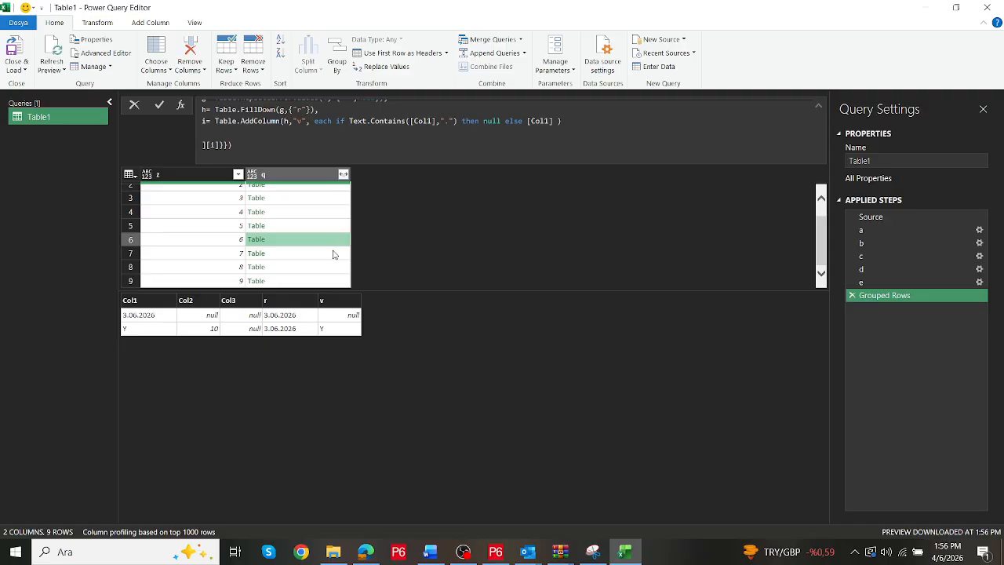
pyautogui.click(333, 255)
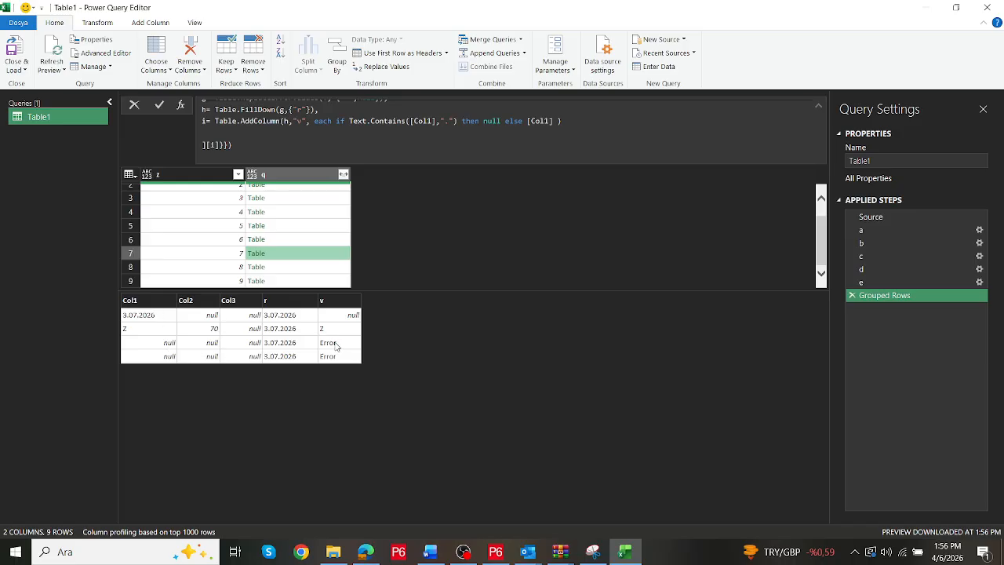
# Add a line j below i that holds a copy of line g's Table.ReplaceErrorValues expression
pyautogui.scroll(1, 316, 132)
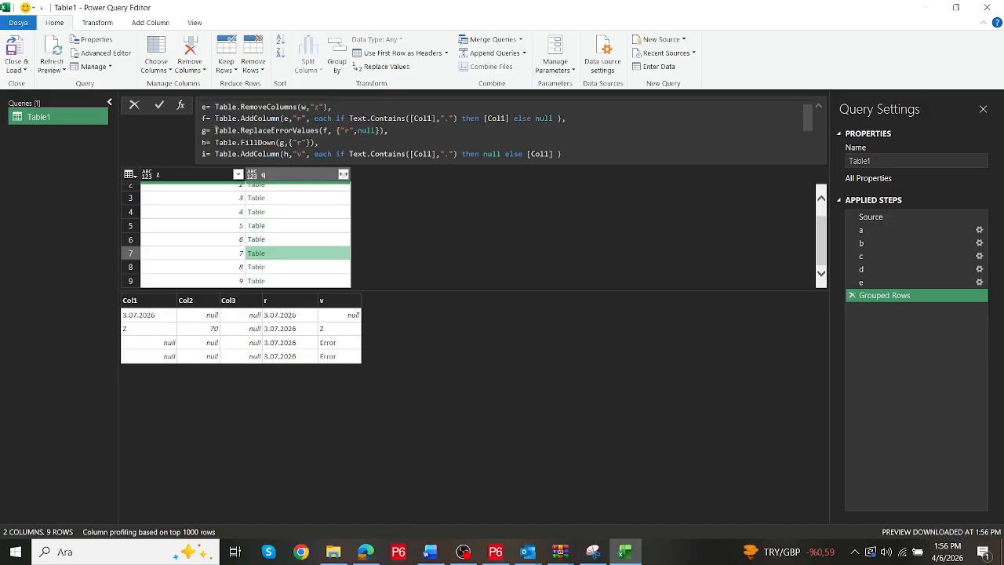
pyautogui.click(389, 130)
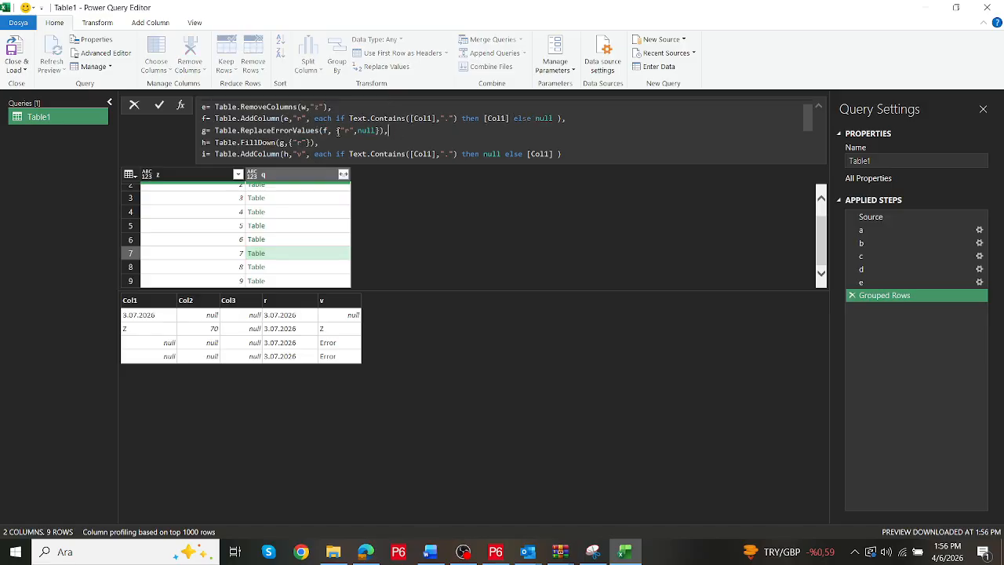
pyautogui.moveTo(391, 130); pyautogui.dragTo(212, 131)
pyautogui.hotkey('ctrl', 'c')
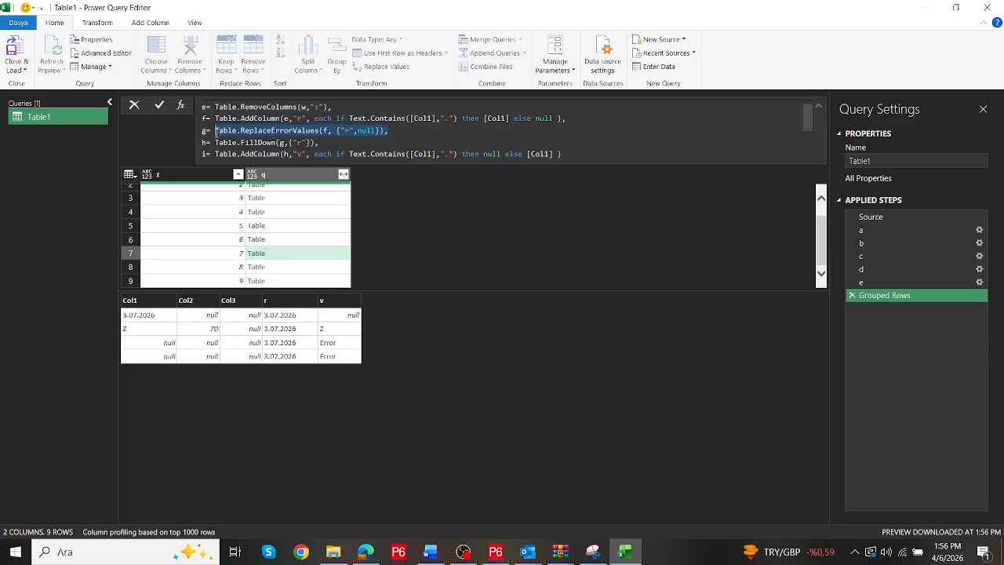
pyautogui.scroll(-2, 471, 123)
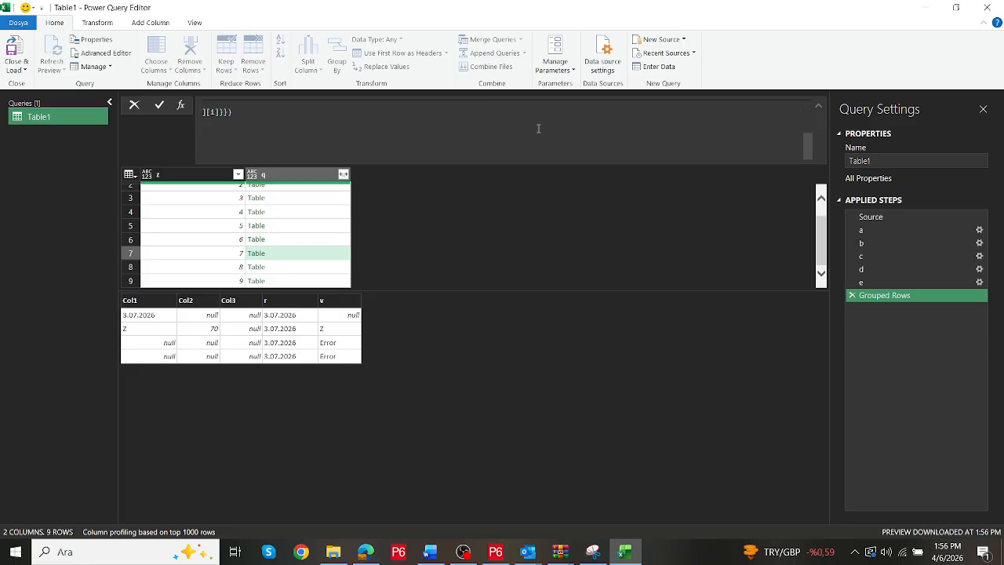
pyautogui.scroll(1, 541, 130)
pyautogui.click(567, 128)
pyautogui.click(571, 126)
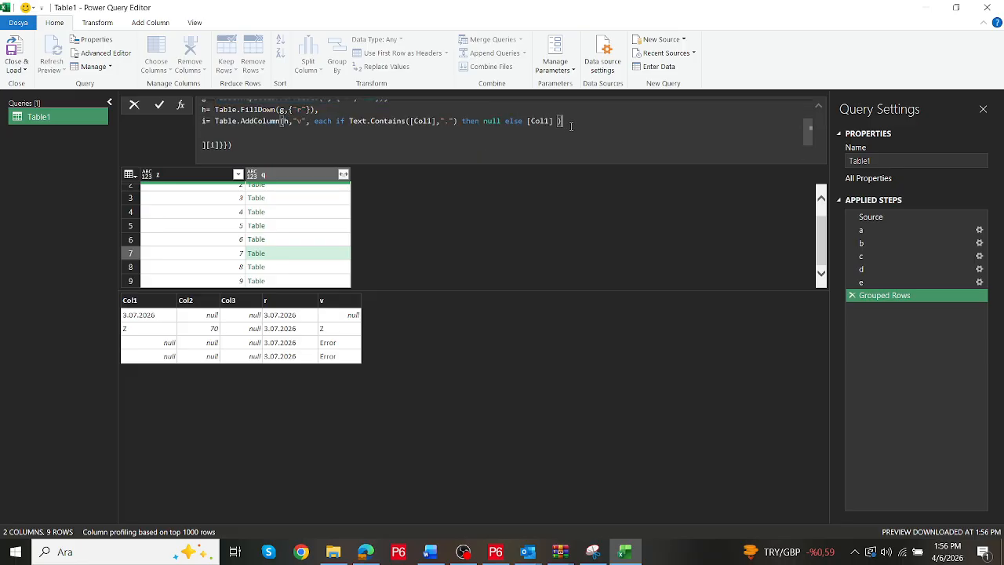
pyautogui.write(',')
pyautogui.press('Down')
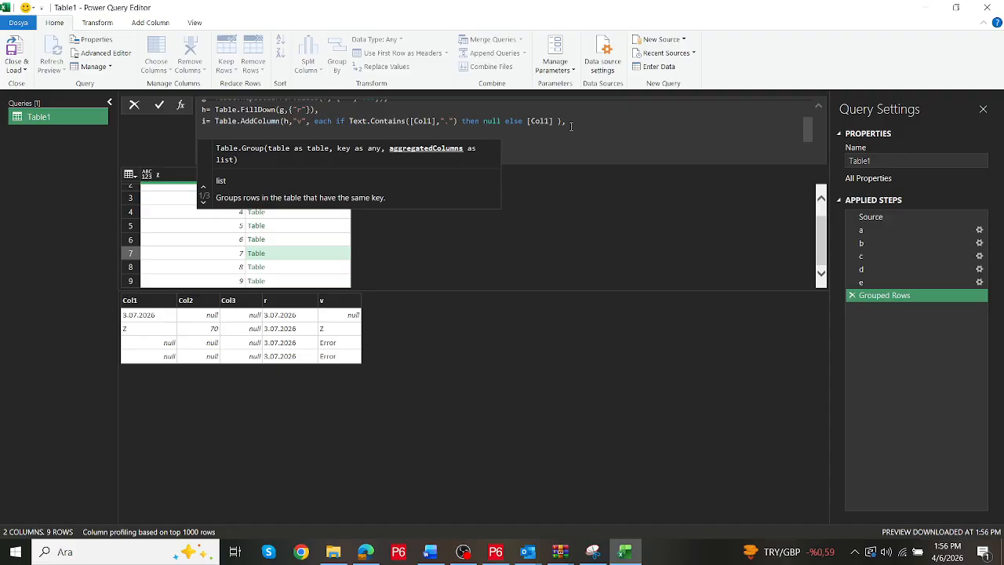
pyautogui.write('j=')
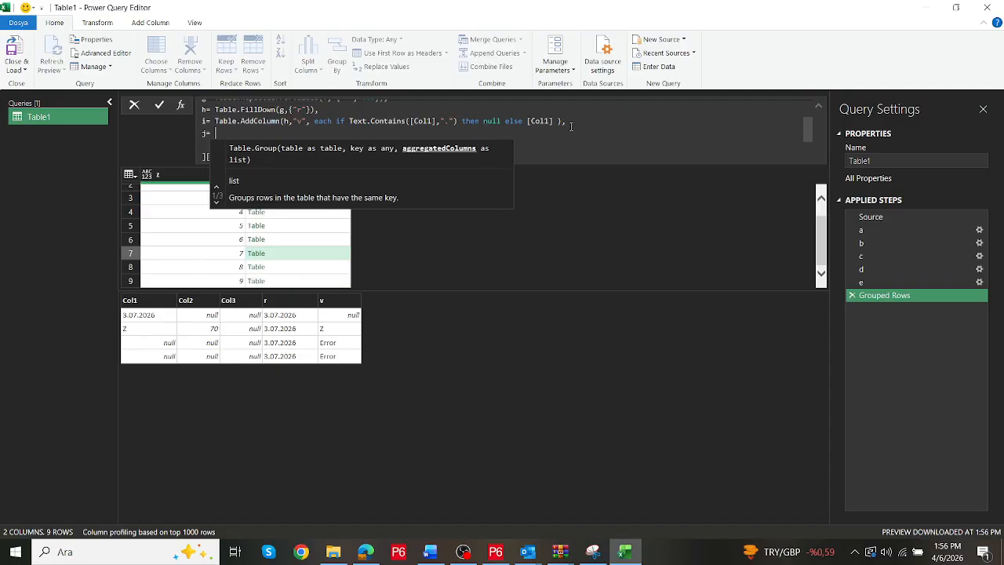
pyautogui.hotkey('ctrl', 'v')
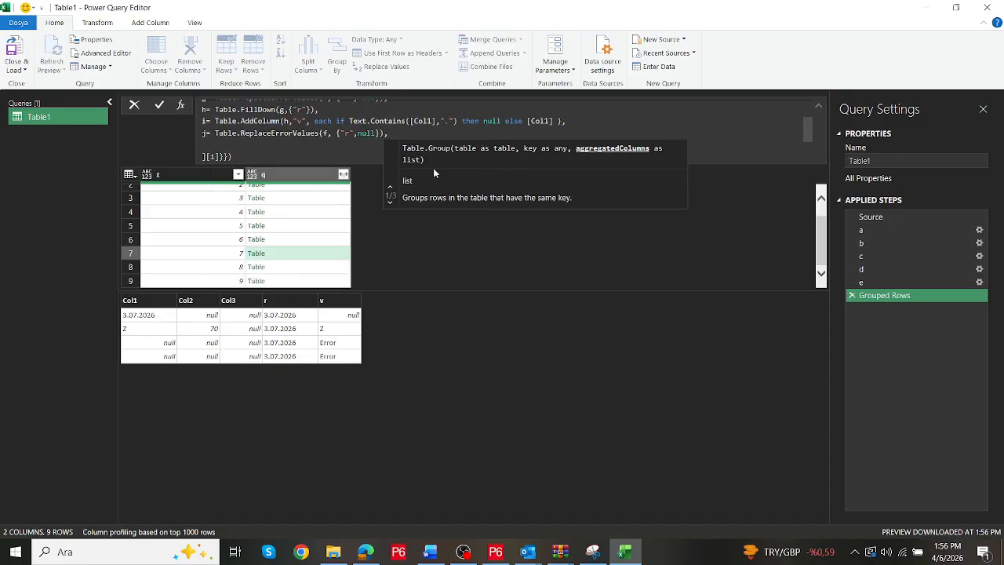
# Change line j's Table.ReplaceErrorValues arguments to table i and column "v"
pyautogui.click(328, 134)
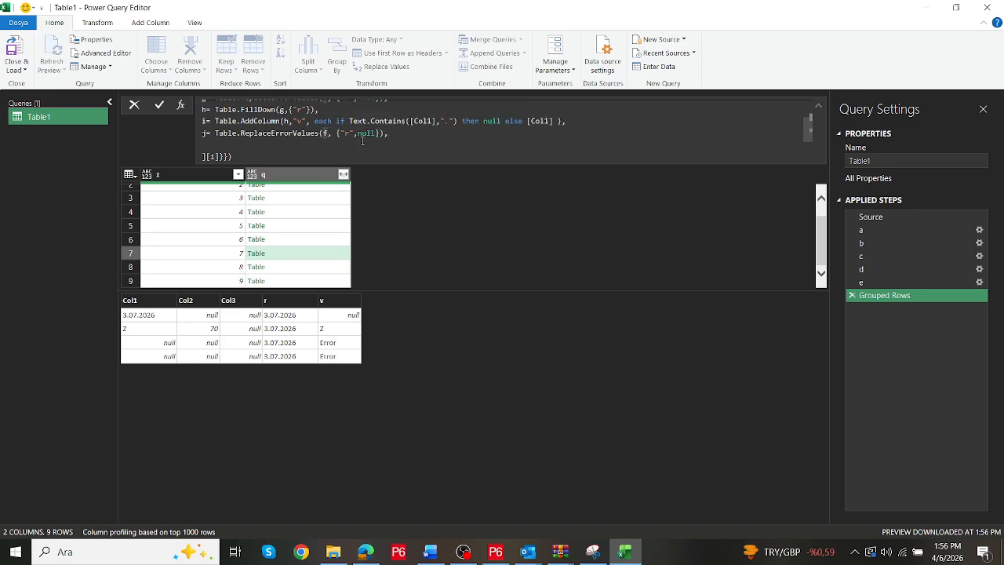
pyautogui.press('BackSpace')
pyautogui.write('i')
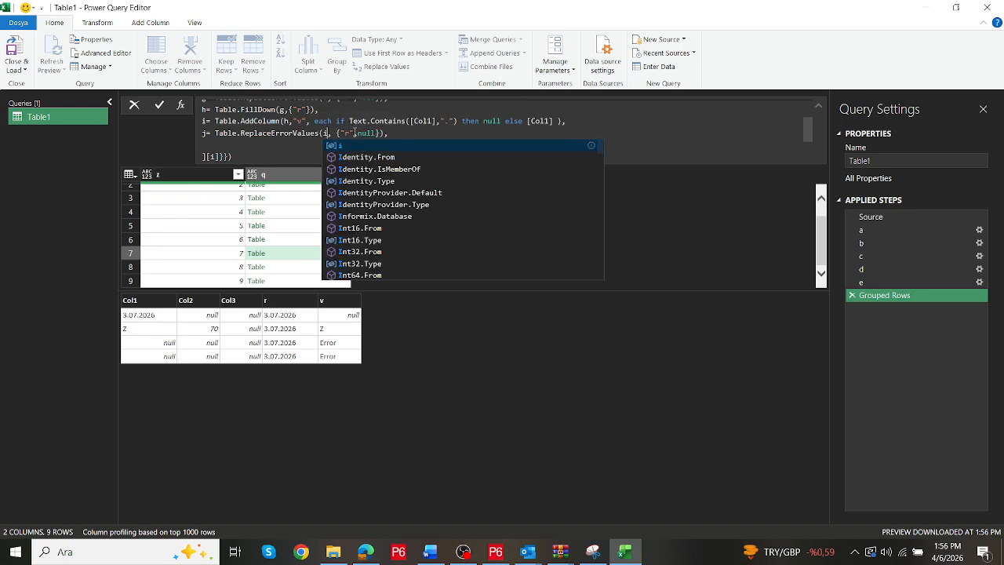
pyautogui.click(351, 133)
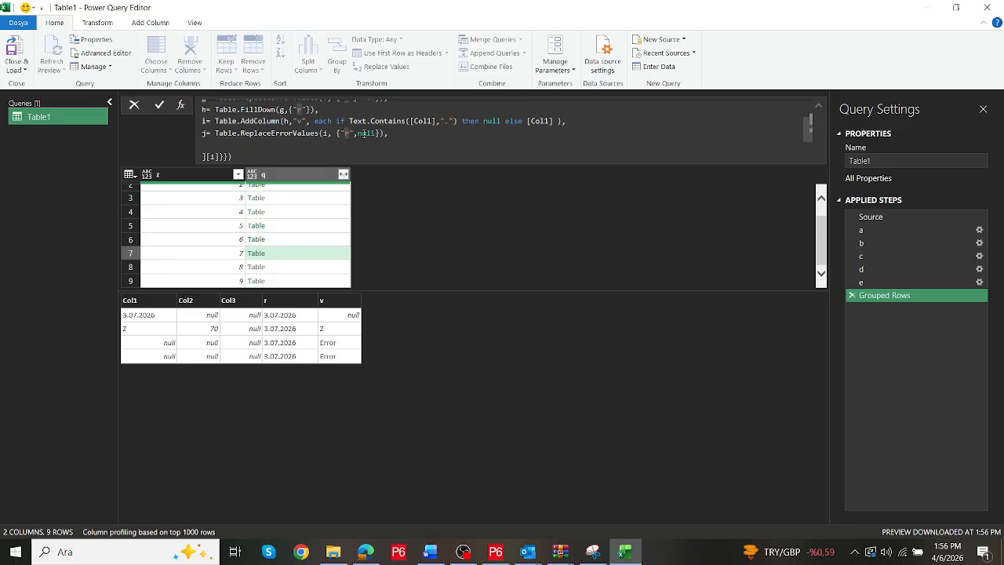
pyautogui.press('BackSpace')
pyautogui.write('v')
# Make the grouping formula return j, remove the trailing comma after line j, and apply it
pyautogui.click(214, 156)
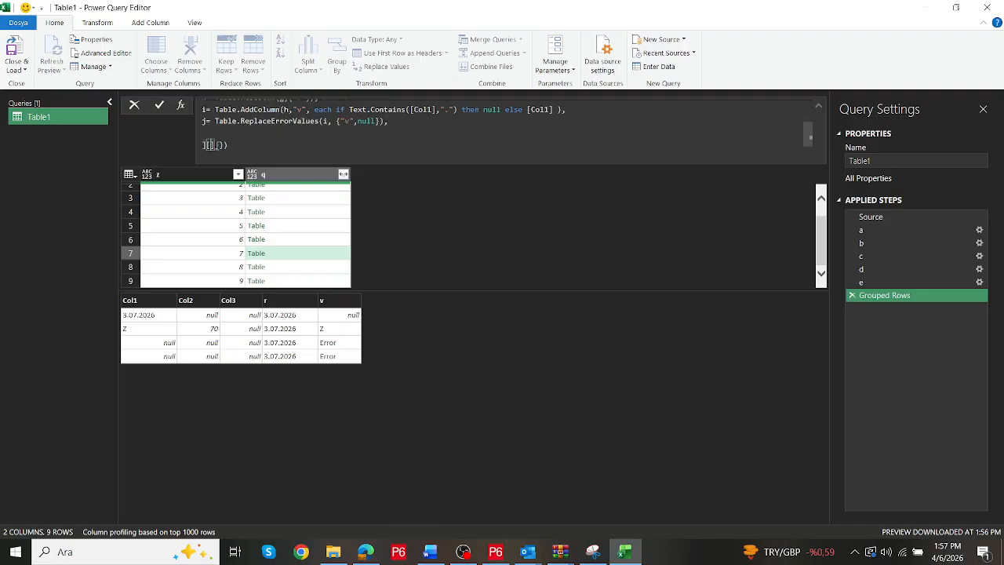
pyautogui.write('j')
pyautogui.press('Return')
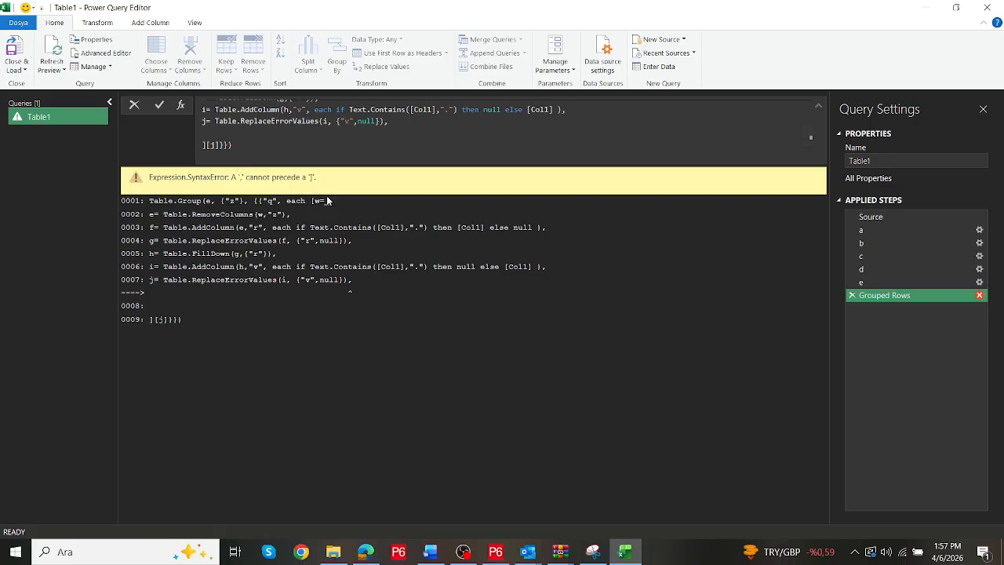
pyautogui.click(389, 122)
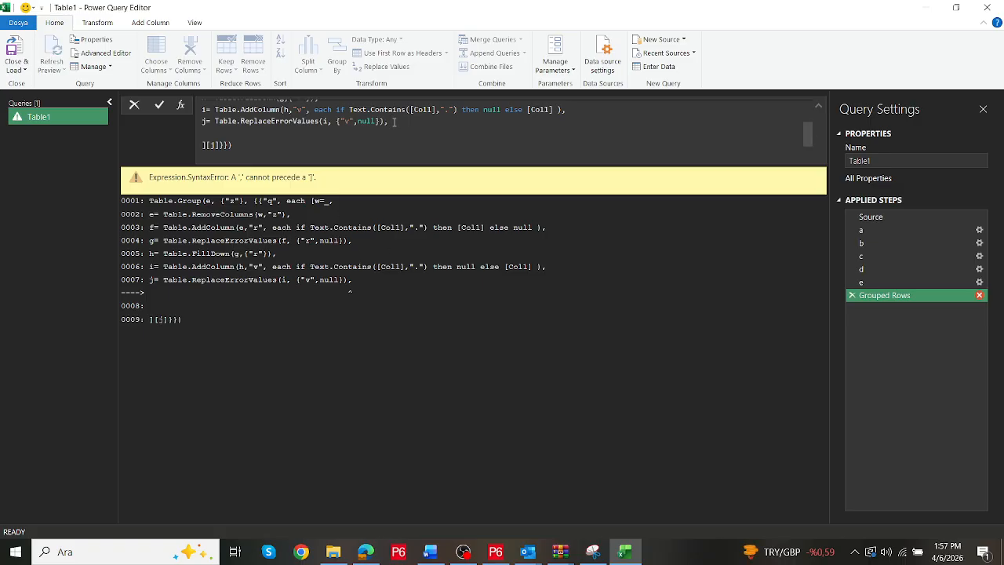
pyautogui.press('BackSpace')
pyautogui.press('Return')
# Examine the nested tables in column q to check the error replacement in column v
pyautogui.click(318, 298)
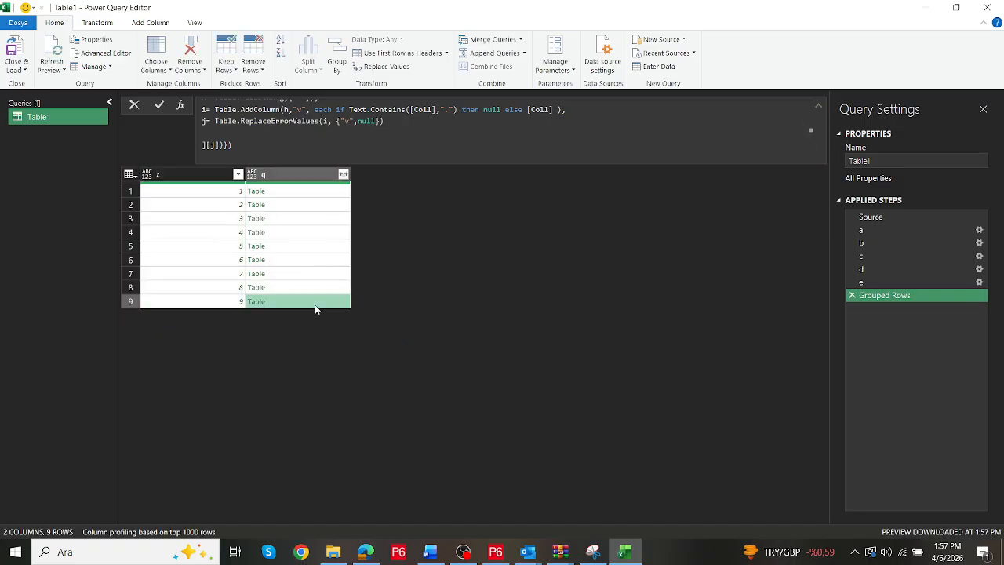
pyautogui.click(320, 267)
pyautogui.click(322, 239)
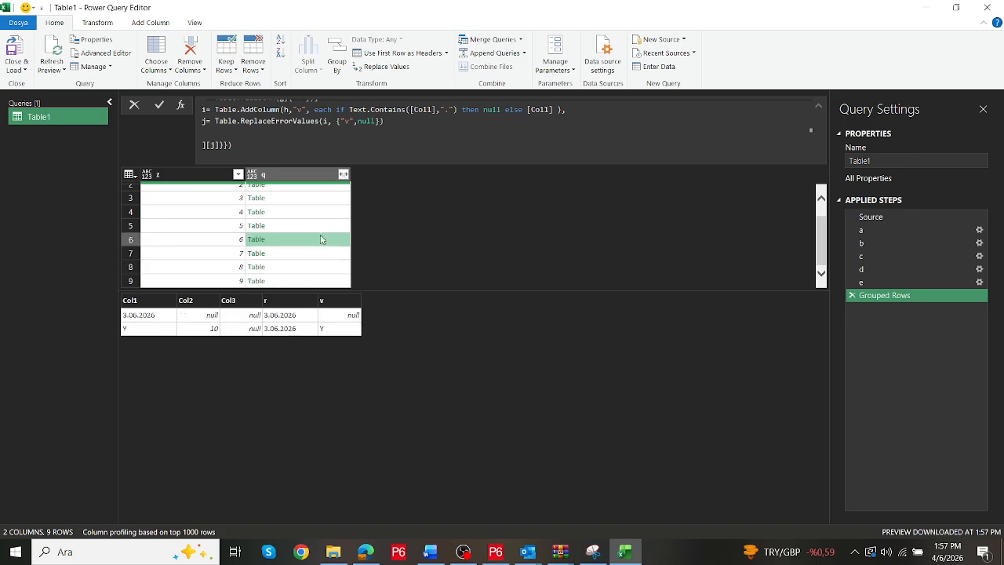
pyautogui.click(320, 226)
pyautogui.click(320, 212)
pyautogui.click(322, 198)
pyautogui.scroll(1, 320, 206)
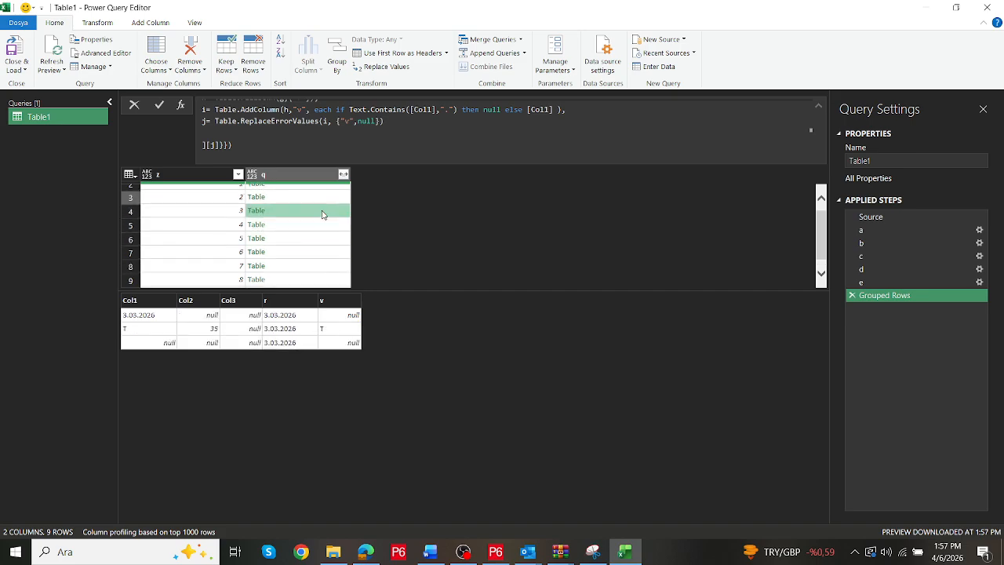
pyautogui.click(320, 204)
pyautogui.click(321, 194)
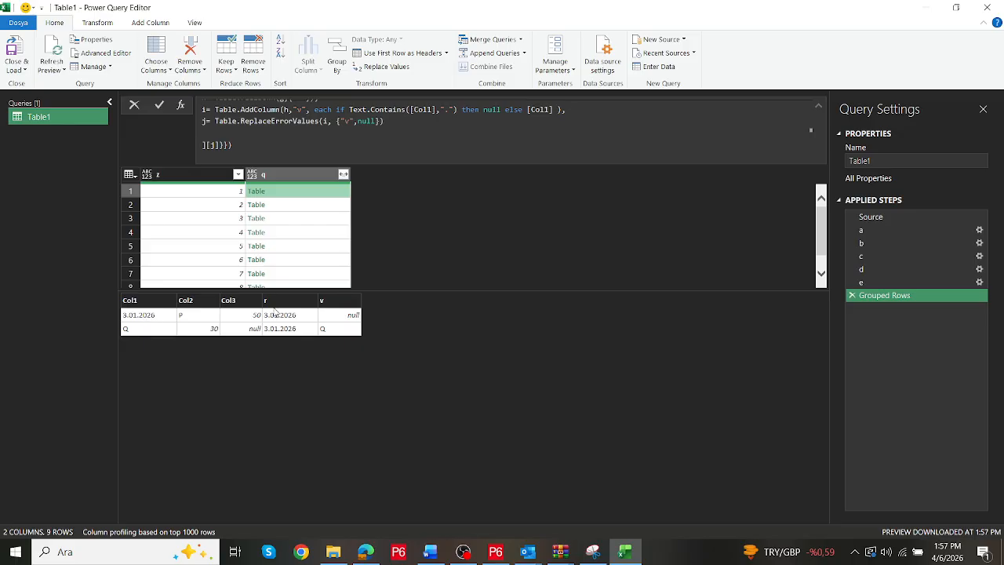
# Add a line k below j in the grouping formula that removes "Col1" from table j with Table.RemoveColumns
pyautogui.click(384, 123)
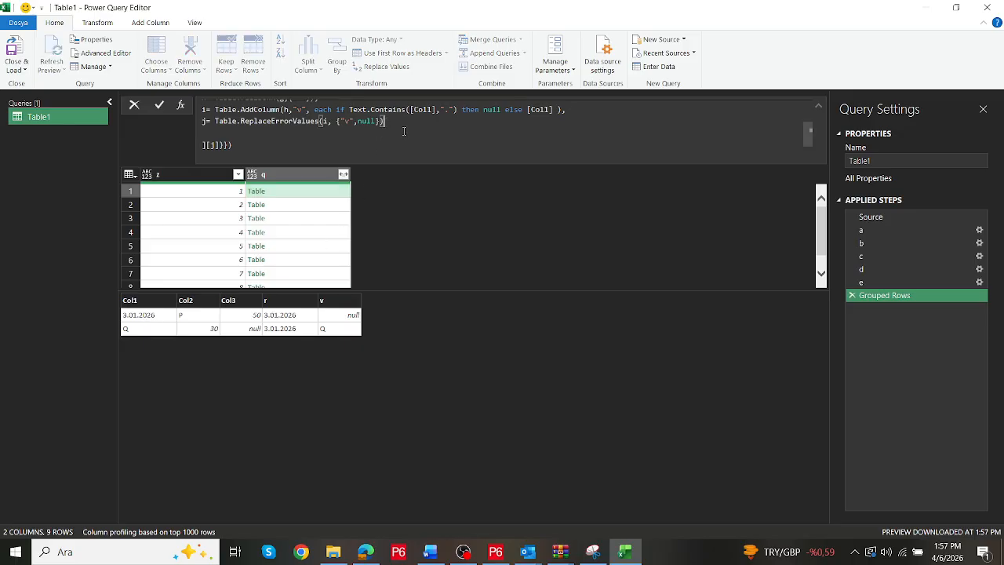
pyautogui.write(',')
pyautogui.press('Return')
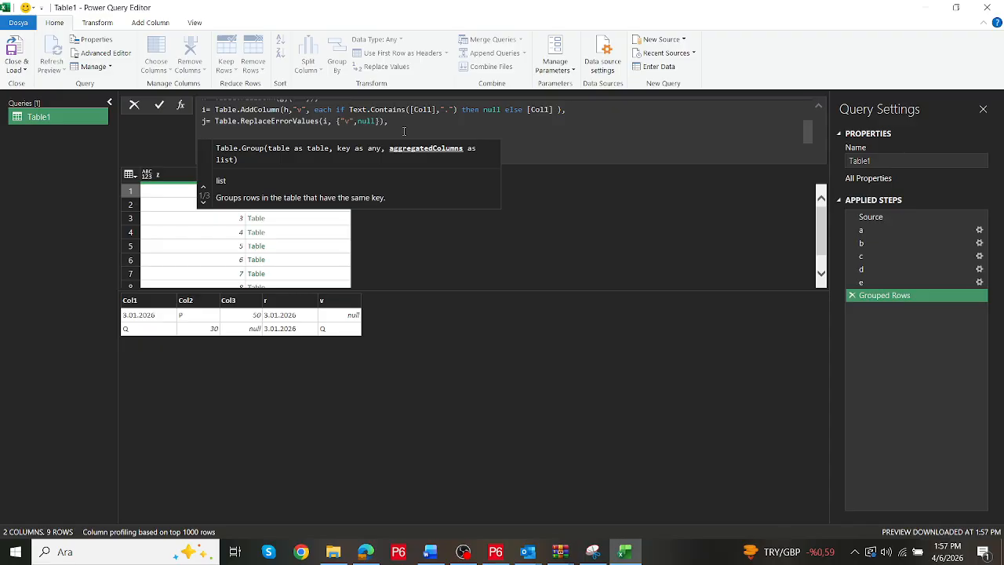
pyautogui.write('k= Tab')
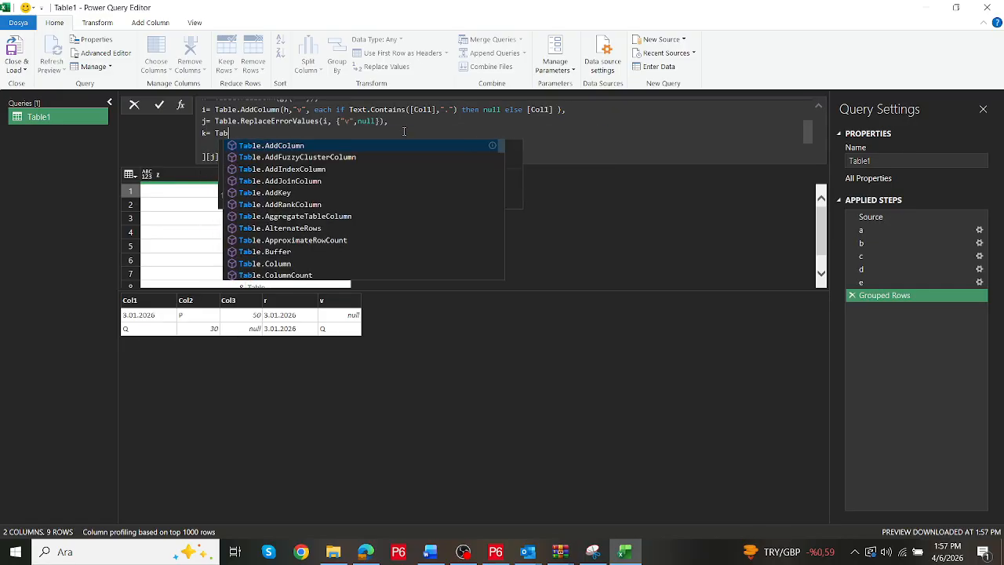
pyautogui.write('leremove')
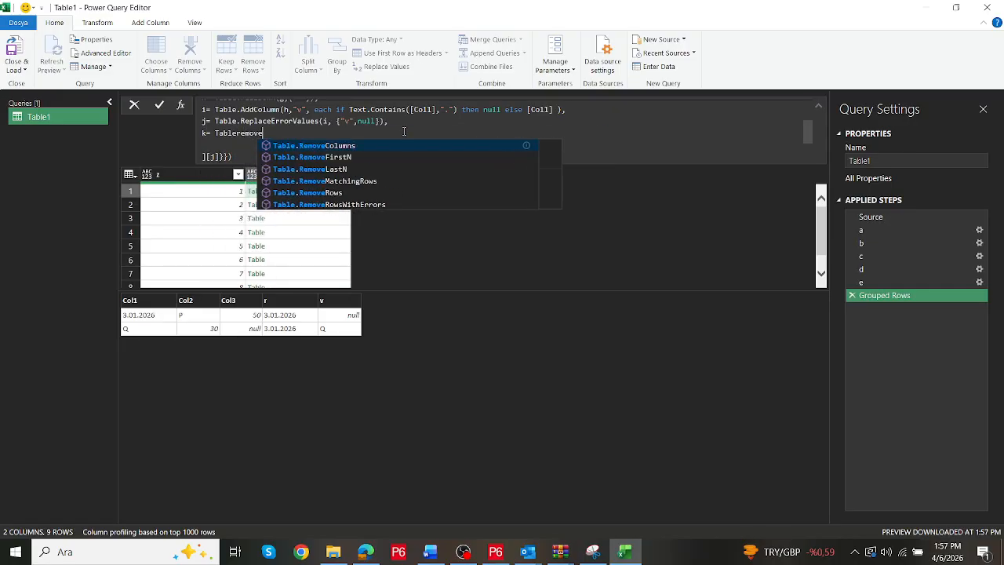
pyautogui.click(361, 146)
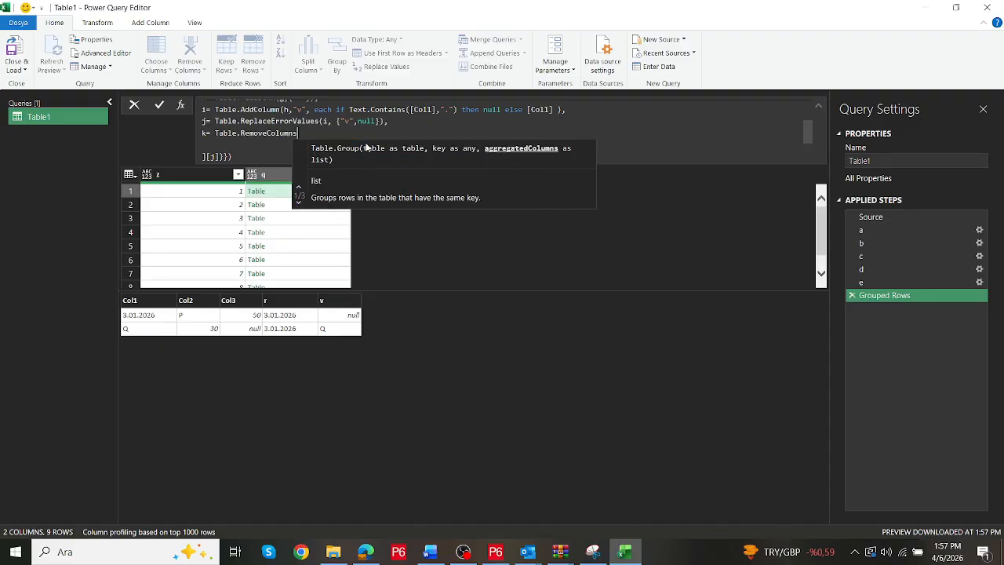
pyautogui.write('(')
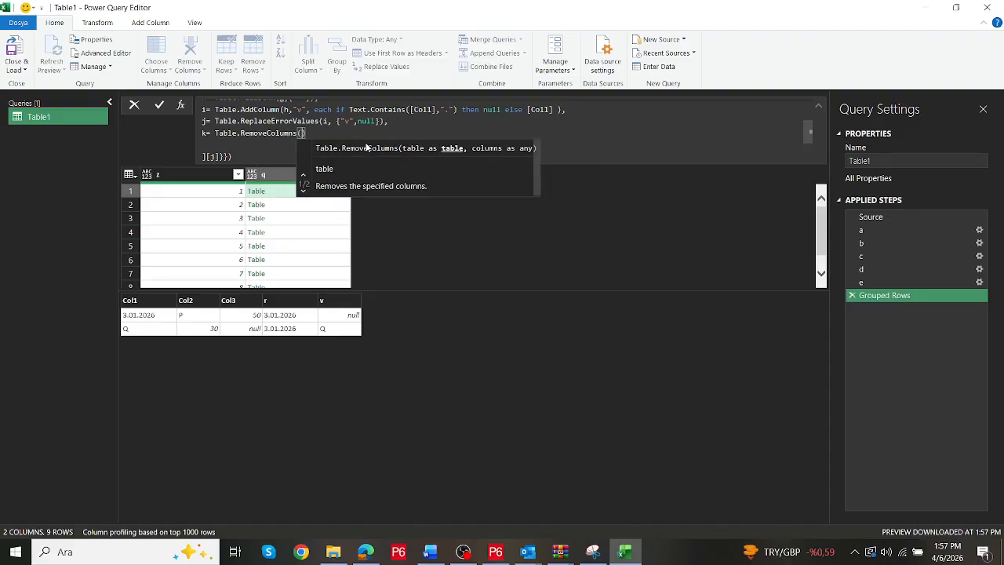
pyautogui.write('j,')
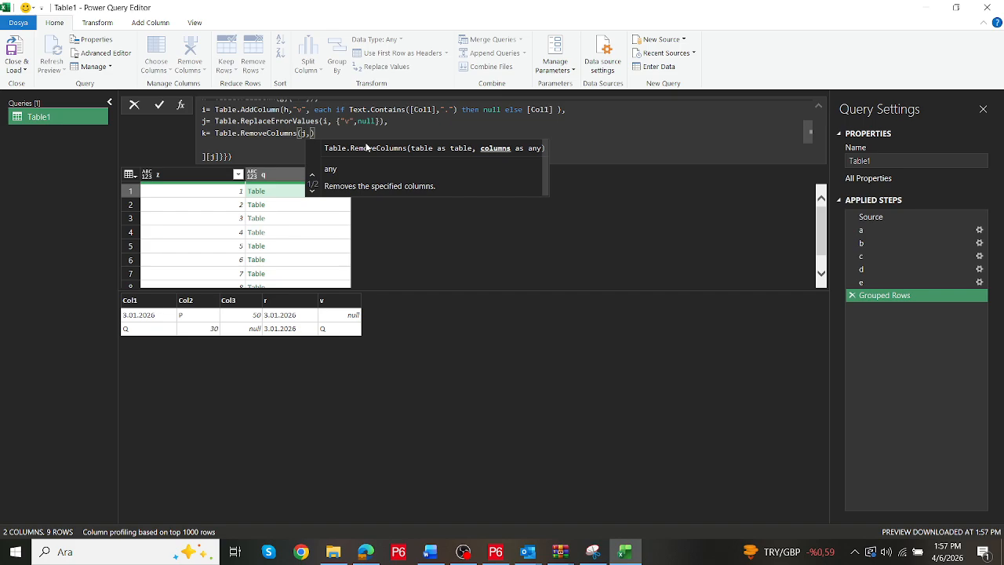
pyautogui.write('"')
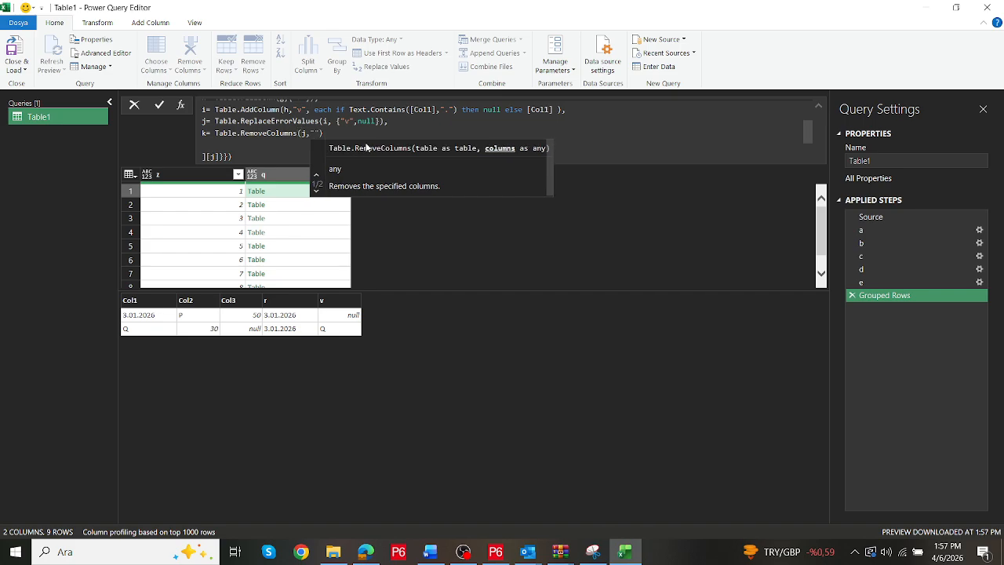
pyautogui.write('Col1')
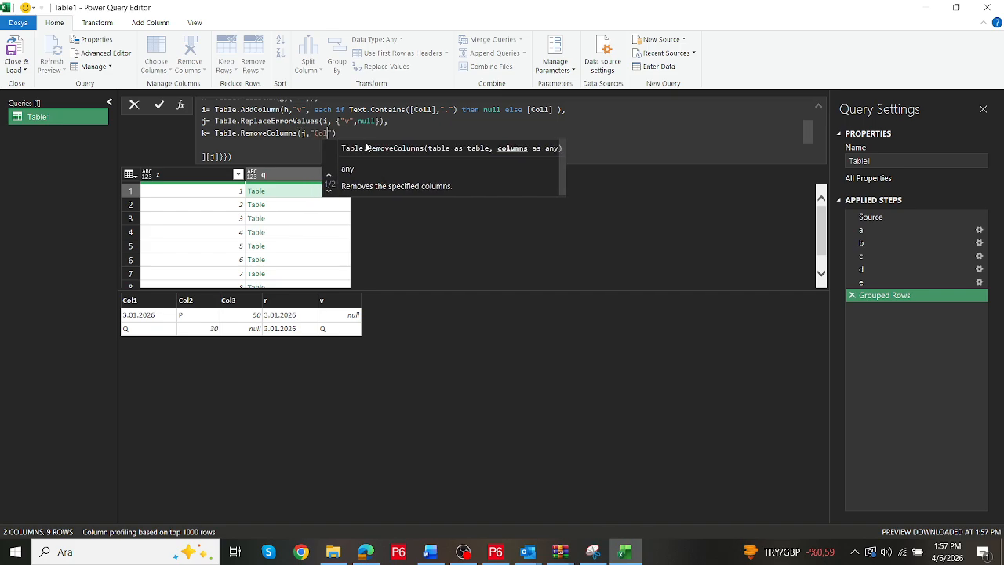
# Make the grouping formula return k, apply it, and preview several nested tables in column q
pyautogui.click(211, 154)
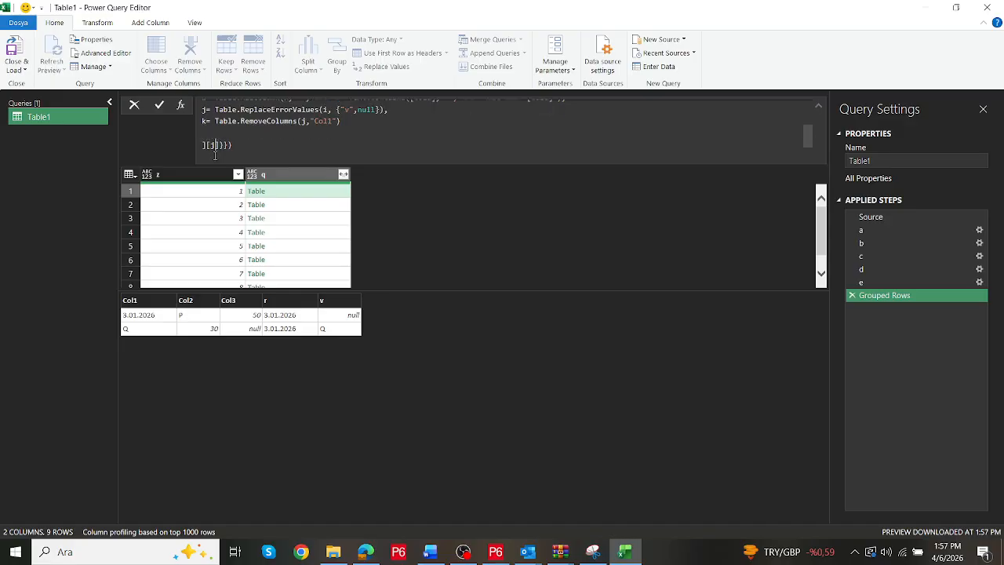
pyautogui.write('k')
pyautogui.press('Return')
pyautogui.click(321, 222)
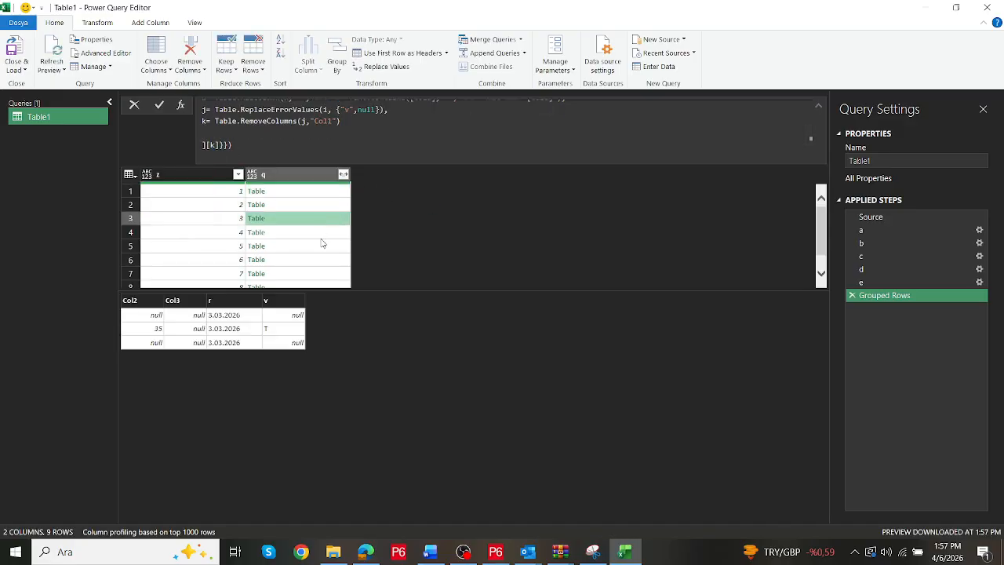
pyautogui.click(323, 261)
pyautogui.click(322, 276)
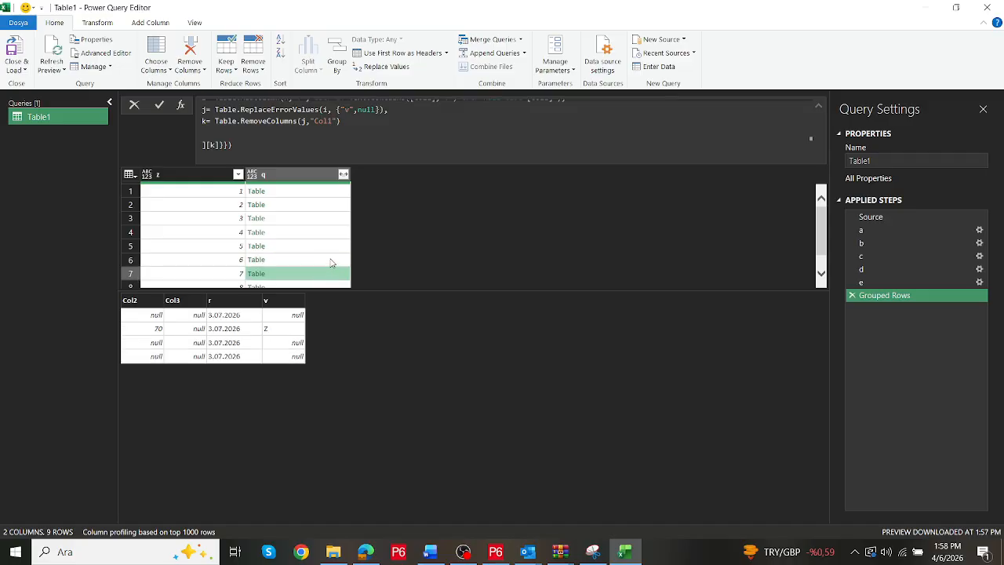
pyautogui.scroll(-1, 332, 259)
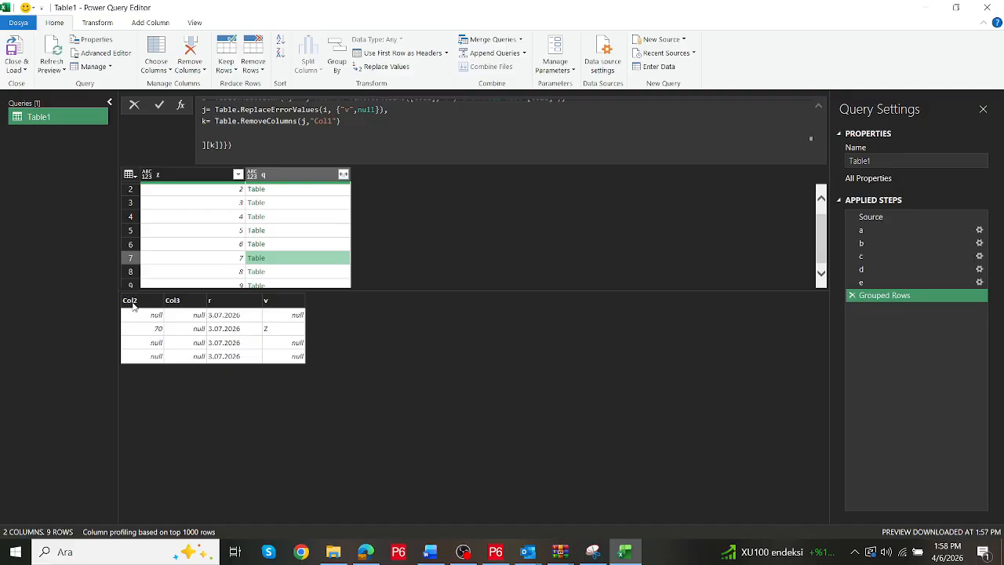
# Add a line l below k that calls Table.ReorderColumns with table k as its first argument
pyautogui.click(343, 122)
pyautogui.write(',')
pyautogui.press('Return')
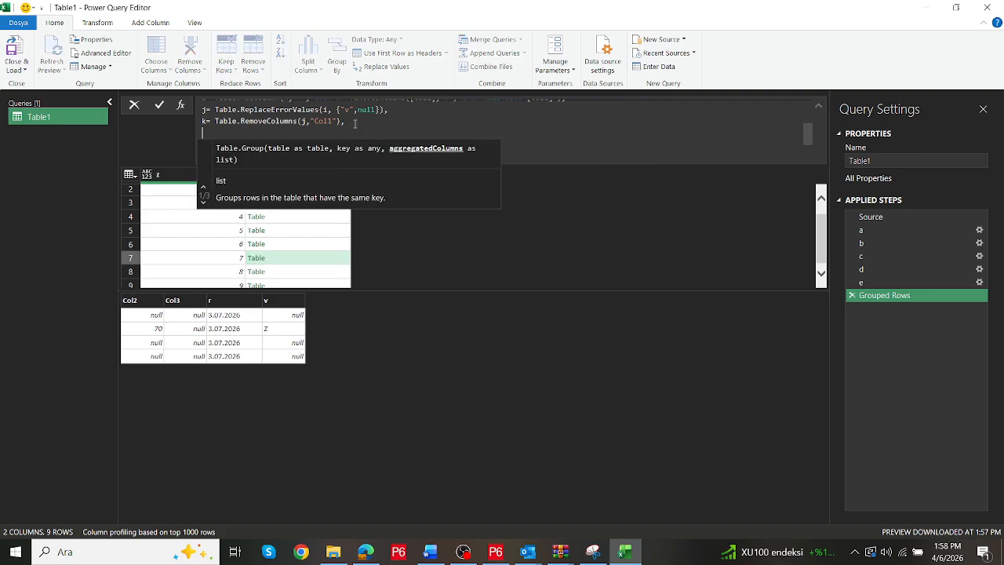
pyautogui.write('l=')
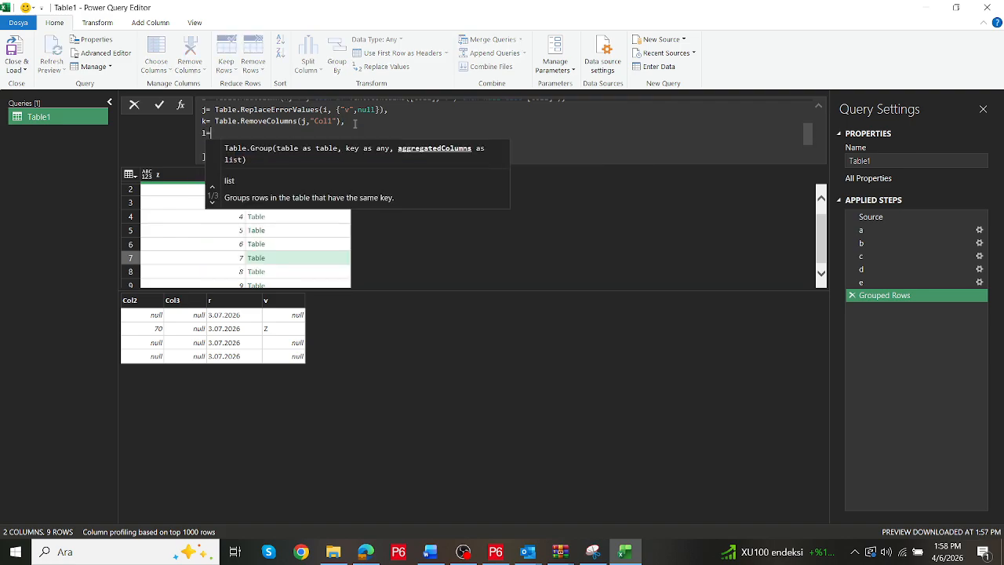
pyautogui.write(' Tab')
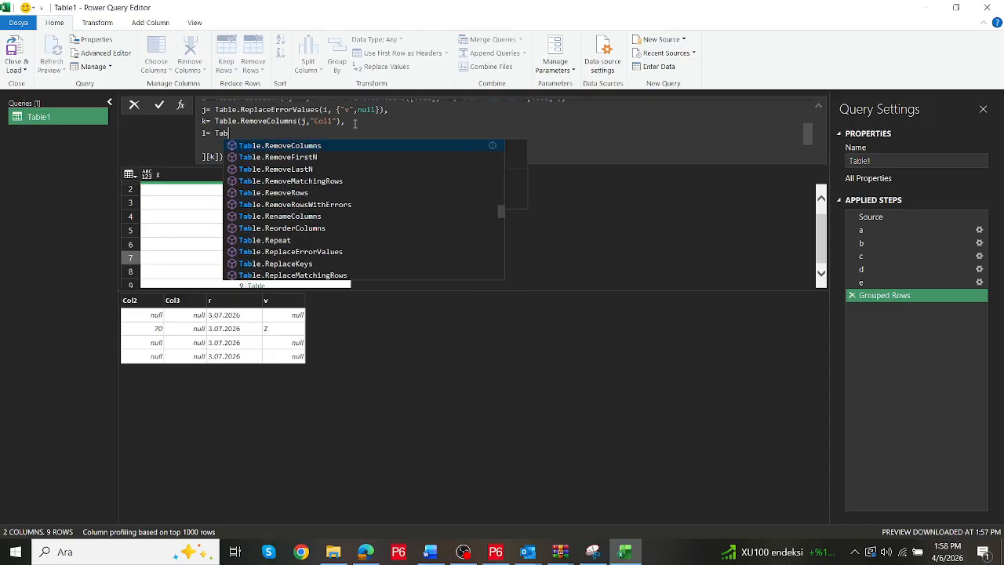
pyautogui.write('lereo')
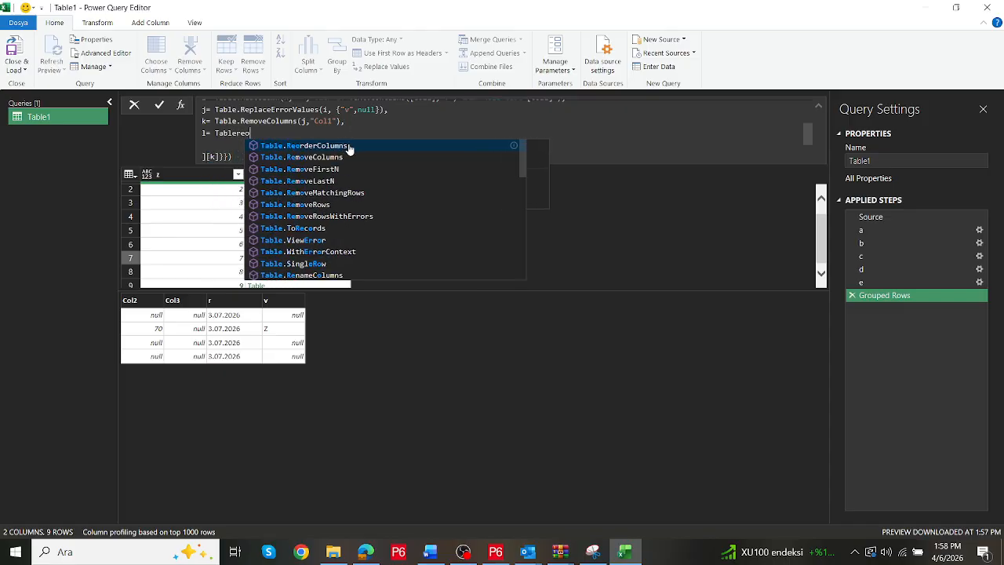
pyautogui.click(352, 148)
pyautogui.write('(')
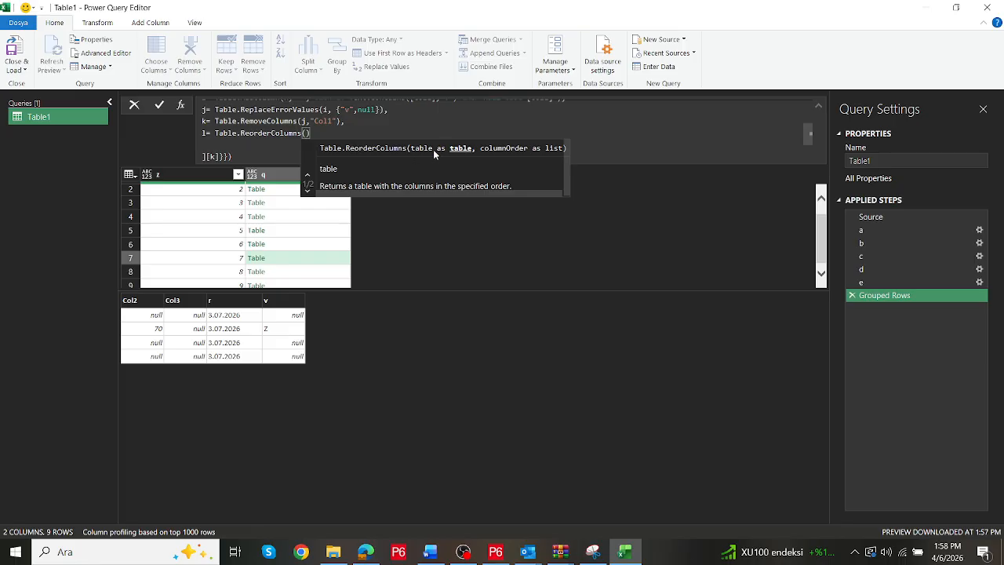
pyautogui.write('k,')
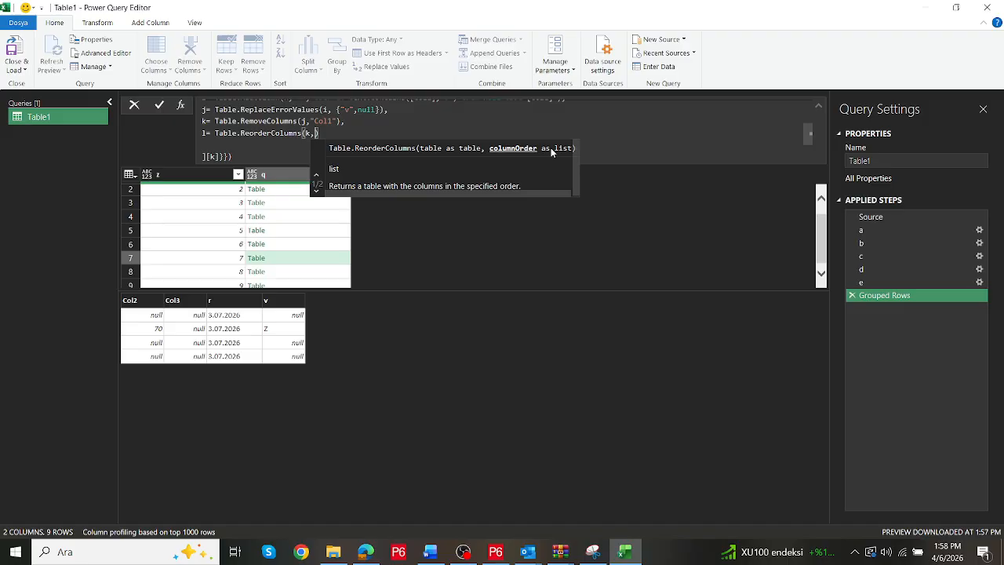
# Set the column order list in line l to "r", "v", "Col2", "Col3"
pyautogui.write('{')
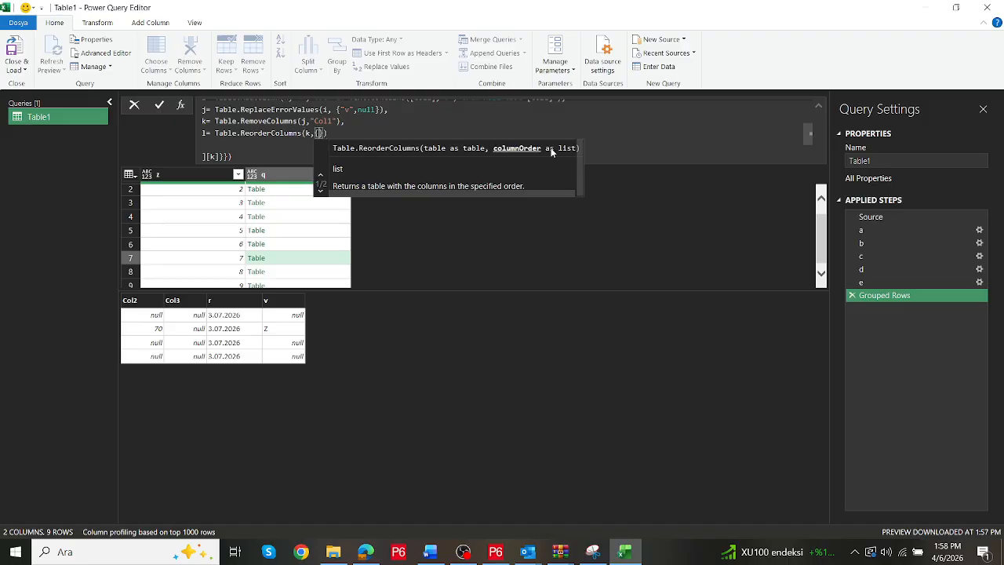
pyautogui.write('"')
pyautogui.write('r","')
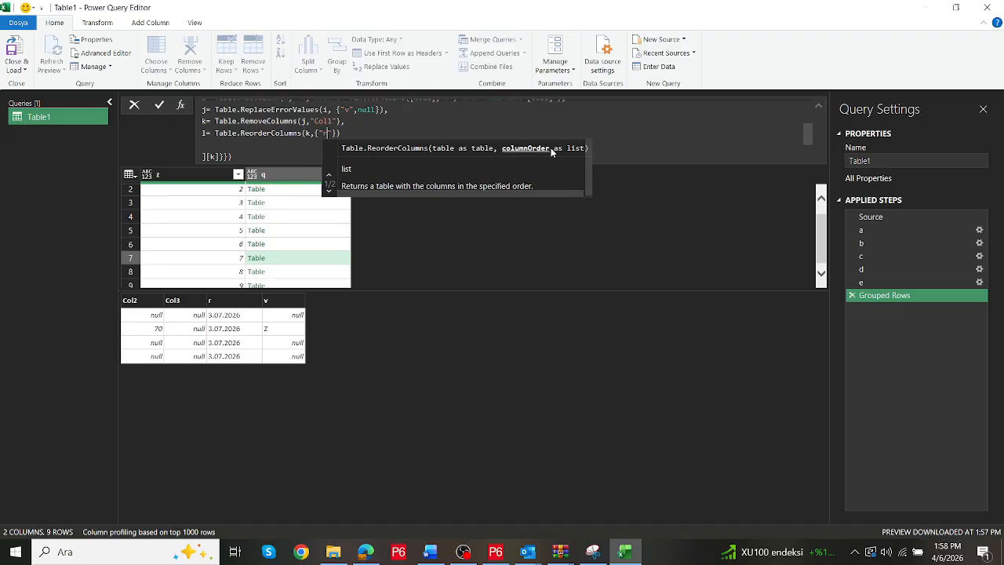
pyautogui.write('v","')
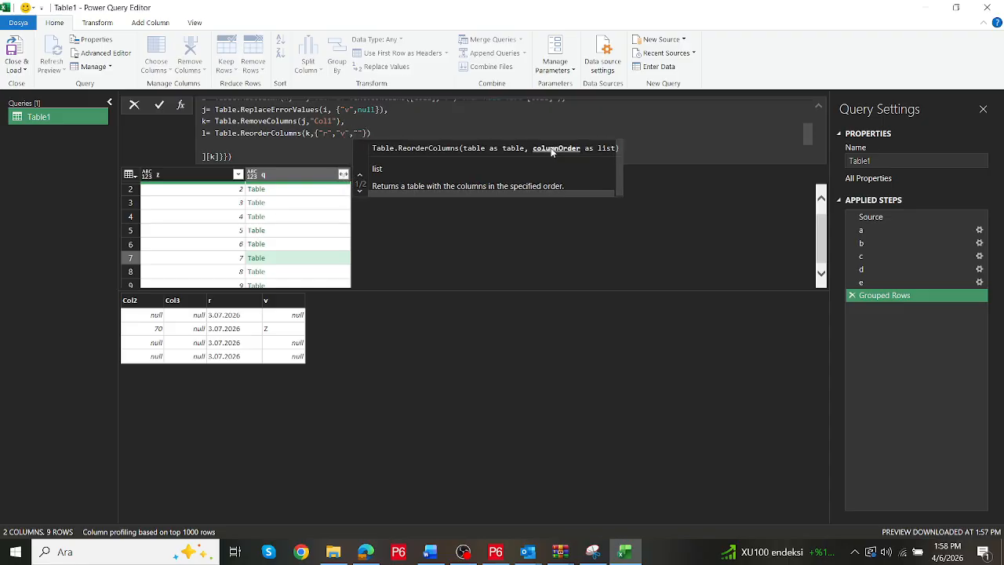
pyautogui.write('Col2"')
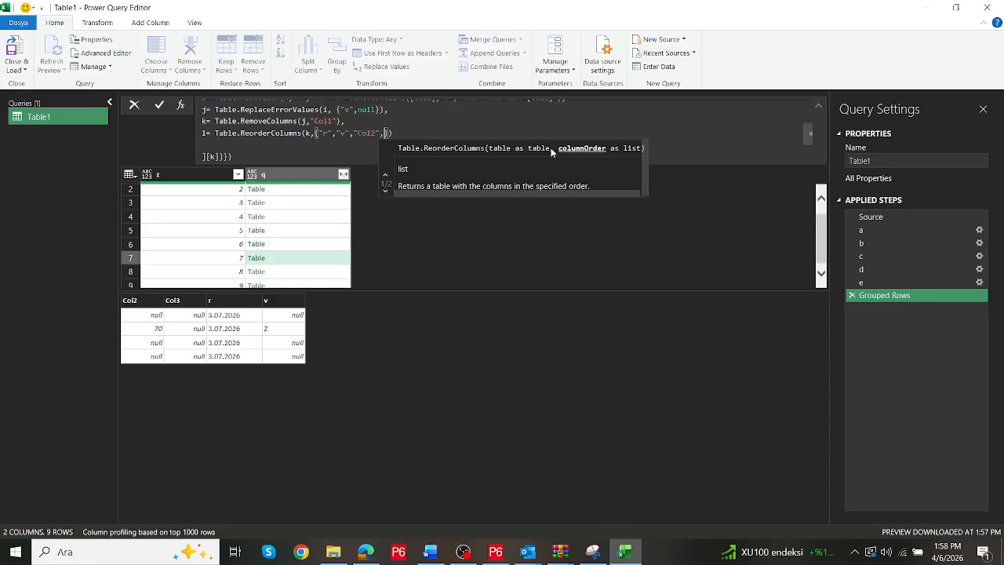
pyautogui.write(',Col')
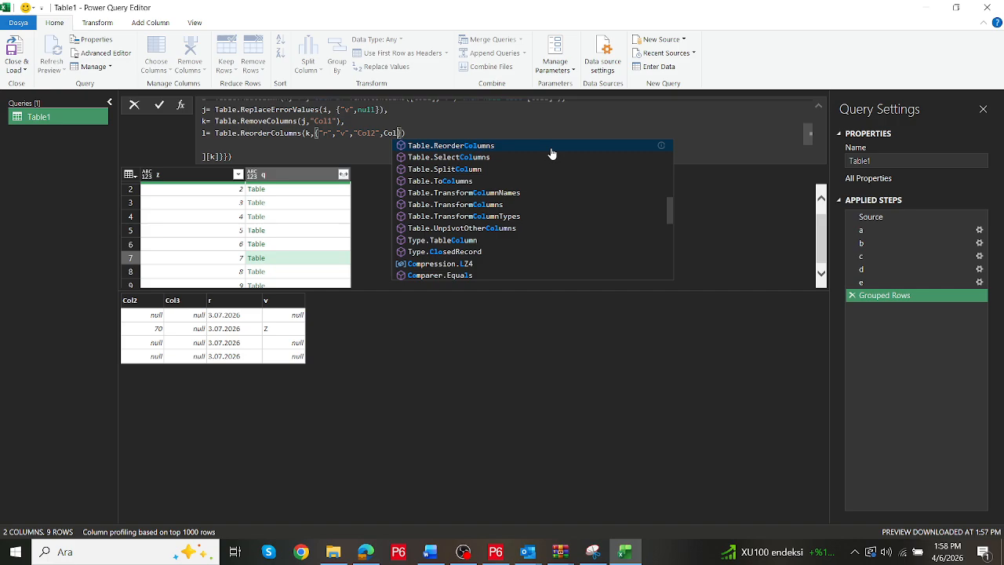
pyautogui.press('BackSpace')
pyautogui.press('BackSpace')
pyautogui.press('BackSpace')
pyautogui.write('"Col')
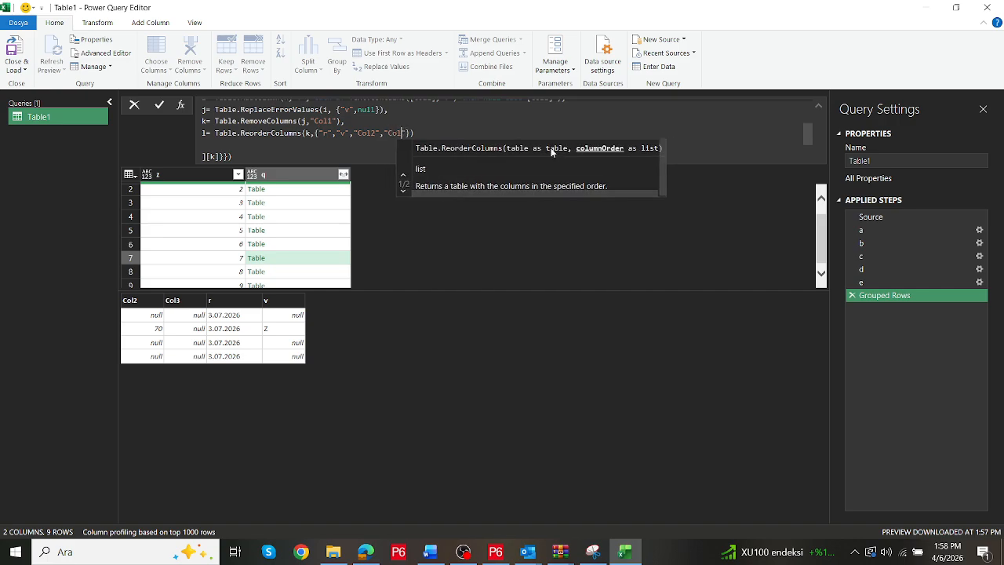
pyautogui.write('3')
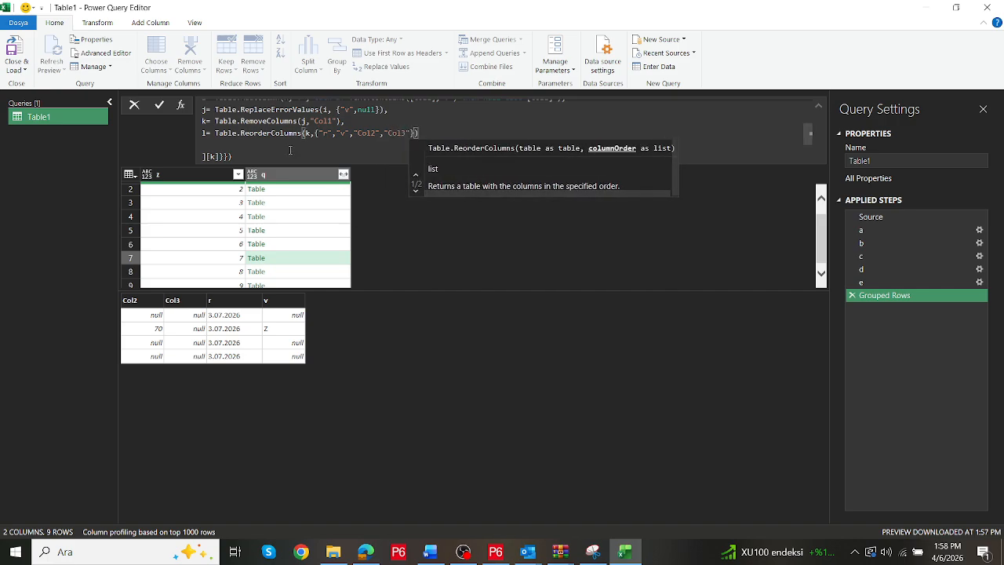
# Make the grouping formula return l, apply it, and preview the first two nested tables in column q
pyautogui.click(216, 154)
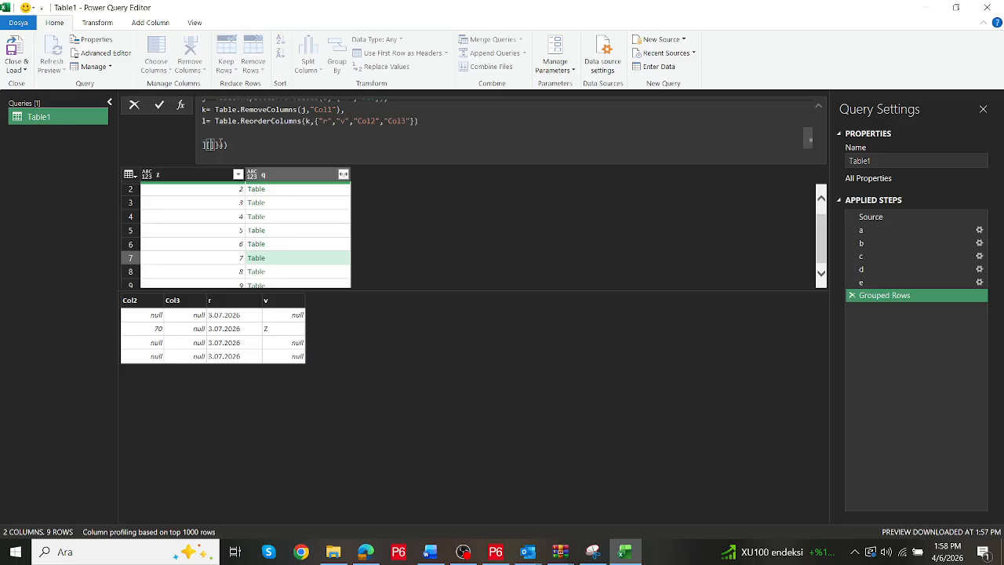
pyautogui.press('Return')
pyautogui.click(331, 192)
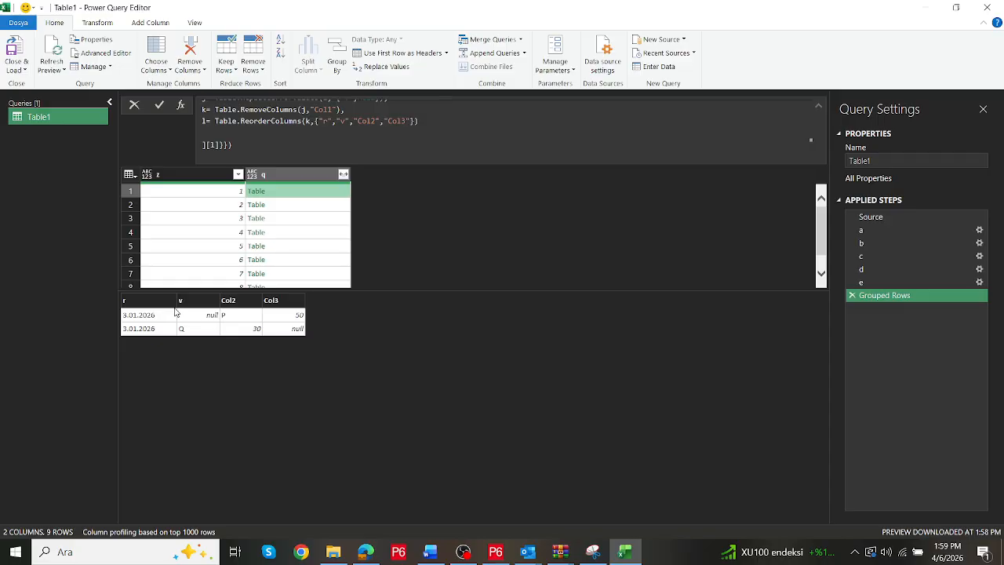
pyautogui.click(298, 205)
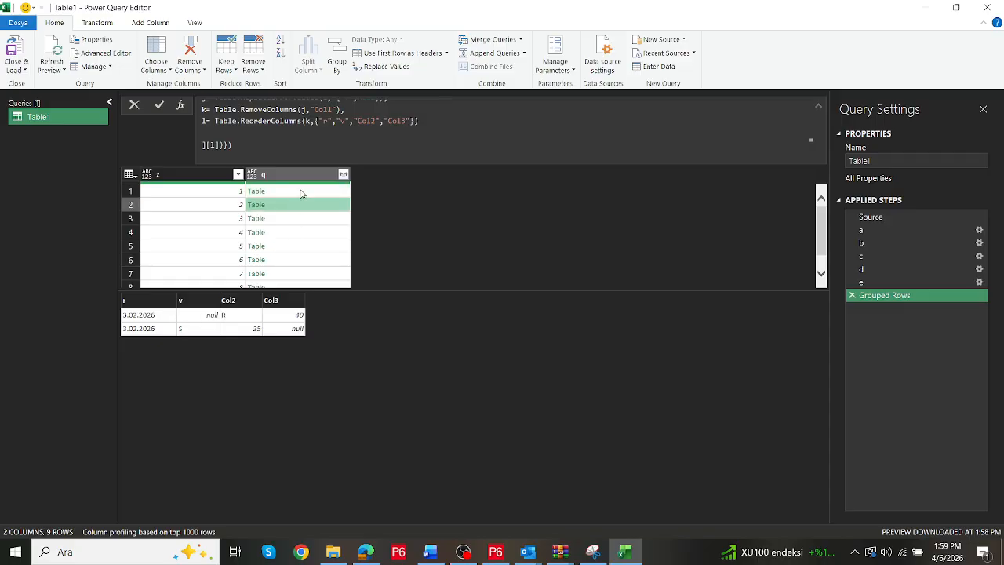
pyautogui.click(301, 190)
# Switch to the browser to review the expected Date, Product and Sale answer in the LinkedIn challenge post, and return to Power Query Editor
pyautogui.hotkey('alt', 'Tab')
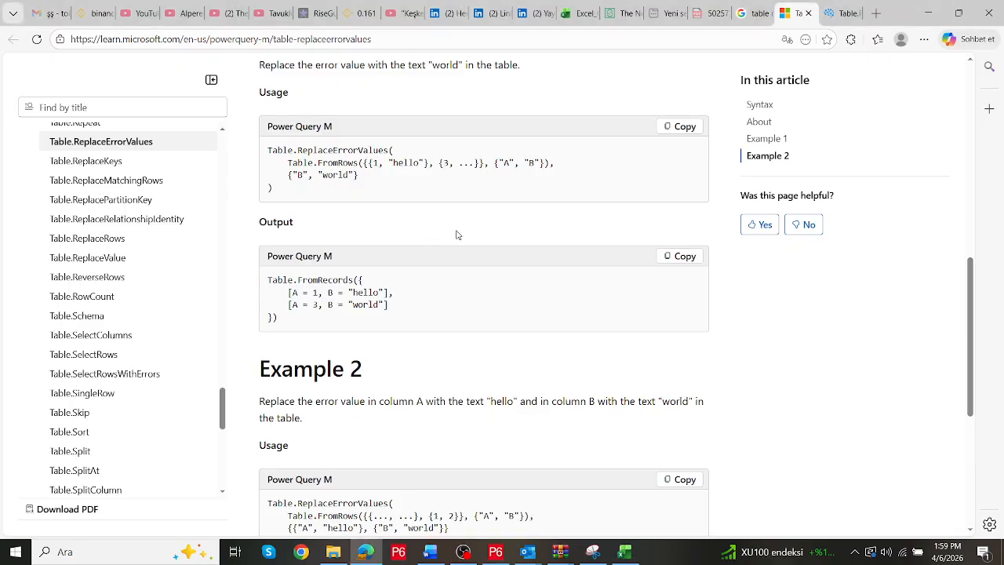
pyautogui.hotkey('alt', 'Tab')
pyautogui.hotkey('alt', 'Tab')
pyautogui.hotkey('alt', 'Tab')
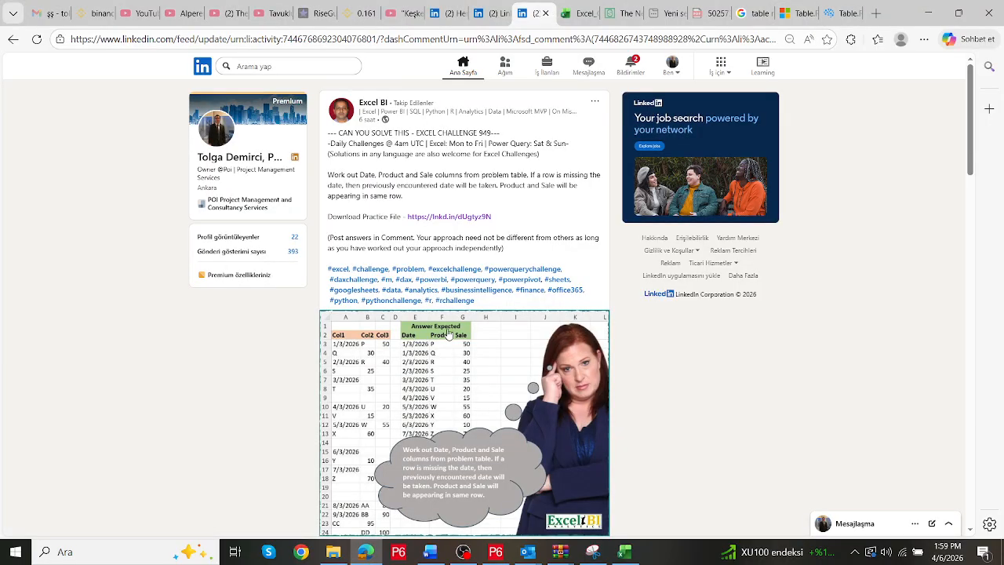
pyautogui.scroll(-2, 430, 299)
pyautogui.hotkey('alt', 'Tab')
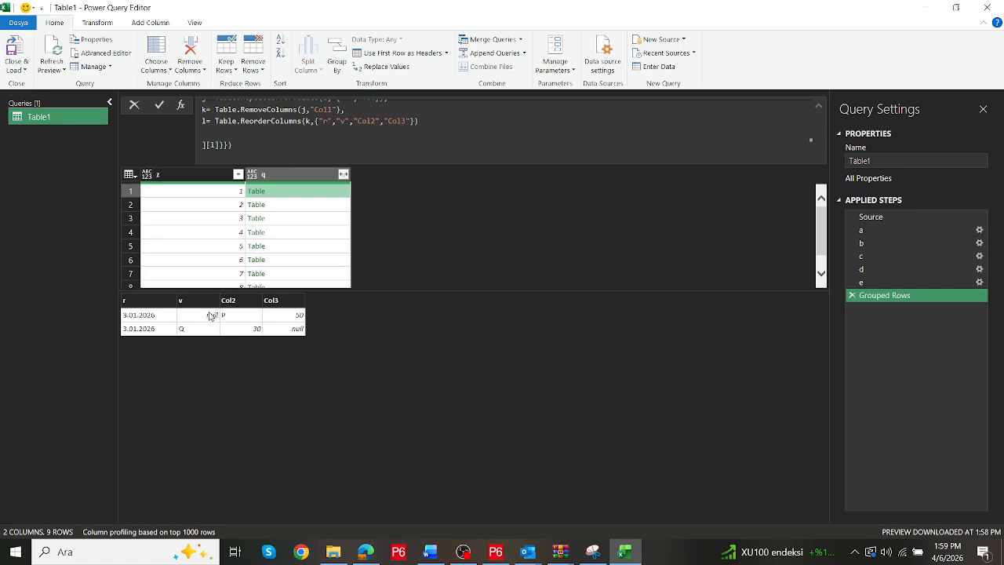
# Examine the remaining nested tables in column q for how product and sale values are spread over v, Col2 and Col3
pyautogui.click(276, 206)
pyautogui.click(278, 219)
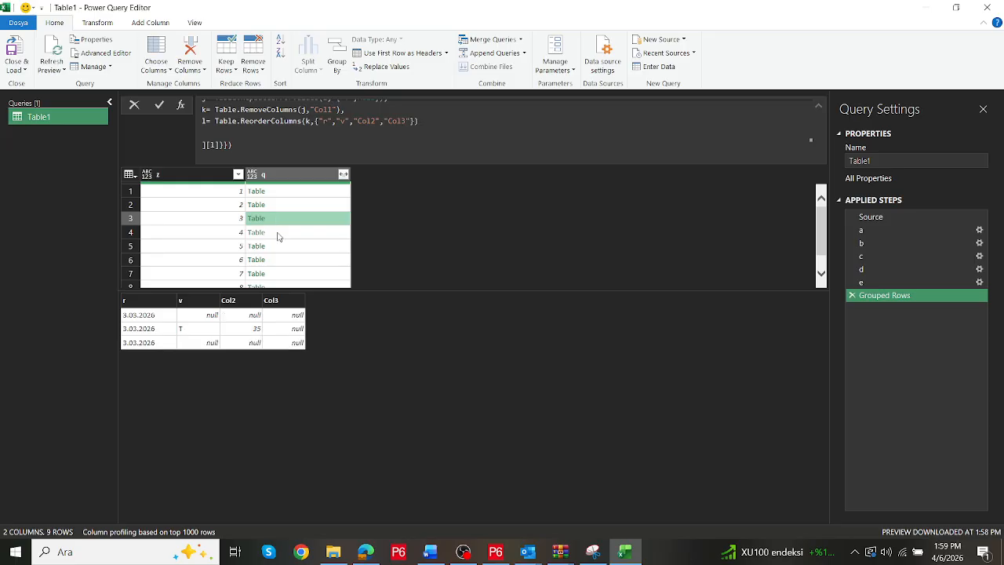
pyautogui.click(290, 246)
pyautogui.scroll(-1, 300, 263)
pyautogui.click(302, 280)
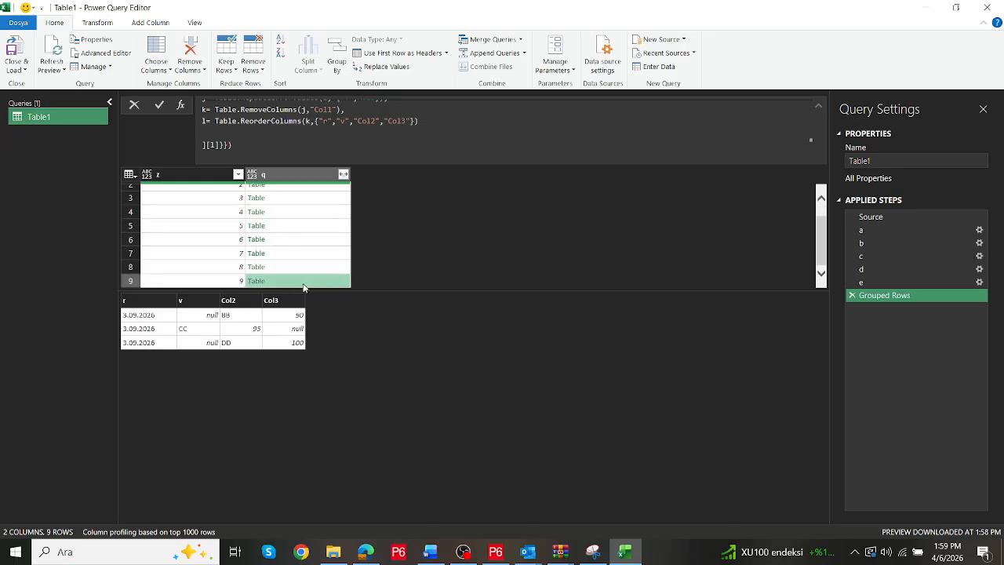
pyautogui.click(308, 267)
pyautogui.click(307, 237)
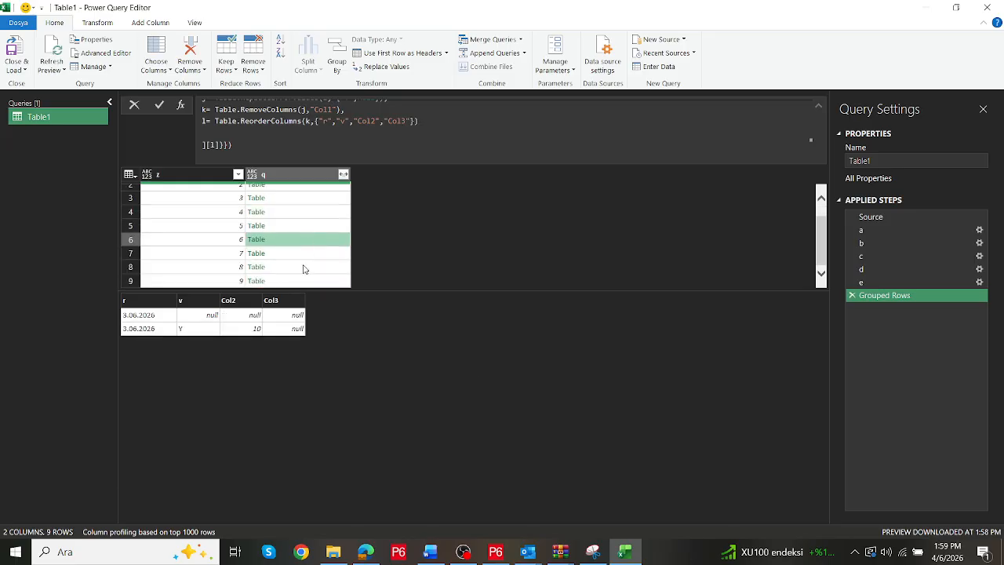
# Preview the nested tables in rows 7 to 9 of column q to check their null and filled values
pyautogui.click(306, 268)
pyautogui.click(300, 281)
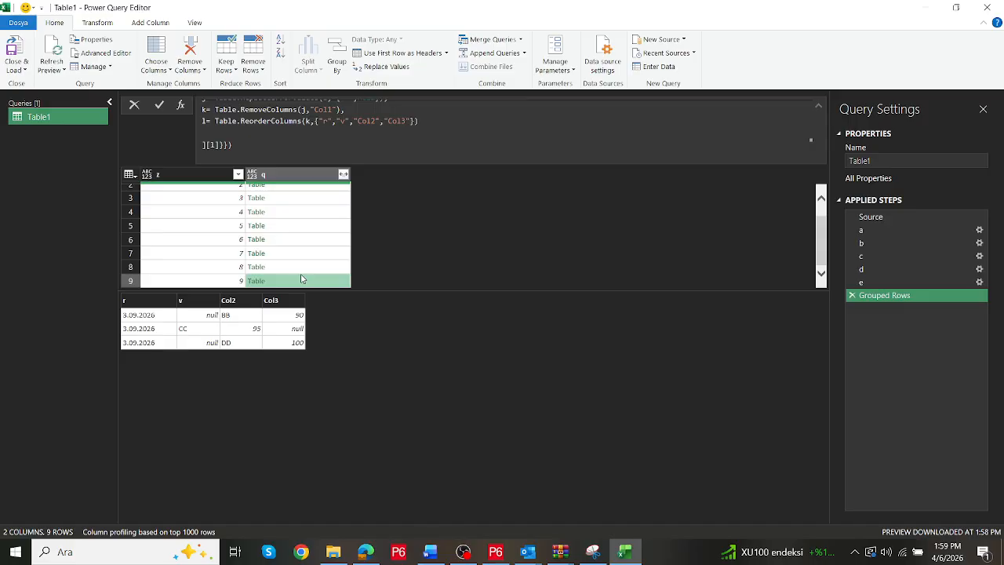
pyautogui.click(305, 264)
pyautogui.click(305, 254)
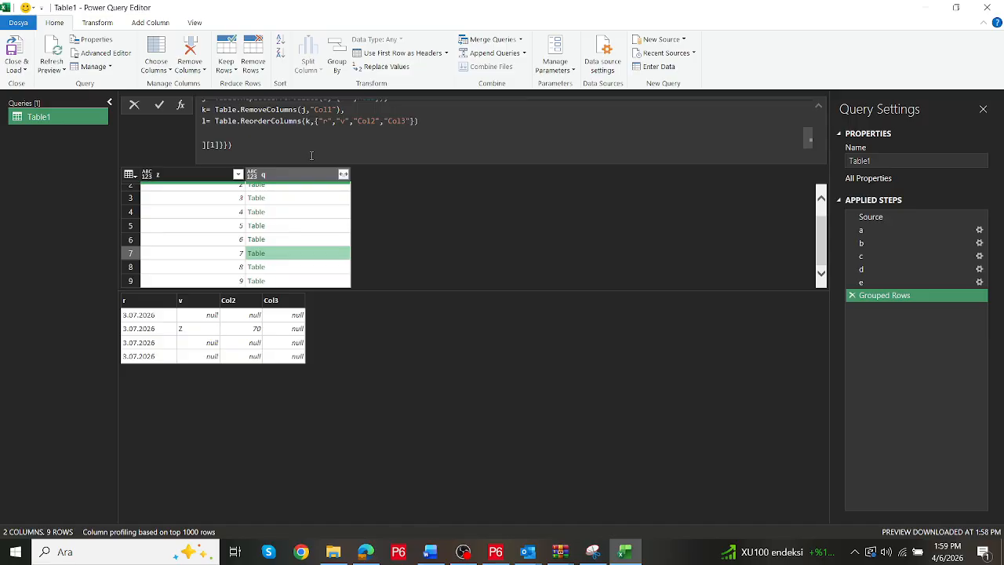
# Add a new line m after line l in the grouping formula that starts a Table.AddColumn call
pyautogui.click(422, 122)
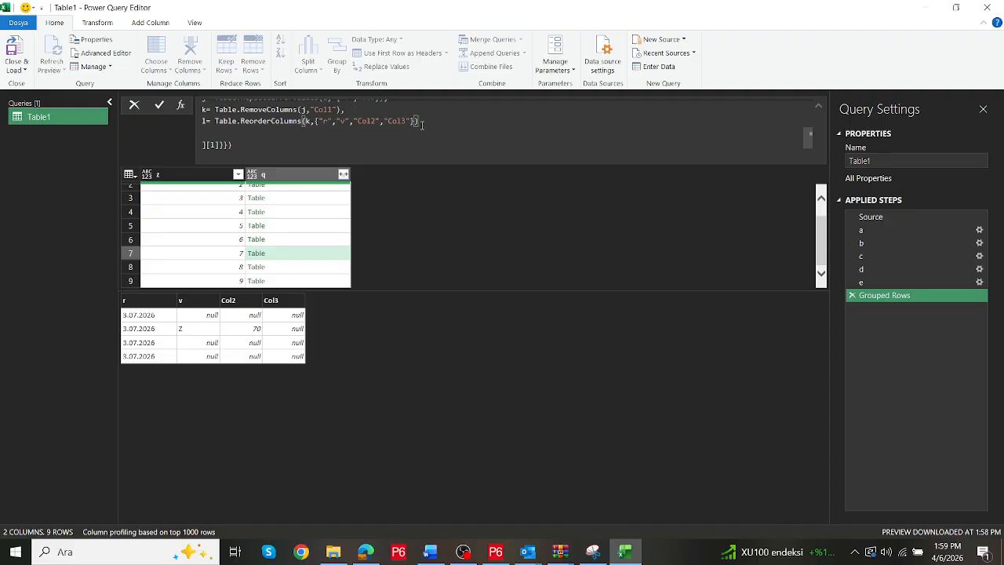
pyautogui.write(',')
pyautogui.press('Return')
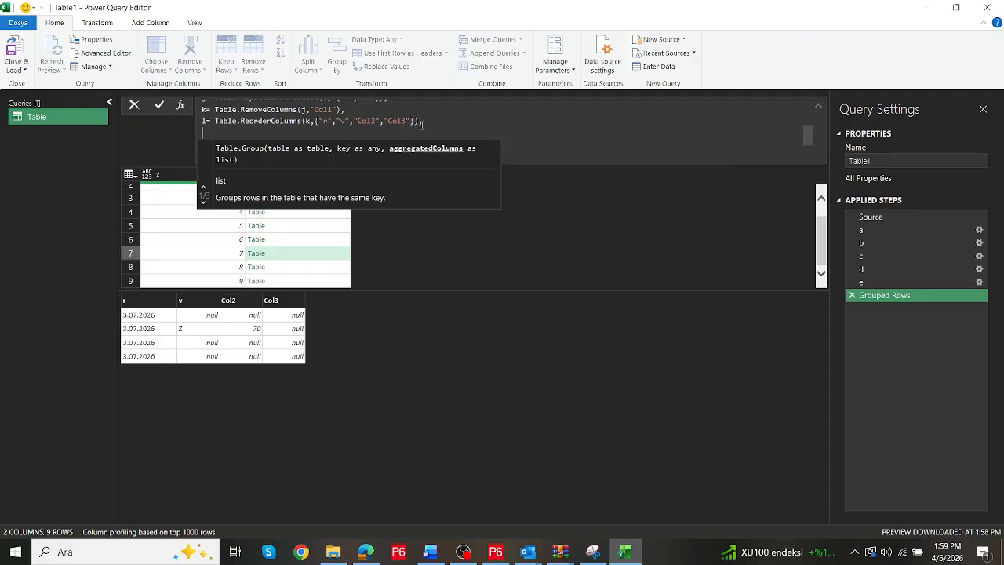
pyautogui.write('m=')
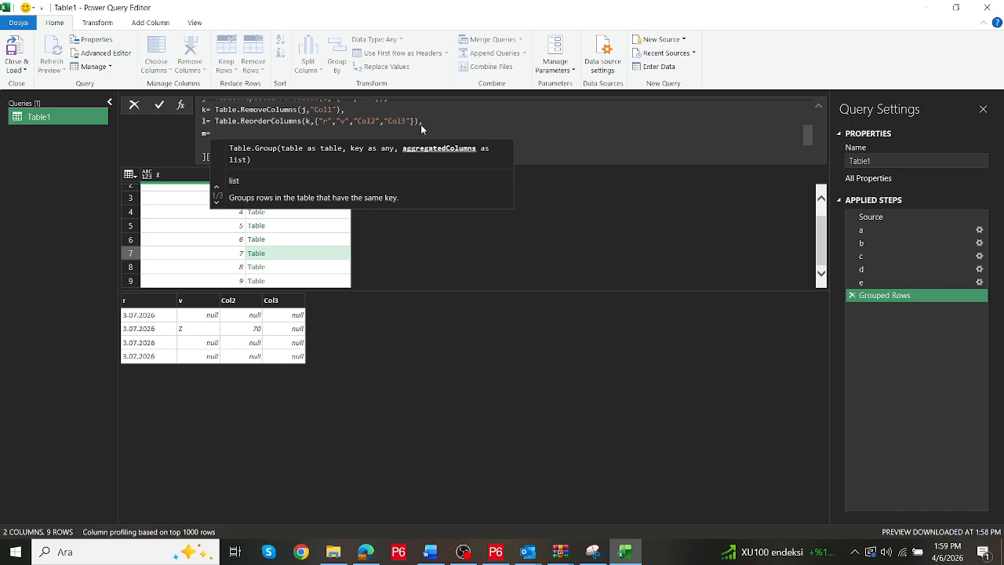
pyautogui.write(' Tableadd')
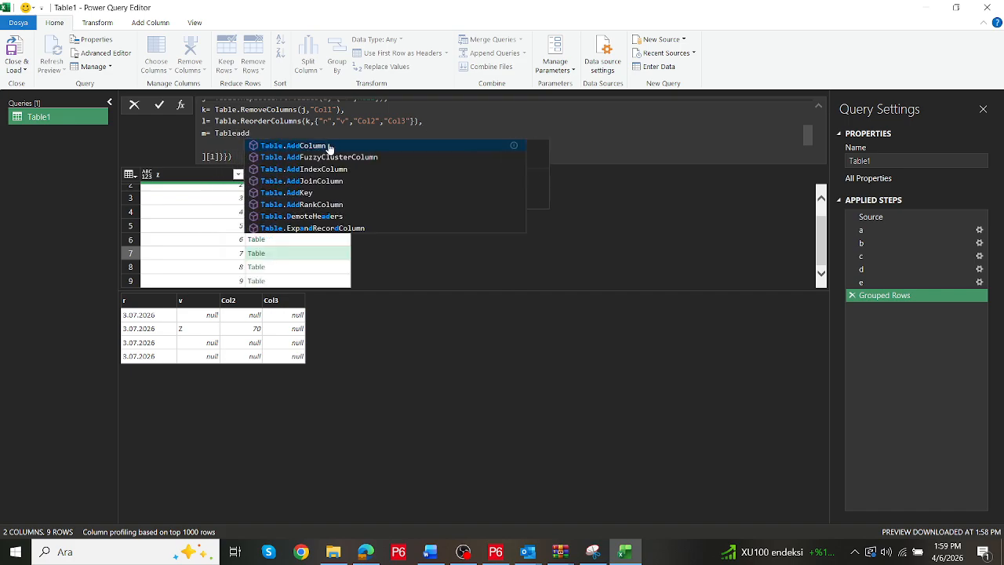
pyautogui.click(330, 149)
pyautogui.write('(')
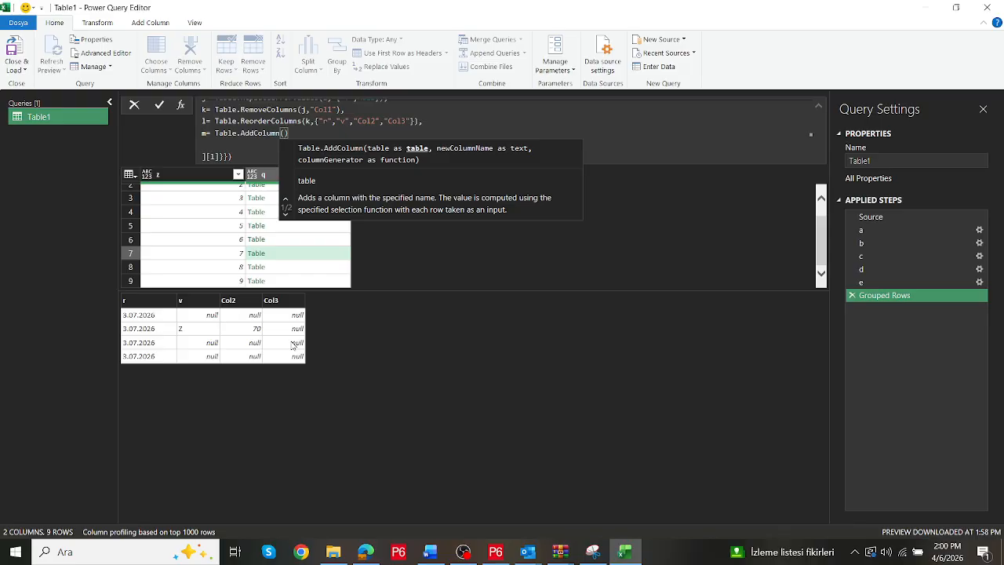
# Set the Table.AddColumn arguments in line m to table l, new column name "n" and generator each _
pyautogui.write('l,')
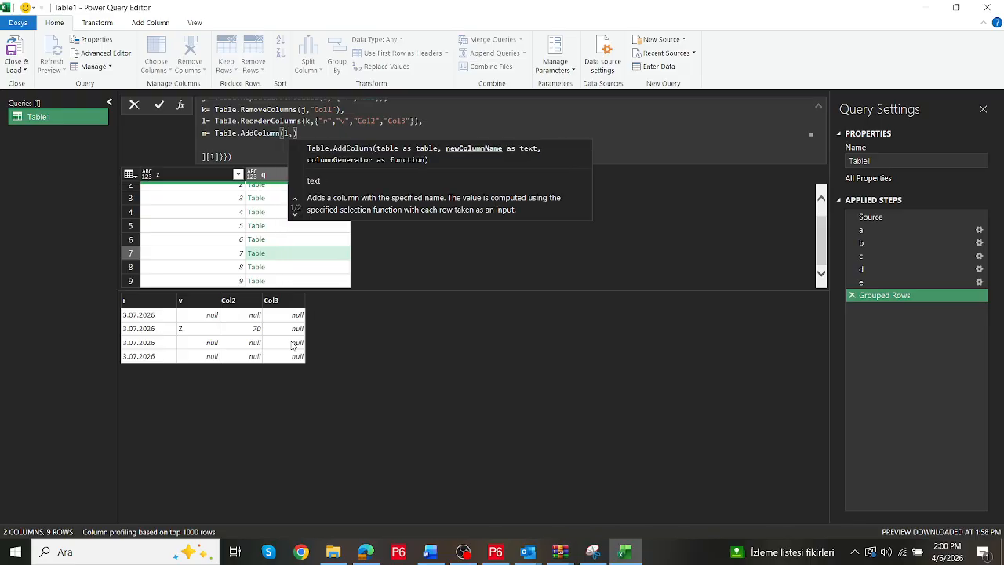
pyautogui.write('"')
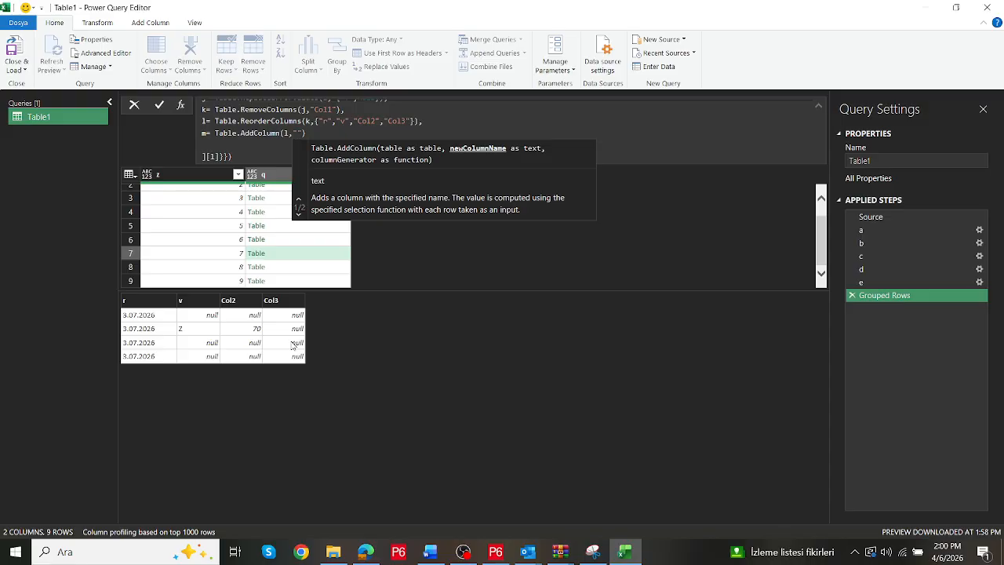
pyautogui.write('n", ')
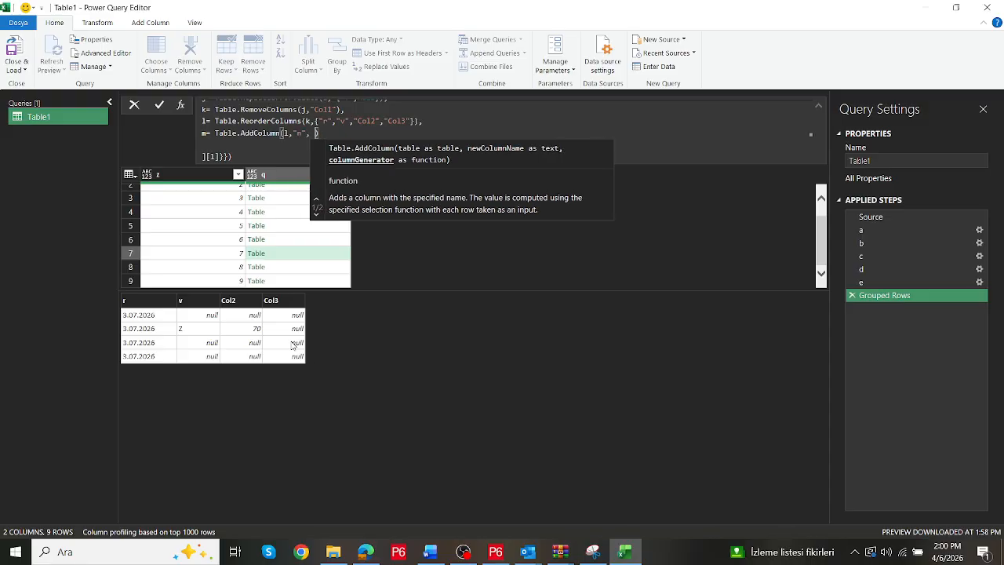
pyautogui.write('each ')
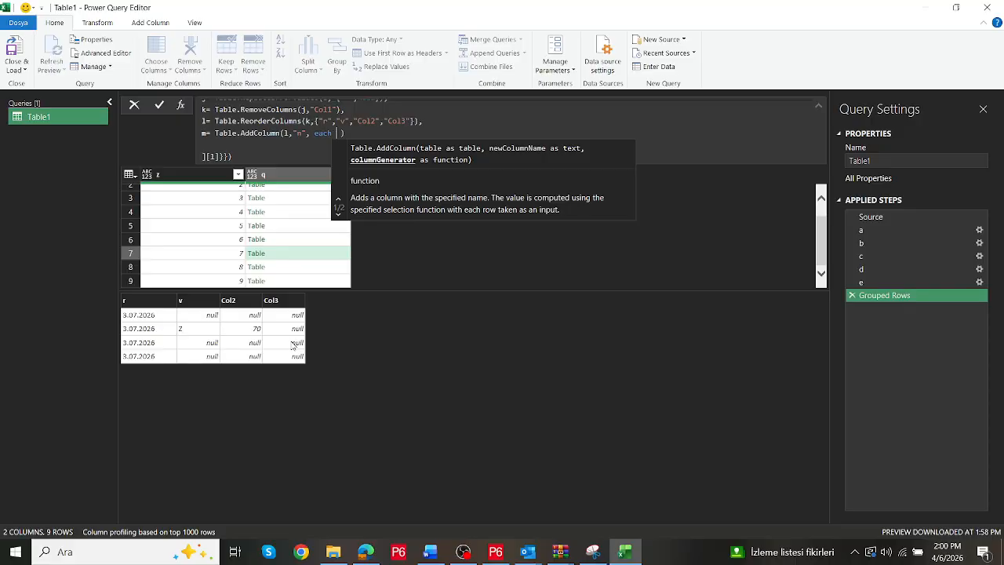
pyautogui.write('_')
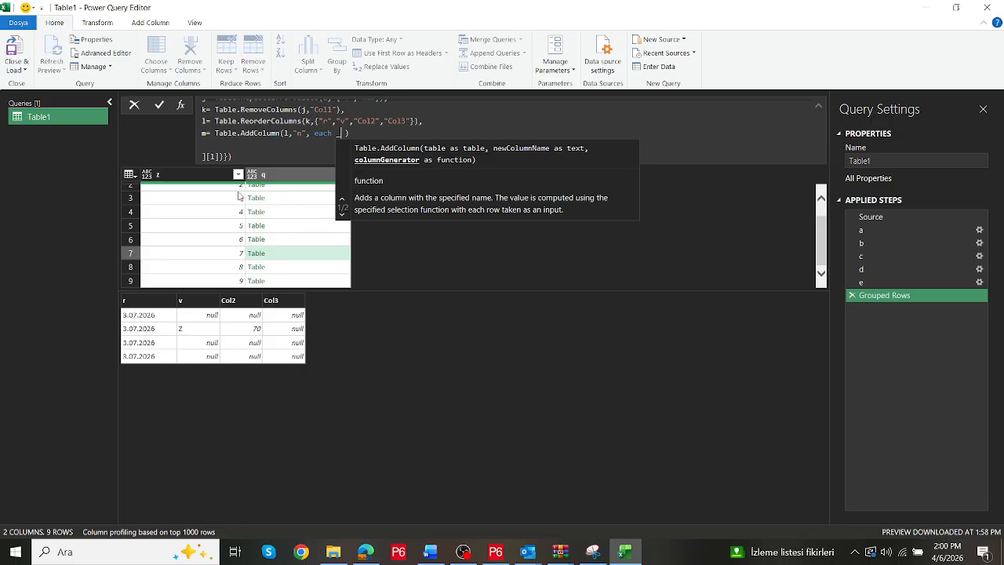
# Make the grouping formula return m, apply it, and preview the nested tables in rows 1, 2 and 4 of column q
pyautogui.click(214, 151)
pyautogui.press('BackSpace')
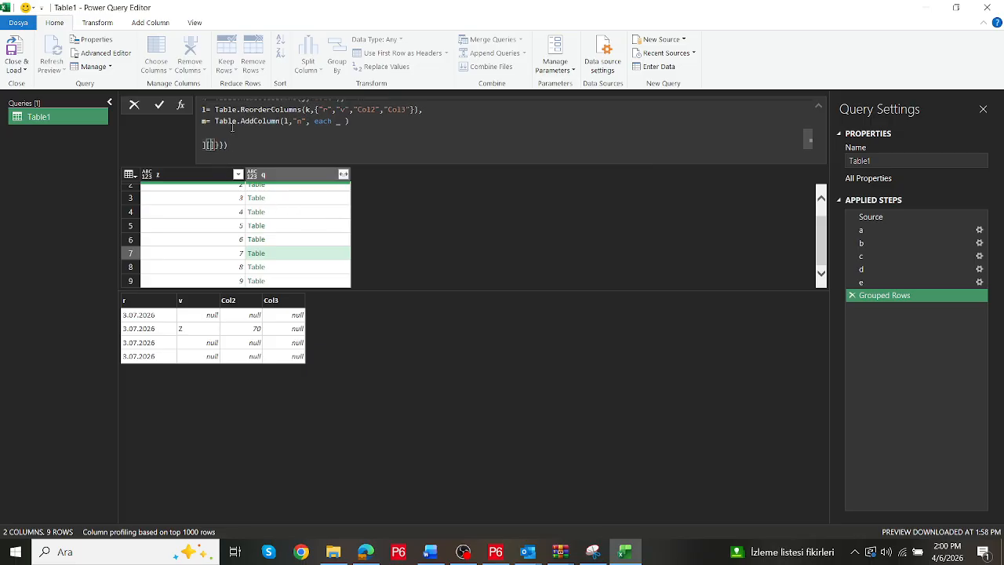
pyautogui.write('m')
pyautogui.scroll(1, 340, 208)
pyautogui.click(316, 193)
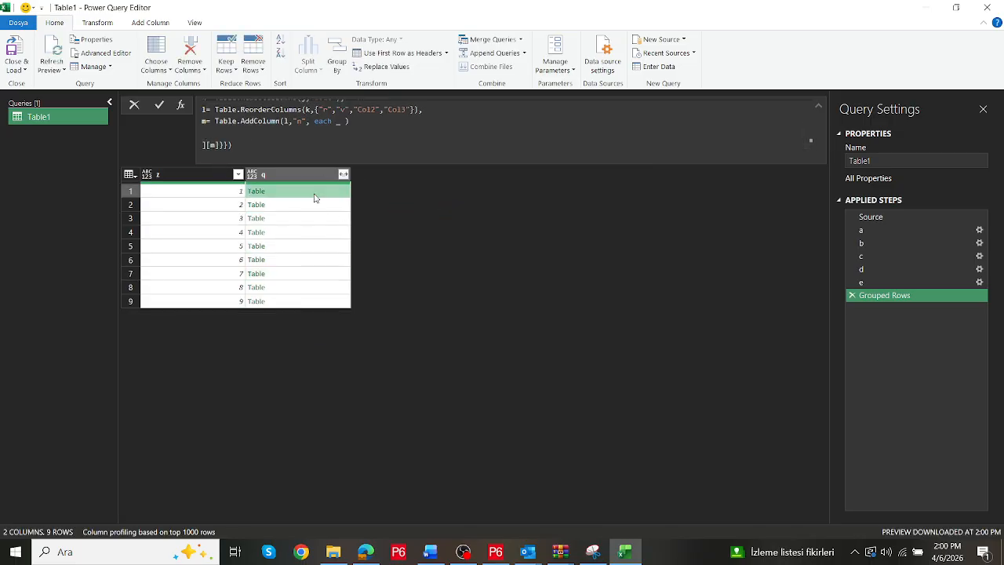
pyautogui.click(311, 204)
pyautogui.click(316, 232)
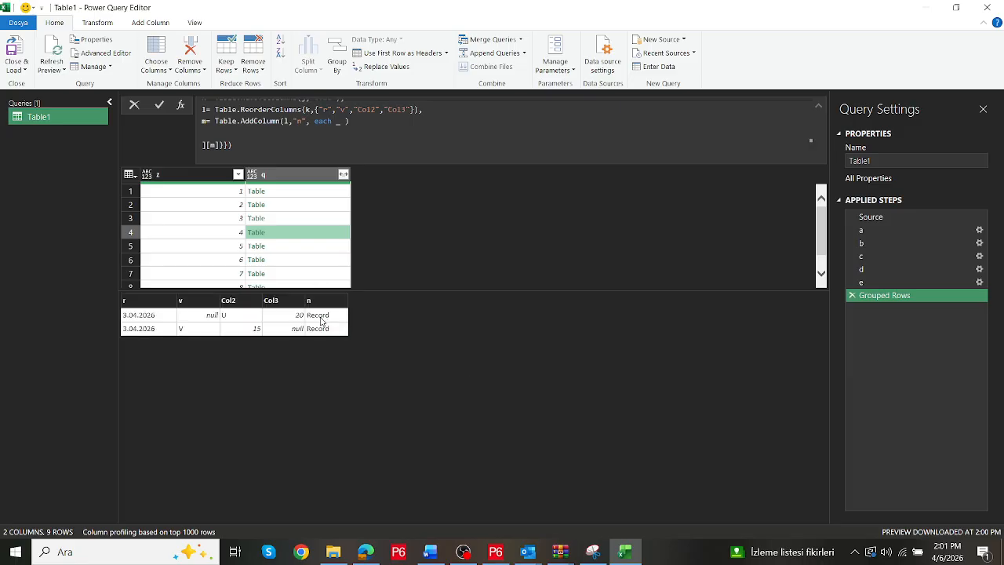
# Wrap the underscore in line m in Record.ToList so the generator reads each Record.ToList(_)
pyautogui.click(337, 121)
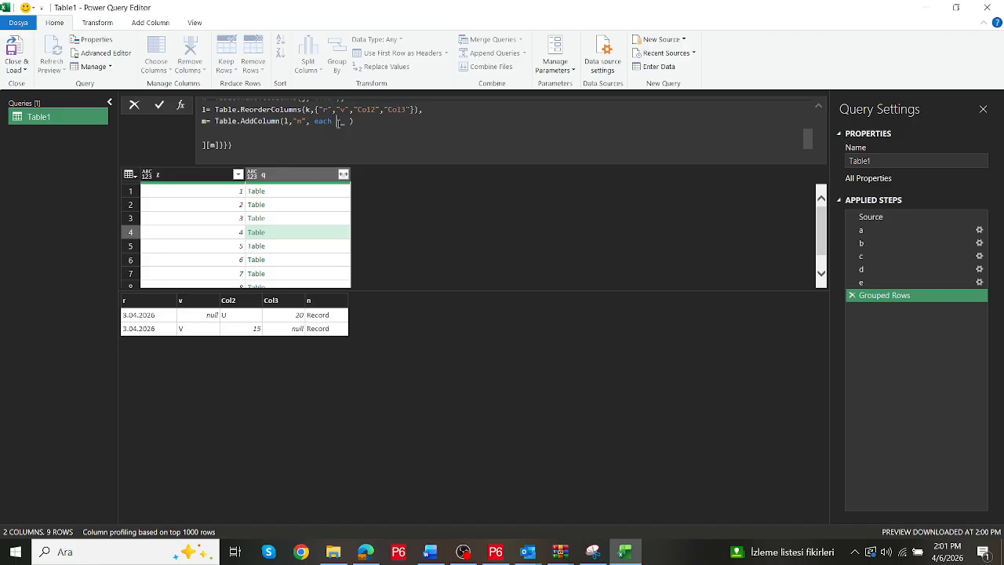
pyautogui.write('record ')
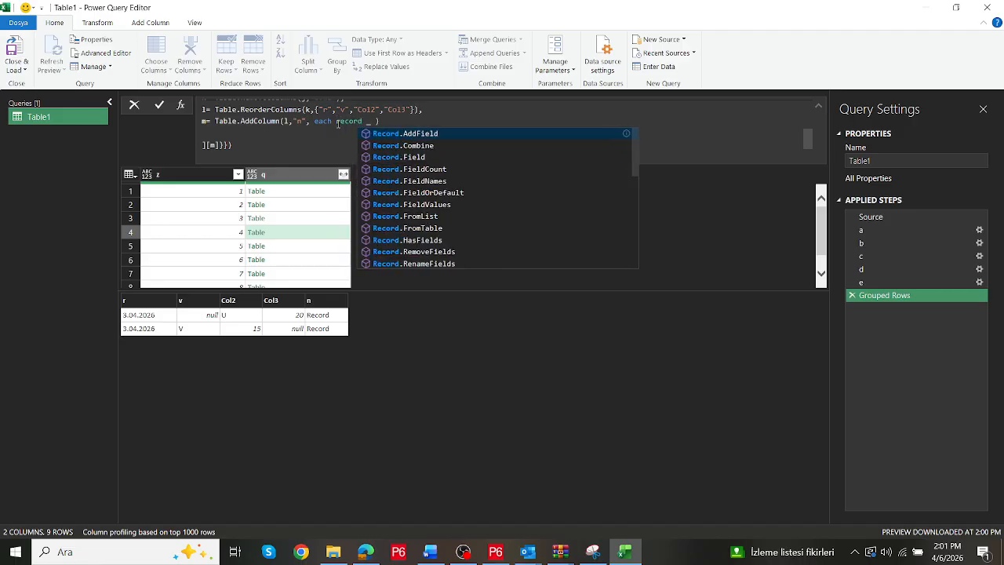
pyautogui.write('toli')
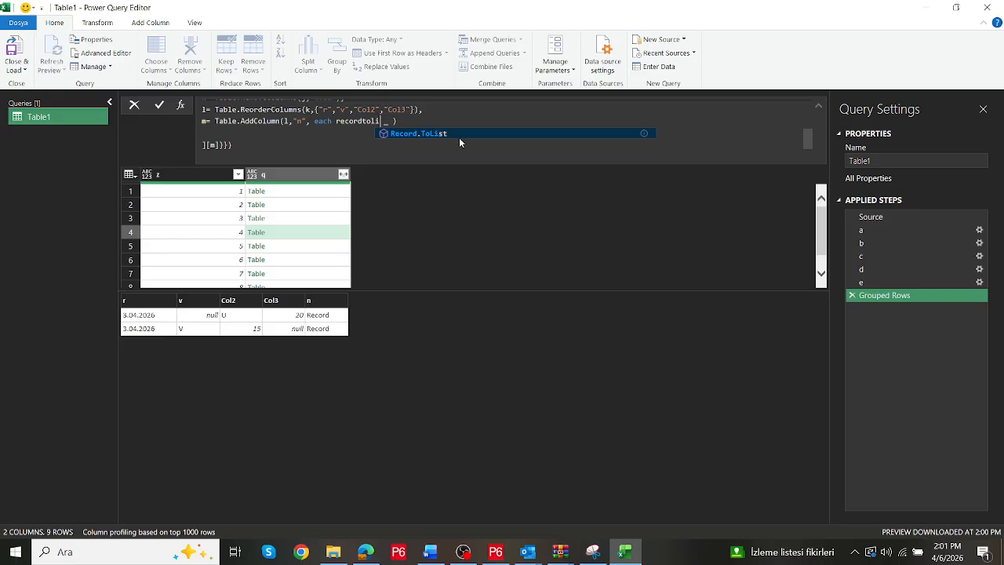
pyautogui.click(460, 133)
pyautogui.write('(')
pyautogui.press('Right')
pyautogui.press('Right')
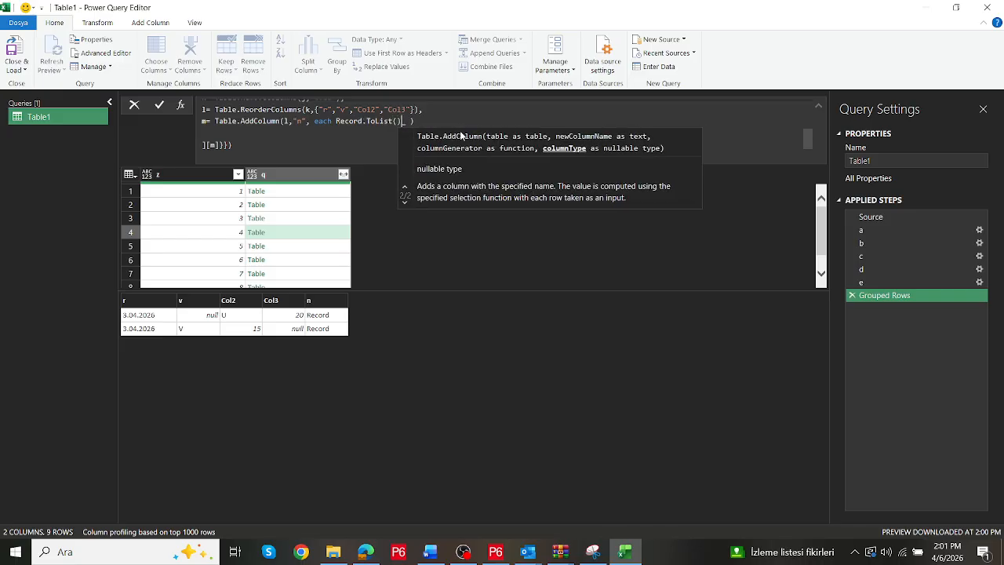
pyautogui.press('BackSpace')
pyautogui.press('BackSpace')
pyautogui.press('Right')
pyautogui.write(')')
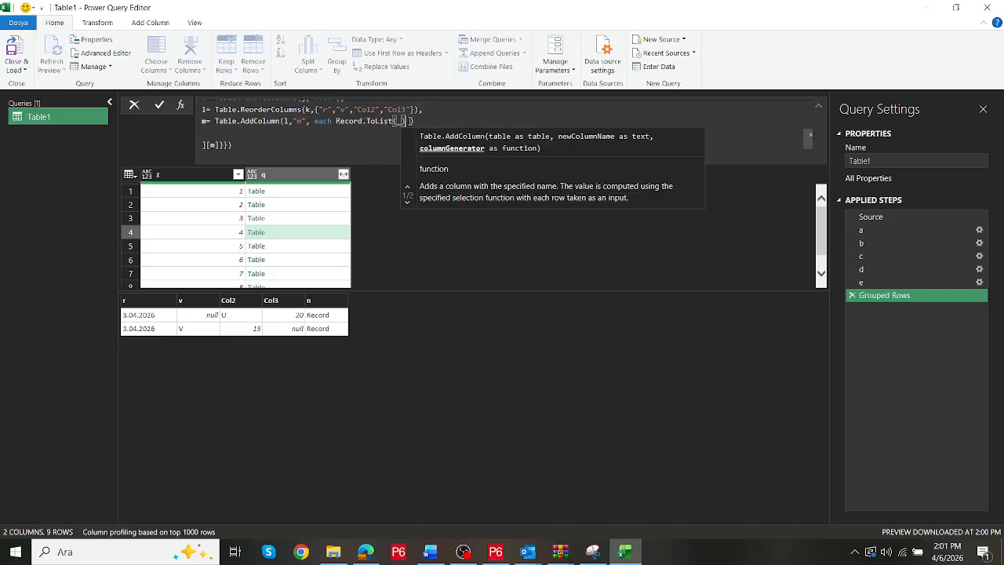
# Apply the edited formula and preview the first and fifth nested tables in column q
pyautogui.press('Return')
pyautogui.click(327, 194)
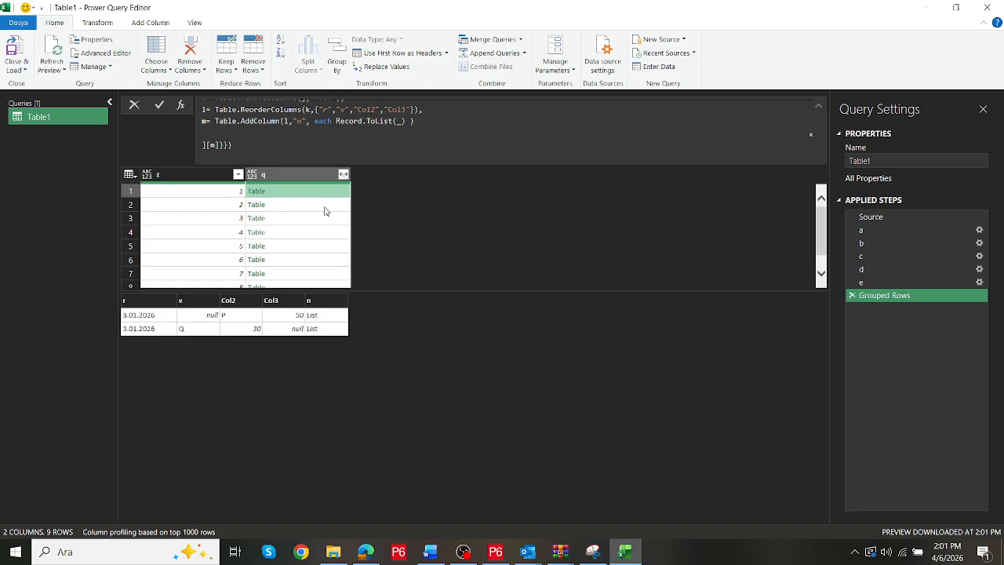
pyautogui.click(318, 245)
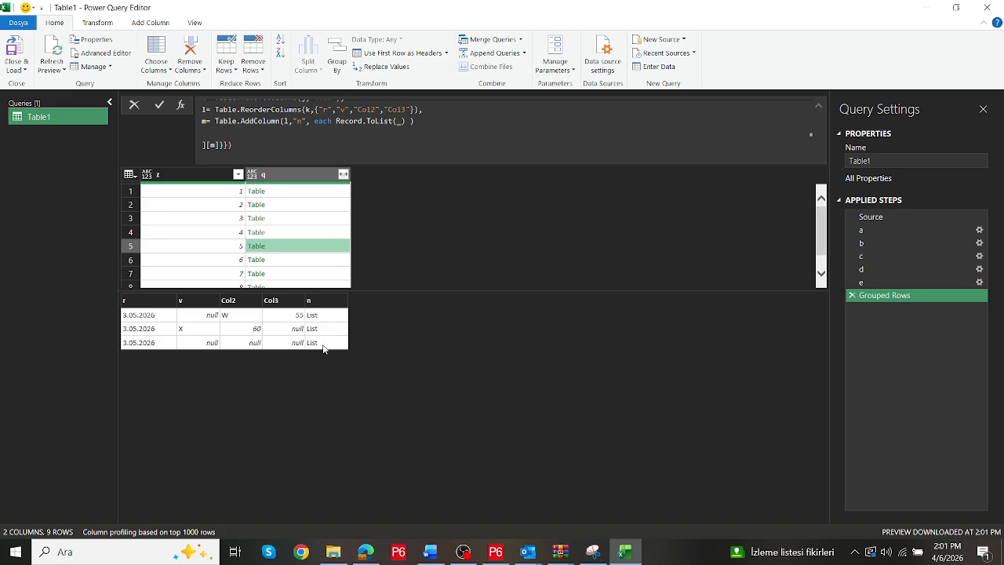
# End line m with a comma and add a line n that calls Table.RemoveColumns on table m
pyautogui.click(213, 133)
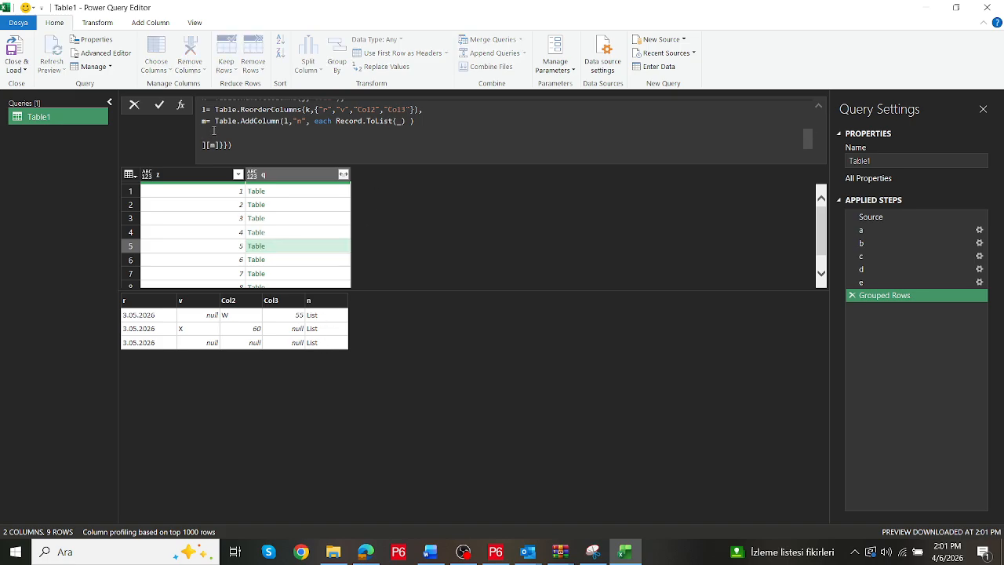
pyautogui.write('n=')
pyautogui.click(416, 121)
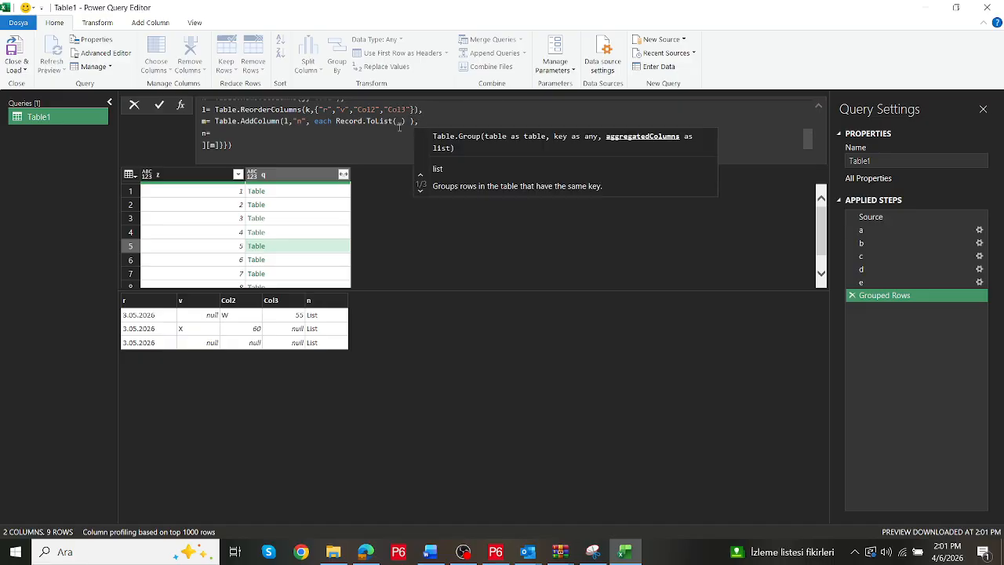
pyautogui.click(214, 133)
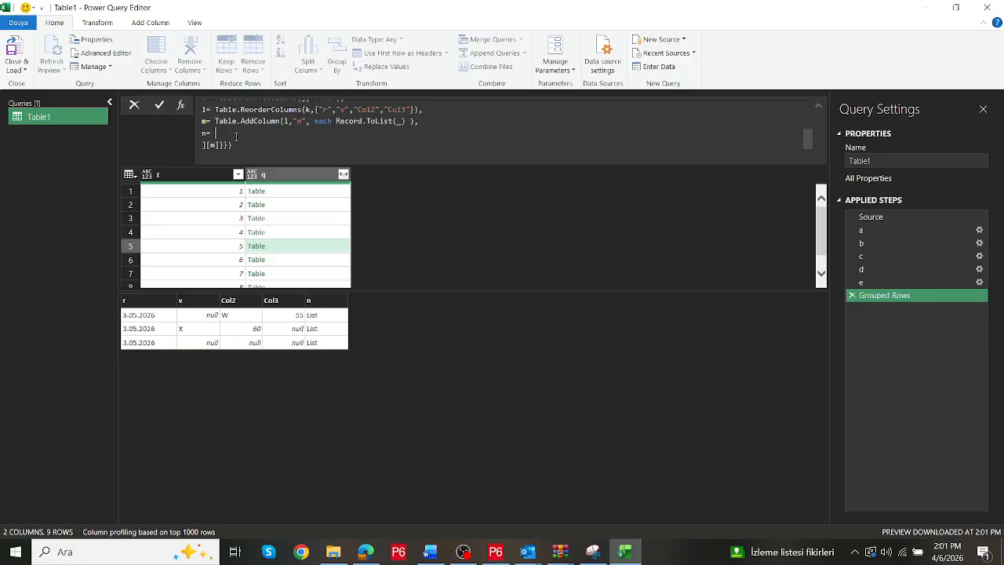
pyautogui.write('tableremo')
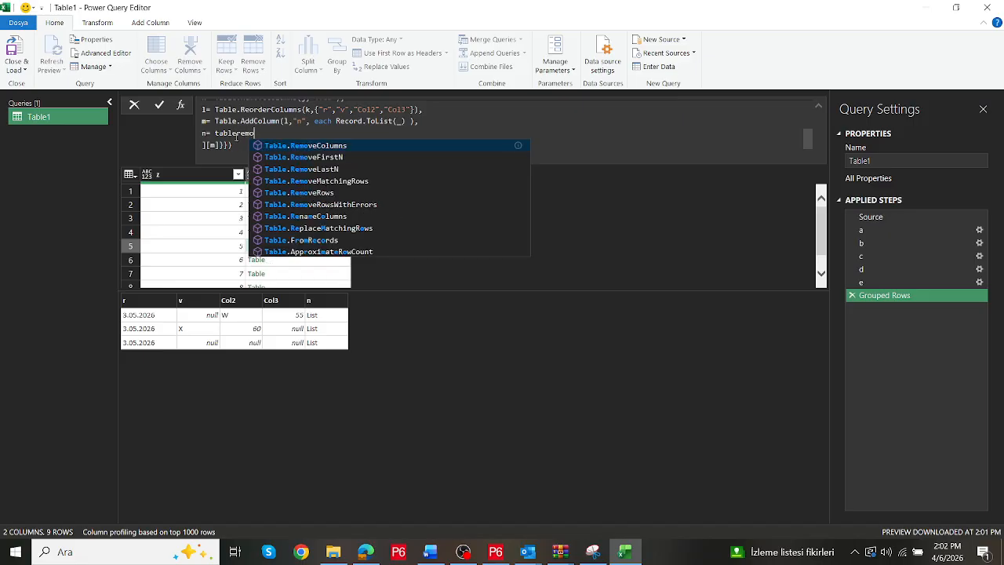
pyautogui.write('ve')
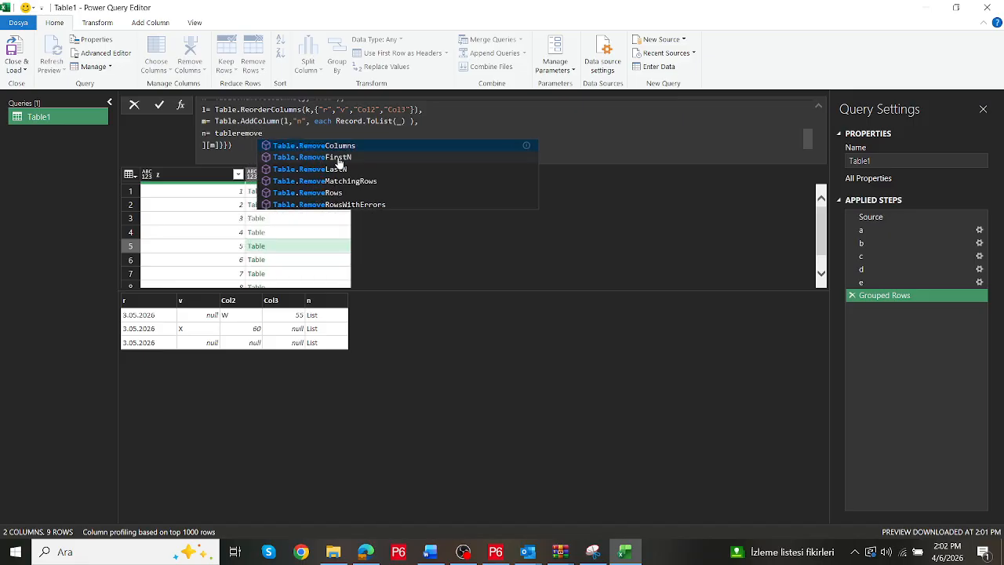
pyautogui.press('Tab')
pyautogui.write('(m')
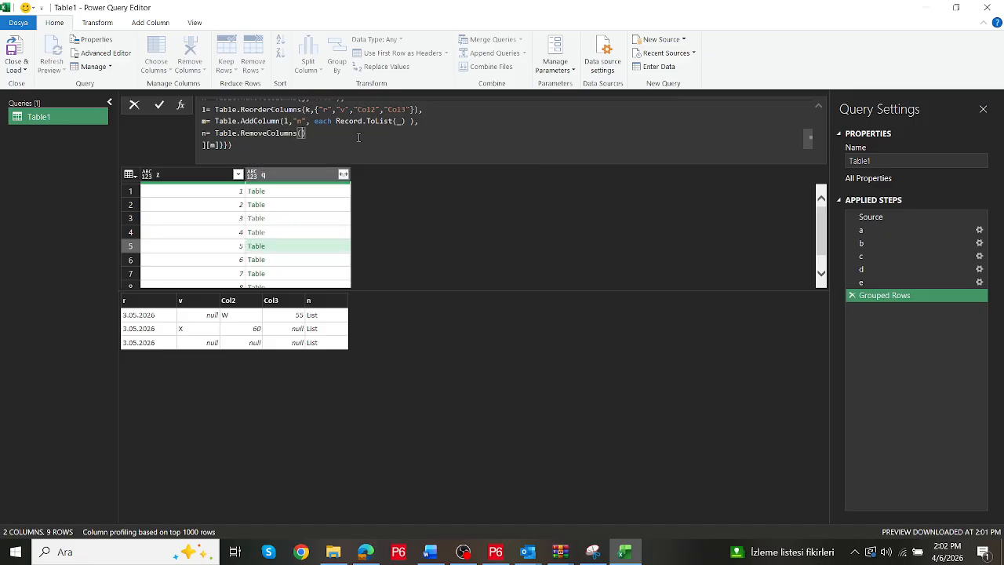
# Complete the Table.RemoveColumns call in line n with the column list {"r","v","Col2","Col3"}
pyautogui.write(',')
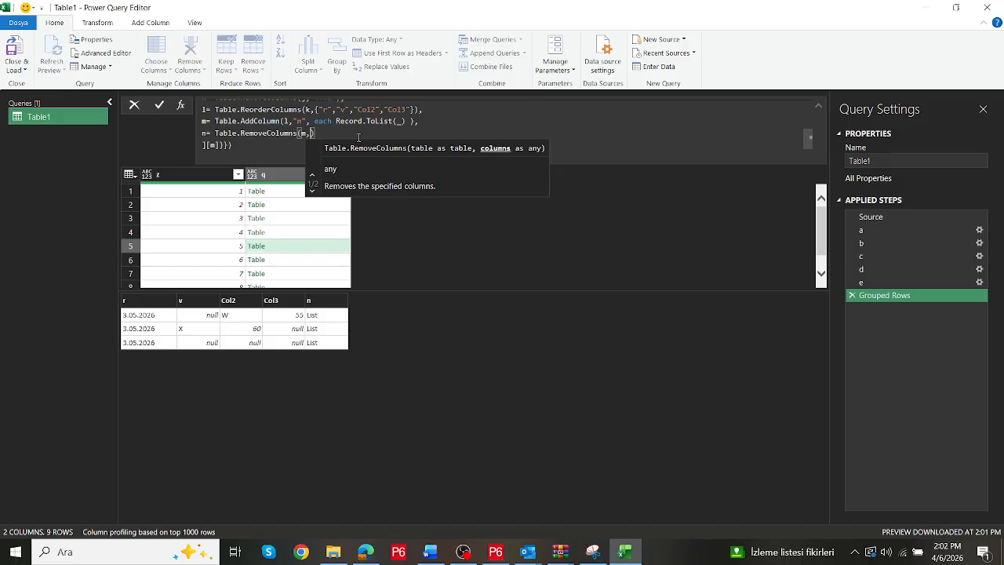
pyautogui.write('{')
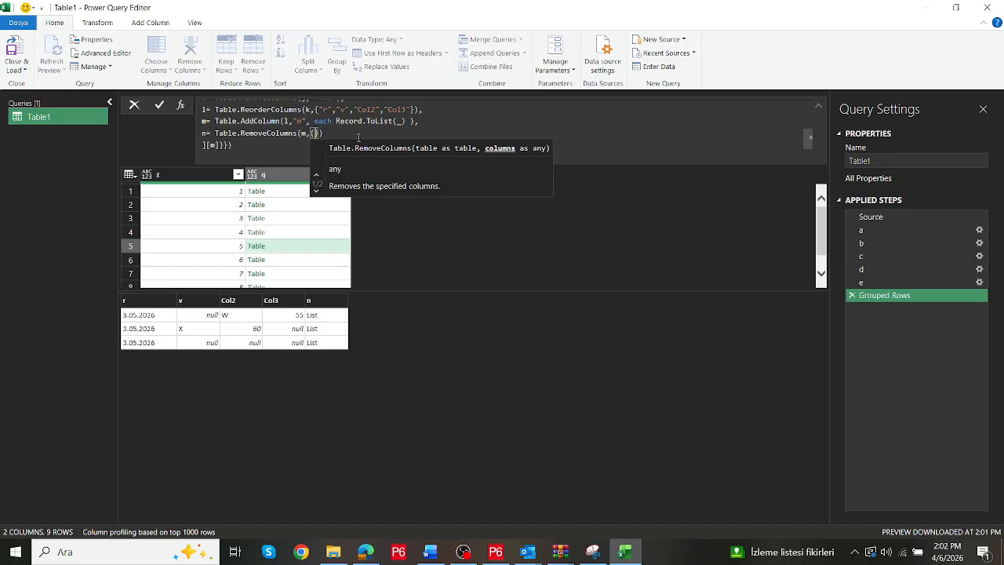
pyautogui.write('"')
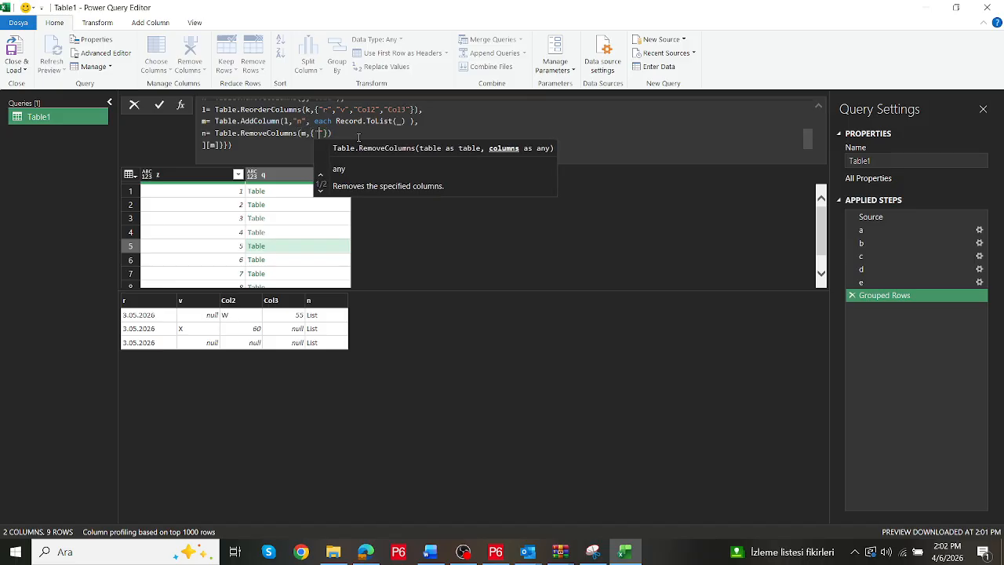
pyautogui.write('r","v')
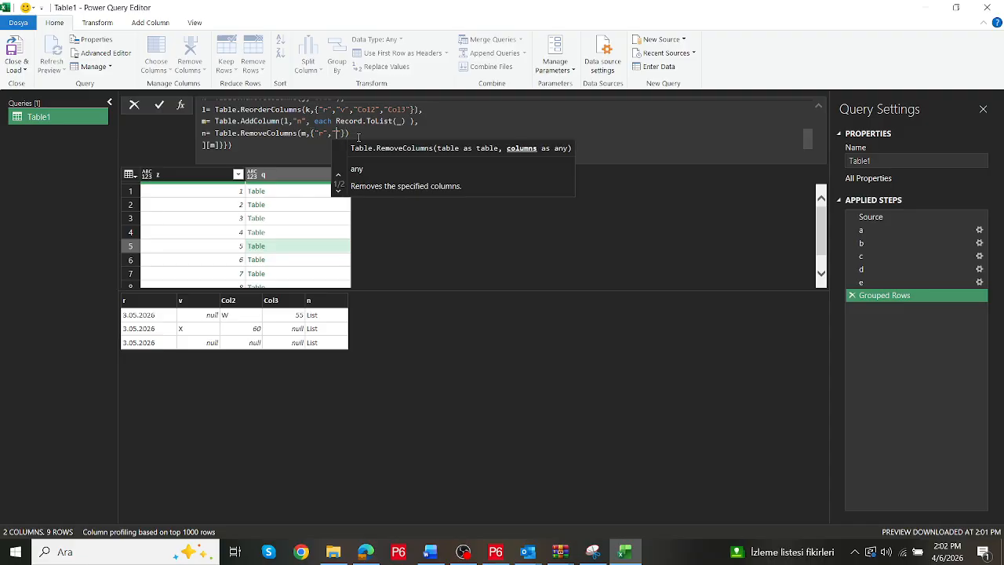
pyautogui.write('",')
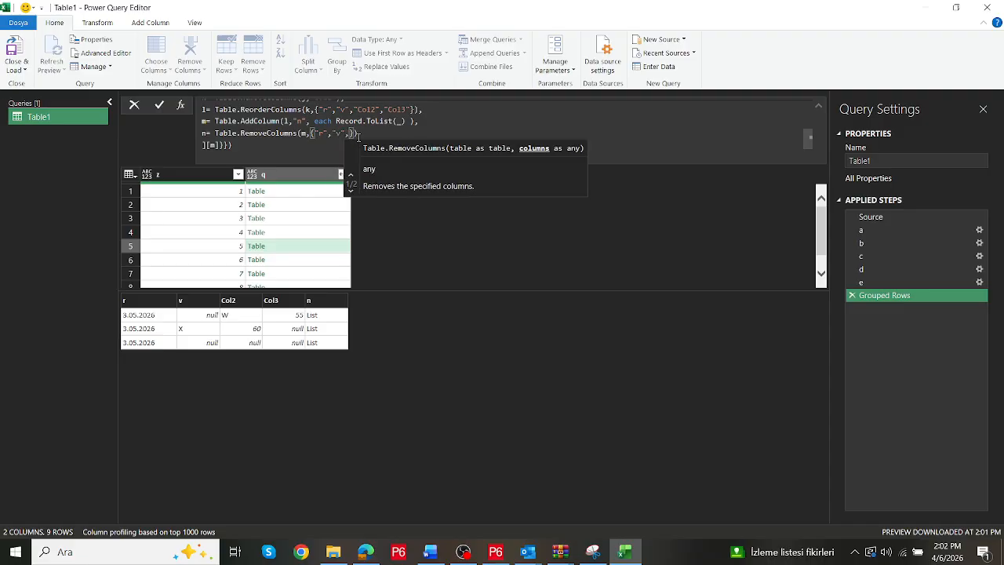
pyautogui.write('"Col2"')
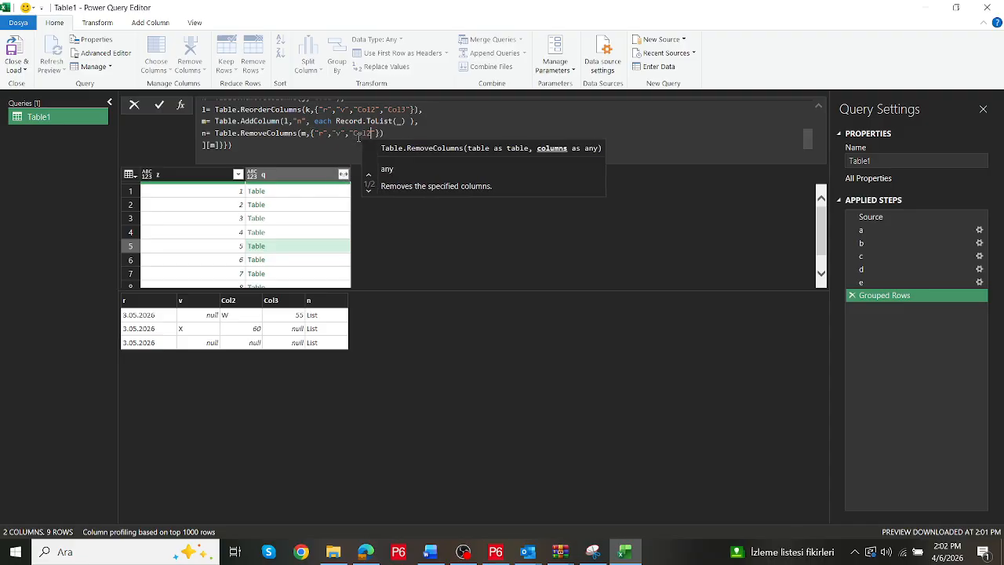
pyautogui.write(',"Col')
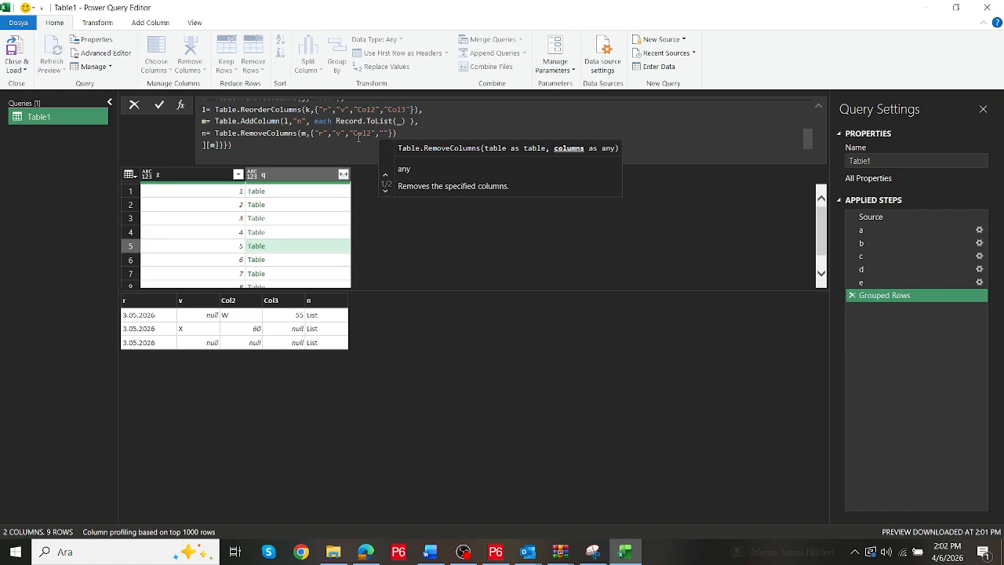
pyautogui.write('3')
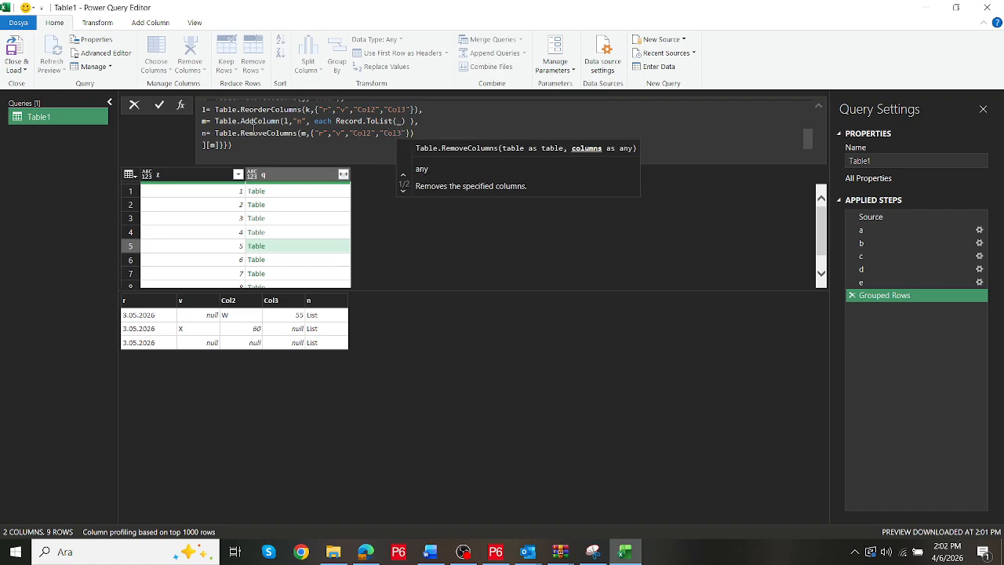
# Make the grouping formula return n, apply it, and preview the nested tables in rows 1 to 6 of column q
pyautogui.click(210, 145)
pyautogui.write('n')
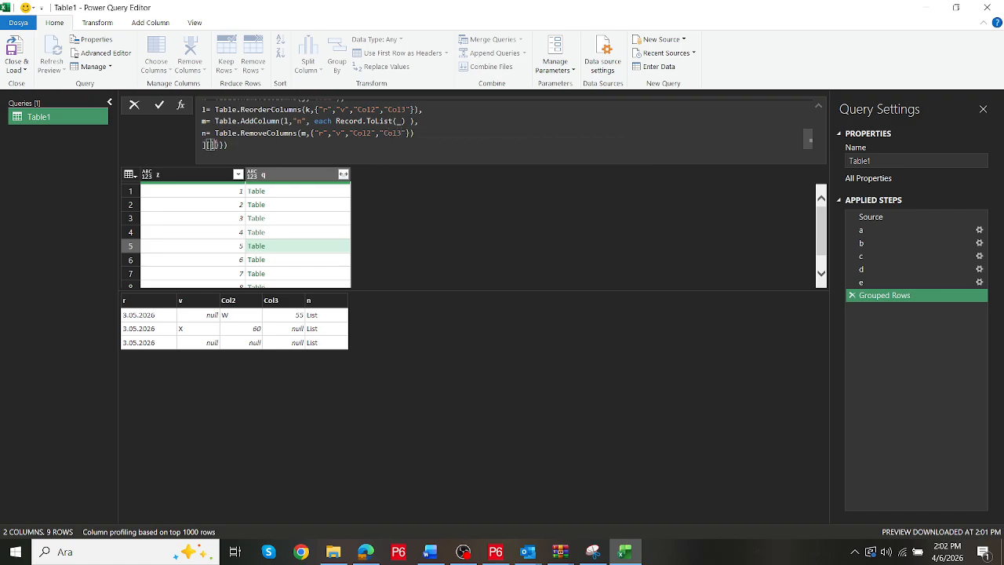
pyautogui.press('Return')
pyautogui.click(318, 193)
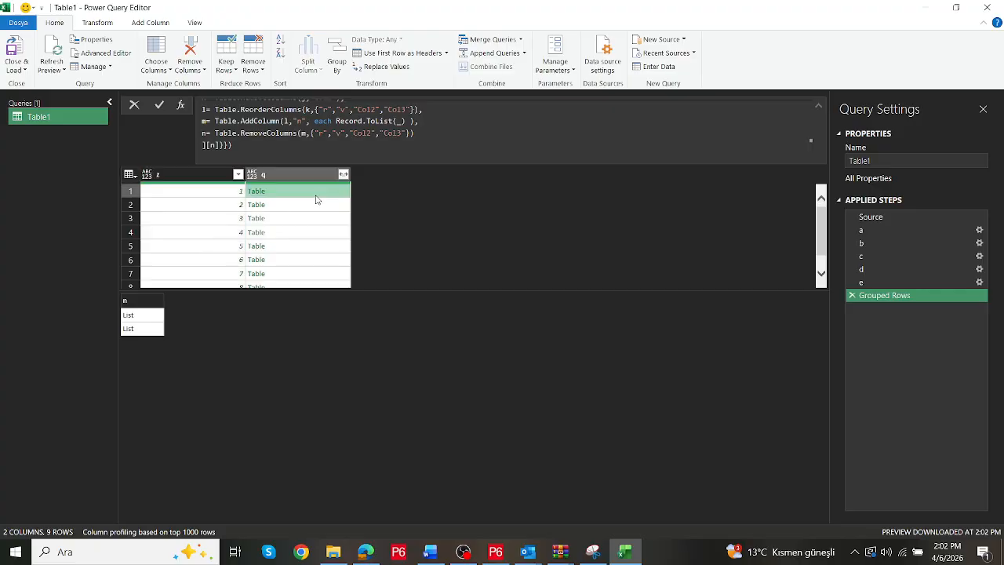
pyautogui.click(318, 206)
pyautogui.click(317, 219)
pyautogui.click(316, 233)
pyautogui.click(314, 248)
pyautogui.click(316, 259)
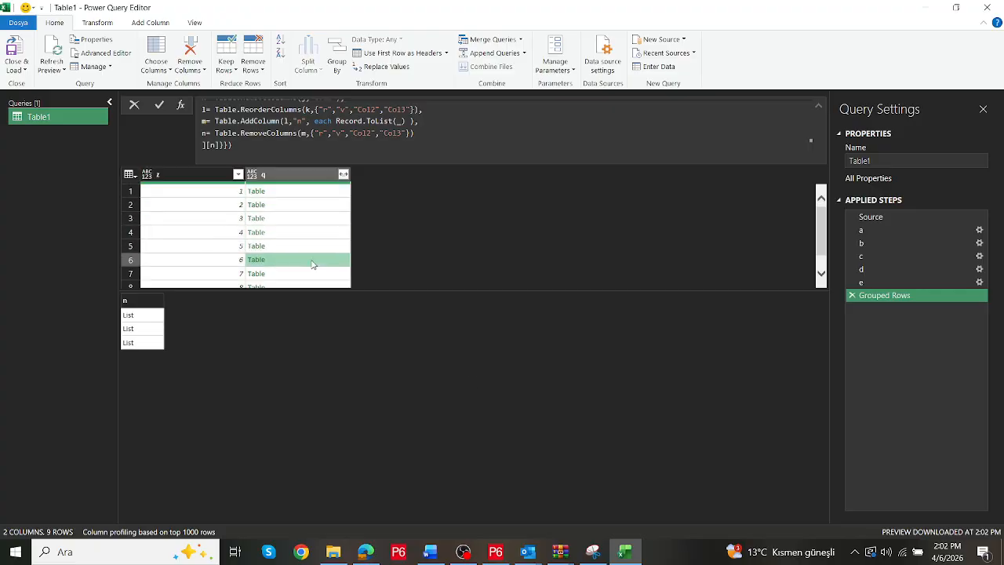
# End line n with a comma and add a line p that calls List.Transform on n
pyautogui.click(416, 133)
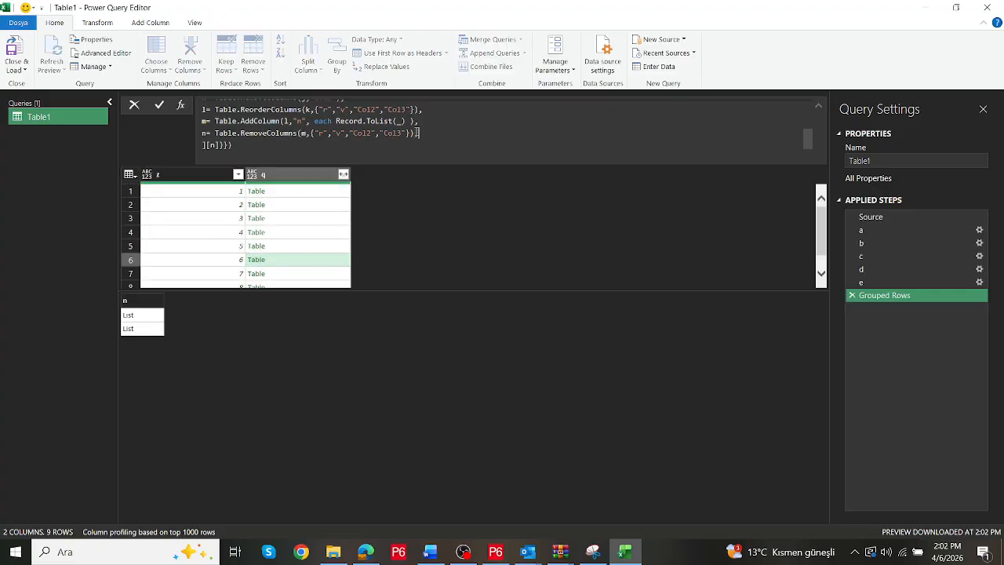
pyautogui.press('Return')
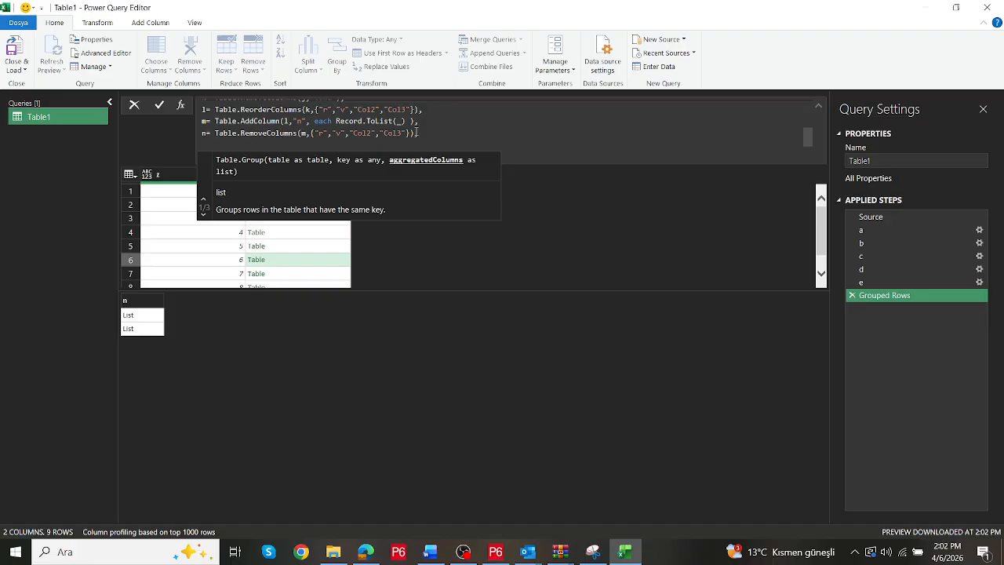
pyautogui.write('p= ')
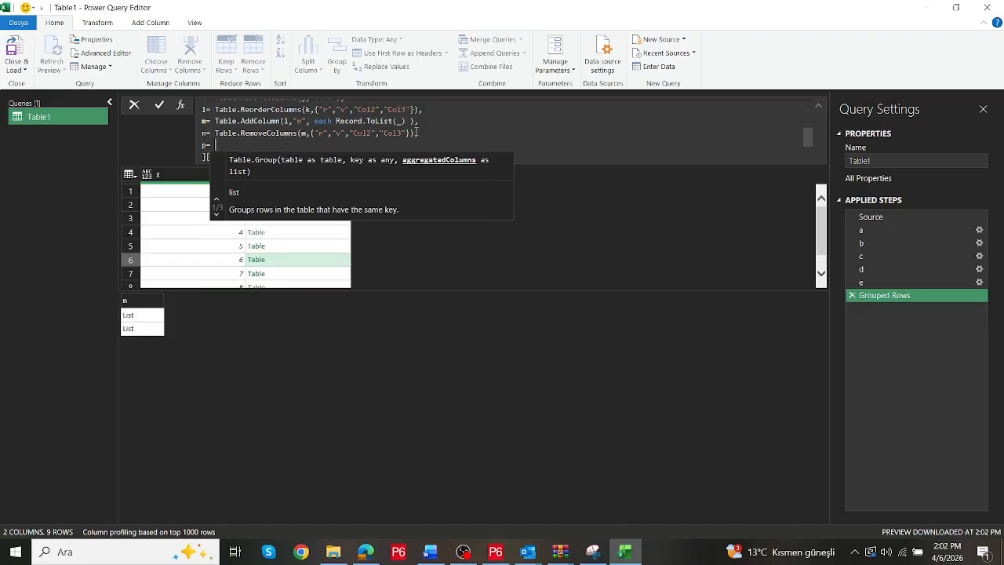
pyautogui.write('listr')
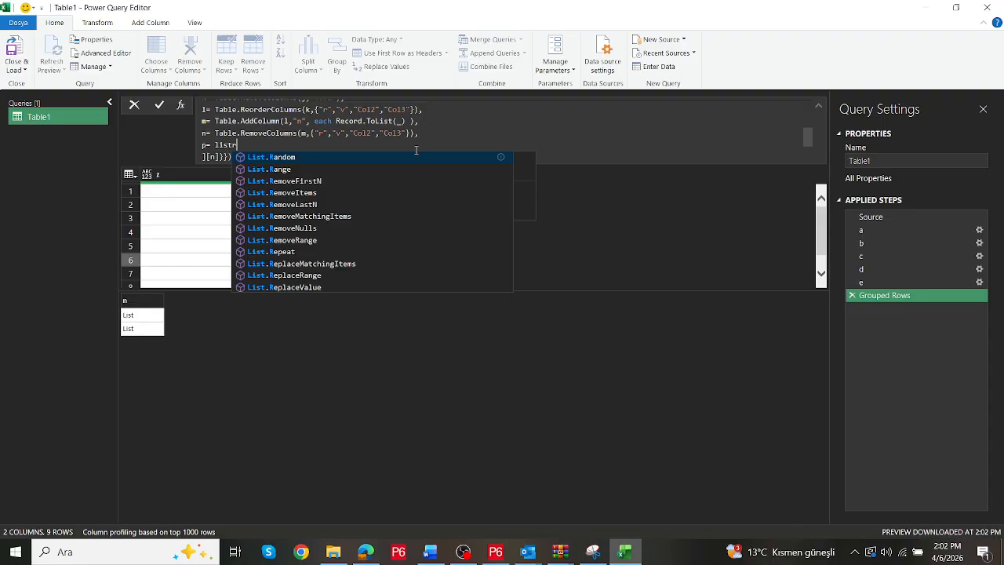
pyautogui.write('ans')
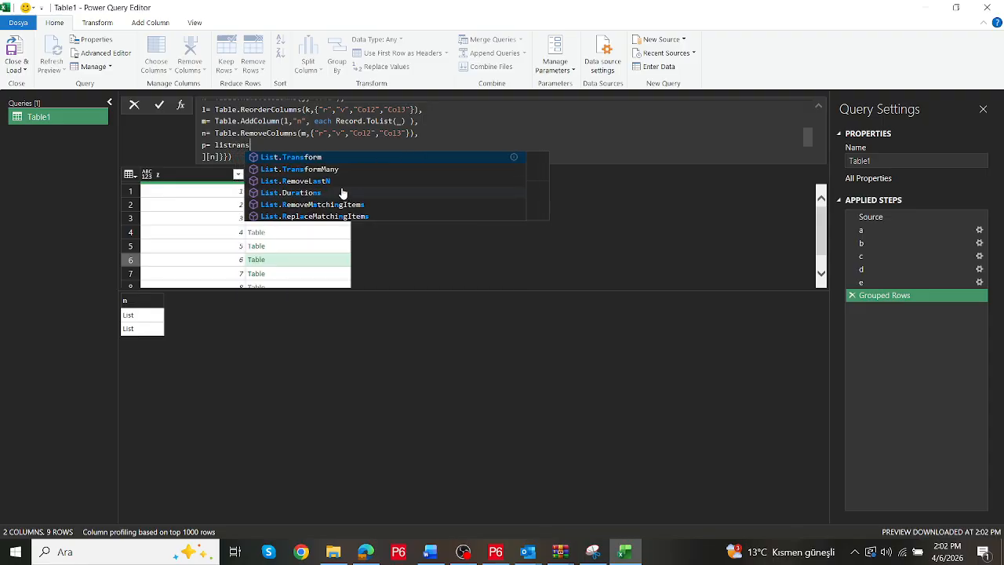
pyautogui.click(330, 158)
pyautogui.write('(')
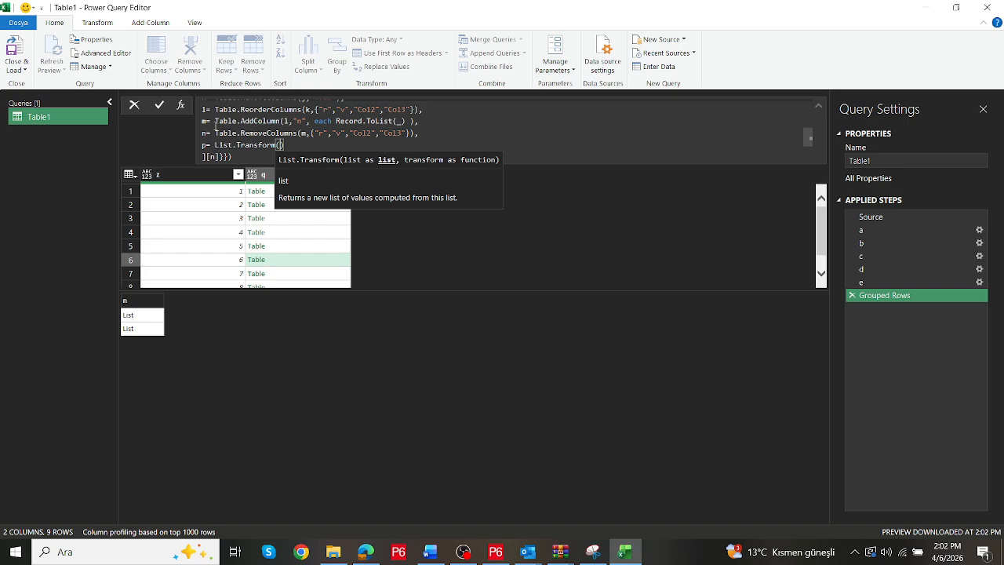
pyautogui.write('n, ')
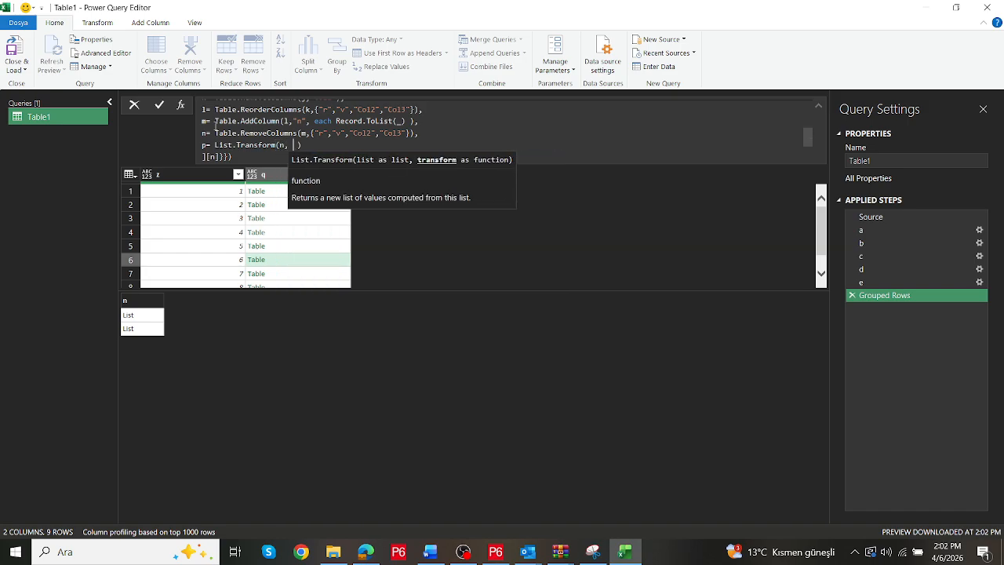
# Give List.Transform in line p the transformation each List.RemoveNulls([n])
pyautogui.write('each')
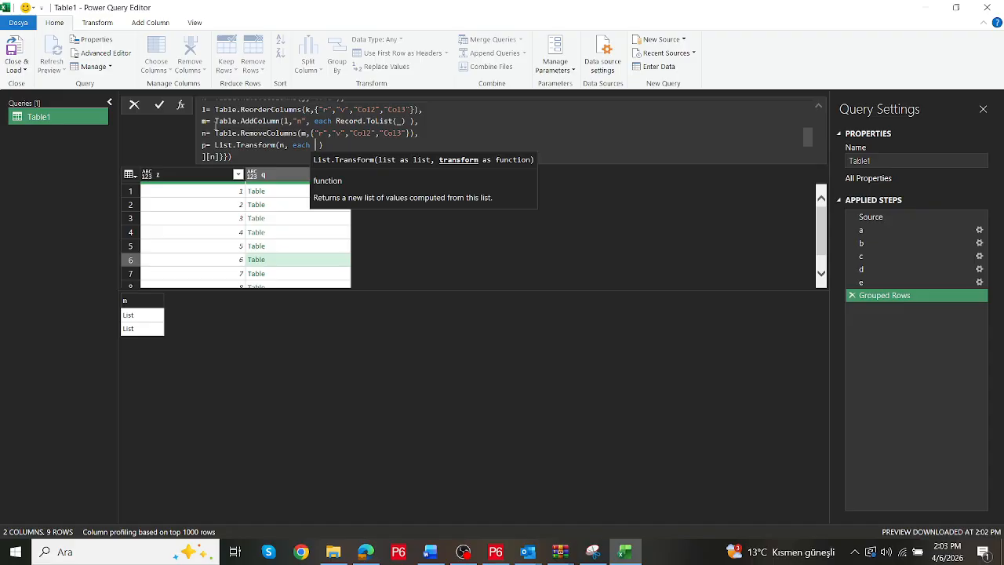
pyautogui.write('list ')
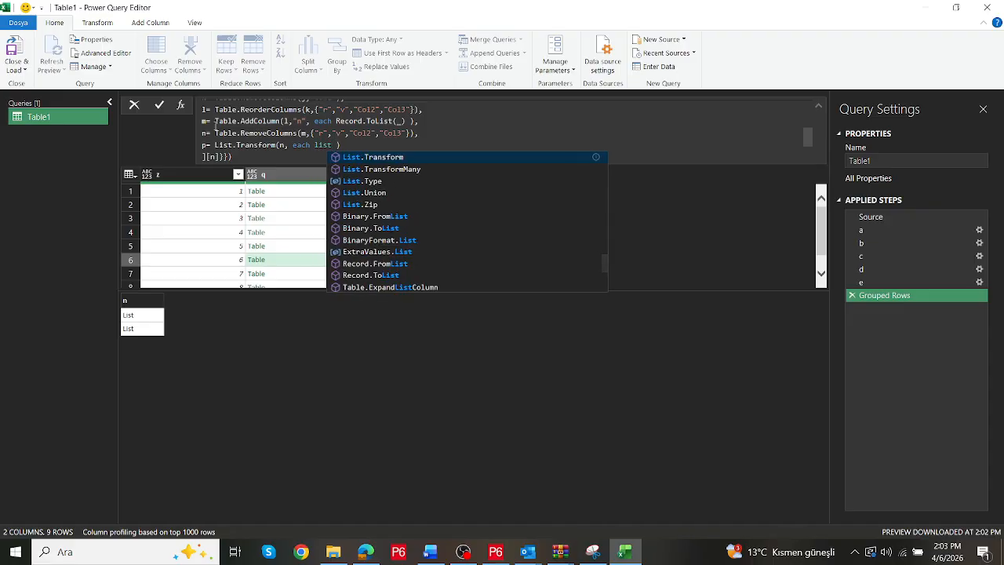
pyautogui.write('remove')
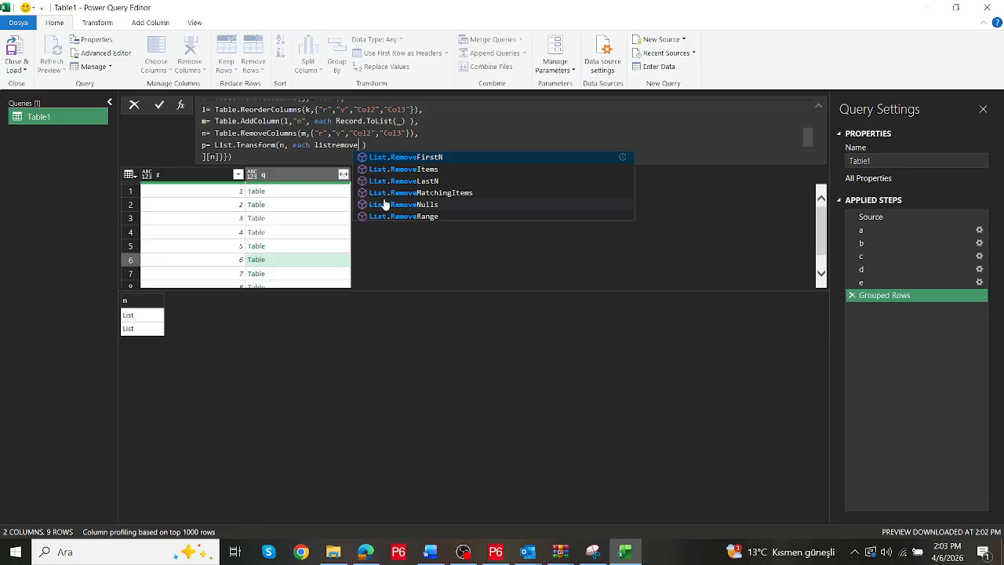
pyautogui.click(451, 200)
pyautogui.write('(')
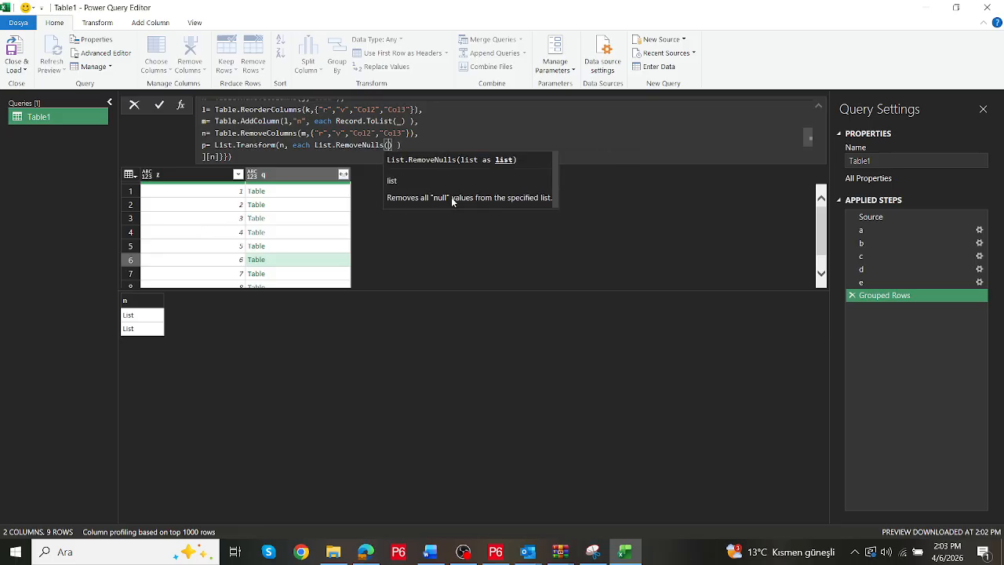
pyautogui.write('[n]')
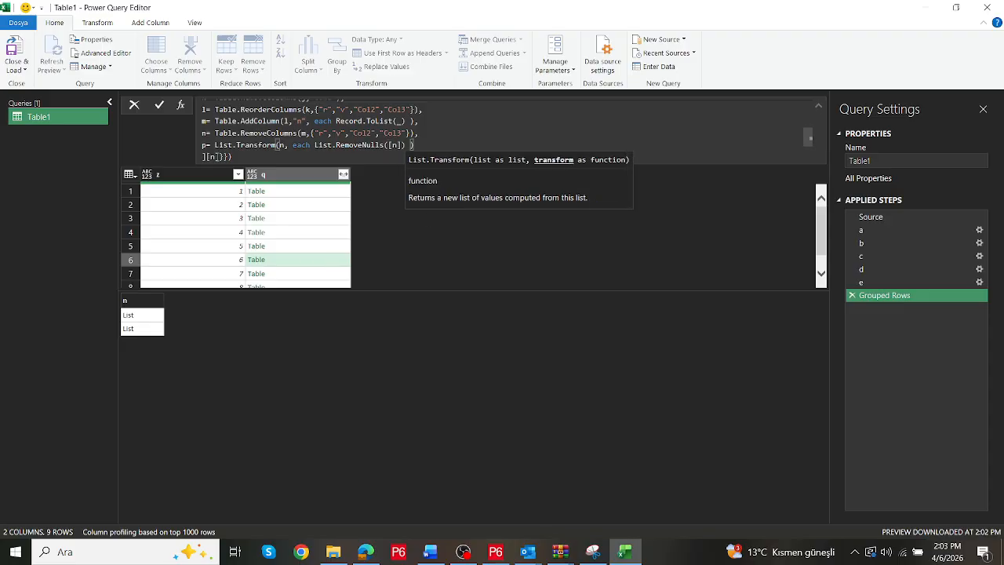
# Make the grouping formula return p instead of n and apply it
pyautogui.click(222, 154)
pyautogui.press('BackSpace')
pyautogui.write('p')
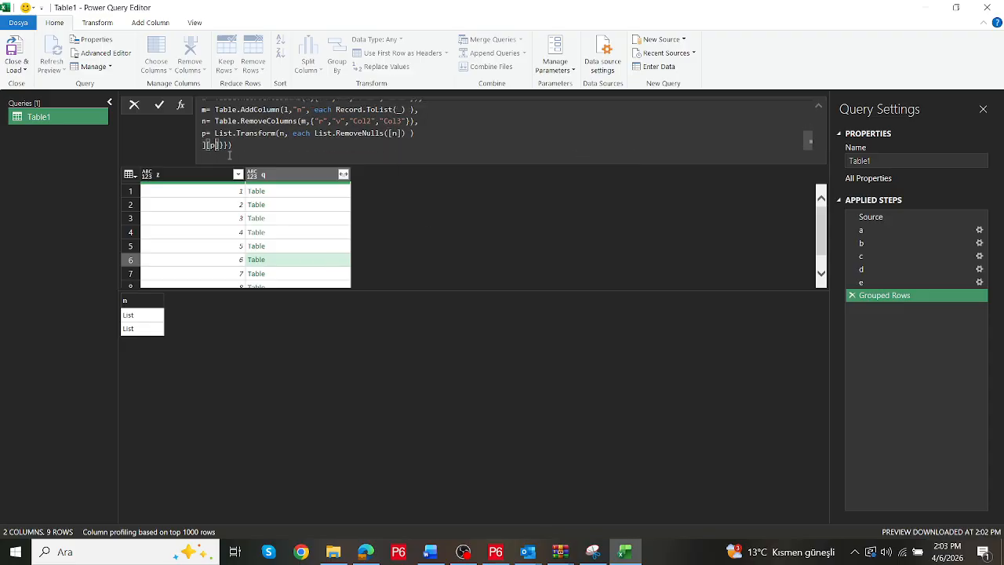
pyautogui.press('Return')
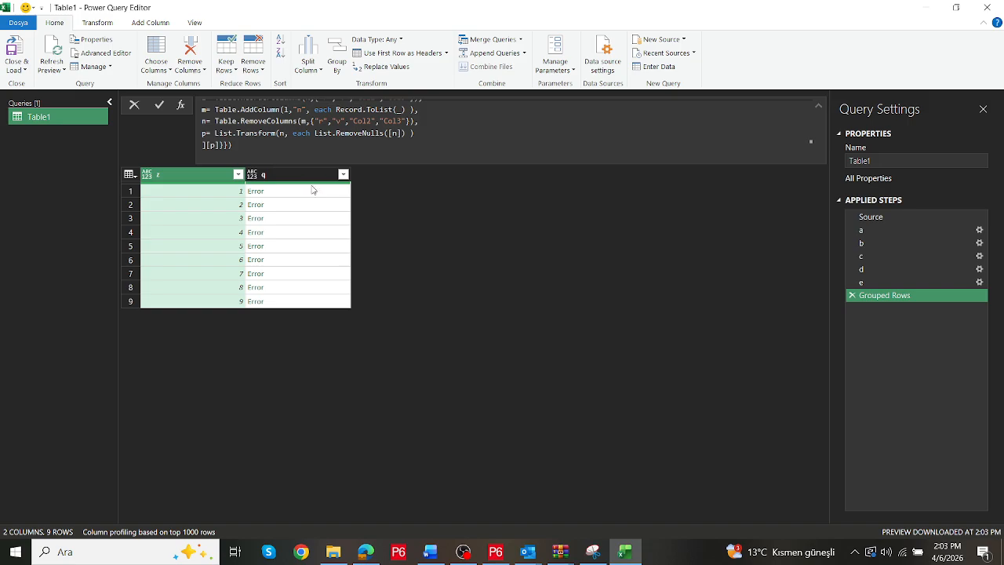
# Replace [n] inside List.RemoveNulls with an underscore, apply the formula, and inspect rows 1 and 2 of column q
pyautogui.click(402, 135)
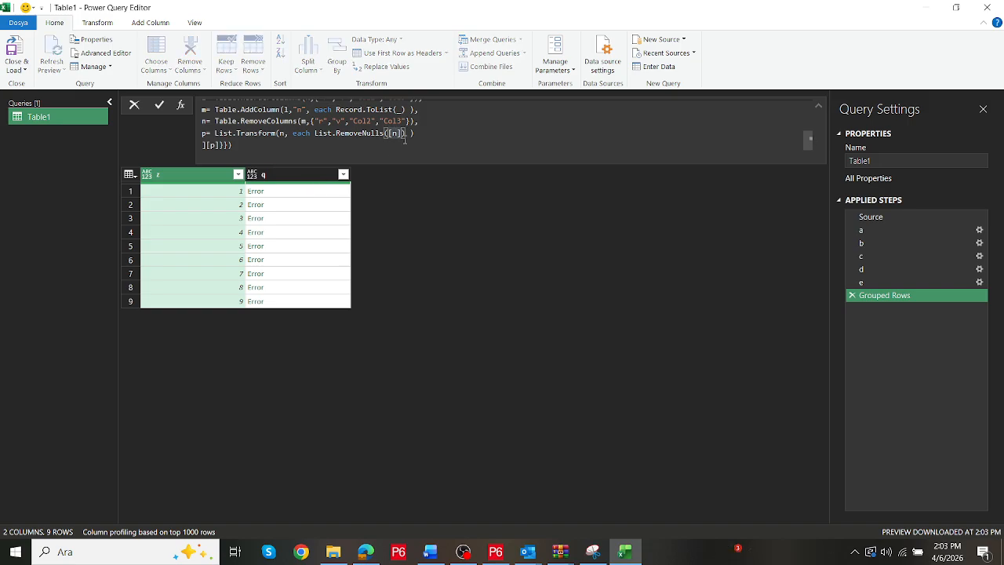
pyautogui.press('BackSpace')
pyautogui.press('BackSpace')
pyautogui.press('BackSpace')
pyautogui.write('_')
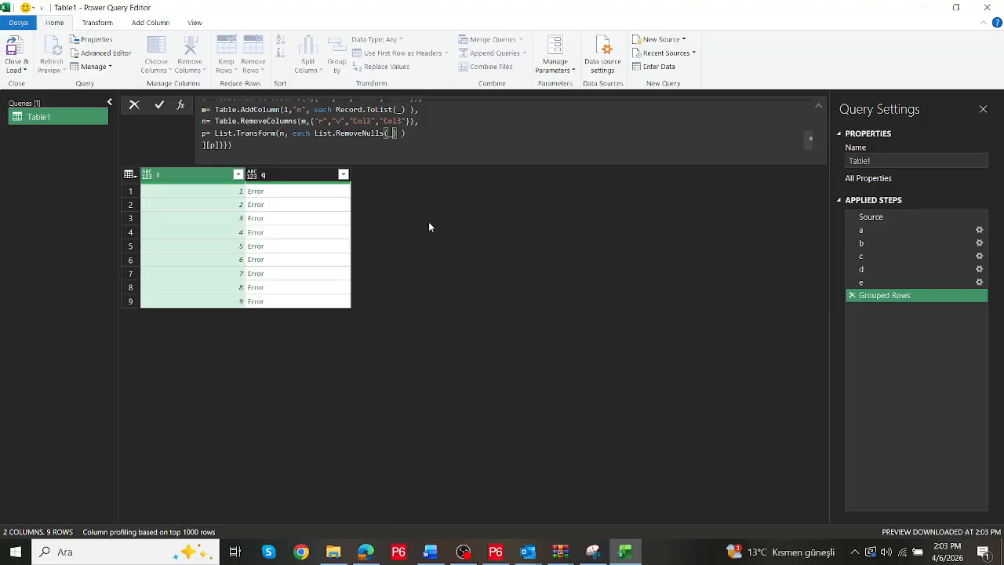
pyautogui.press('Return')
pyautogui.click(325, 194)
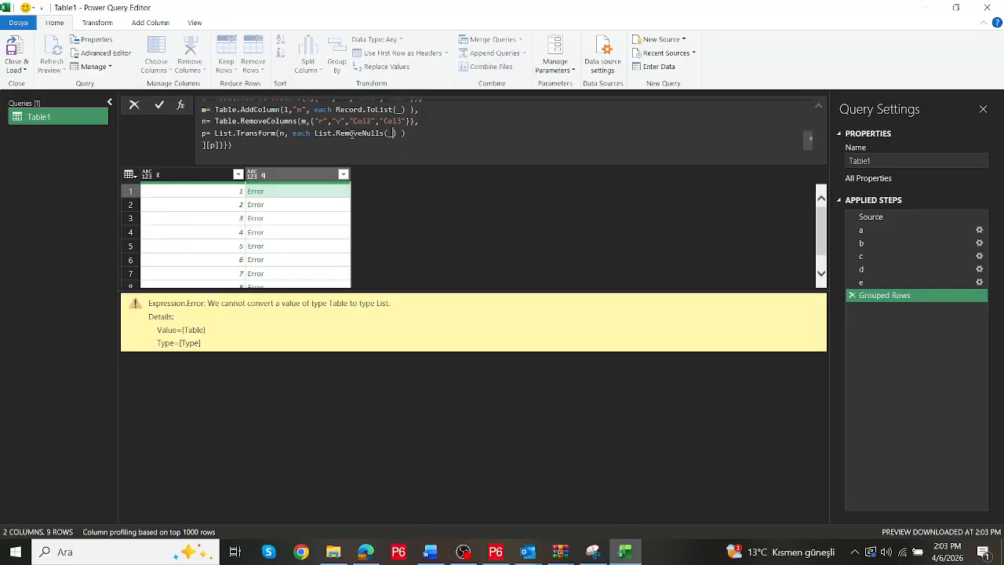
pyautogui.moveTo(335, 132)
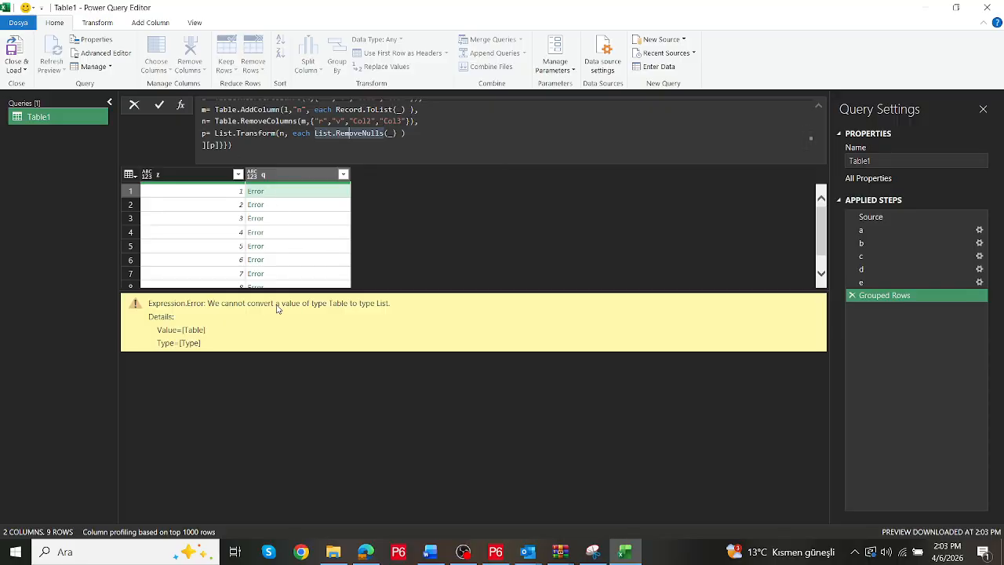
pyautogui.click(309, 207)
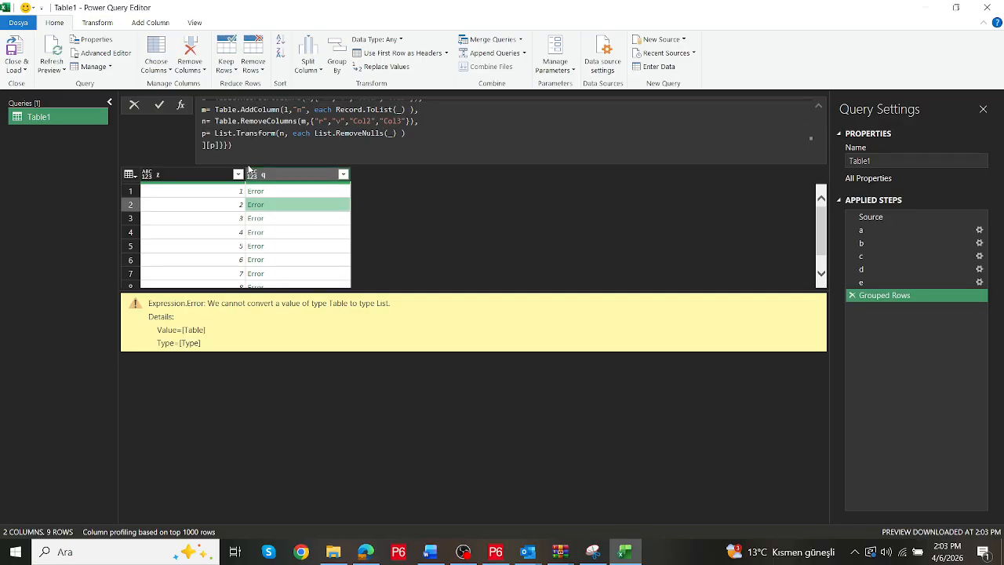
# Switch the grouping formula back to returning n, apply it, and preview the nested tables in rows 1 to 3 of column q
pyautogui.click(211, 144)
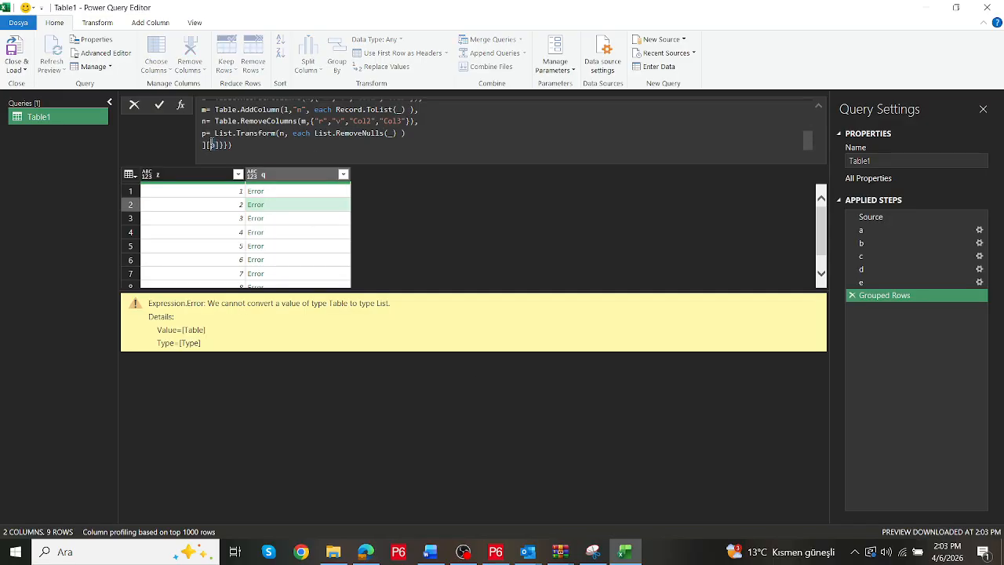
pyautogui.write('n')
pyautogui.press('Return')
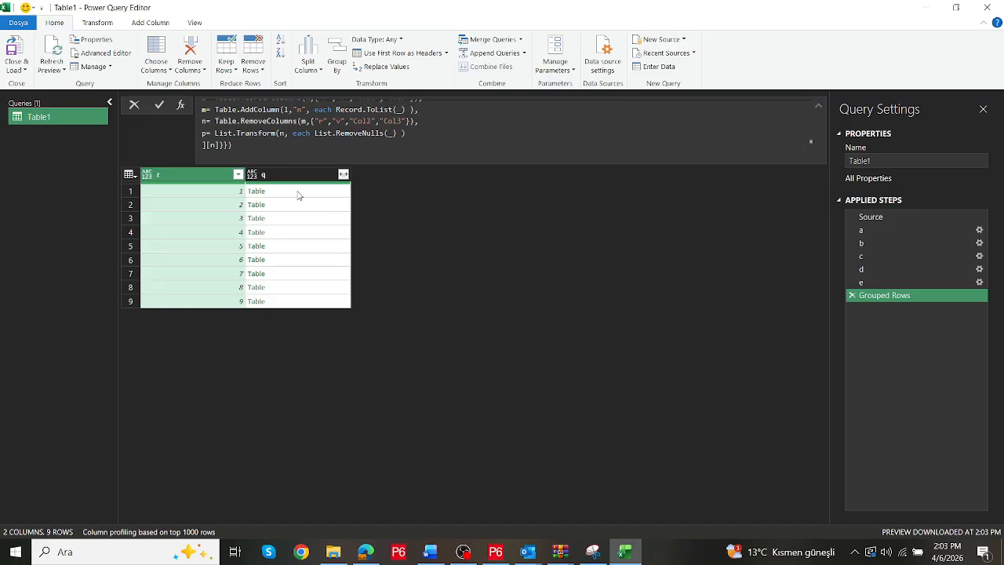
pyautogui.click(298, 192)
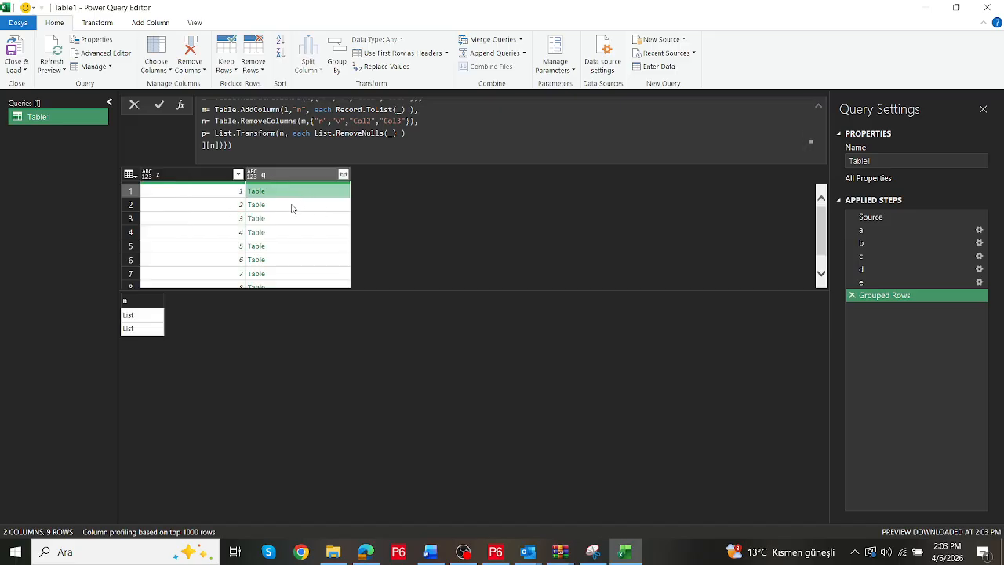
pyautogui.click(291, 204)
pyautogui.click(288, 218)
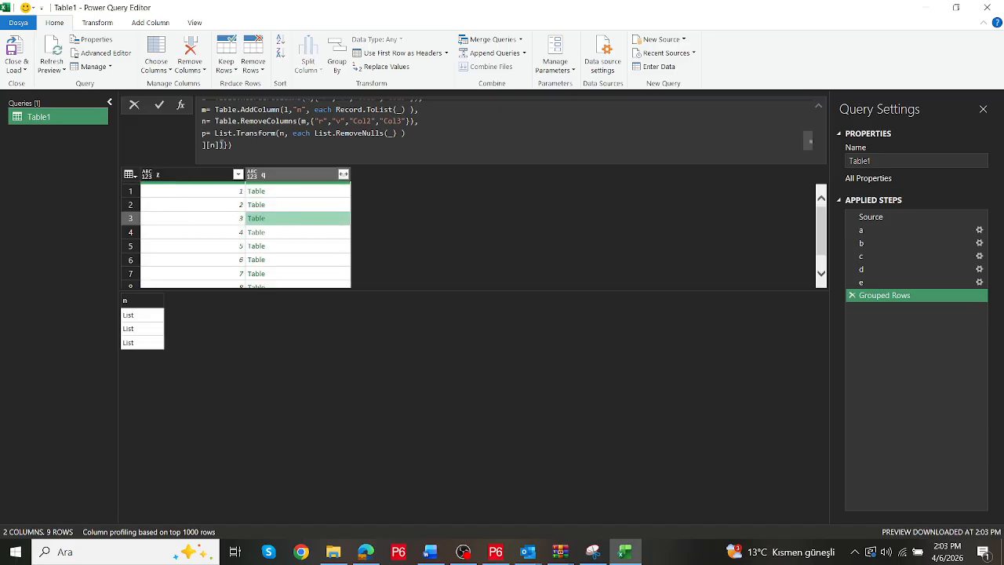
# Insert a Table.AddColumn call with n as its table before List.Transform in line p
pyautogui.click(210, 134)
pyautogui.write('Table')
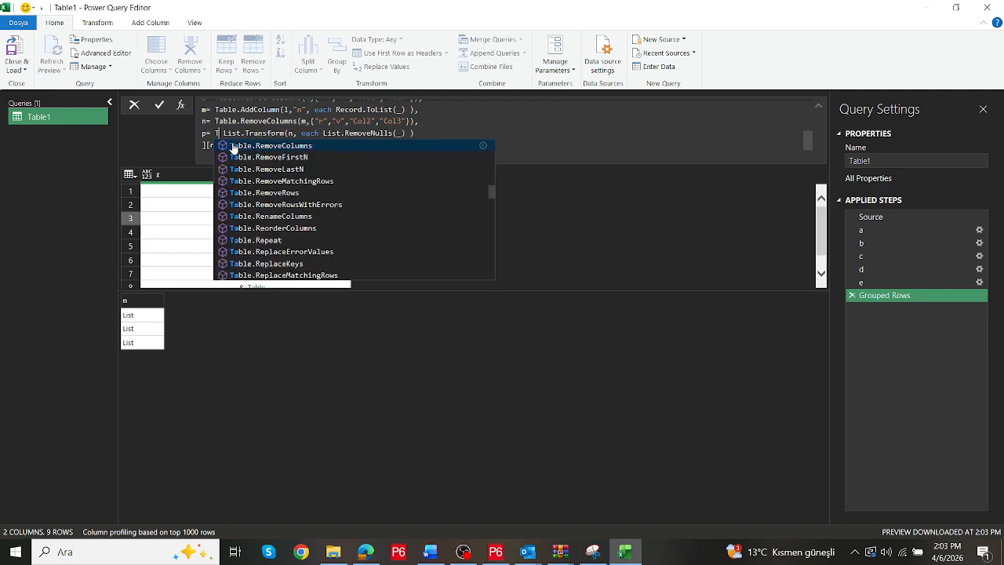
pyautogui.write('add')
pyautogui.click(318, 146)
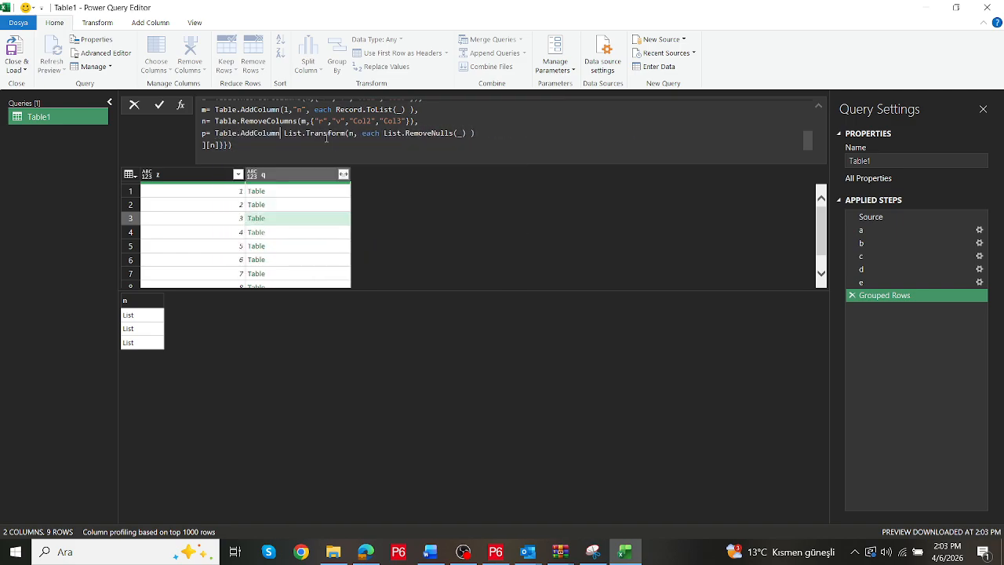
pyautogui.write('(')
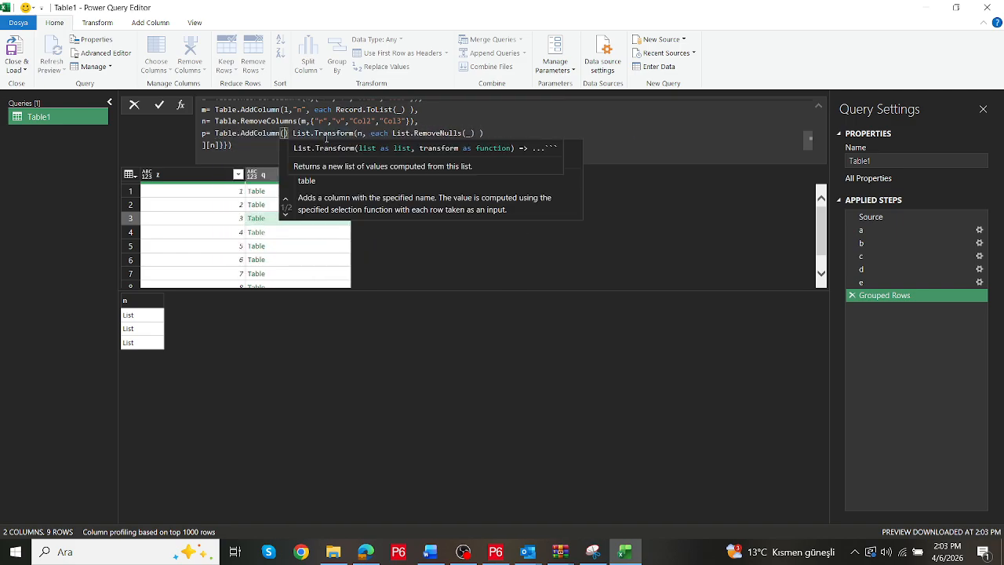
pyautogui.write('n')
pyautogui.press('Escape')
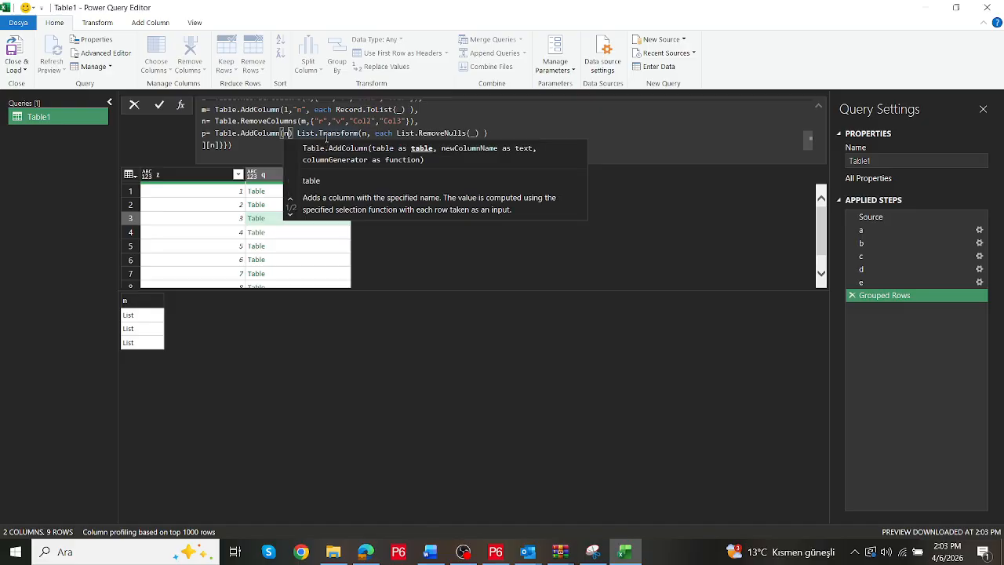
# Name the added column "o" in line p, wrap the List.Transform expression as its each generator, and close the call
pyautogui.write(',')
pyautogui.press('Right')
pyautogui.press('BackSpace')
pyautogui.write('""')
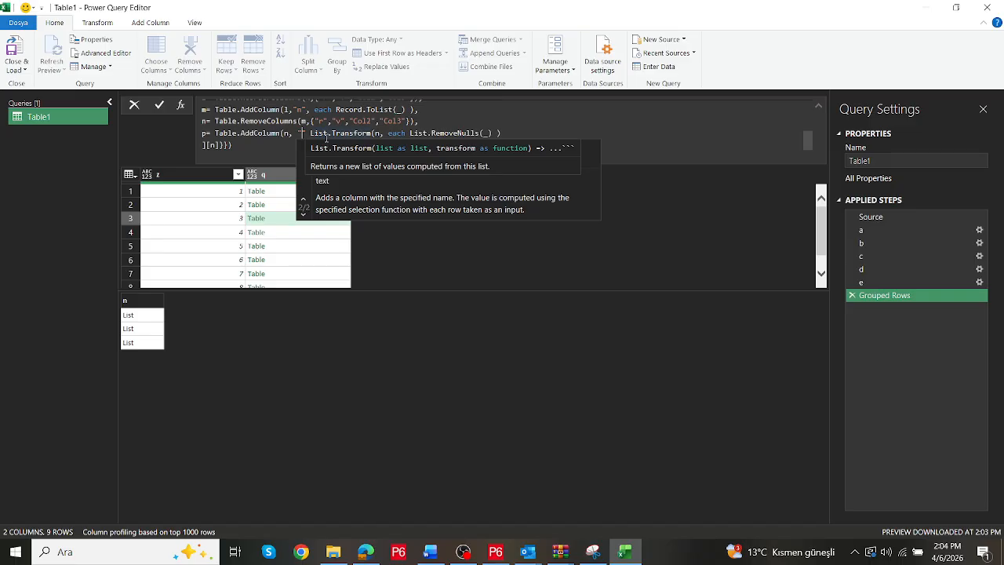
pyautogui.write('o", ')
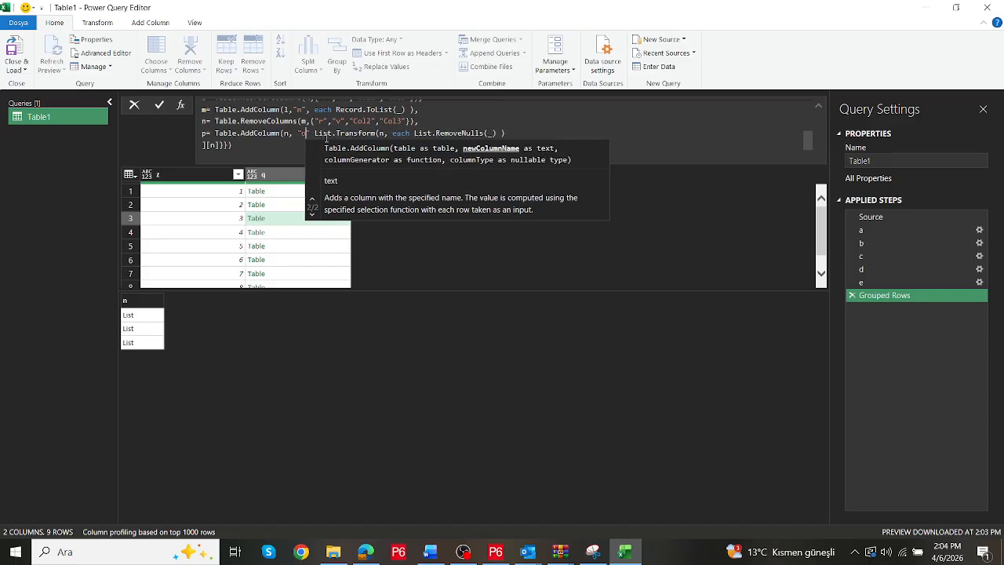
pyautogui.write('each')
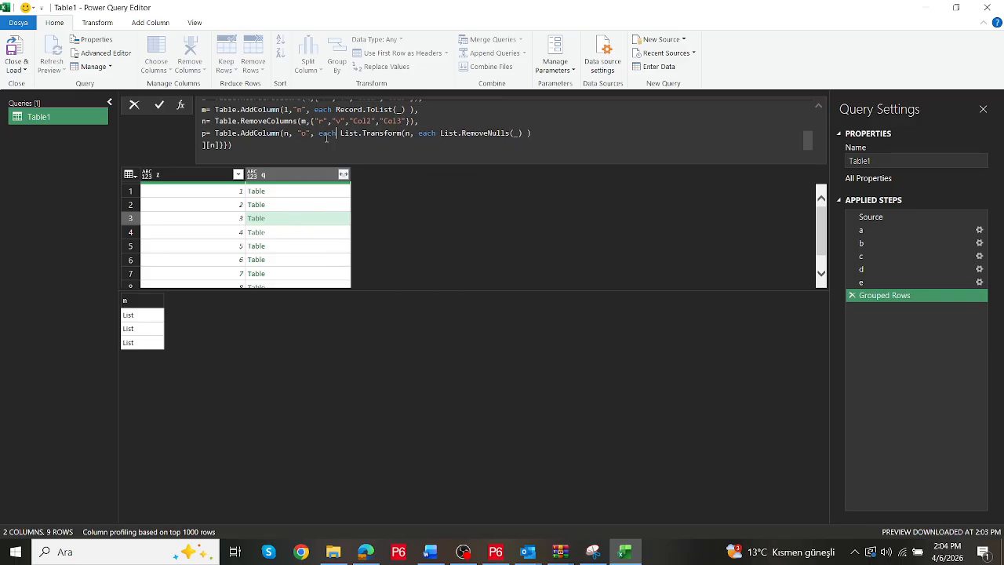
pyautogui.click(531, 133)
pyautogui.moveTo(262, 139)
pyautogui.write(')')
# Make the grouping formula return p, apply it, and preview the nested tables in rows 2 to 5 of column q
pyautogui.click(223, 146)
pyautogui.press('BackSpace')
pyautogui.write('p')
pyautogui.press('Return')
pyautogui.click(331, 203)
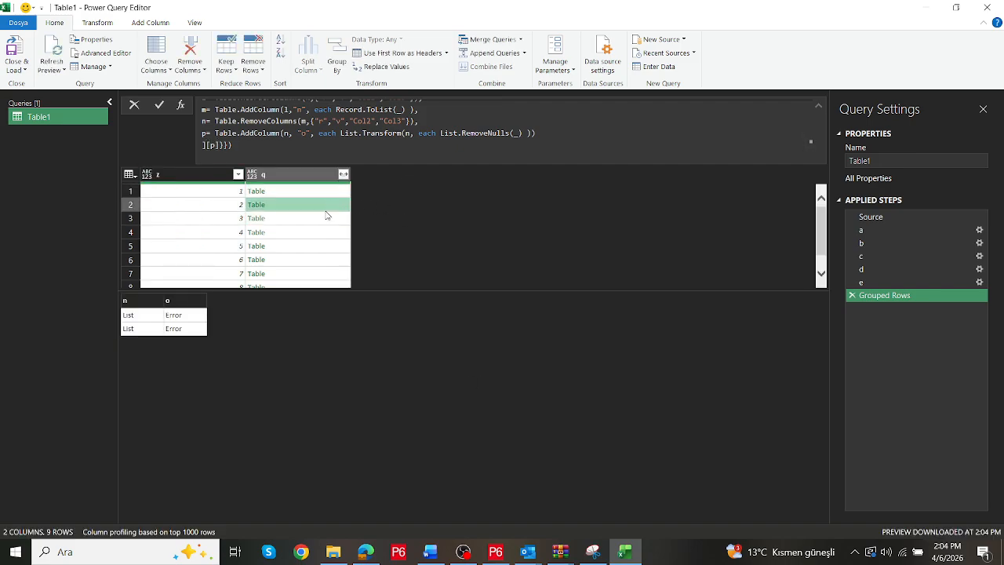
pyautogui.click(329, 217)
pyautogui.click(304, 245)
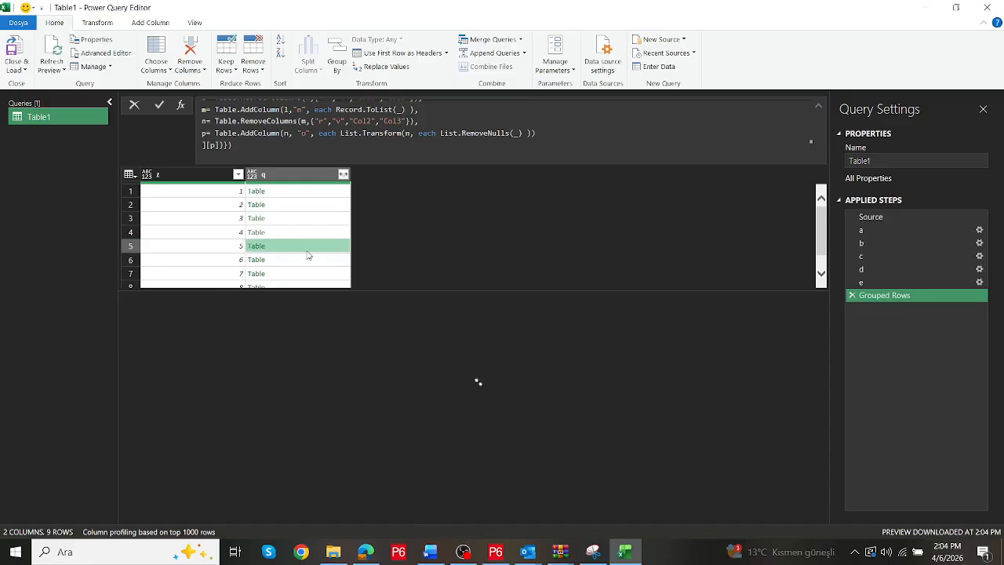
pyautogui.click(316, 231)
pyautogui.click(325, 204)
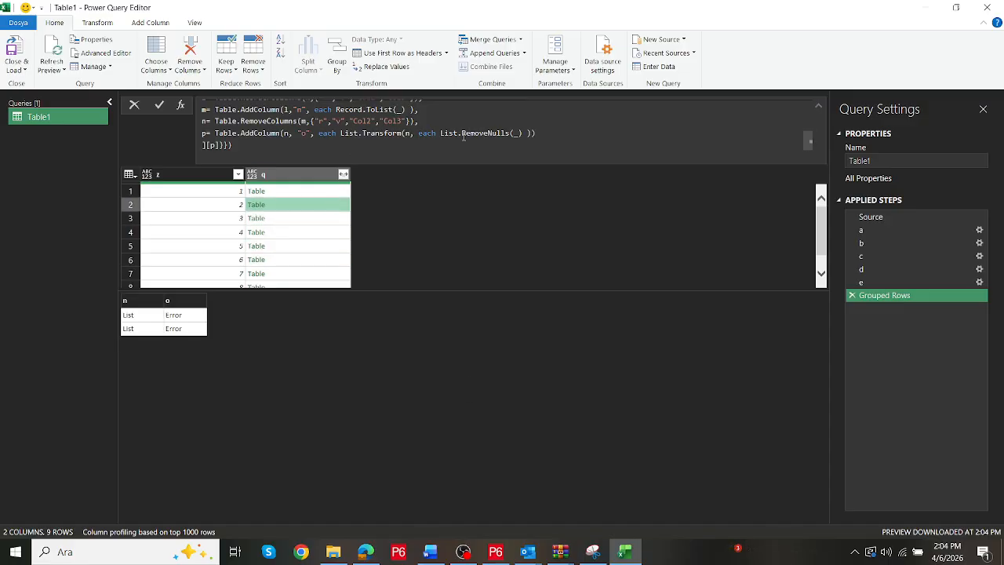
# Replace the underscore inside List.RemoveNulls with [n], apply the formula, and preview rows 1 to 4 of column q
pyautogui.click(517, 134)
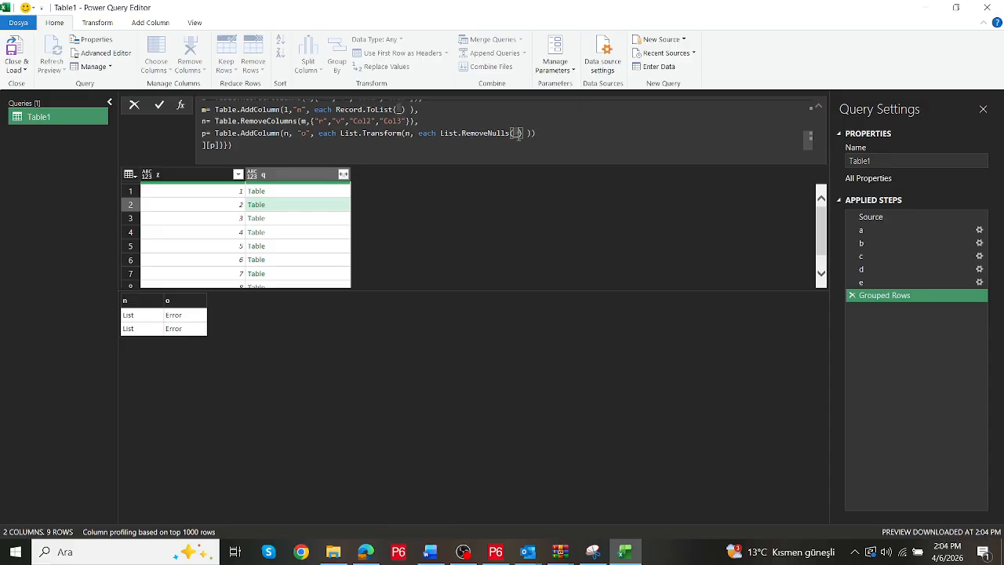
pyautogui.press('BackSpace')
pyautogui.write('[n]')
pyautogui.press('Return')
pyautogui.click(325, 196)
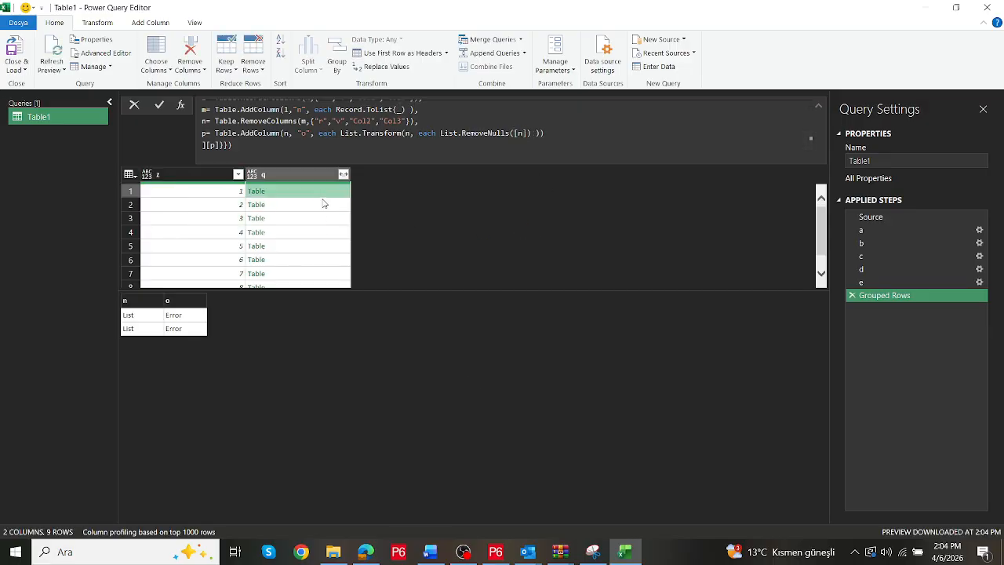
pyautogui.click(323, 206)
pyautogui.click(319, 219)
pyautogui.click(320, 233)
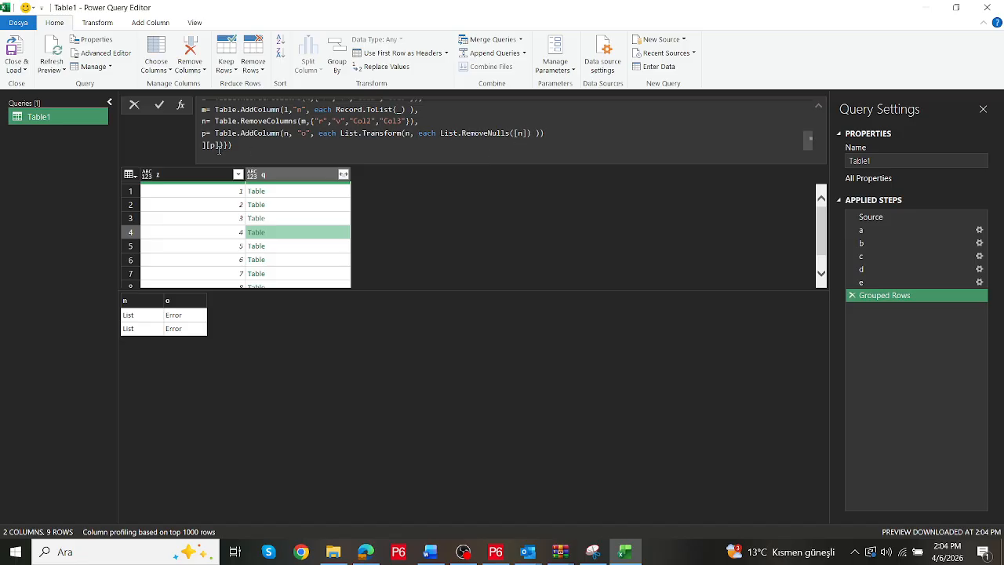
# Switch the grouping formula to return n, apply it, and preview the nested tables in rows 1 to 4 of column q
pyautogui.doubleClick(212, 146)
pyautogui.write('n')
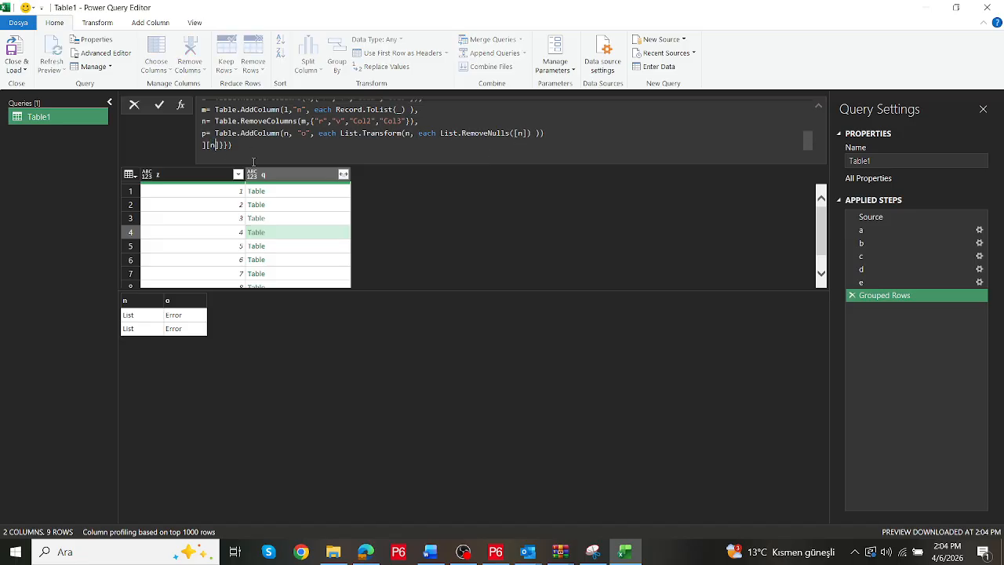
pyautogui.press('Return')
pyautogui.click(292, 194)
pyautogui.click(295, 205)
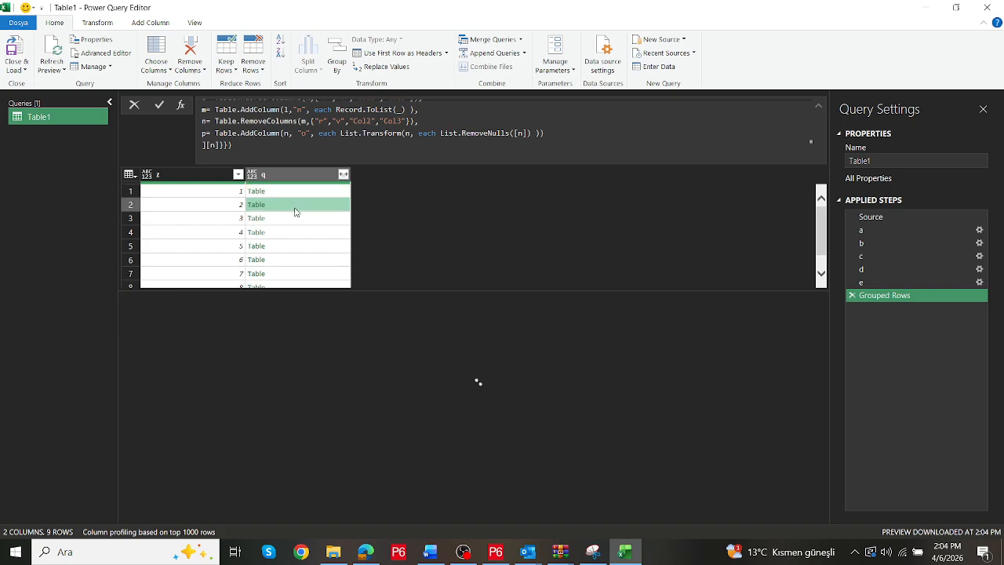
pyautogui.click(296, 218)
pyautogui.click(297, 232)
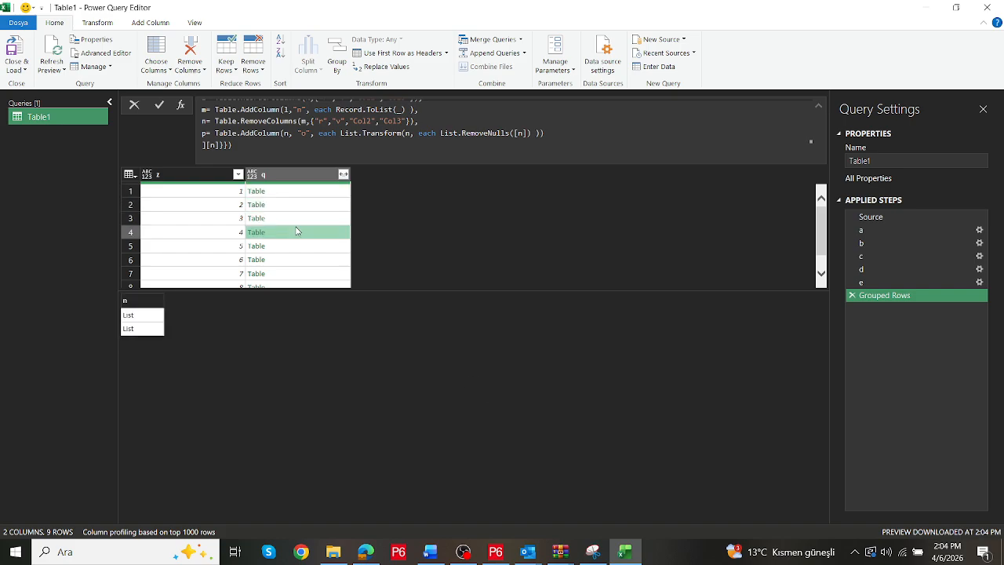
# Replace the n argument of List.Transform in line p with an underscore, apply the formula, and preview rows 1 to 3 of column q
pyautogui.click(409, 133)
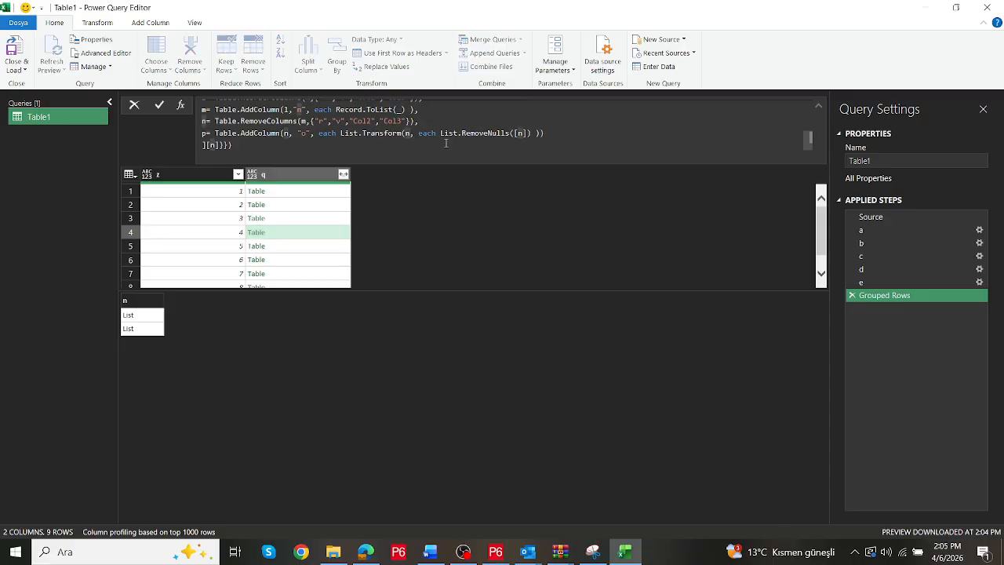
pyautogui.press('BackSpace')
pyautogui.write('_')
pyautogui.press('Return')
pyautogui.click(321, 194)
pyautogui.click(321, 206)
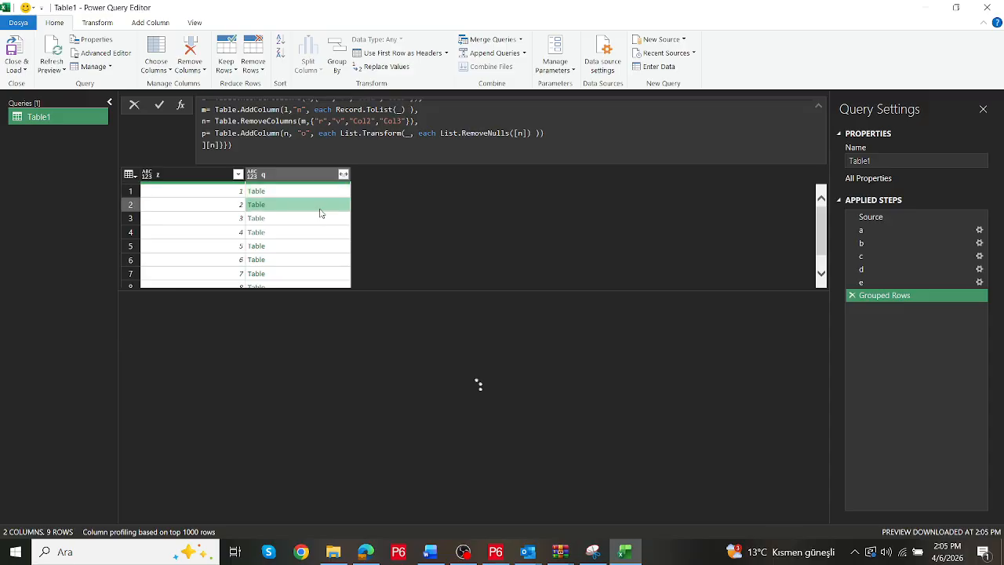
pyautogui.click(321, 219)
# Set the grouping formula to return p again, apply it, and preview rows 1 and 3 of column q
pyautogui.moveTo(216, 146); pyautogui.dragTo(211, 145)
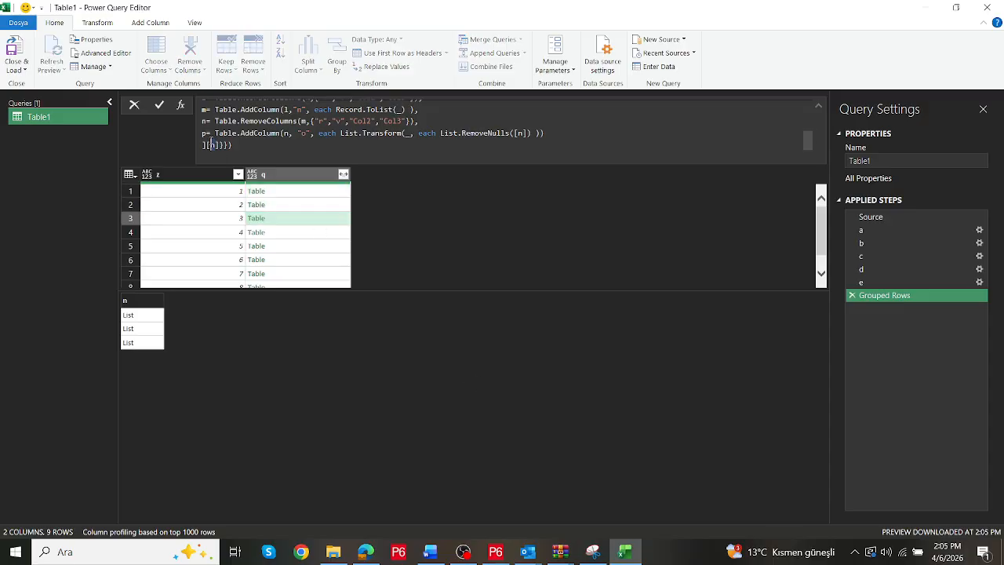
pyautogui.write('p')
pyautogui.press('Return')
pyautogui.click(291, 192)
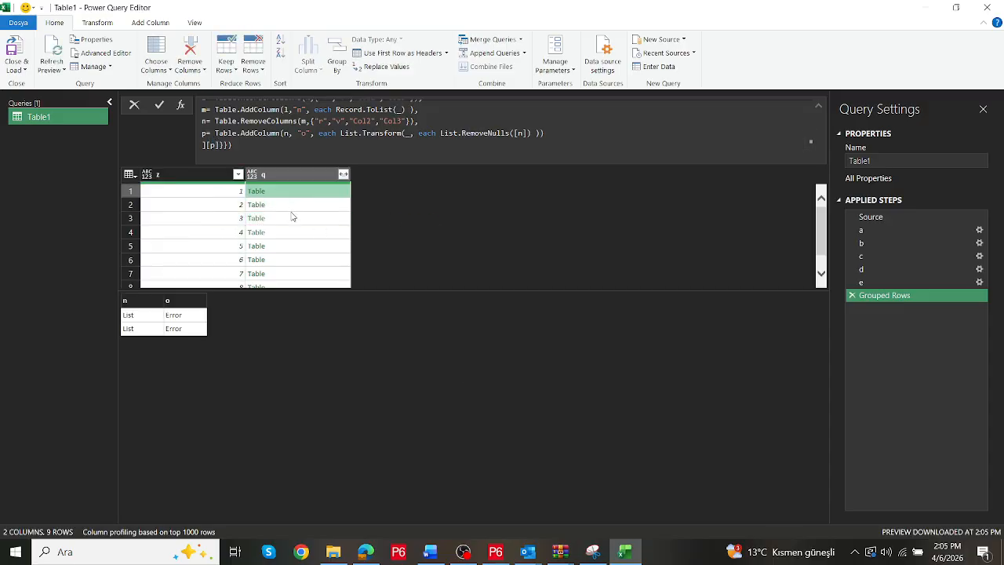
pyautogui.click(294, 220)
# Replace [n] inside List.RemoveNulls with an underscore, apply the formula, and preview rows 2 to 4 of column q
pyautogui.moveTo(528, 135); pyautogui.dragTo(515, 134)
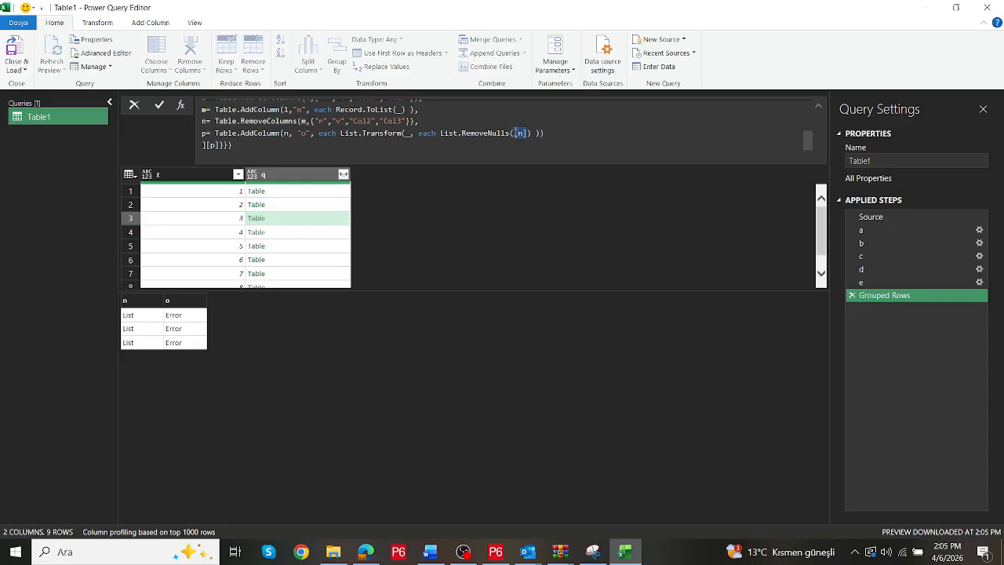
pyautogui.write('_')
pyautogui.press('Return')
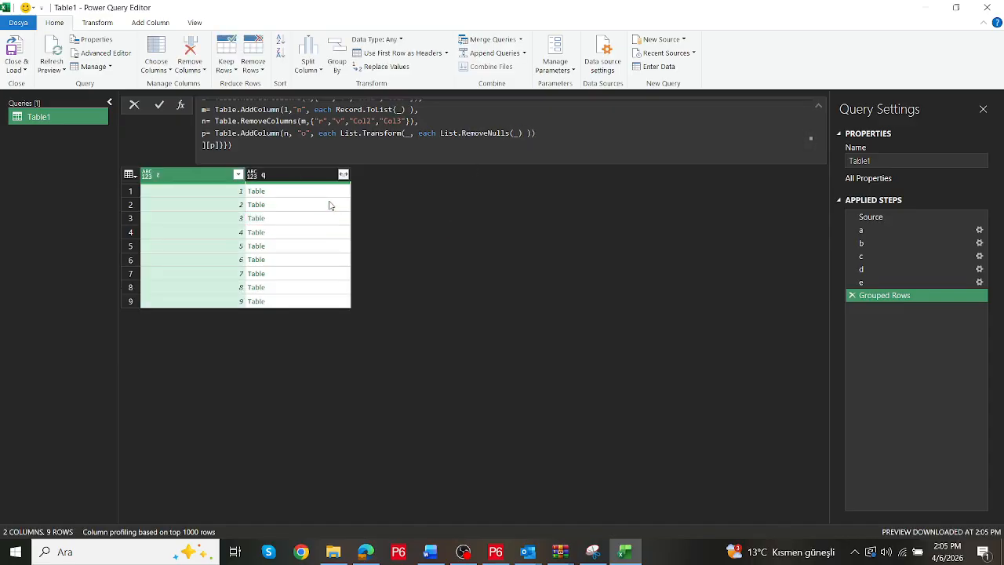
pyautogui.click(329, 206)
pyautogui.click(327, 224)
pyautogui.click(327, 233)
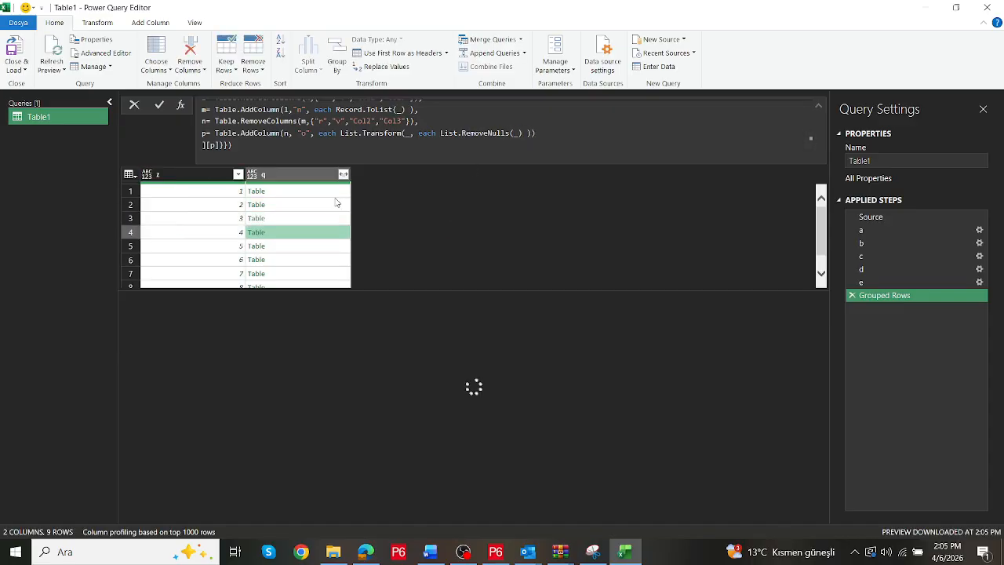
# Return n from the grouping formula, apply it, and preview the nested table in row 5 of column q
pyautogui.click(410, 134)
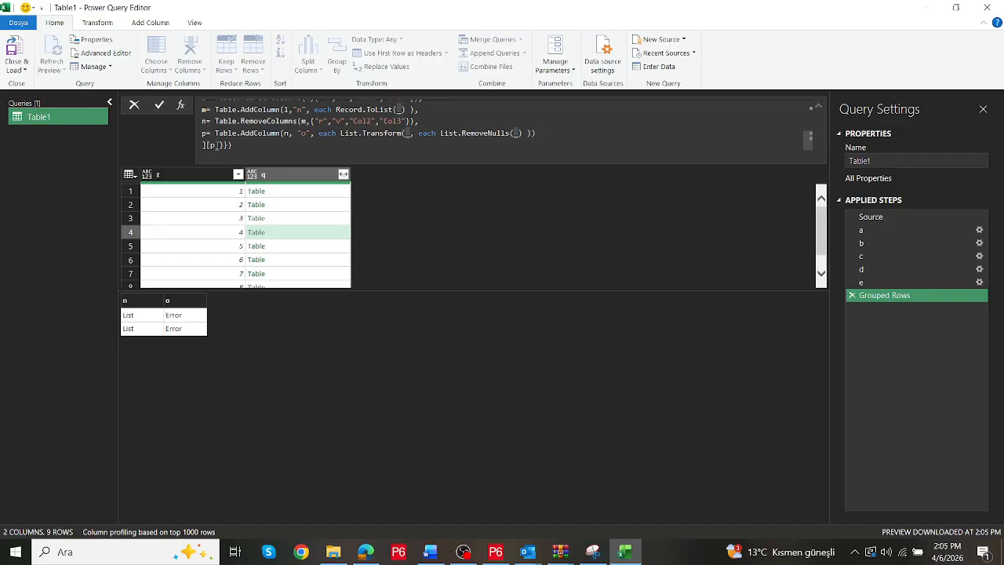
pyautogui.click(210, 146)
pyautogui.press('BackSpace')
pyautogui.write('n')
pyautogui.press('Return')
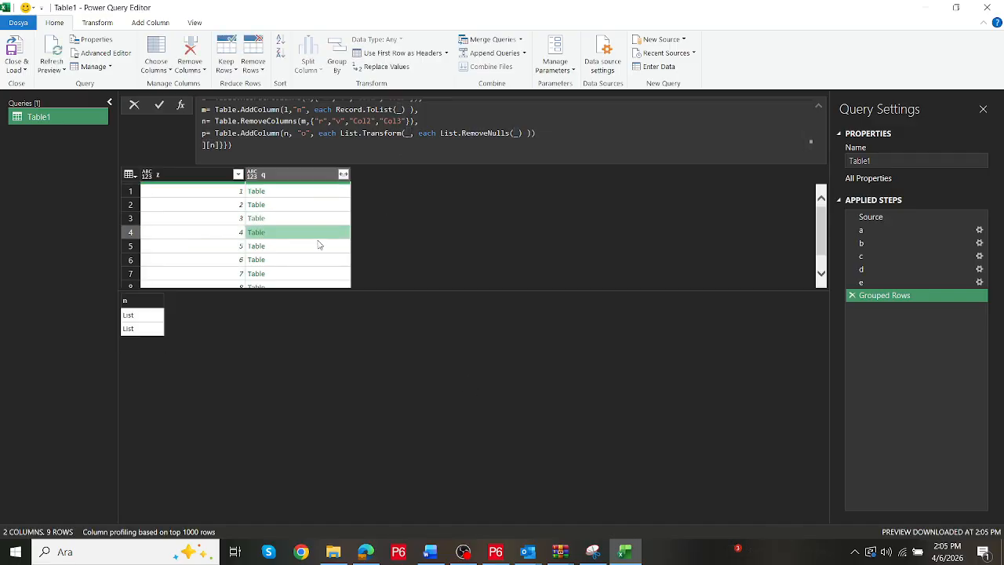
pyautogui.click(318, 246)
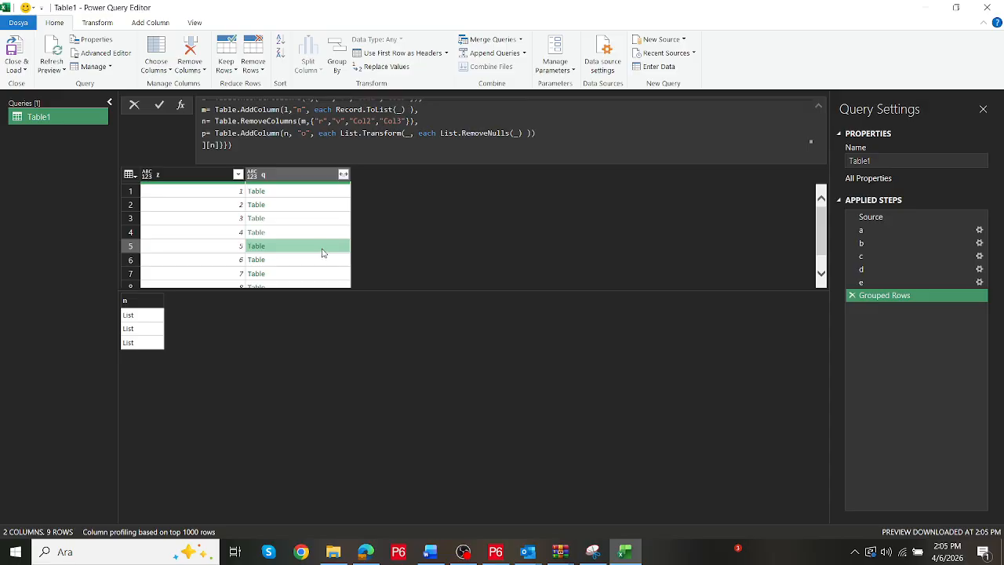
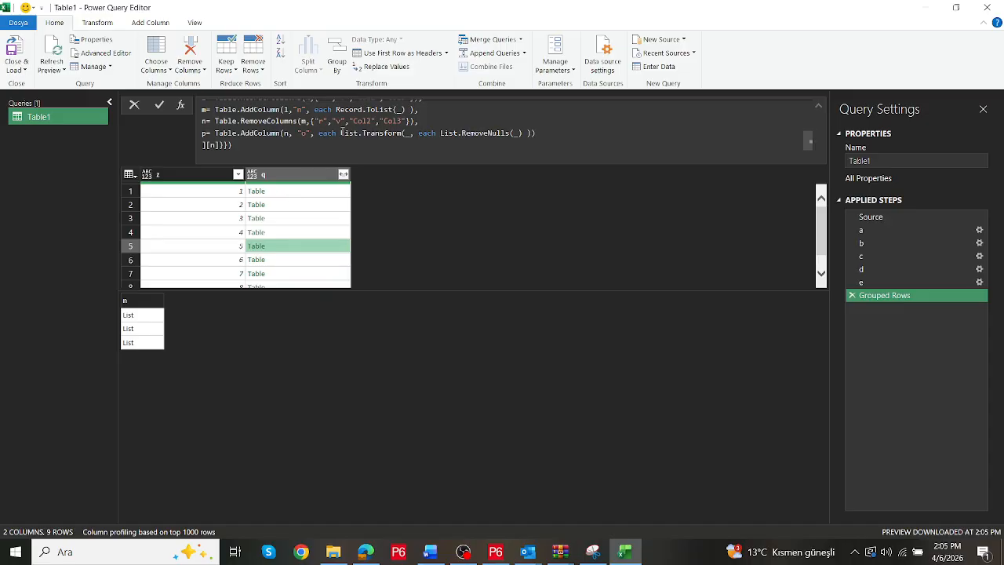
# Replace the List.Transform expression in line p with List.RemoveNulls(_) and delete the extra closing parenthesis
pyautogui.moveTo(340, 133); pyautogui.dragTo(522, 134)
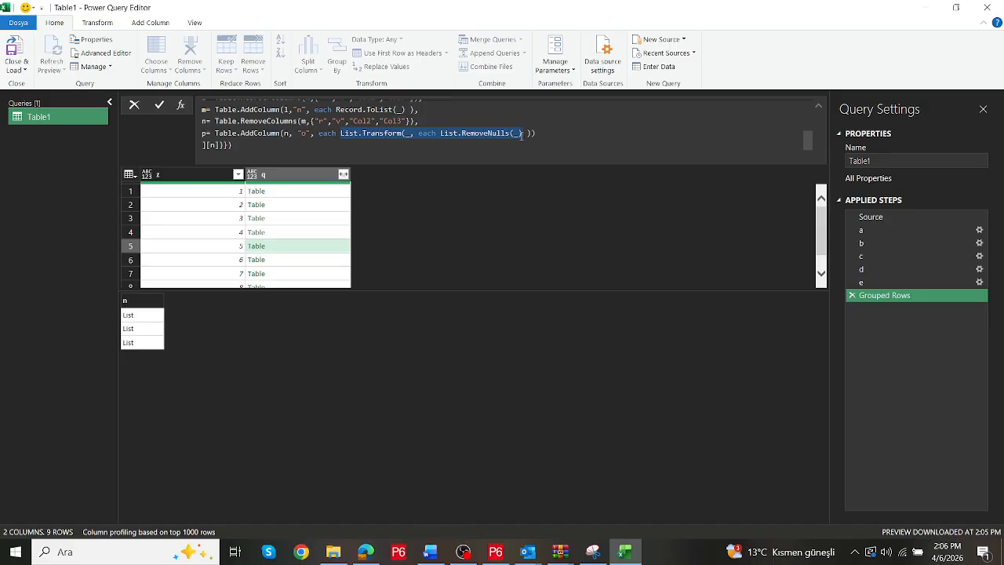
pyautogui.press('Delete')
pyautogui.write('listremo')
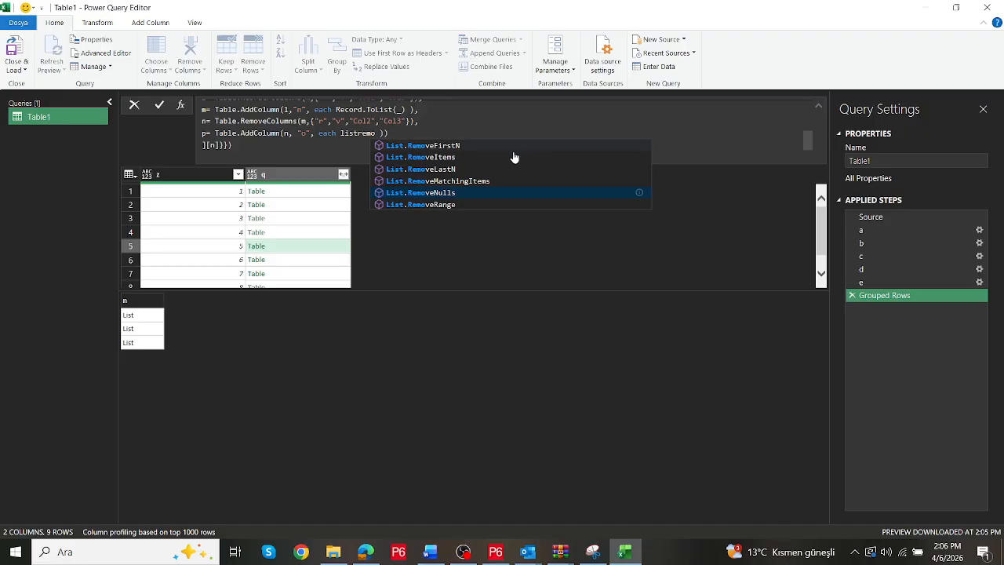
pyautogui.click(463, 193)
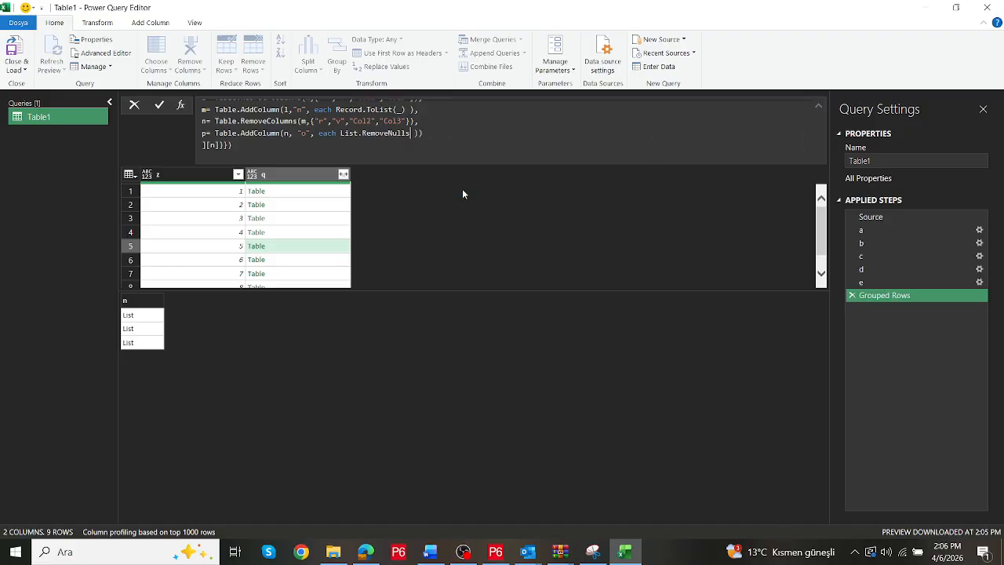
pyautogui.write('(_')
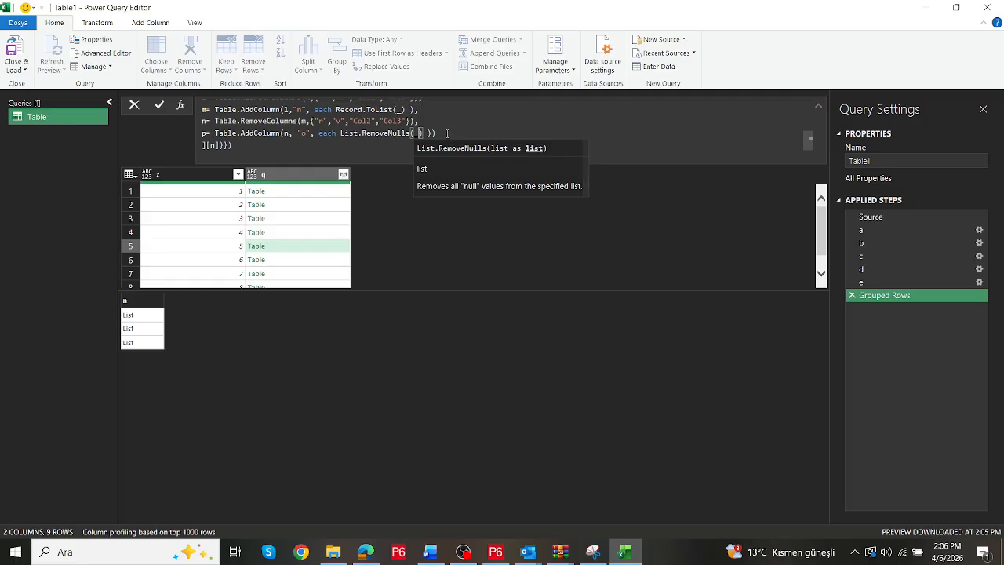
pyautogui.click(447, 133)
pyautogui.press('BackSpace')
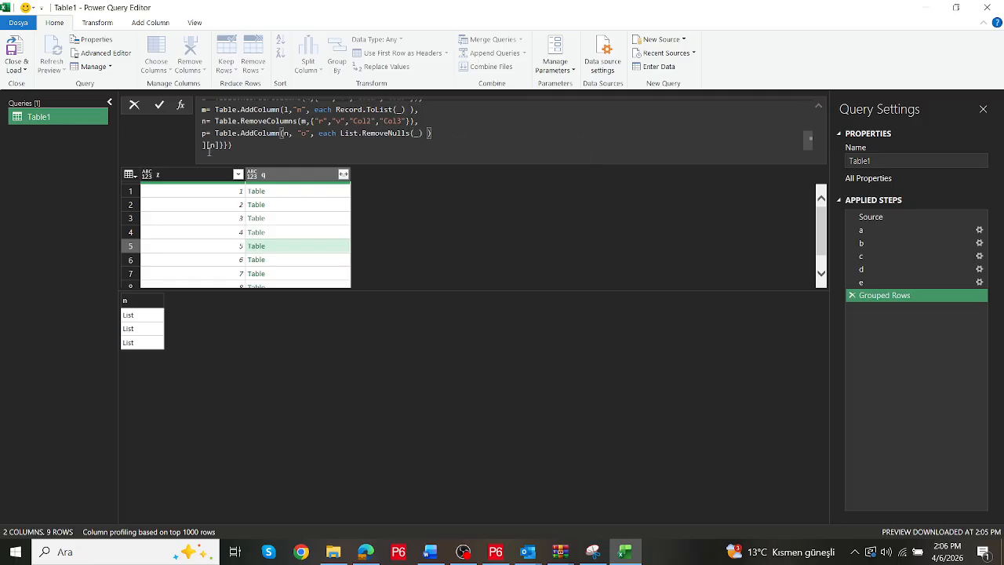
# Make the grouping formula return p, apply it, and preview the nested tables in rows 1 to 4 of column q
pyautogui.click(213, 145)
pyautogui.write('p')
pyautogui.press('Return')
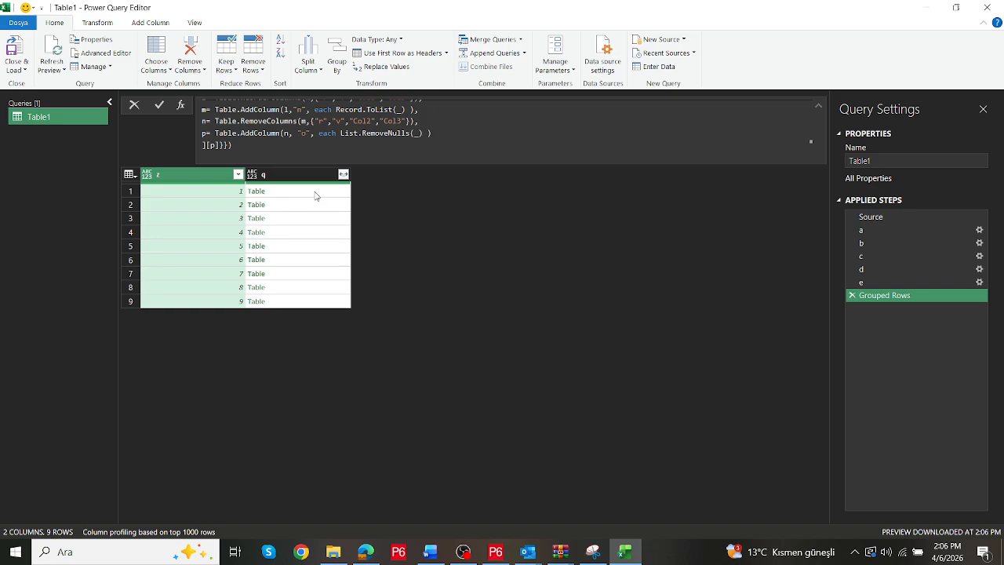
pyautogui.click(315, 196)
pyautogui.click(313, 211)
pyautogui.click(313, 221)
pyautogui.click(313, 233)
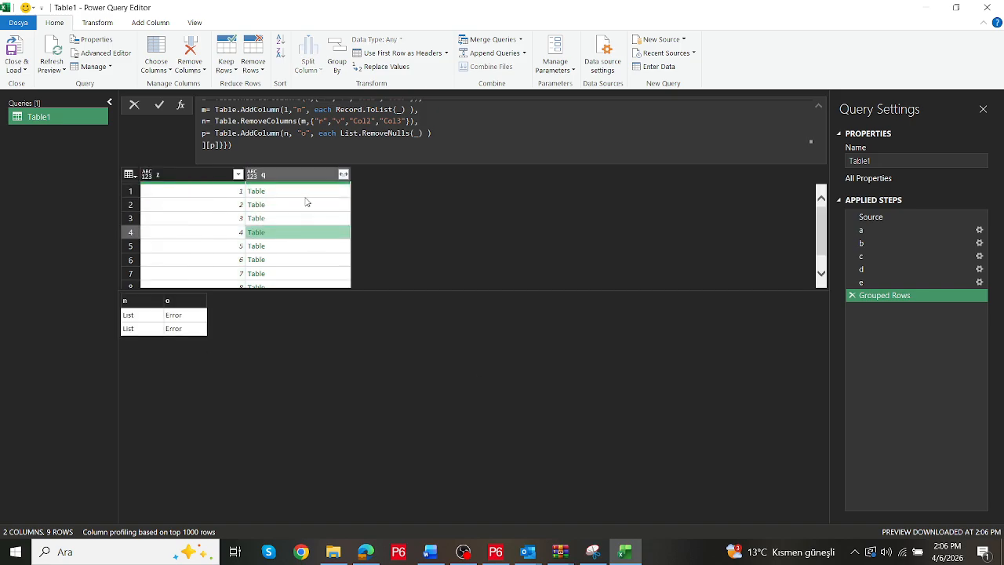
# Replace the underscore inside List.RemoveNulls with [n] in line p, apply the formula, and preview several nested tables of column q
pyautogui.click(419, 134)
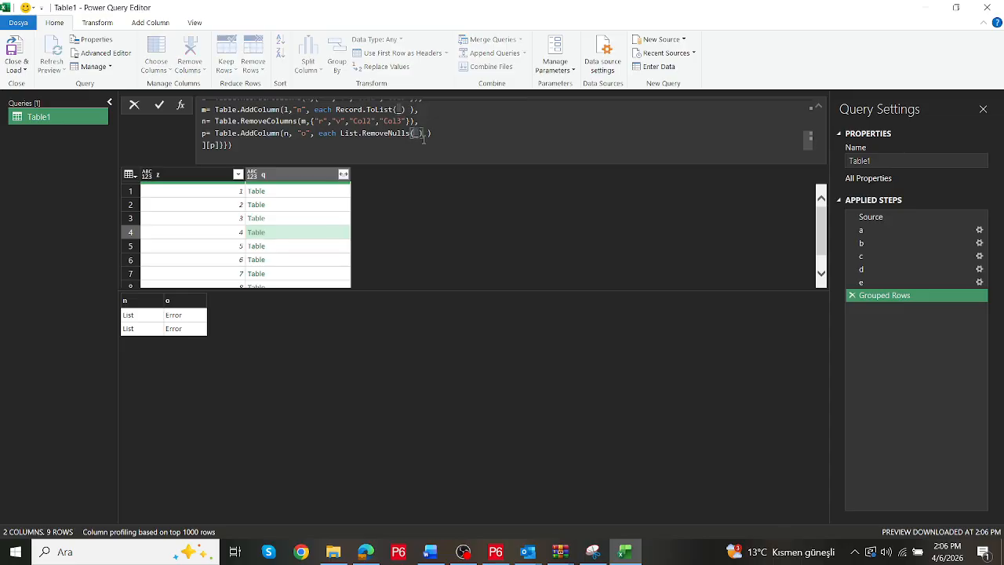
pyautogui.press('BackSpace')
pyautogui.write('[n]')
pyautogui.press('Return')
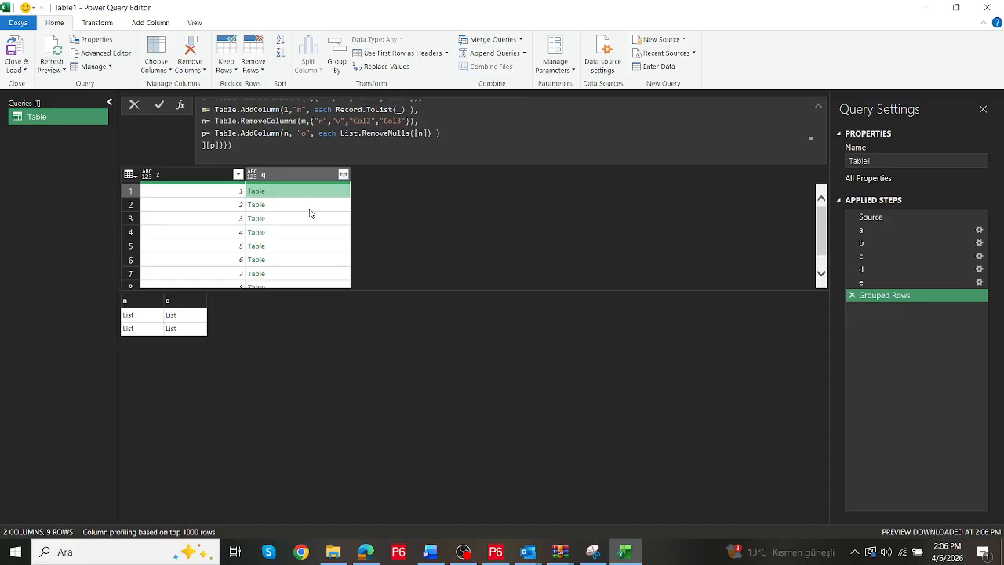
pyautogui.click(309, 207)
pyautogui.click(305, 220)
pyautogui.click(303, 245)
pyautogui.click(302, 261)
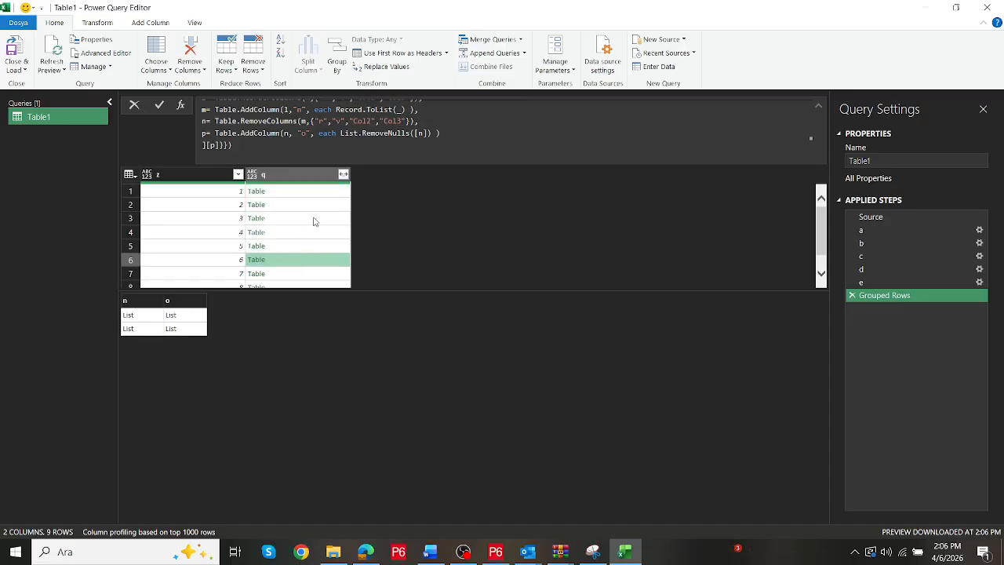
pyautogui.click(312, 218)
# Append [o] to the end of line p, apply the formula, and preview rows 3 to 5 of column q
pyautogui.click(446, 133)
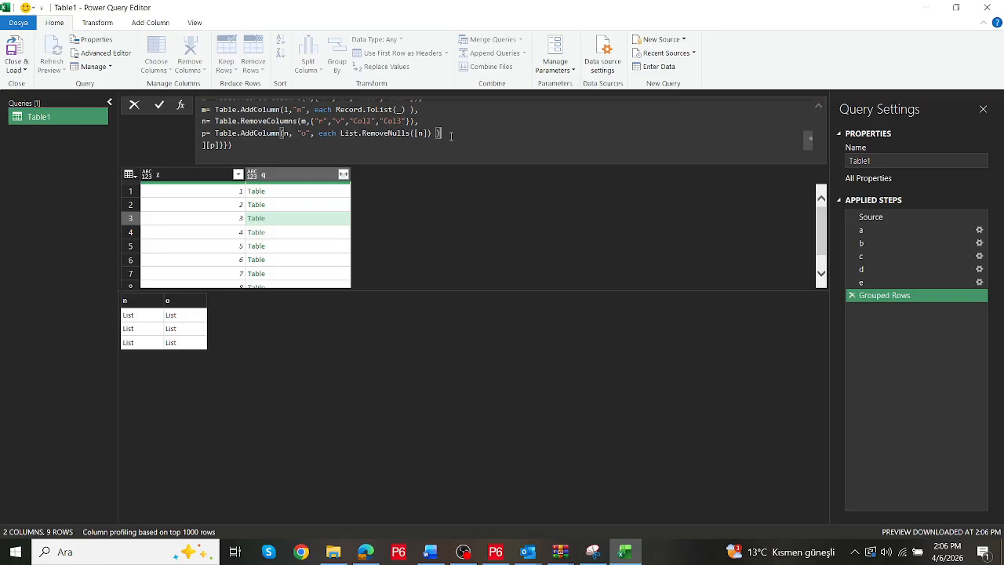
pyautogui.write('[o')
pyautogui.press('Return')
pyautogui.click(321, 218)
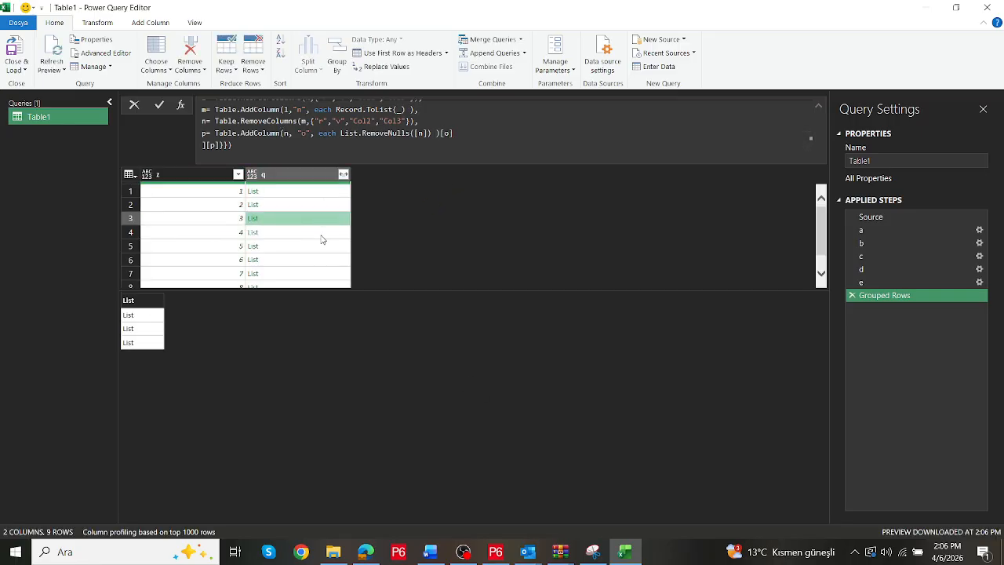
pyautogui.click(319, 234)
pyautogui.click(310, 248)
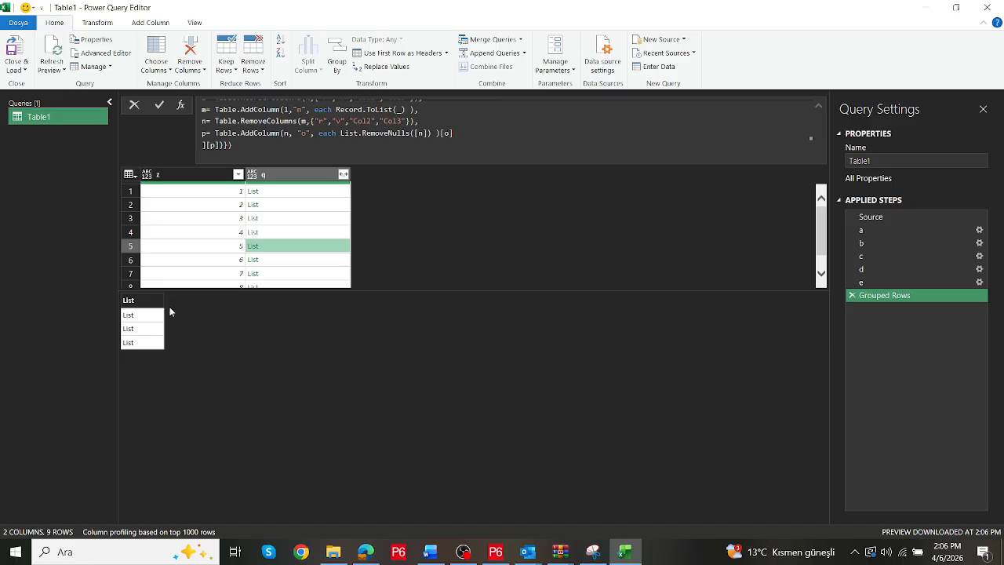
# Try expanding column q to new rows, inspect the individual row lists, and delete the expansion step
pyautogui.click(344, 175)
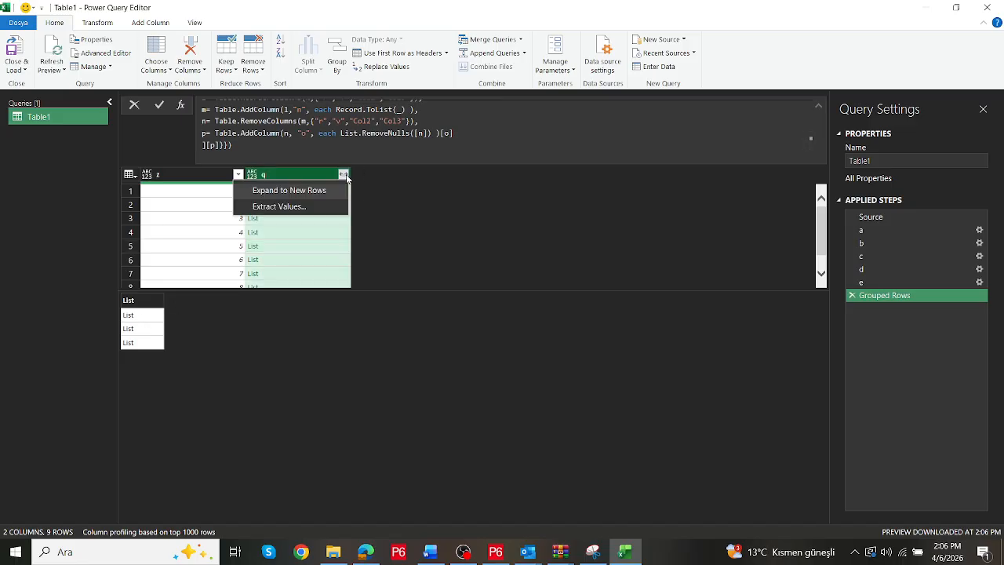
pyautogui.click(302, 192)
pyautogui.click(303, 192)
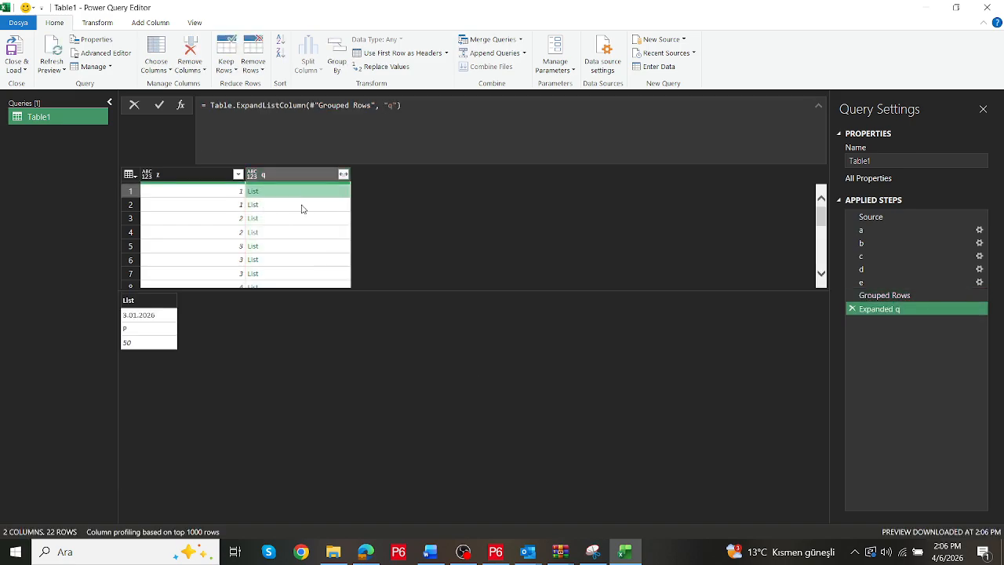
pyautogui.click(302, 205)
pyautogui.click(302, 219)
pyautogui.click(303, 232)
pyautogui.click(299, 246)
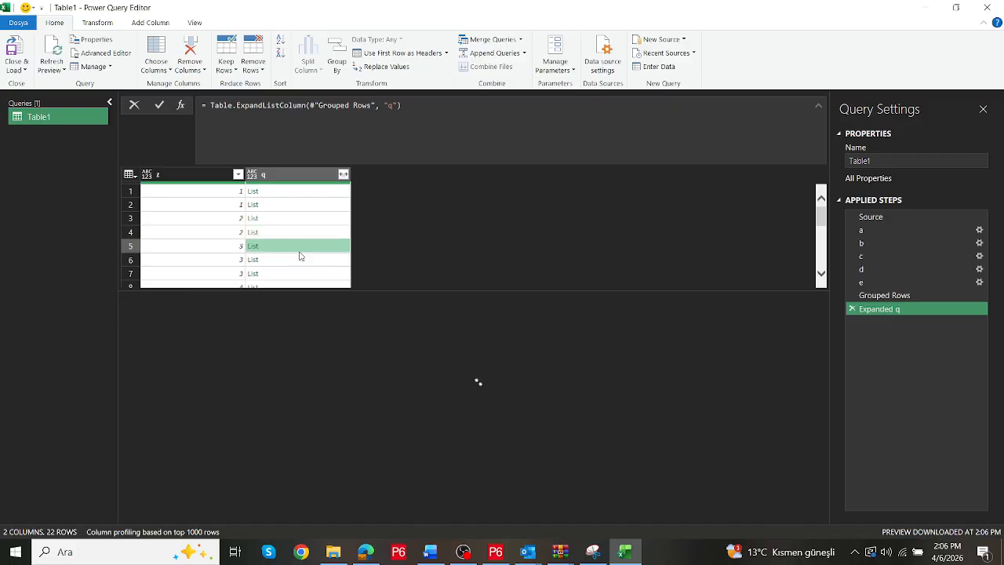
pyautogui.click(299, 272)
pyautogui.click(299, 245)
pyautogui.click(299, 218)
pyautogui.click(301, 246)
pyautogui.click(852, 308)
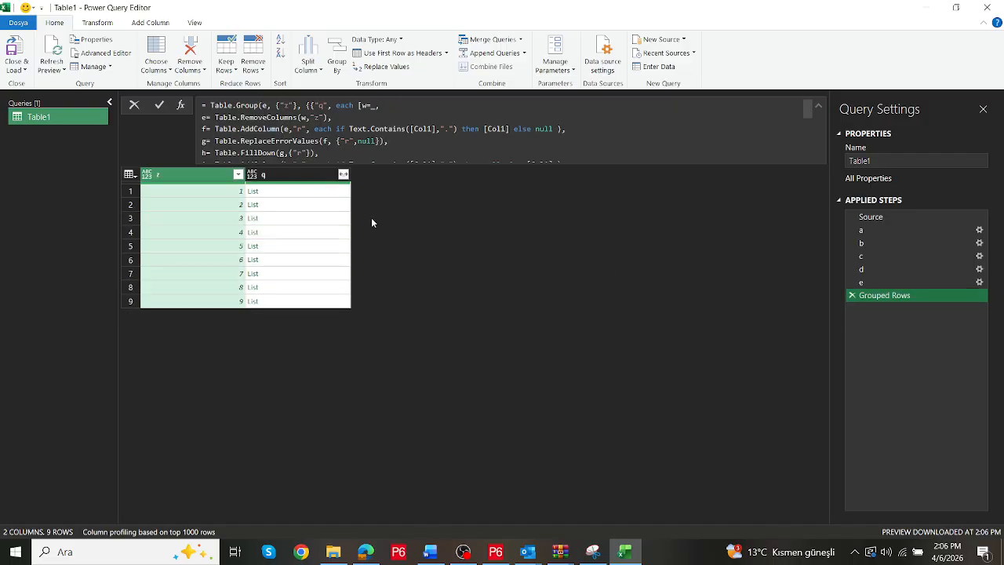
# Add a comma after line p in the grouping formula and write a new line t= Table.FromRows(p)
pyautogui.click(316, 195)
pyautogui.scroll(-5, 308, 145)
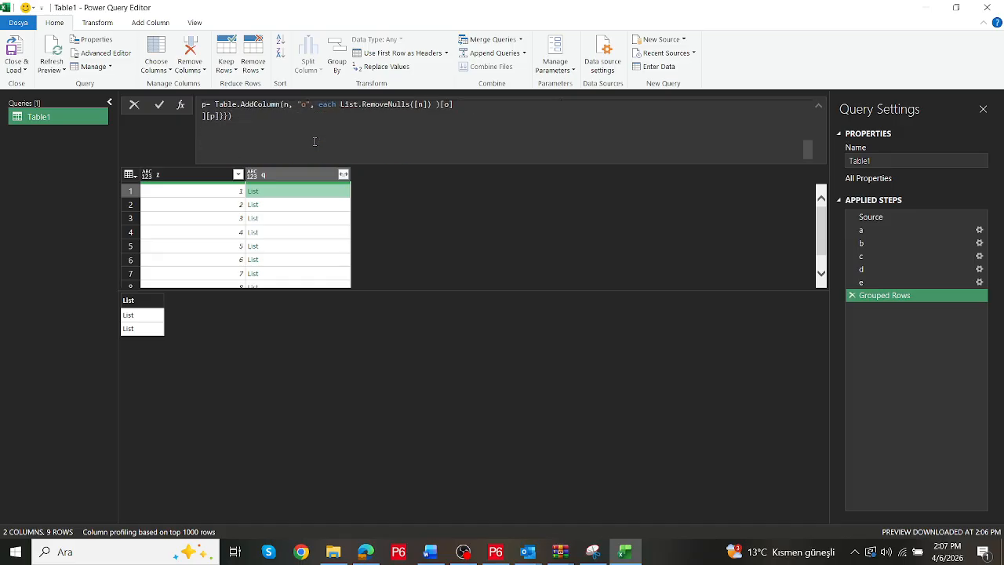
pyautogui.scroll(-1, 315, 142)
pyautogui.scroll(3, 314, 139)
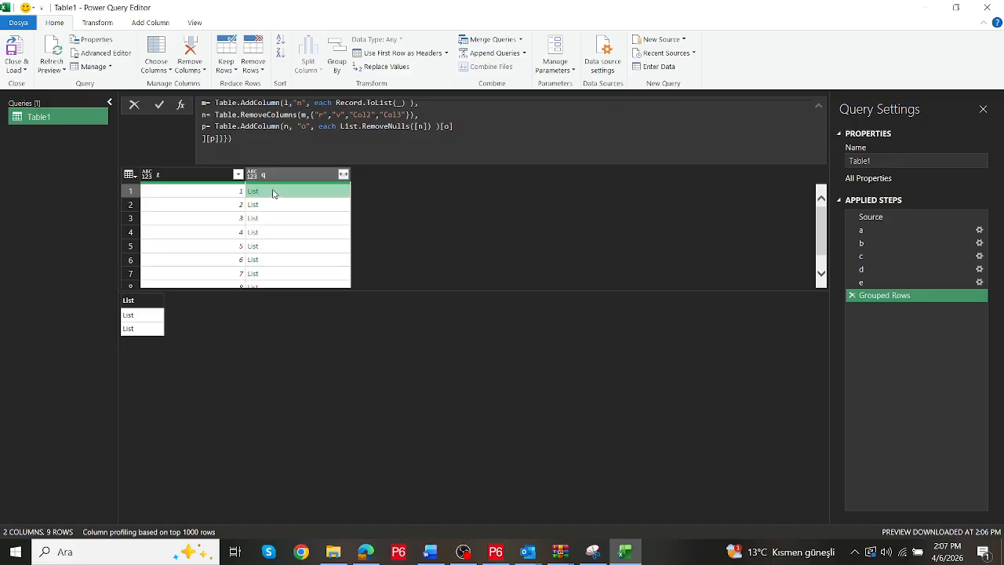
pyautogui.click(464, 128)
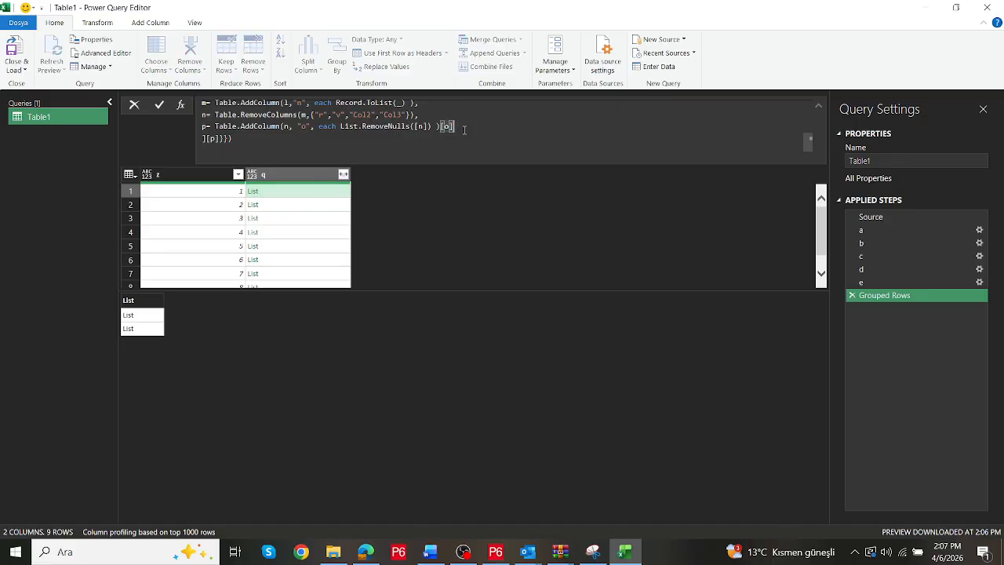
pyautogui.write(', ')
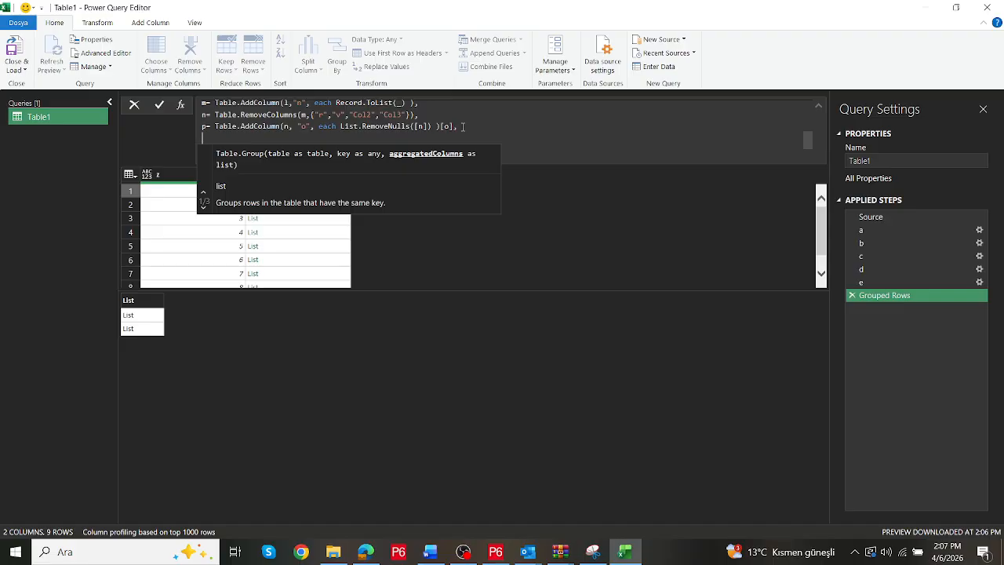
pyautogui.write('t')
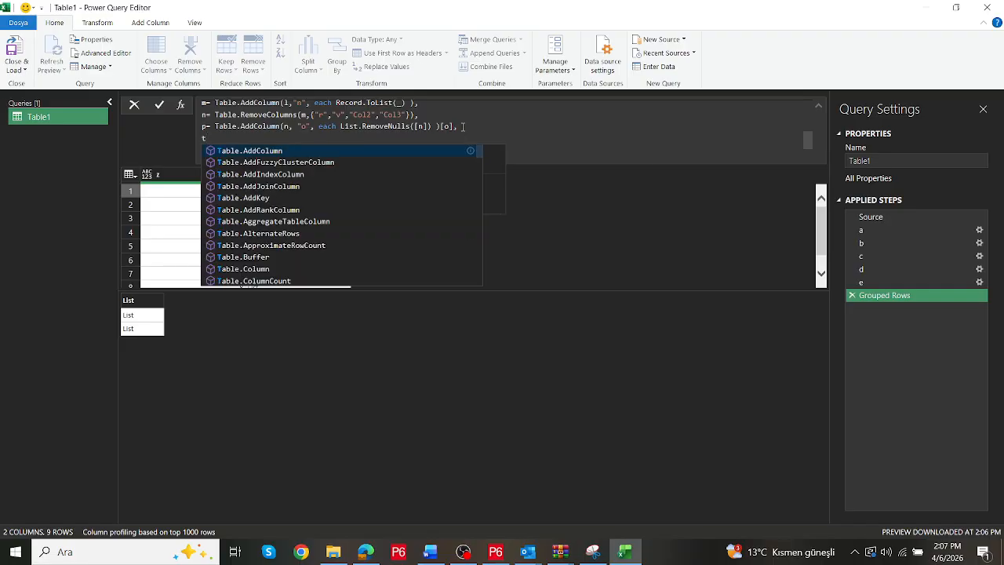
pyautogui.write('= T')
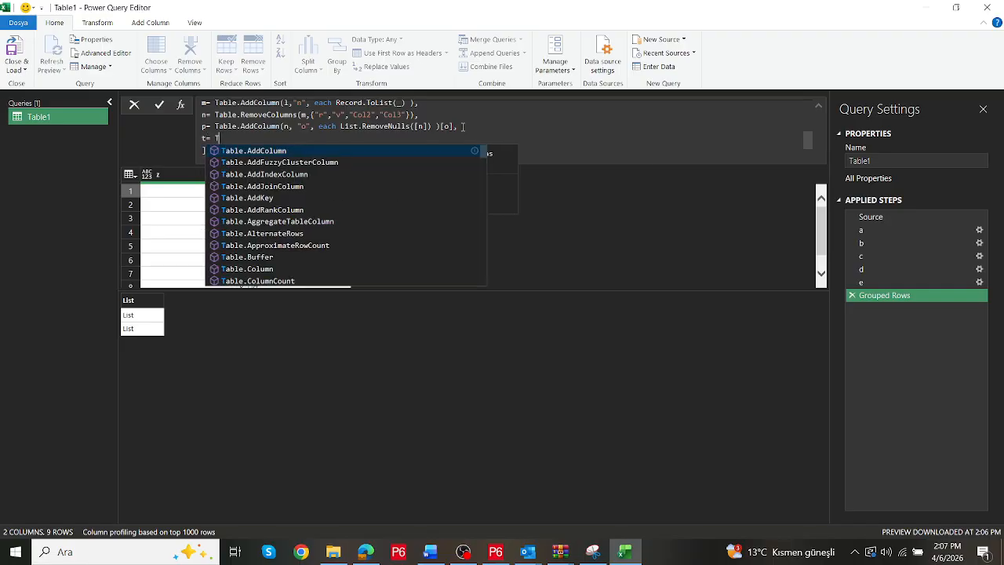
pyautogui.write('ablefromro')
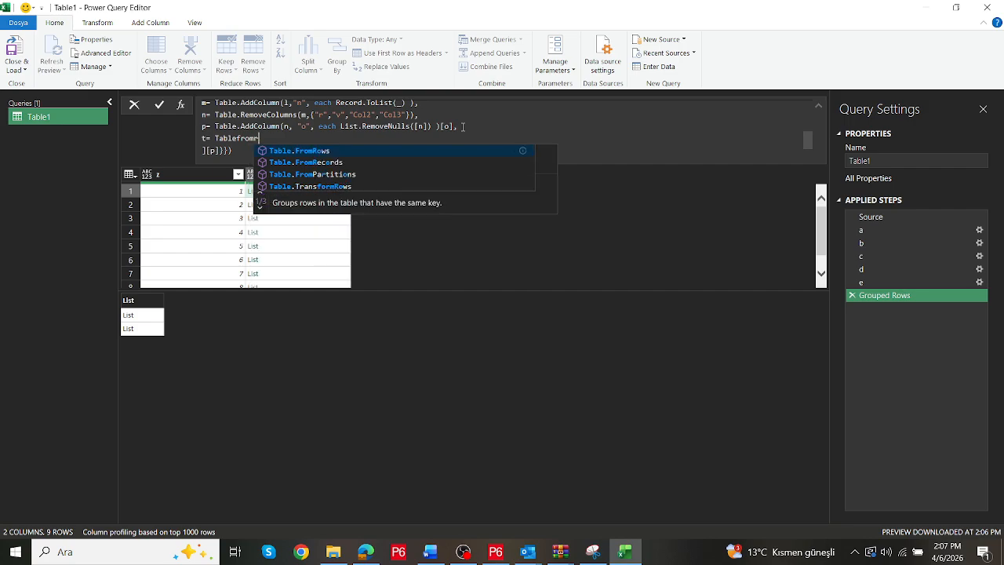
pyautogui.click(361, 152)
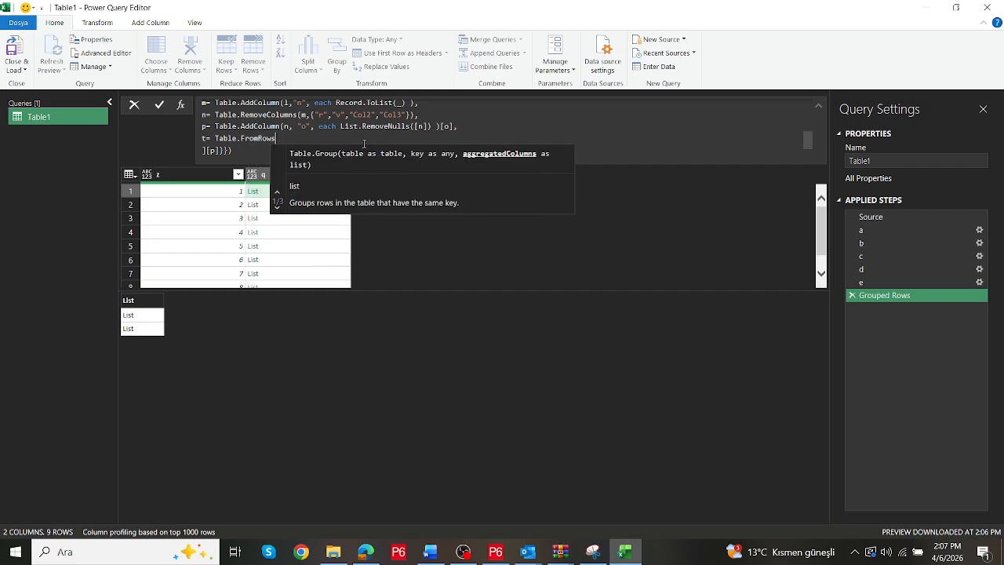
pyautogui.write('(')
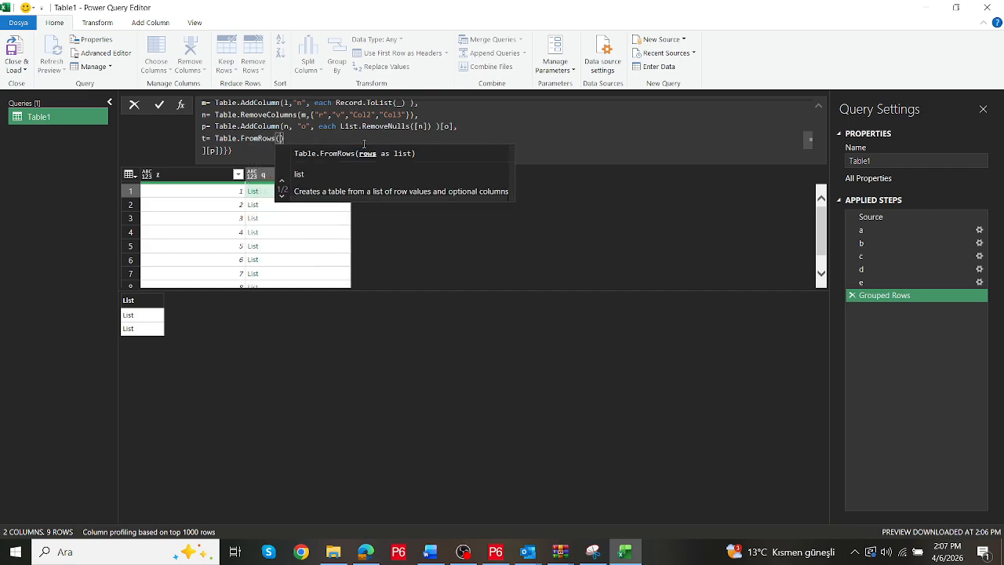
pyautogui.write('p')
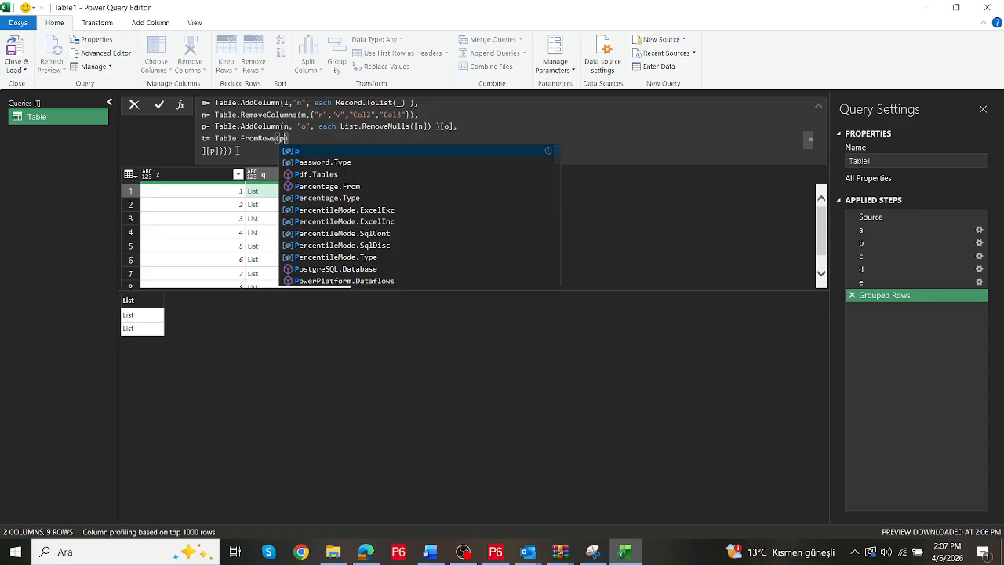
# Make the grouping formula return t instead of p and apply it
pyautogui.doubleClick(217, 151)
pyautogui.write('t')
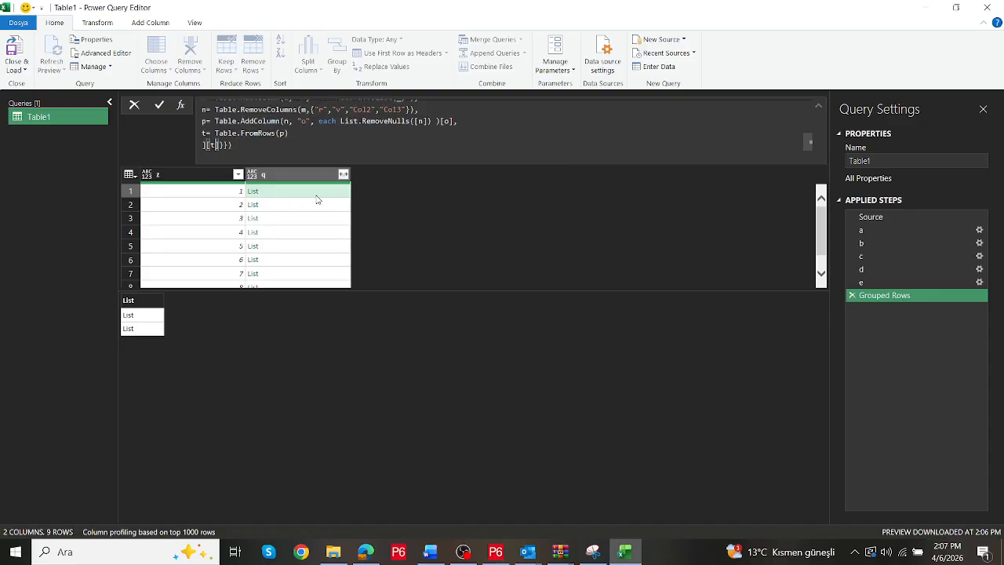
pyautogui.press('Return')
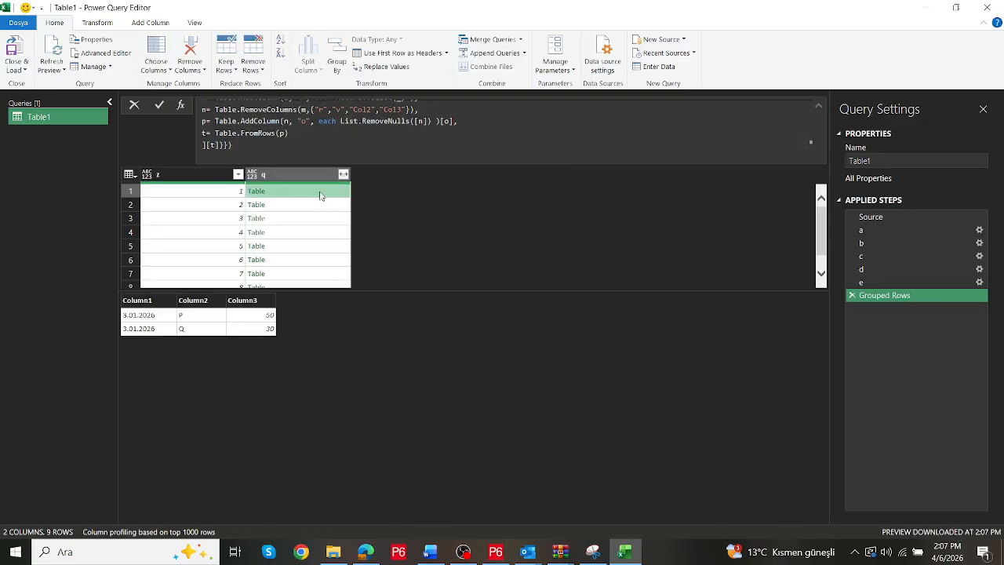
# Preview the nested tables in rows 2 to 9 of column q to check how the row lists were converted
pyautogui.click(317, 205)
pyautogui.click(317, 219)
pyautogui.click(315, 234)
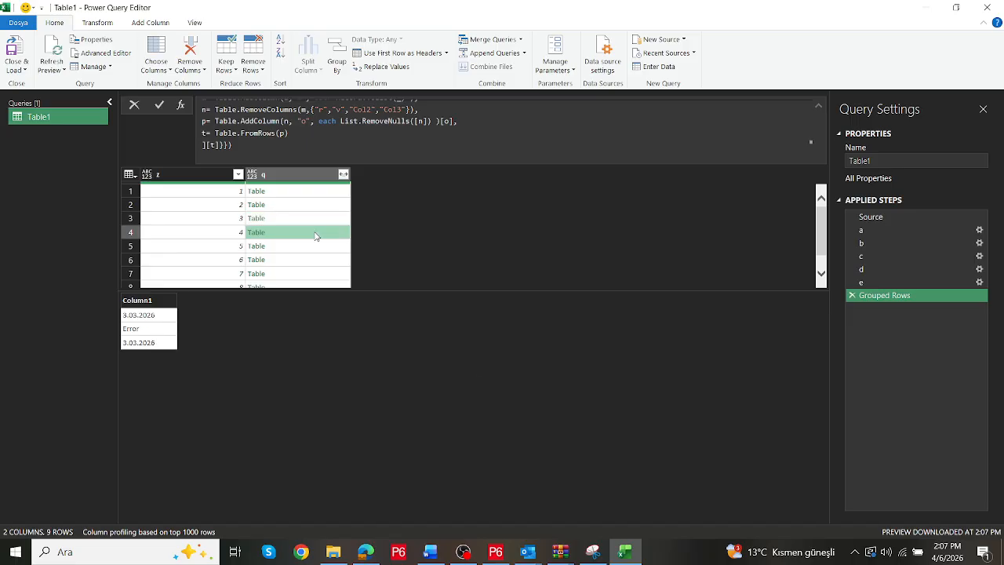
pyautogui.click(314, 220)
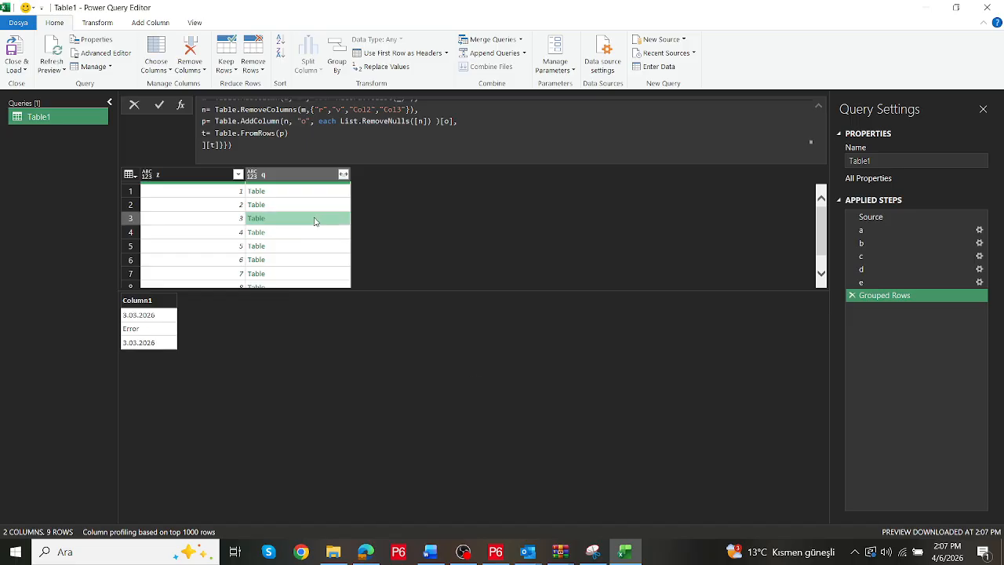
pyautogui.click(318, 206)
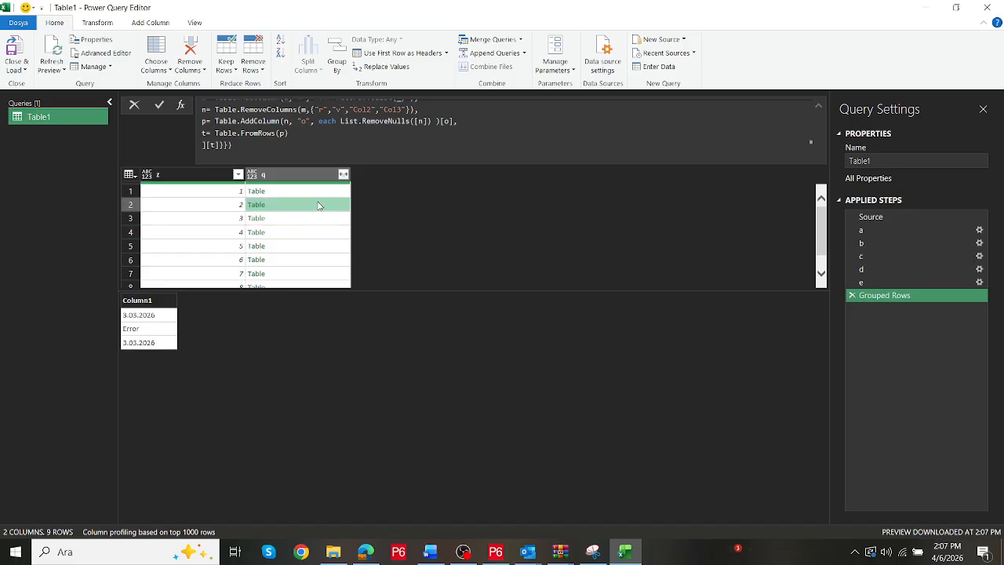
pyautogui.click(316, 221)
pyautogui.click(314, 235)
pyautogui.click(312, 247)
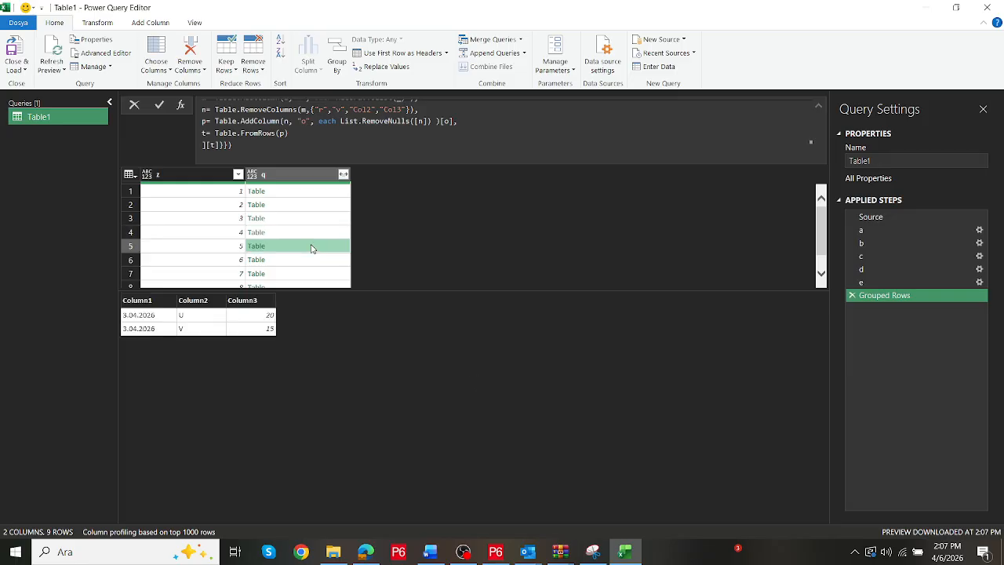
pyautogui.scroll(-1, 316, 252)
pyautogui.click(314, 239)
pyautogui.click(309, 252)
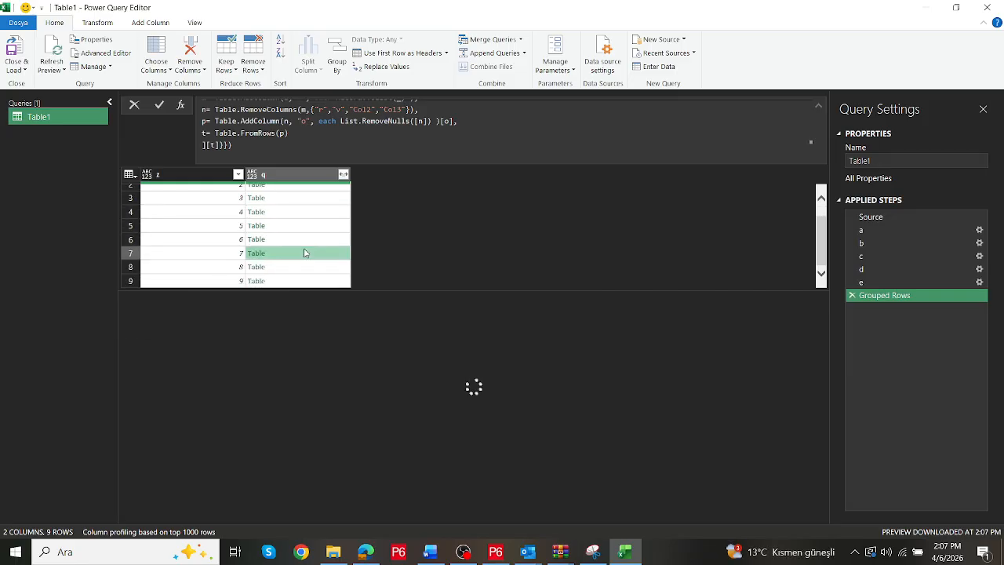
pyautogui.click(301, 267)
pyautogui.click(299, 280)
pyautogui.scroll(1, 310, 263)
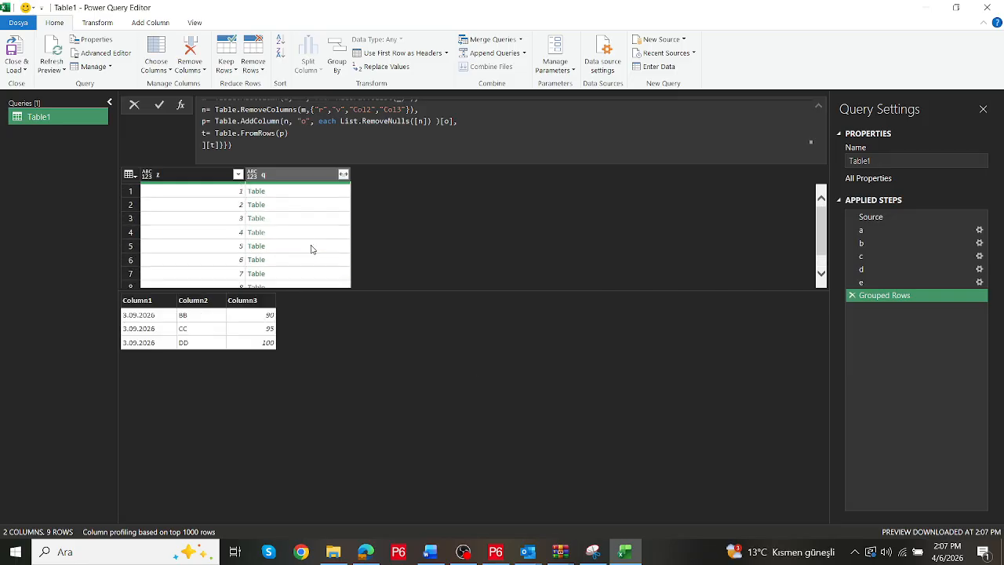
# Recheck the nested tables in rows 1 to 6 of column q and switch to the LinkedIn post showing the expected answer
pyautogui.click(306, 193)
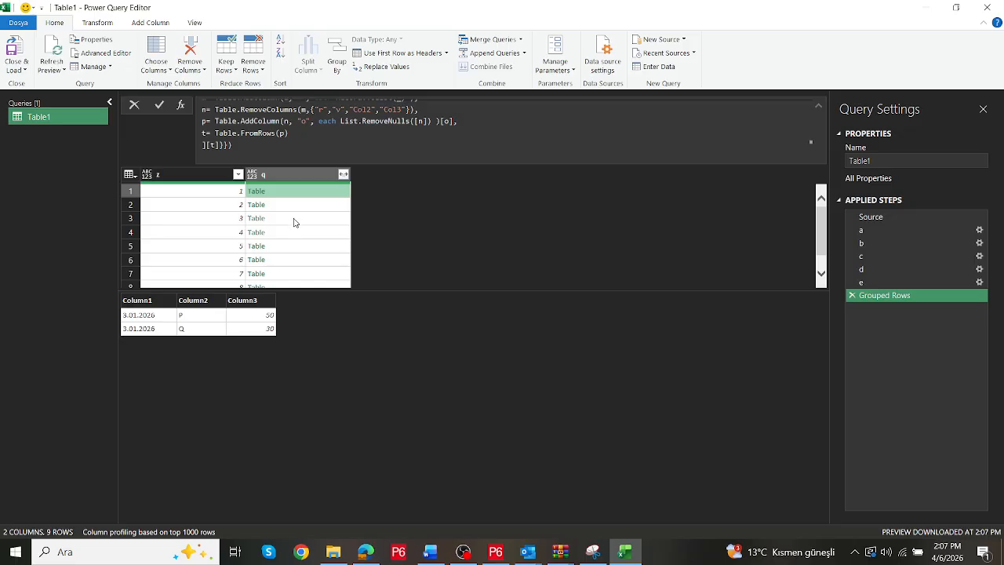
pyautogui.click(298, 208)
pyautogui.click(296, 220)
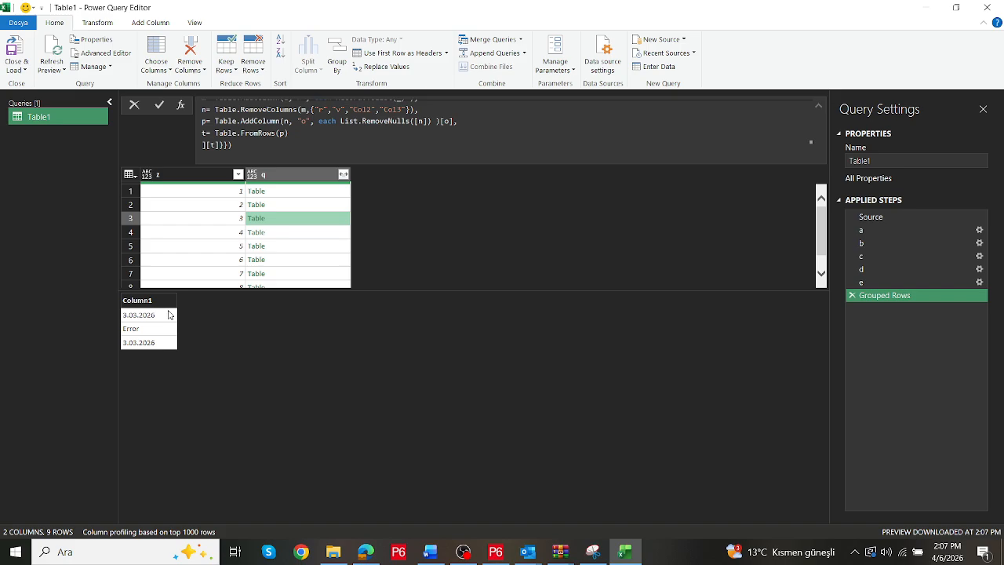
pyautogui.click(297, 236)
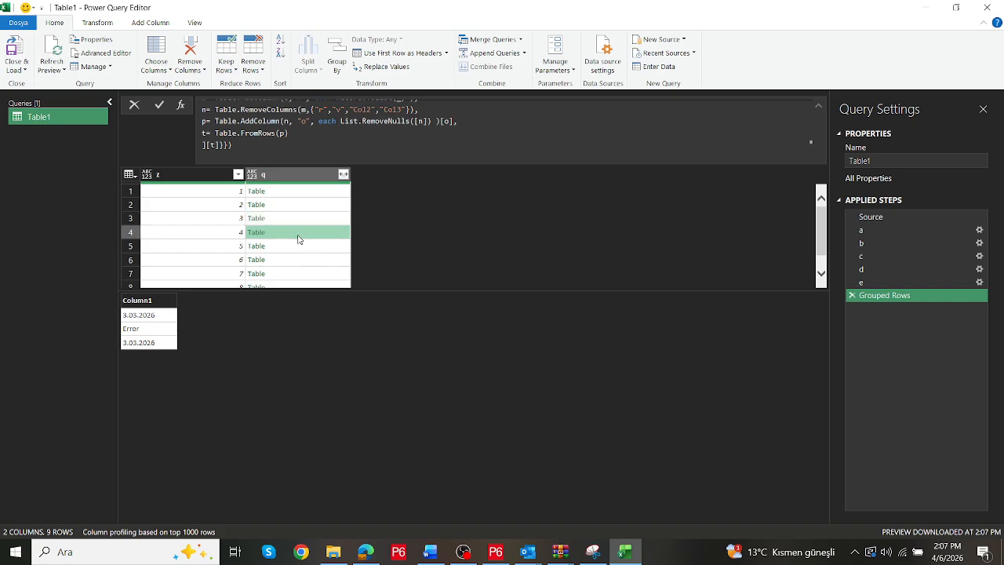
pyautogui.click(297, 249)
pyautogui.click(293, 259)
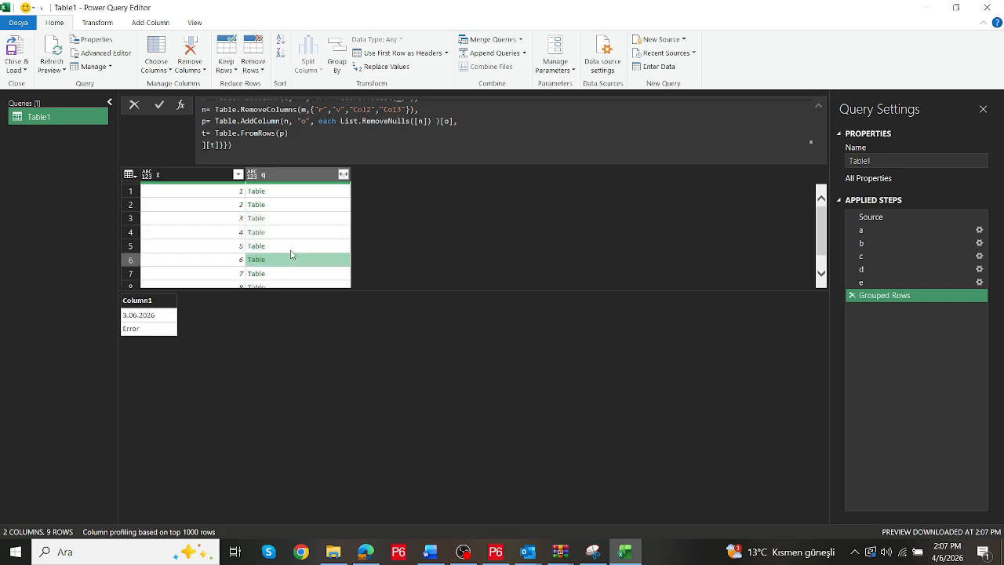
pyautogui.click(291, 247)
pyautogui.click(296, 220)
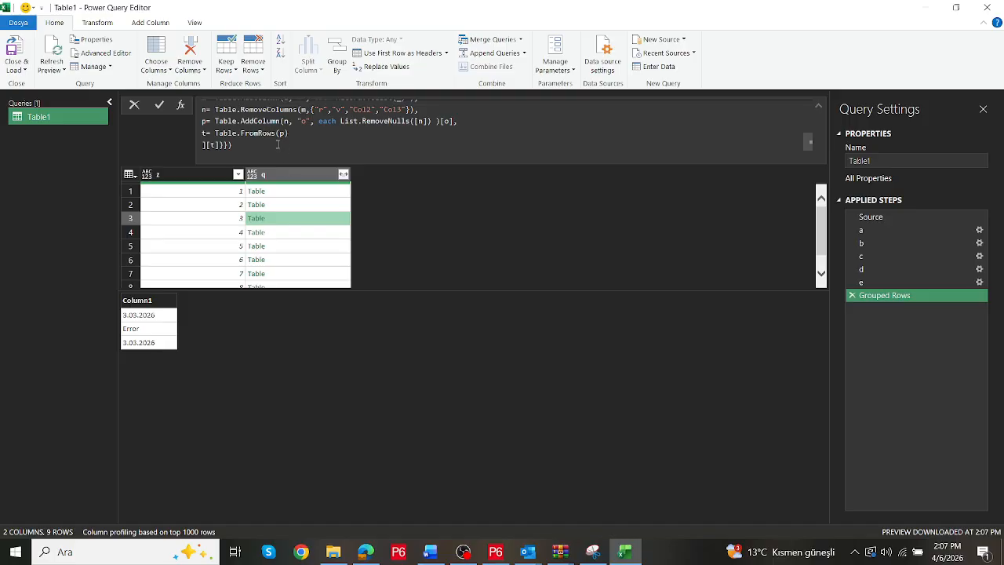
pyautogui.click(282, 193)
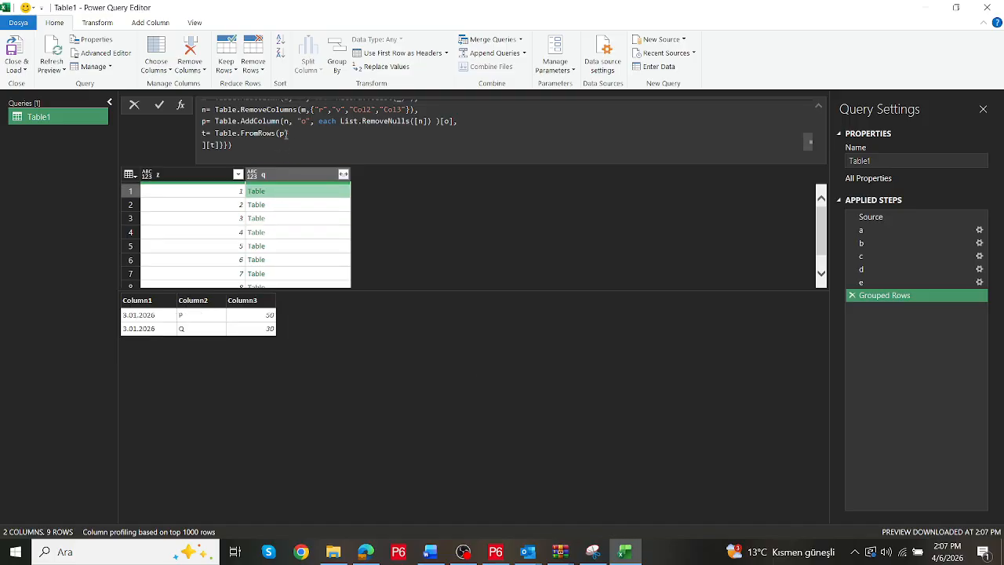
pyautogui.hotkey('alt', 'Tab')
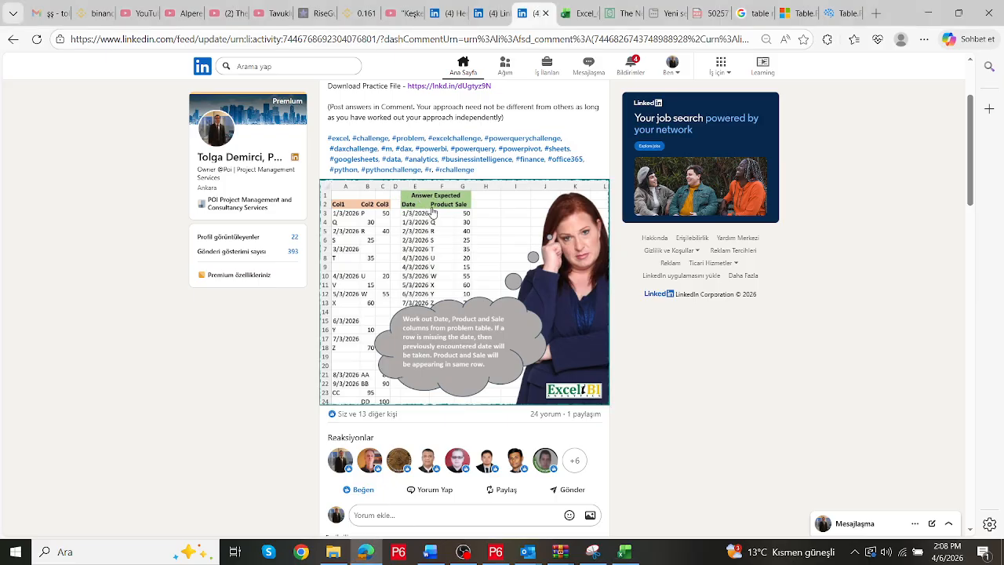
# Return to the Power Query Editor and add the column names {"Date","Product","Sale"} to Table.FromRows in line t of the grouping formula
pyautogui.hotkey('alt', 'Tab')
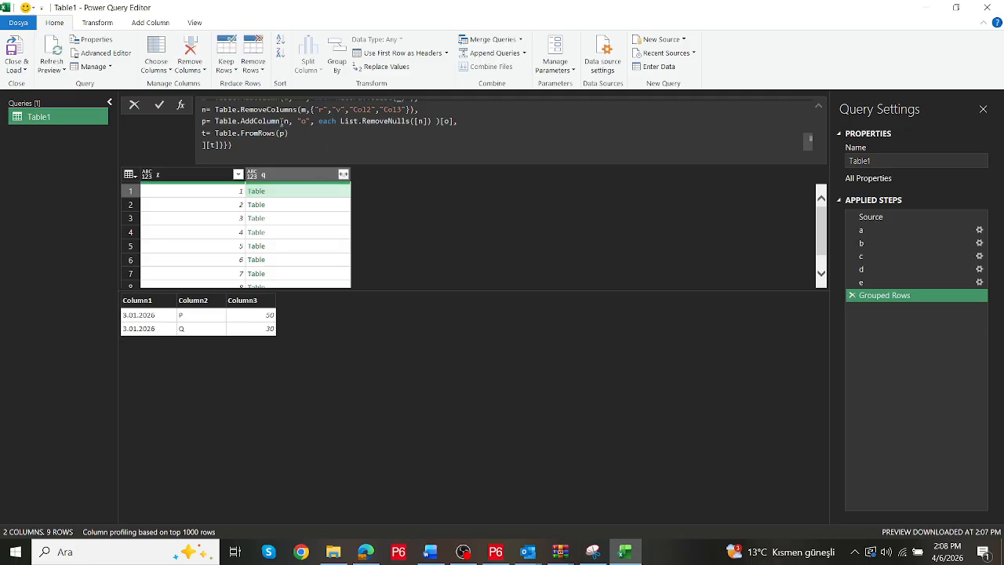
pyautogui.click(285, 132)
pyautogui.write(',')
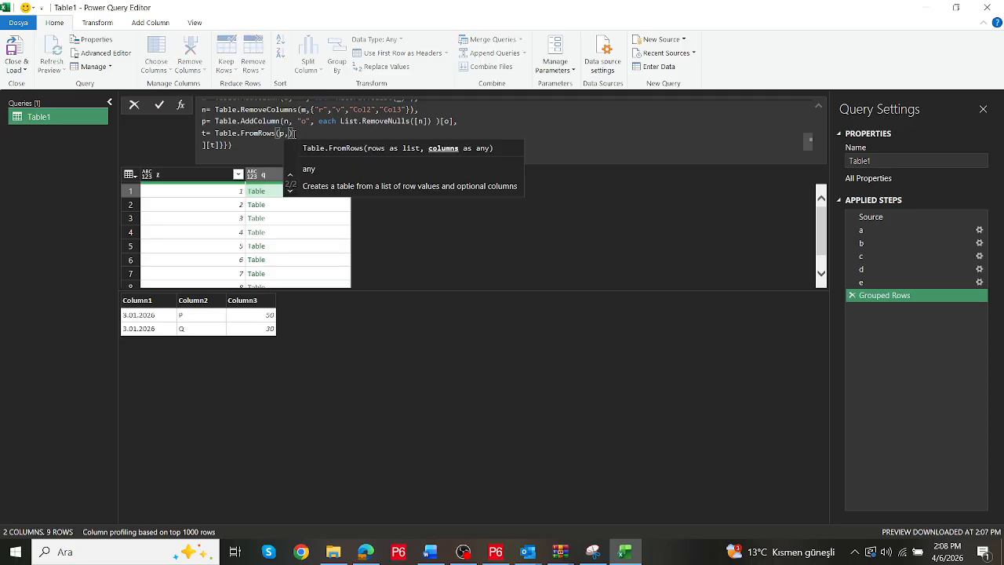
pyautogui.write('{"')
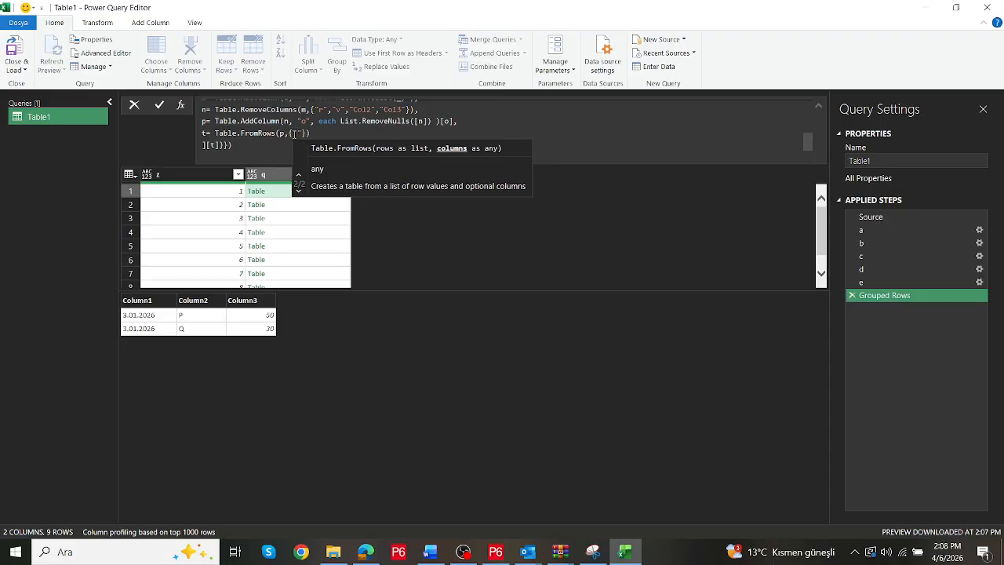
pyautogui.write('Date')
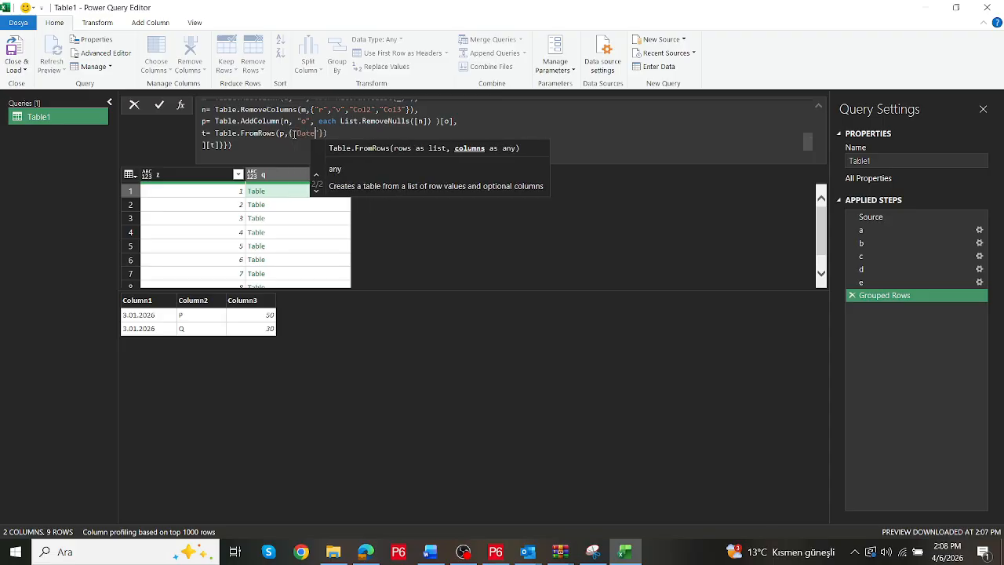
pyautogui.write('","Pro')
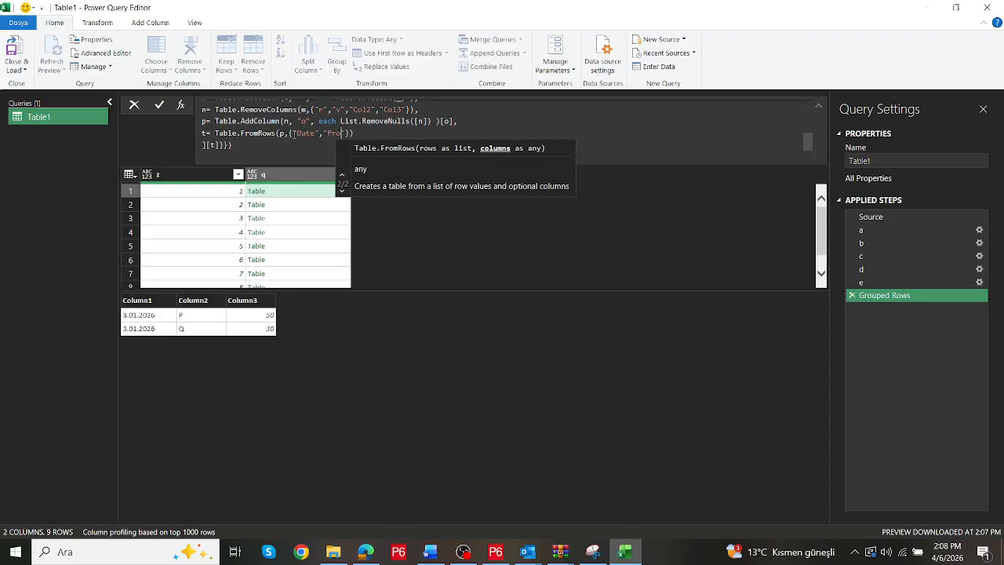
pyautogui.write('duct",')
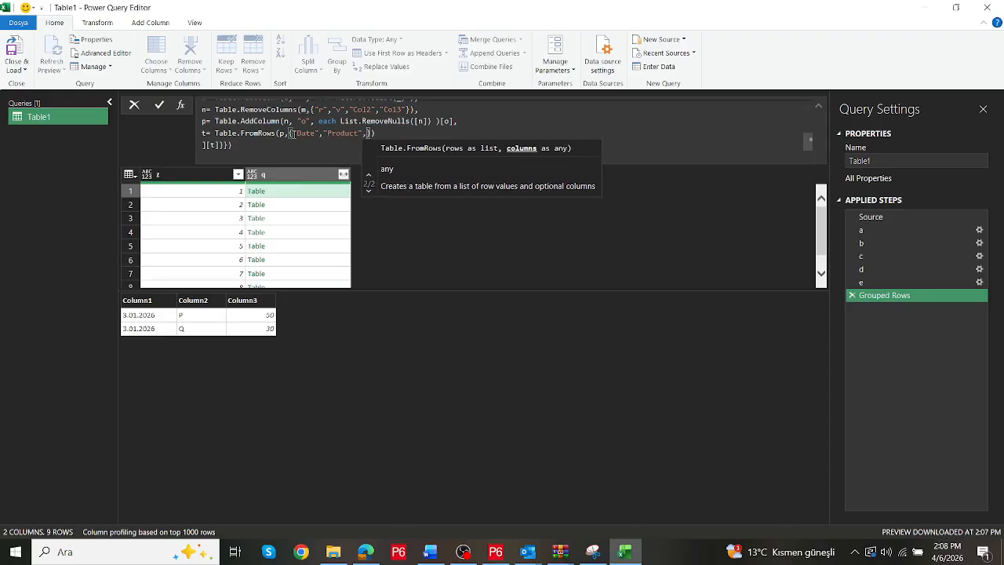
pyautogui.write('"Sale')
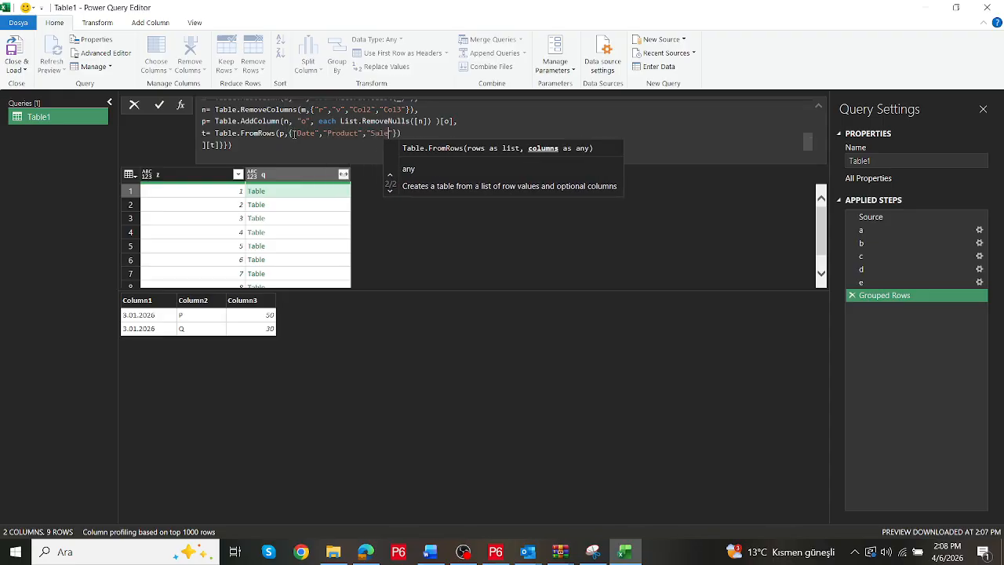
# Preview the nested tables in rows 1 to 7 of column q to check their new column headers and contents
pyautogui.moveTo(246, 135)
pyautogui.click(324, 193)
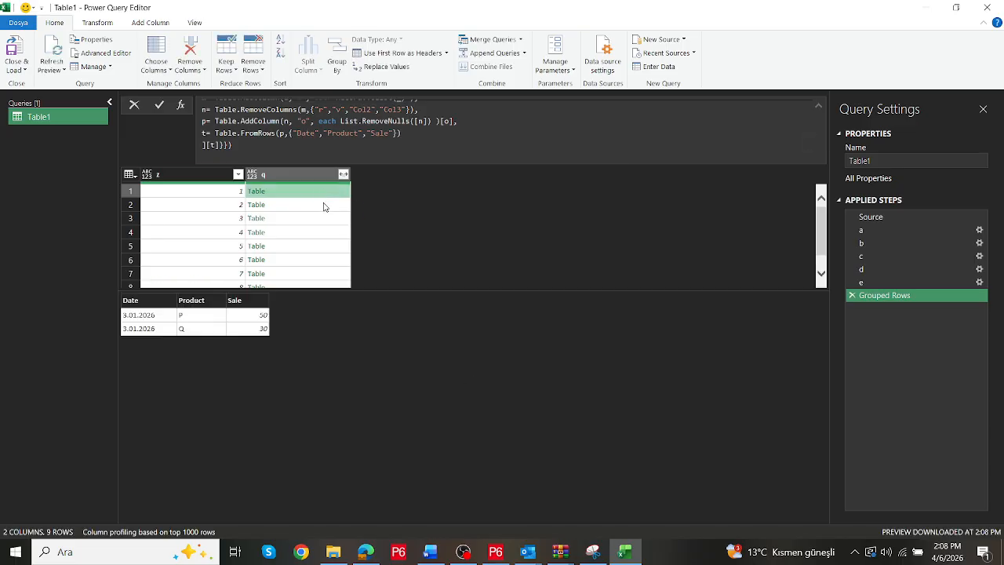
pyautogui.click(325, 206)
pyautogui.click(323, 220)
pyautogui.click(320, 233)
pyautogui.click(320, 246)
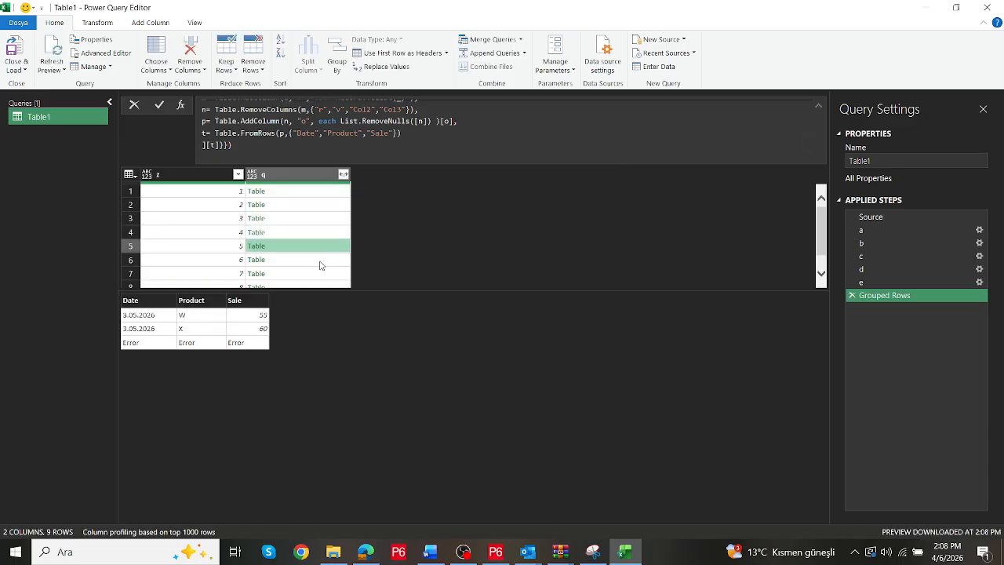
pyautogui.click(321, 260)
pyautogui.click(317, 273)
pyautogui.click(318, 246)
pyautogui.click(317, 219)
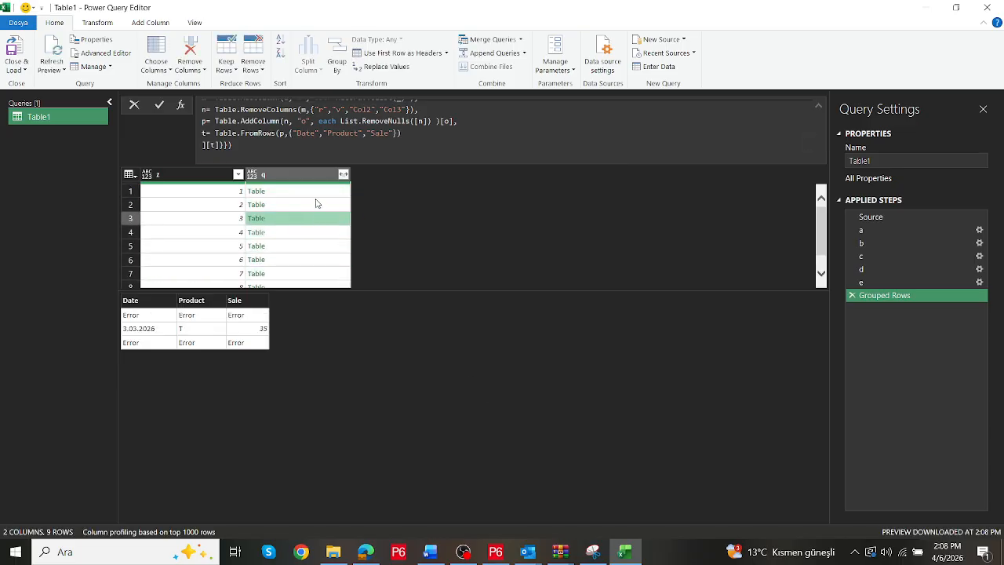
pyautogui.click(319, 204)
pyautogui.click(321, 192)
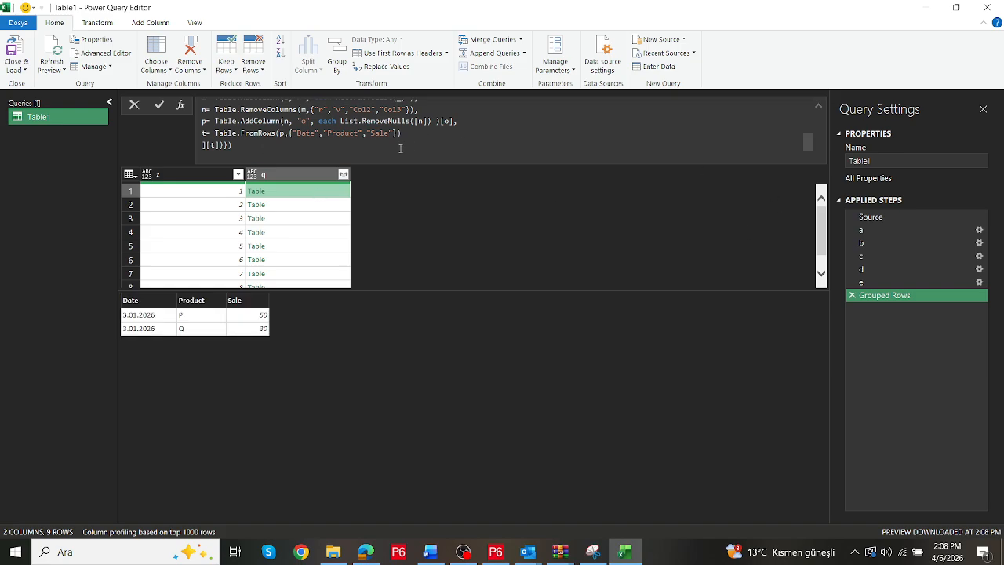
# Rename the Grouped Rows step as f
pyautogui.rightClick(873, 295)
pyautogui.click(905, 322)
pyautogui.write('f')
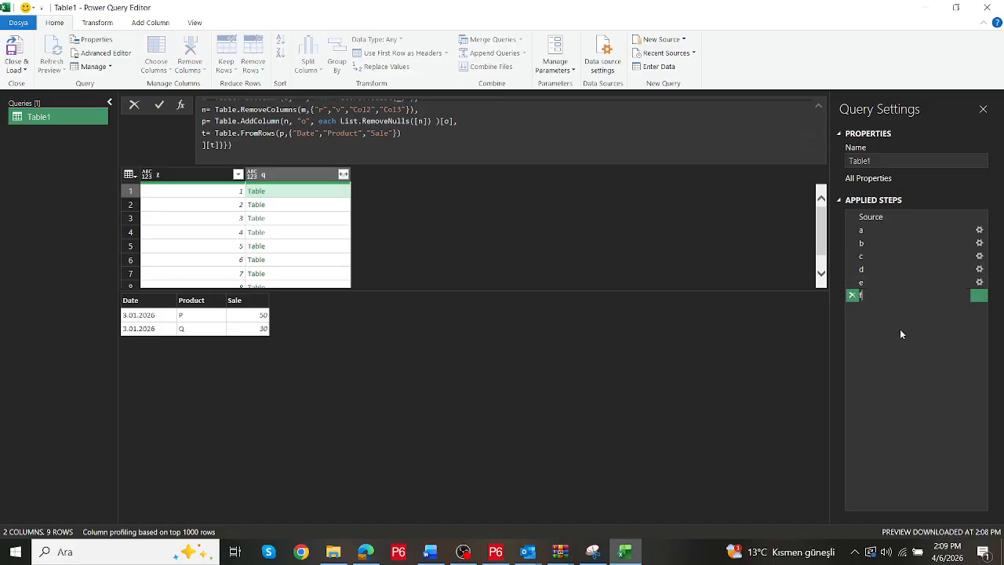
pyautogui.press('Return')
# Expand column q into Date, Product and Sale without the original column name as prefix, and rename the expansion step as g
pyautogui.click(343, 174)
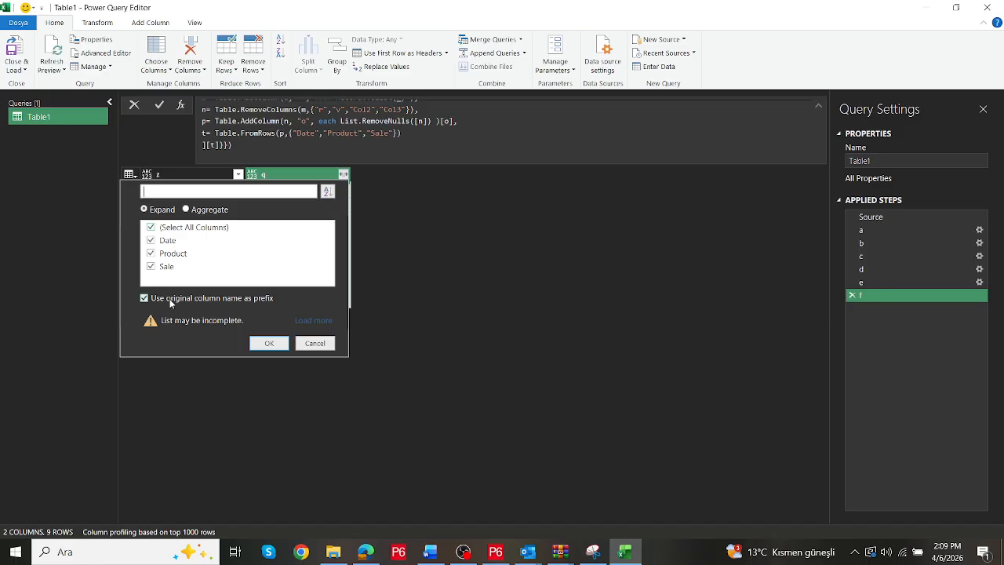
pyautogui.click(172, 297)
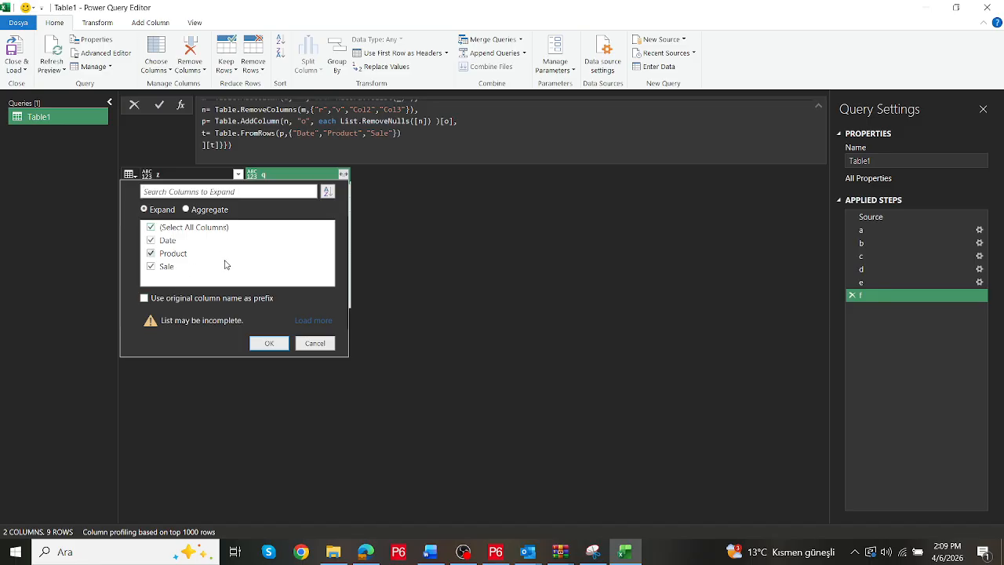
pyautogui.click(269, 344)
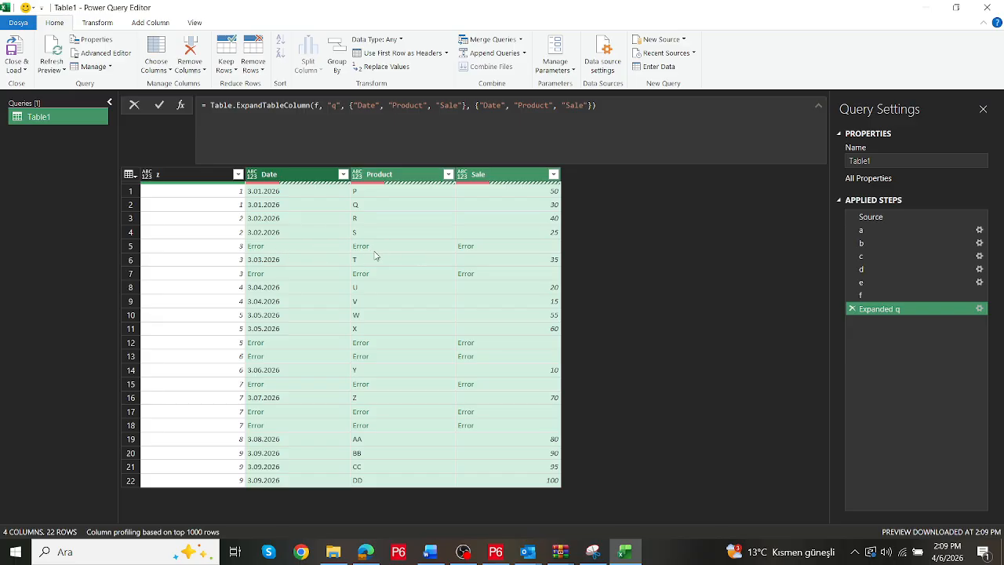
pyautogui.rightClick(882, 312)
pyautogui.click(910, 337)
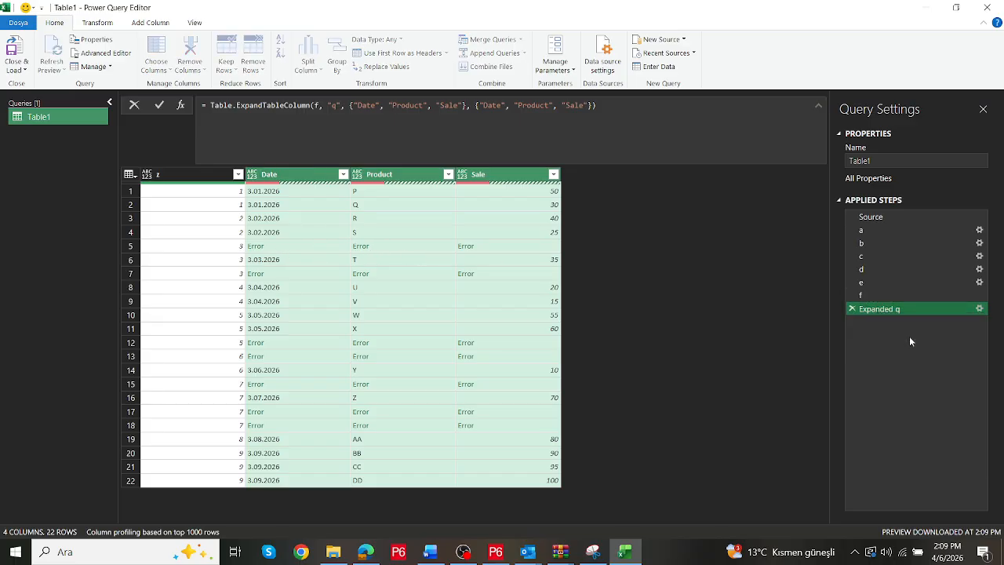
pyautogui.write('g')
pyautogui.press('Return')
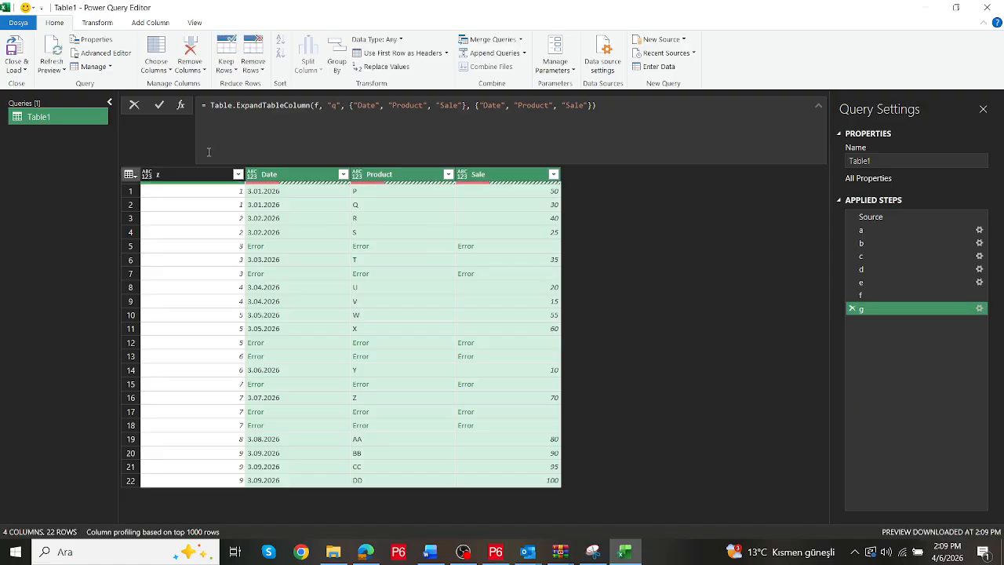
# Add a custom step after g with the formula =Table.RemoveRowsWithErrors(g)
pyautogui.click(180, 107)
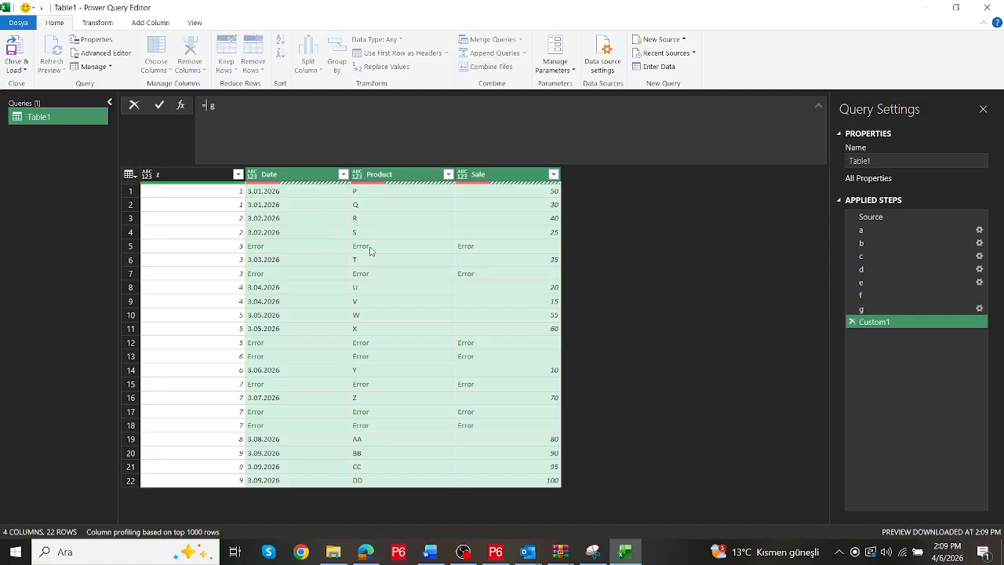
pyautogui.write('tabl')
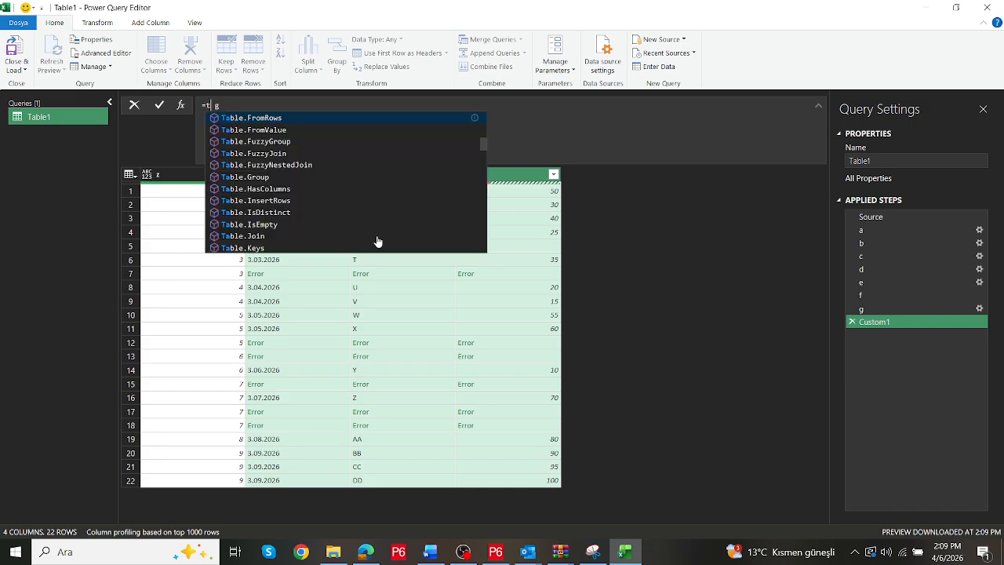
pyautogui.write('e')
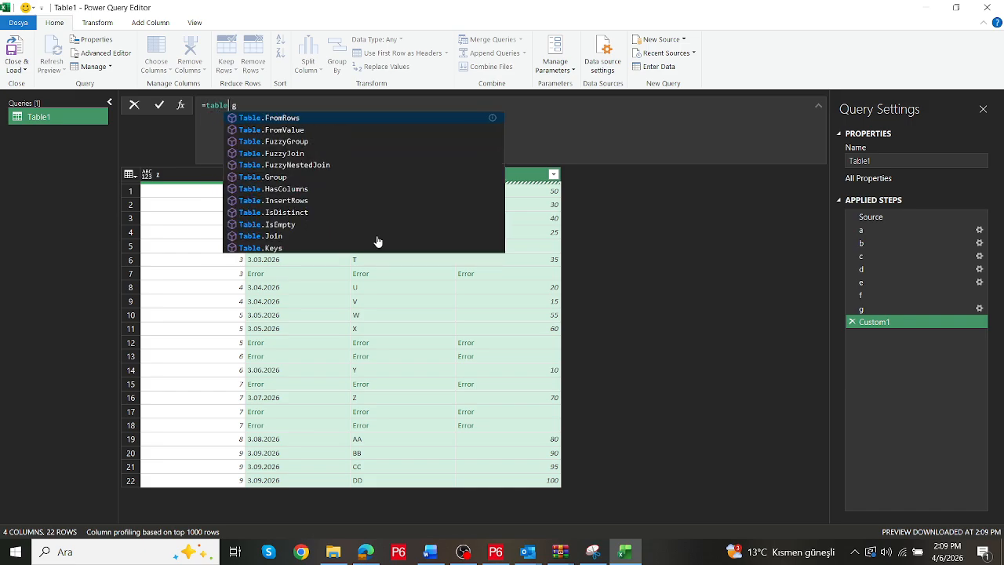
pyautogui.write('remove')
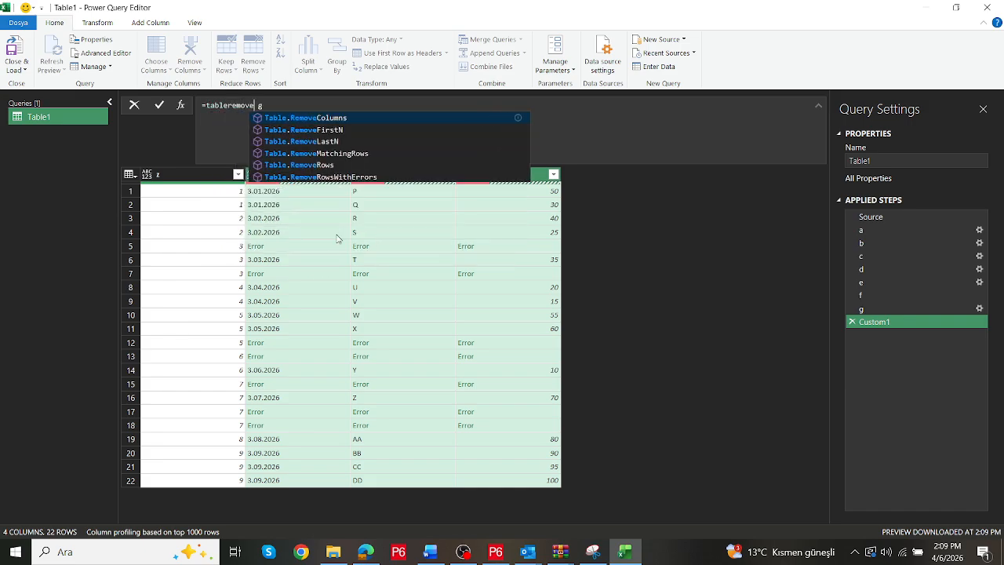
pyautogui.click(347, 178)
pyautogui.write('()')
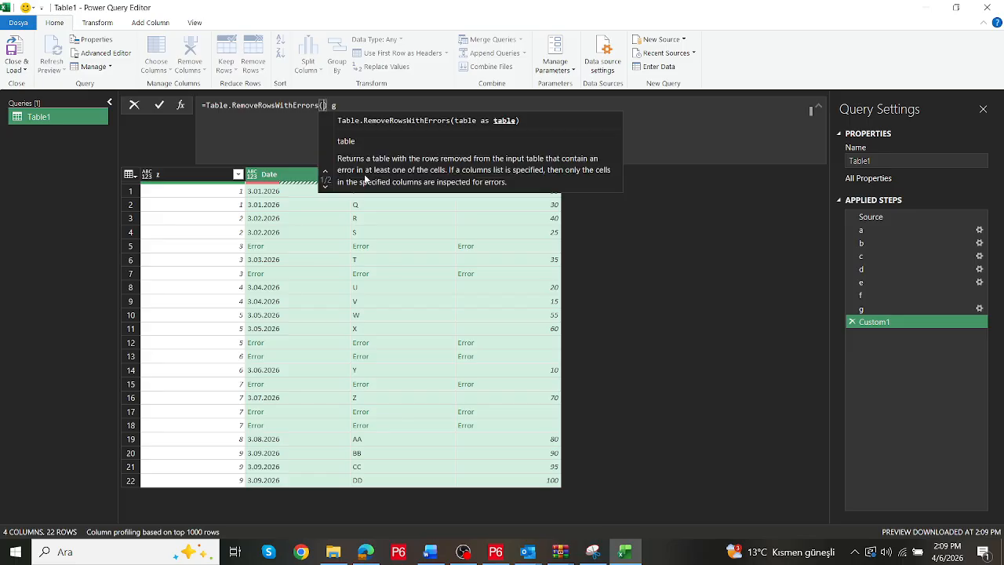
pyautogui.write(')')
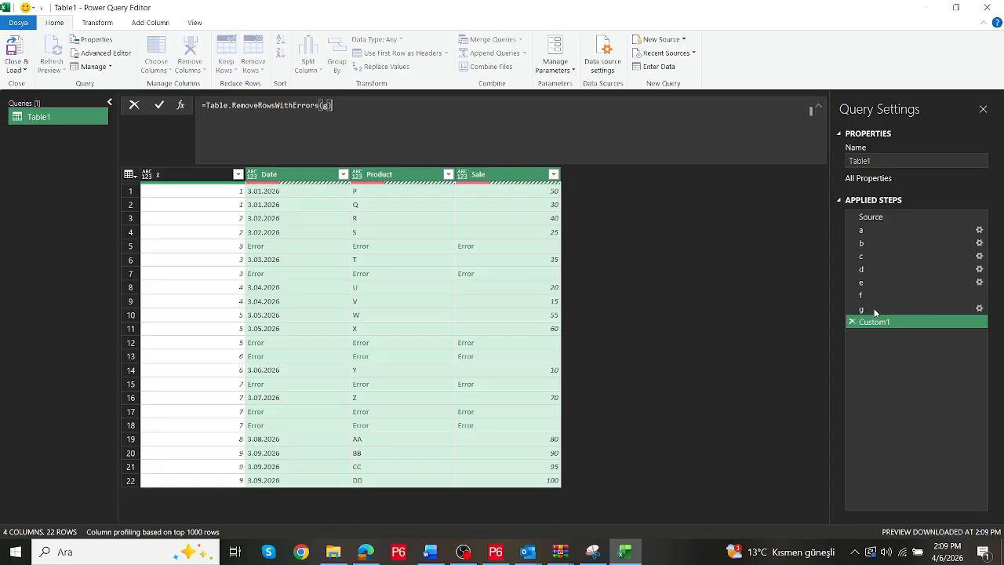
pyautogui.press('Return')
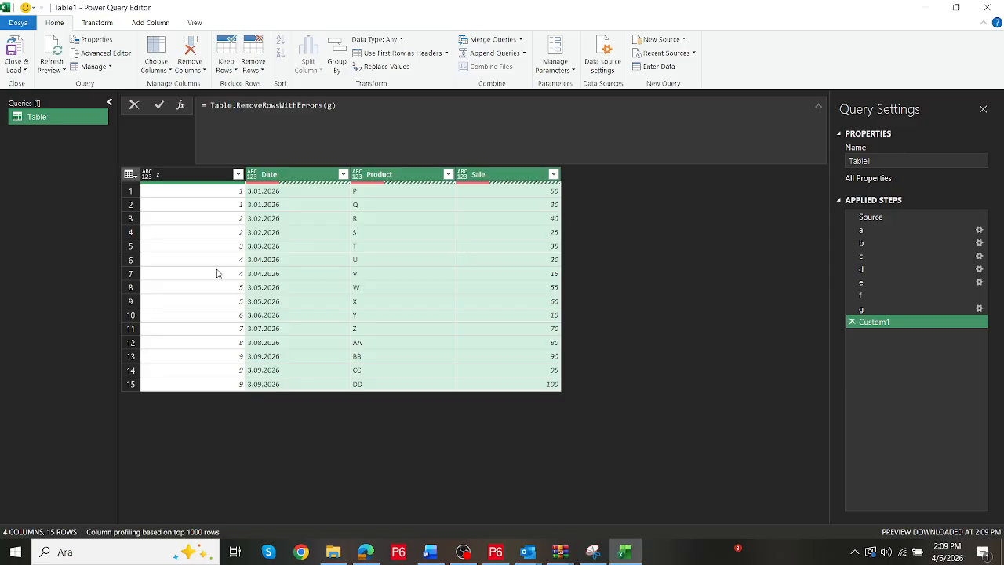
# Check the expected answer in the LinkedIn post, return to the Power Query Editor and remove column z
pyautogui.hotkey('alt', 'Tab')
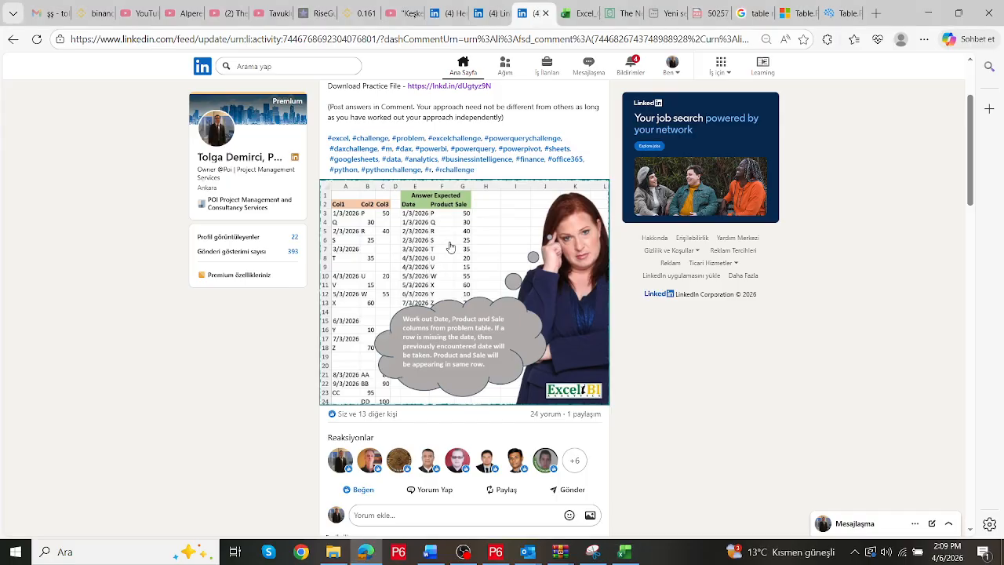
pyautogui.hotkey('alt', 'Tab')
pyautogui.click(192, 177)
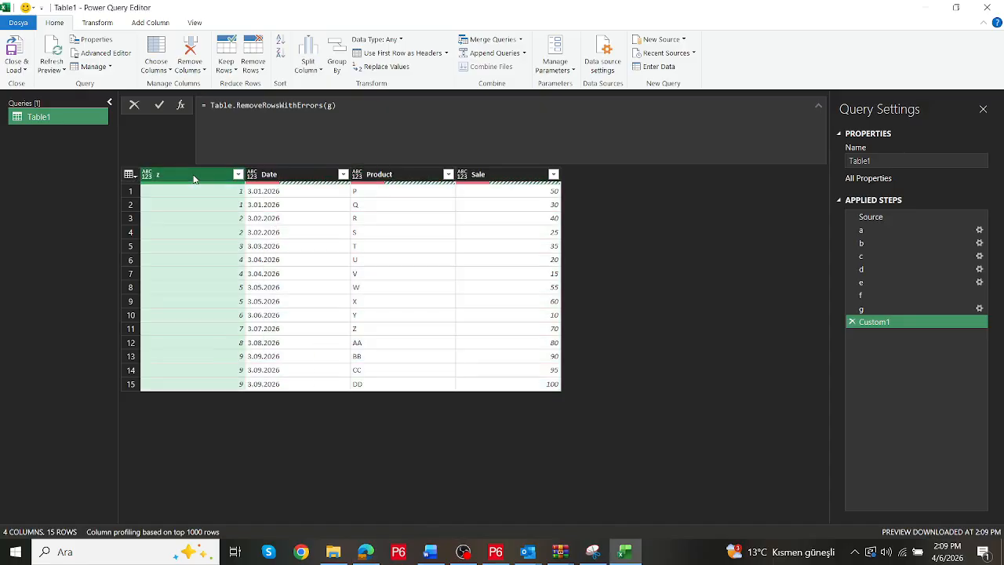
pyautogui.rightClick(192, 176)
pyautogui.click(227, 199)
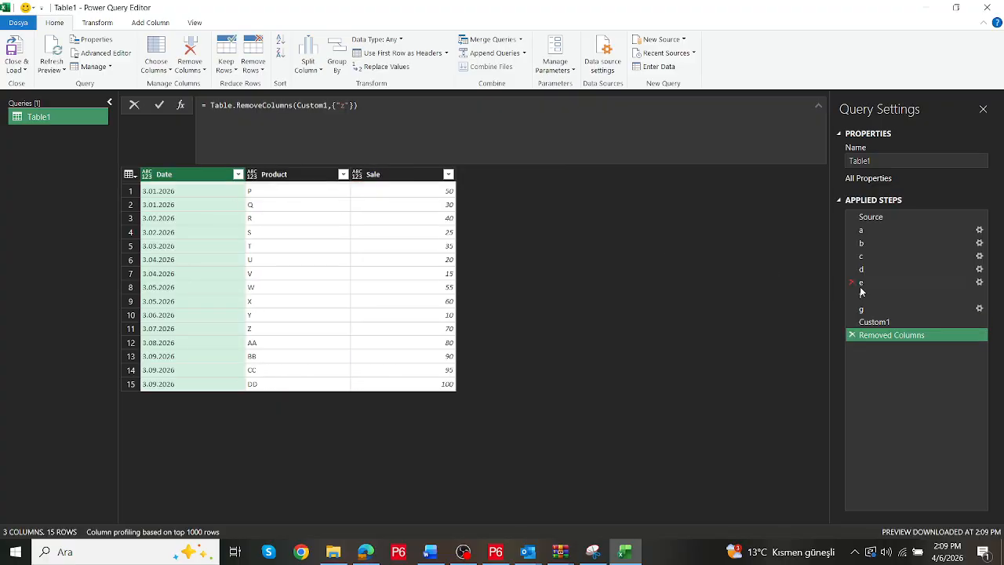
# Rename the Custom1 step as h and the Removed Columns step as Res
pyautogui.rightClick(873, 323)
pyautogui.click(903, 342)
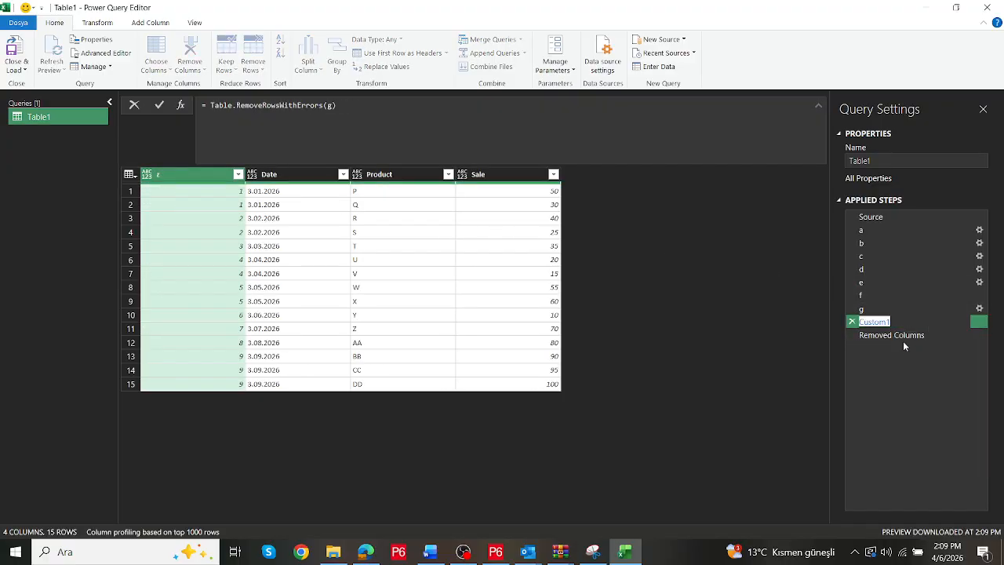
pyautogui.write('h')
pyautogui.press('Return')
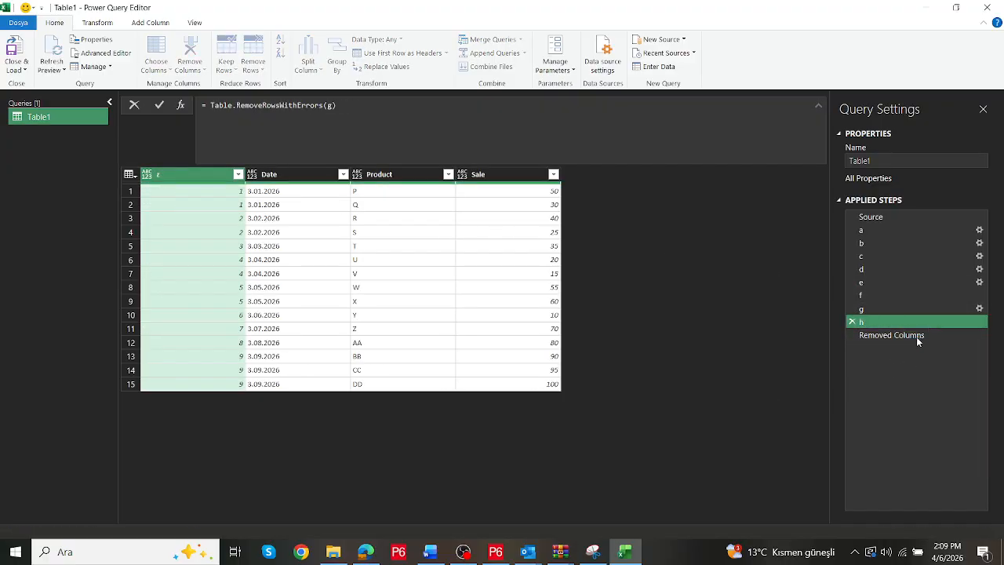
pyautogui.click(910, 335)
pyautogui.rightClick(893, 336)
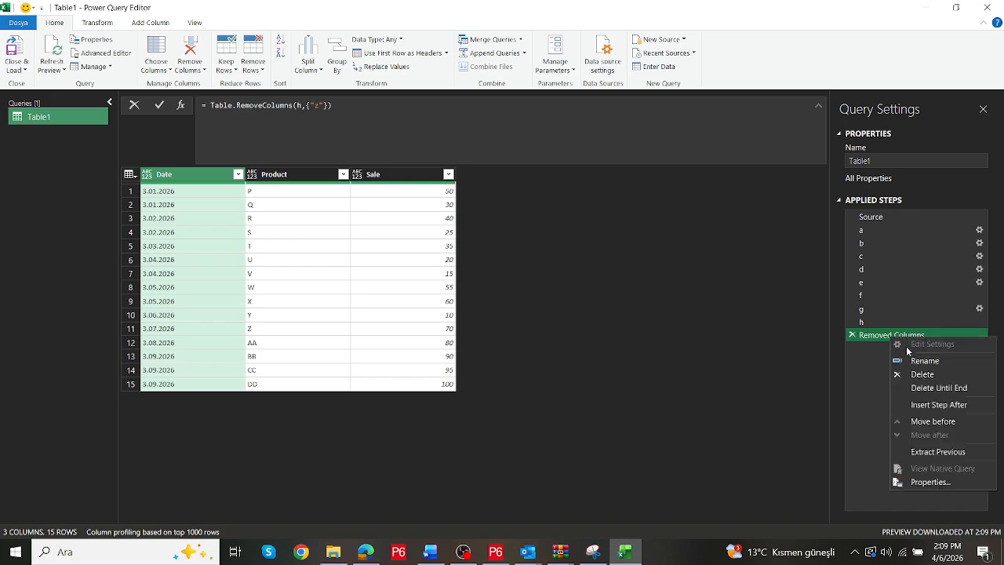
pyautogui.click(925, 360)
pyautogui.write('Res')
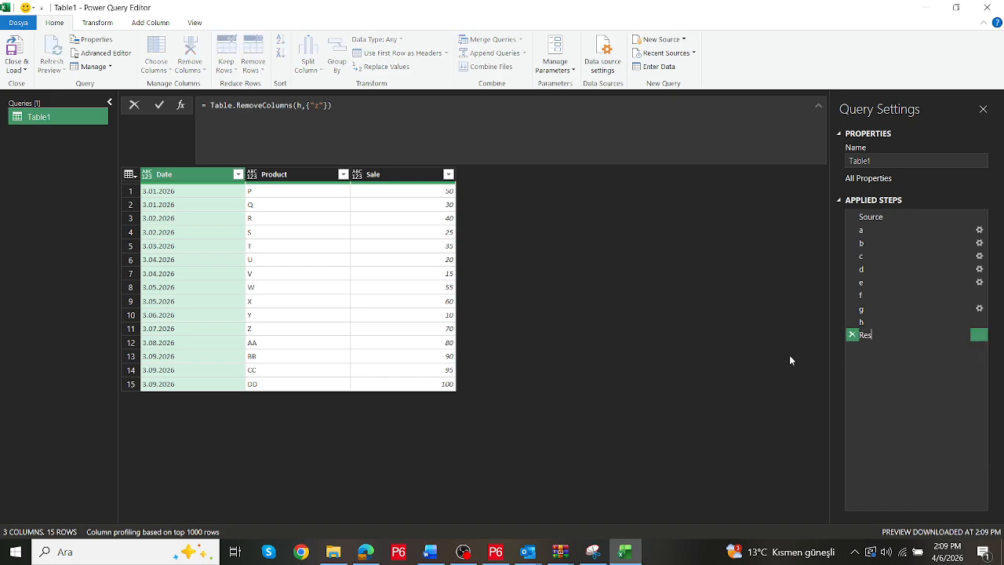
pyautogui.press('Return')
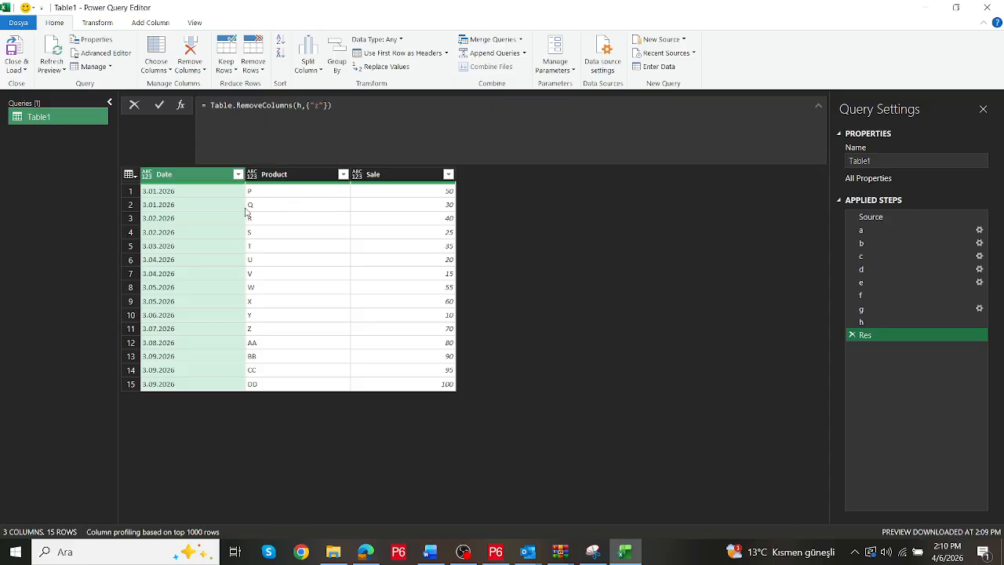
# Close the query editor and load the result as a table in the existing worksheet at cell J2
pyautogui.click(18, 70)
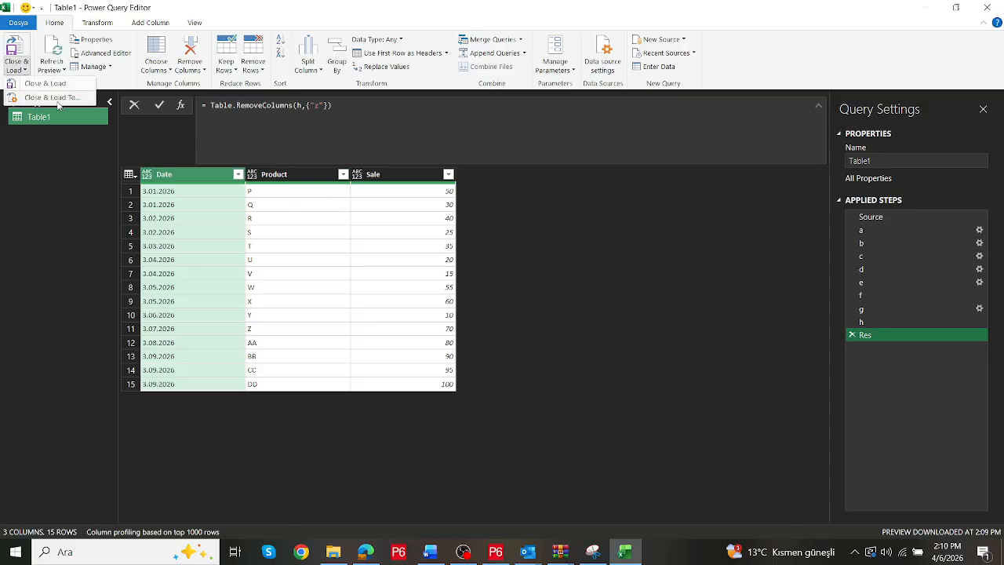
pyautogui.click(52, 97)
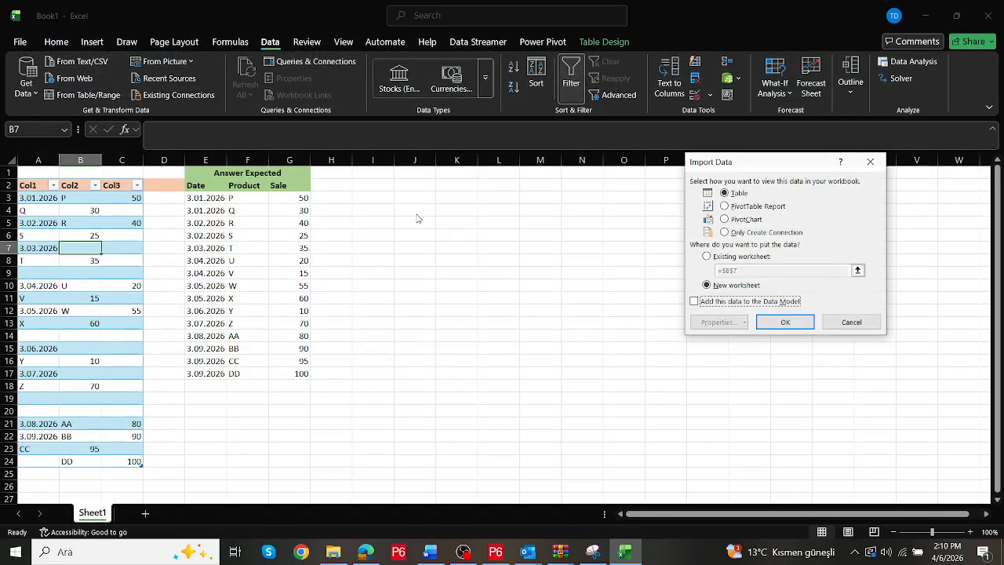
pyautogui.click(735, 259)
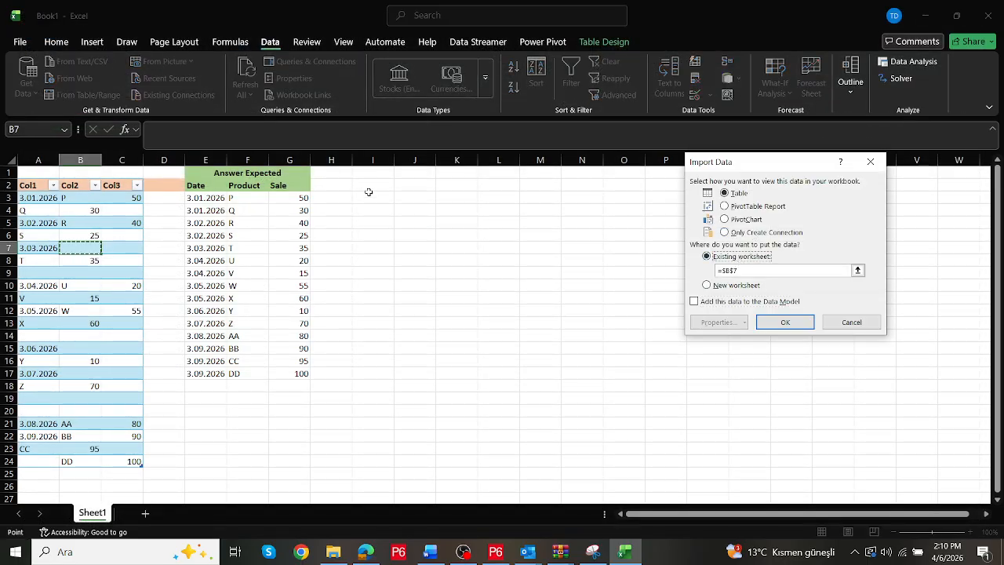
pyautogui.click(411, 195)
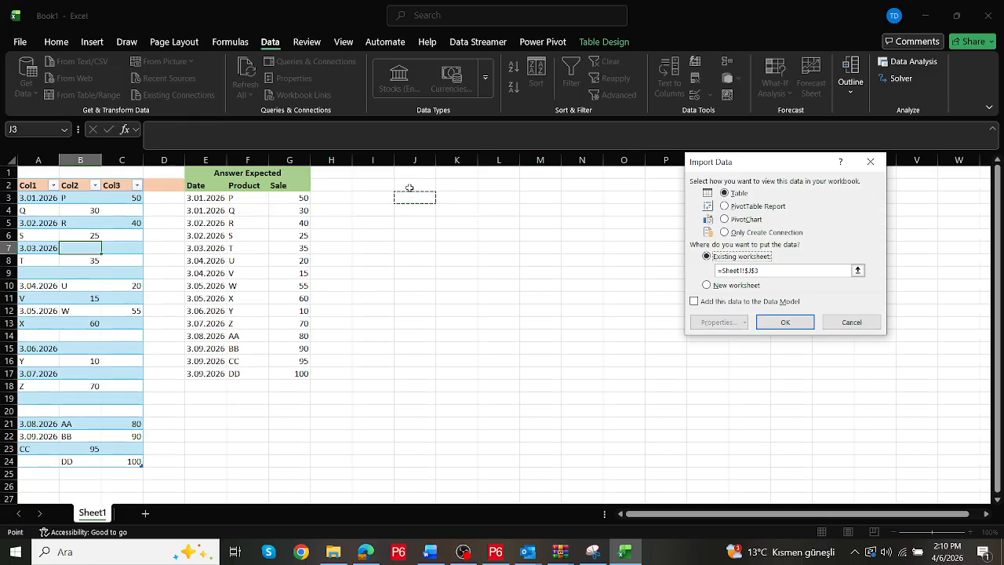
pyautogui.click(411, 186)
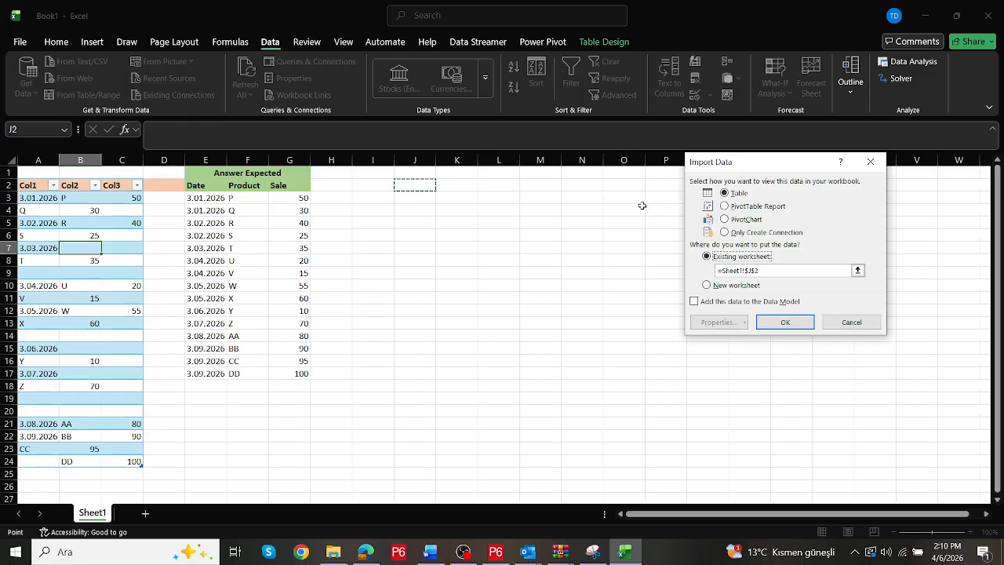
pyautogui.click(785, 323)
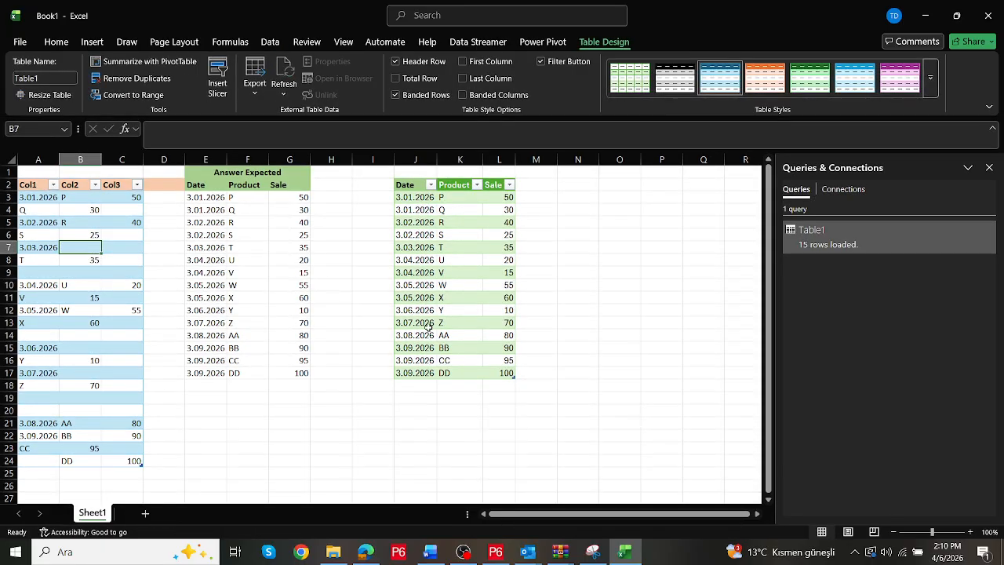
# Compare the expected answer with the loaded table by entering =E3:G17=Table1_1 in cell O3
pyautogui.moveTo(204, 323); pyautogui.dragTo(506, 260)
pyautogui.click(605, 196)
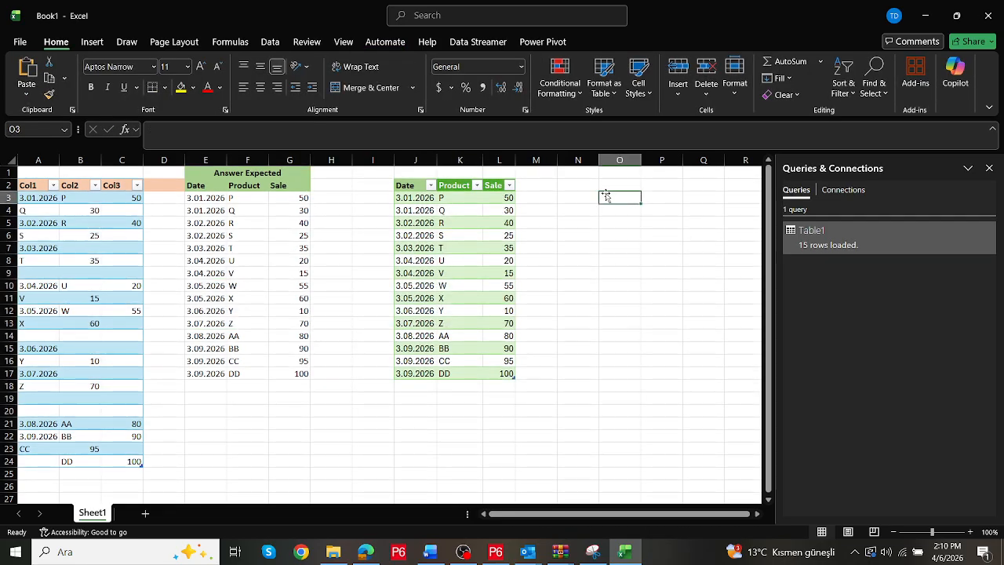
pyautogui.write('=')
pyautogui.moveTo(189, 202); pyautogui.dragTo(305, 381)
pyautogui.write('=')
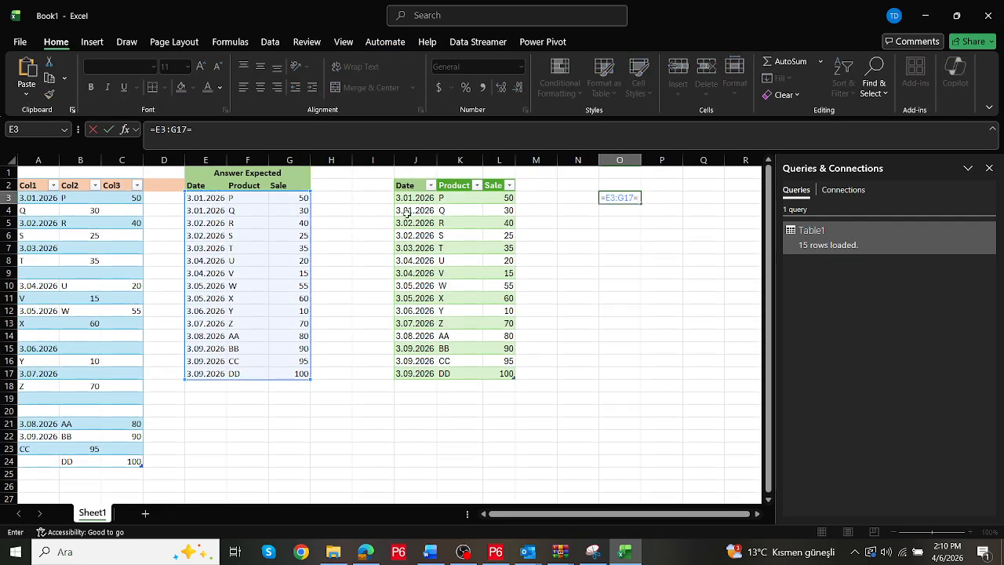
pyautogui.moveTo(416, 201); pyautogui.dragTo(514, 379)
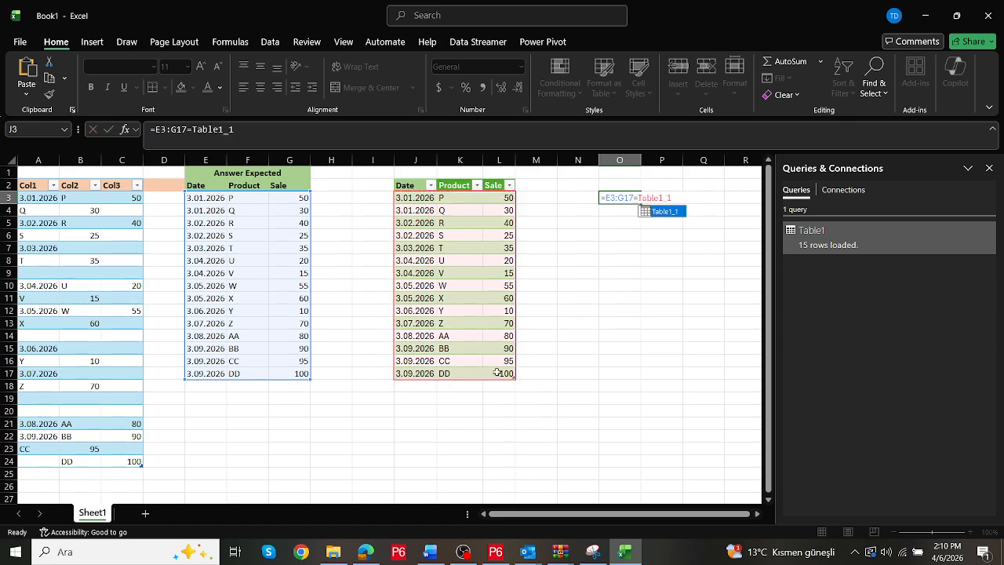
pyautogui.press('Return')
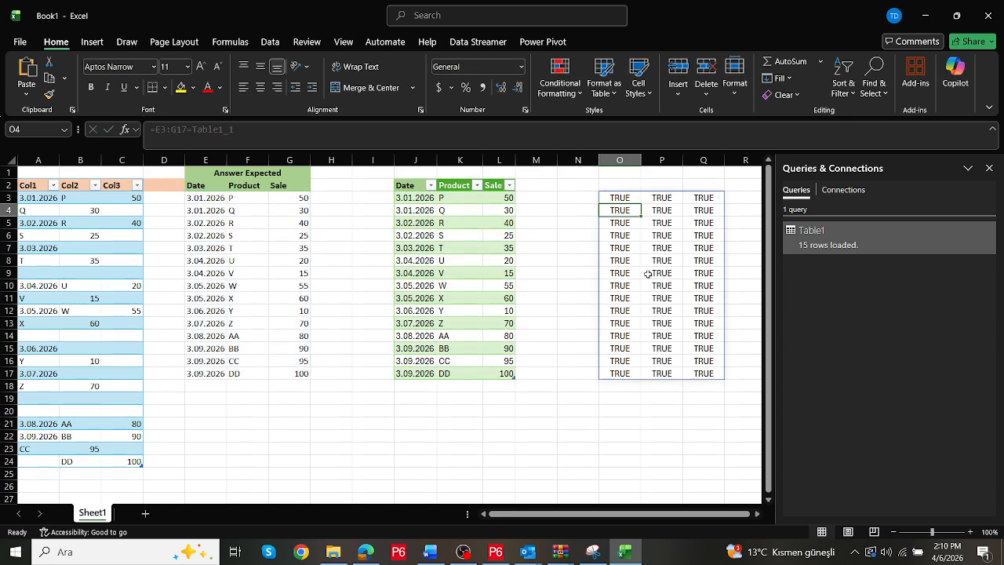